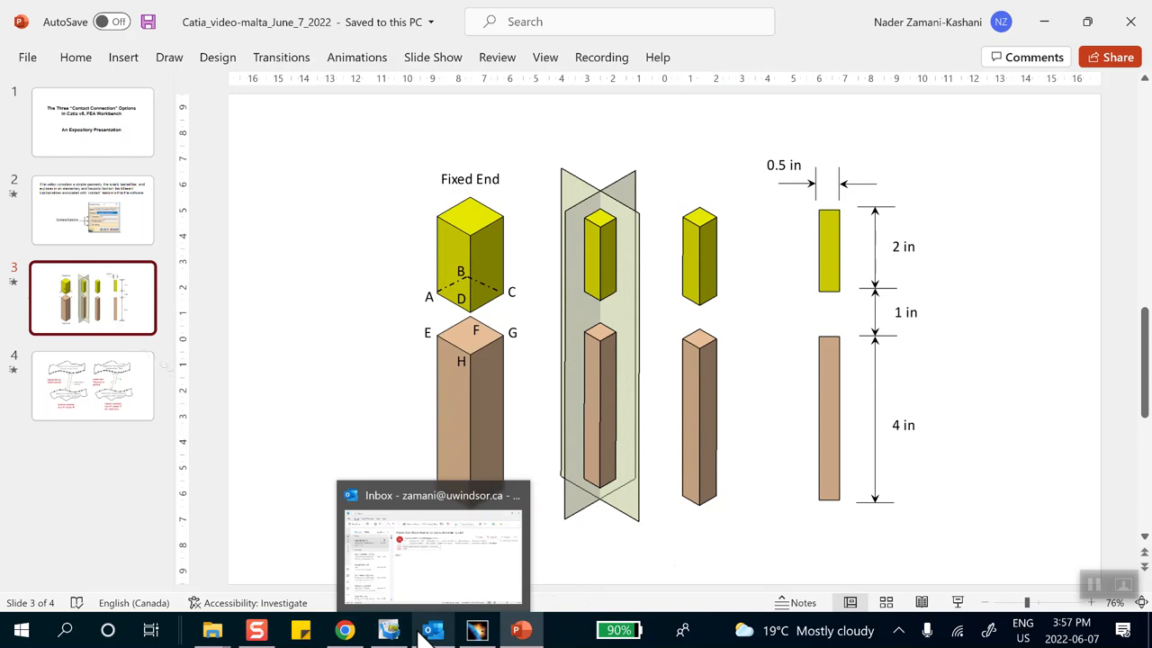
# Switch from the PowerPoint two-bar dimensions slide to the empty CATIA V5 Product1.
pyautogui.click(477, 632)
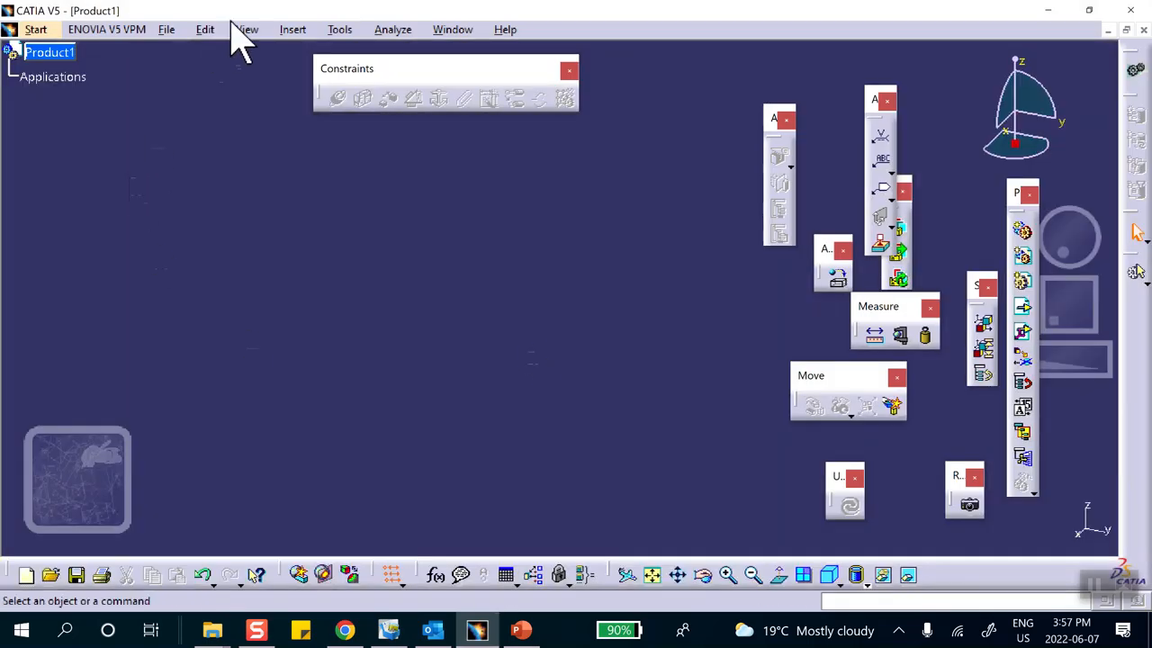
# Insert a new part into Product1, set its part number to 'bottom', and expand it.
pyautogui.click(286, 29)
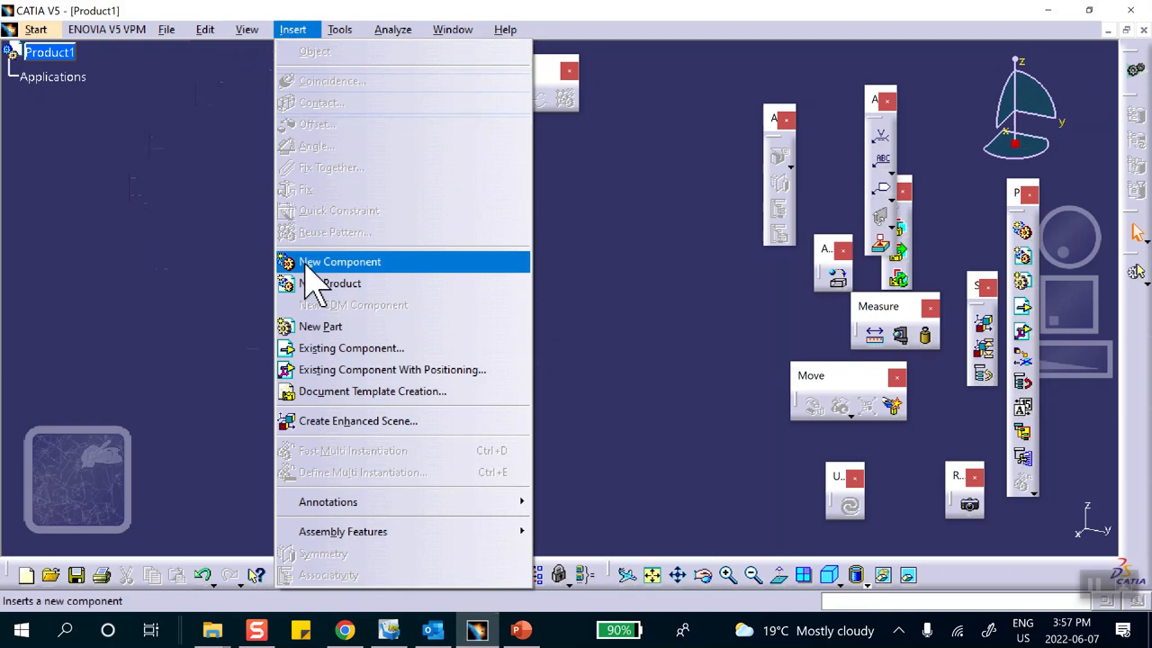
pyautogui.click(316, 327)
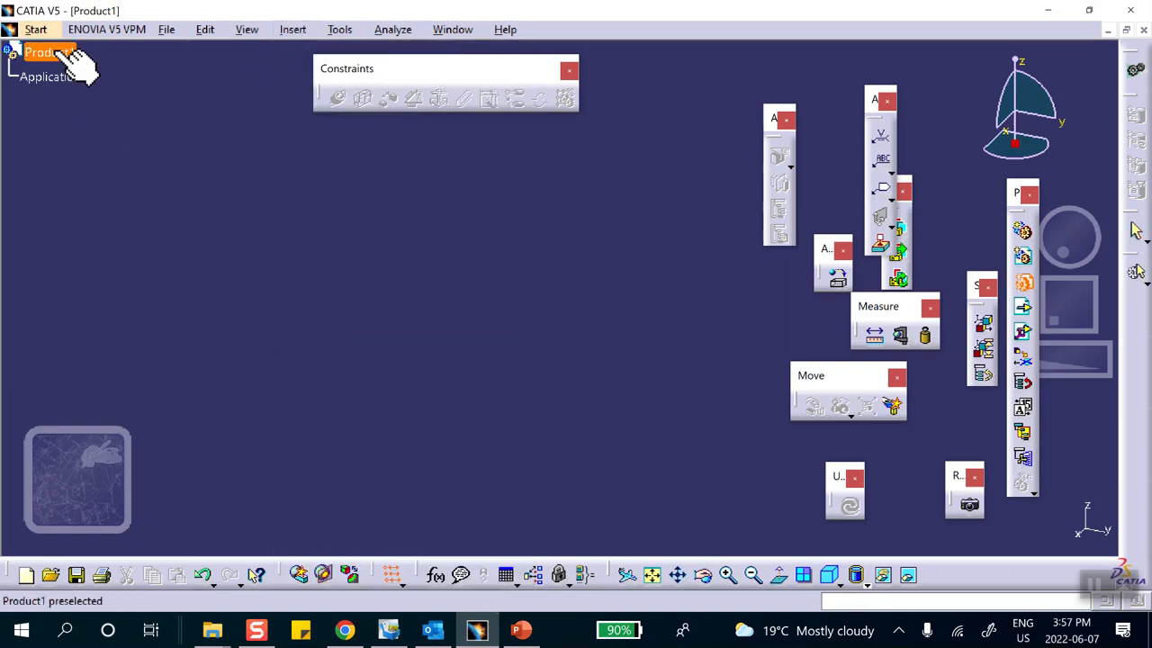
pyautogui.click(56, 54)
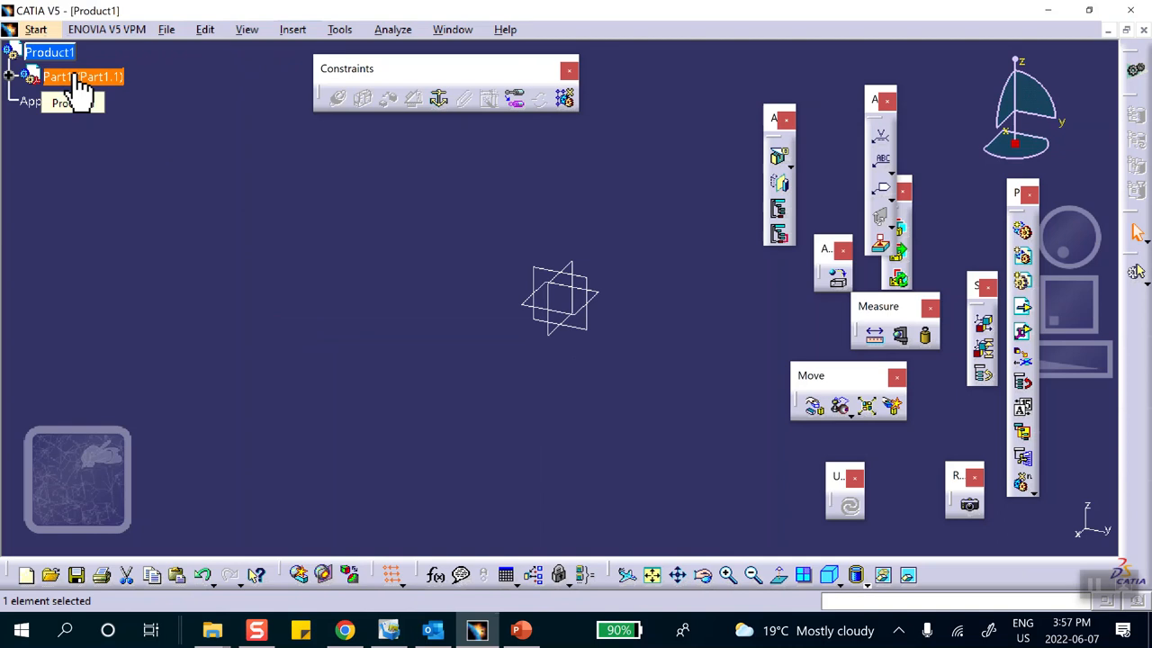
pyautogui.rightClick(74, 78)
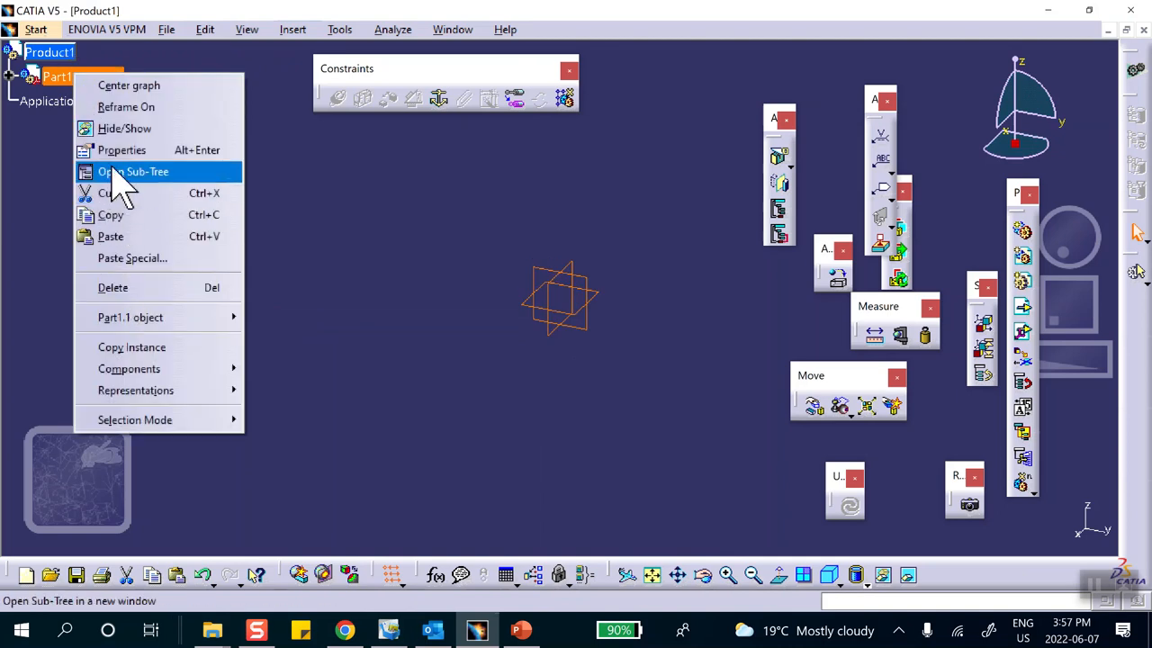
pyautogui.click(117, 149)
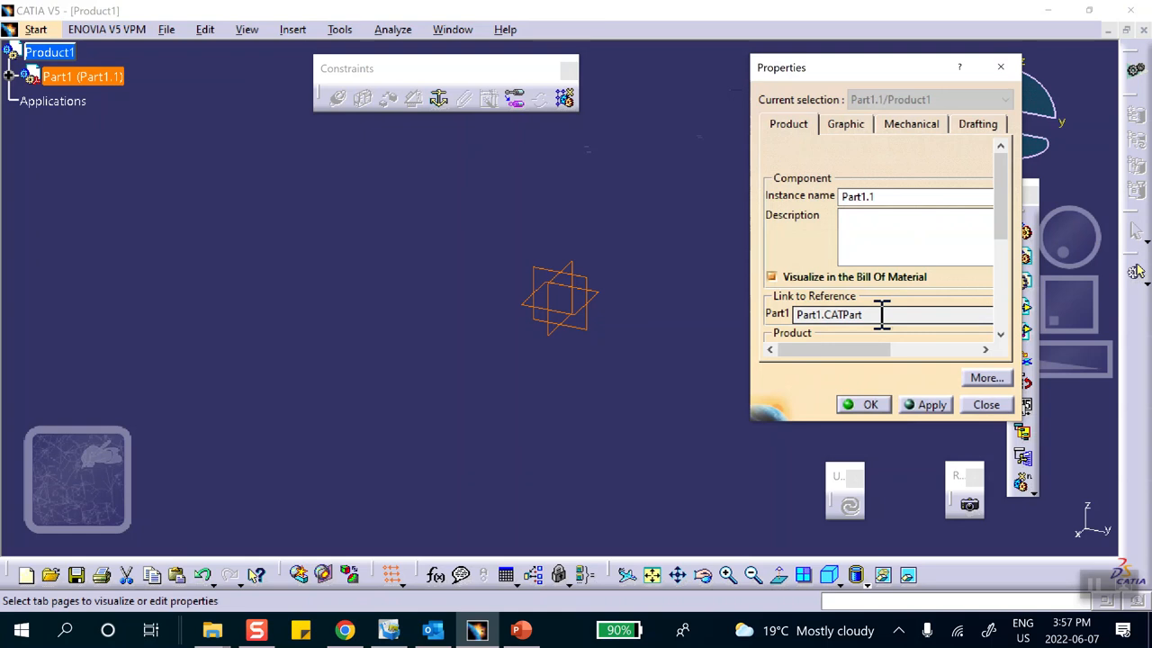
pyautogui.moveTo(998, 221); pyautogui.dragTo(1000, 229)
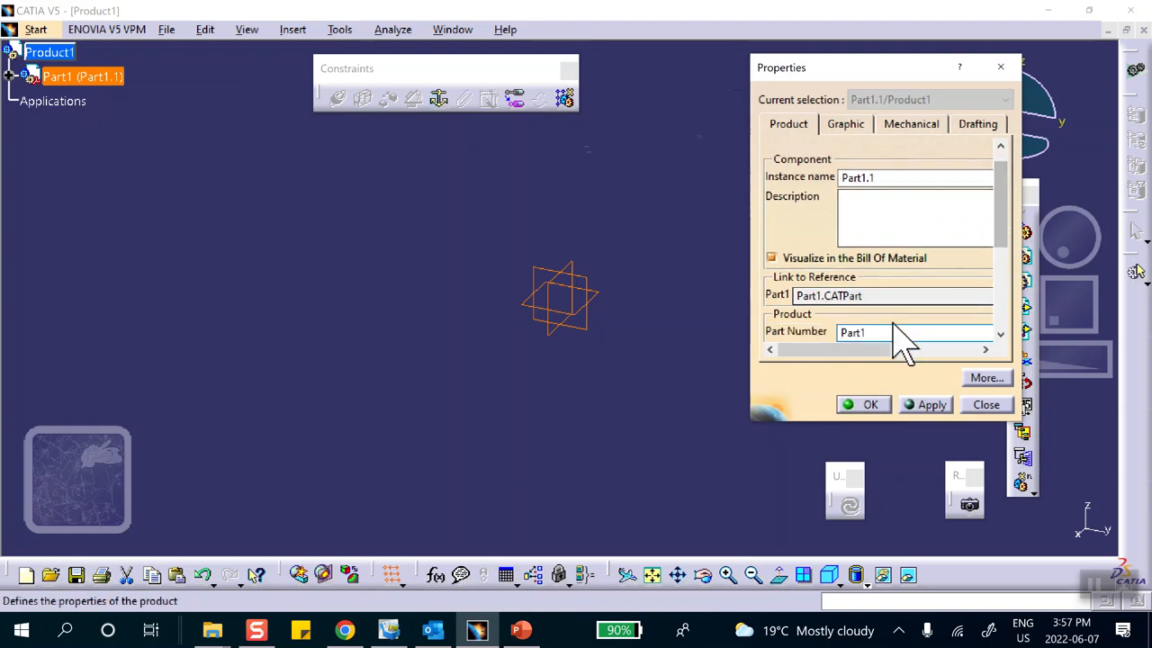
pyautogui.moveTo(866, 335); pyautogui.dragTo(745, 328)
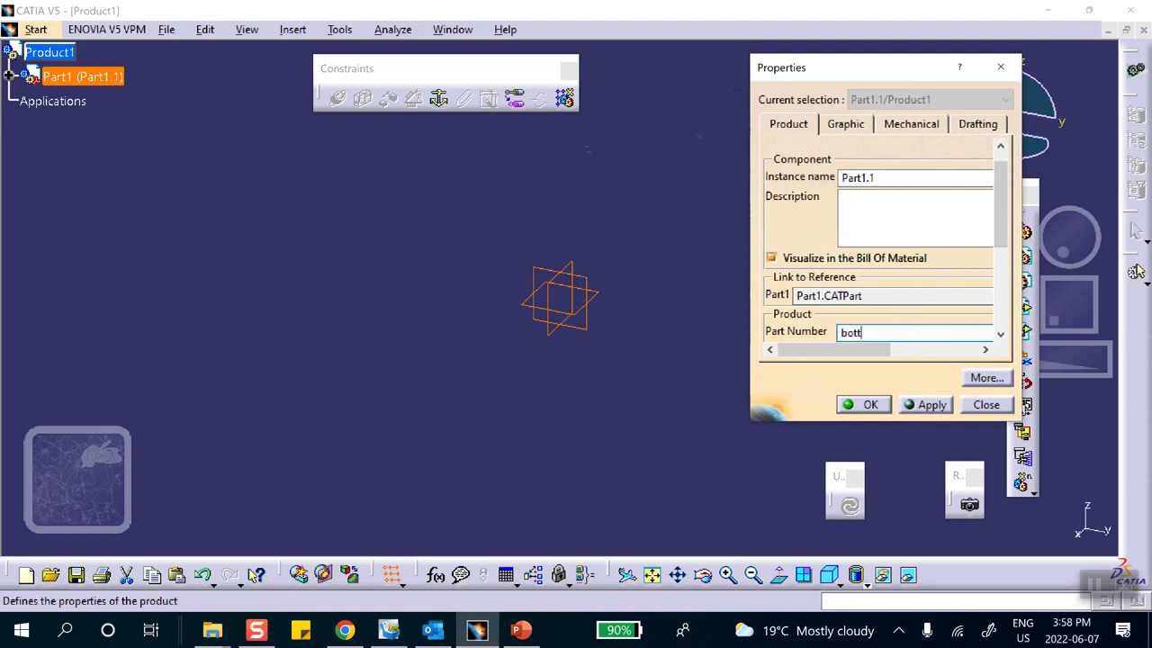
pyautogui.click(879, 404)
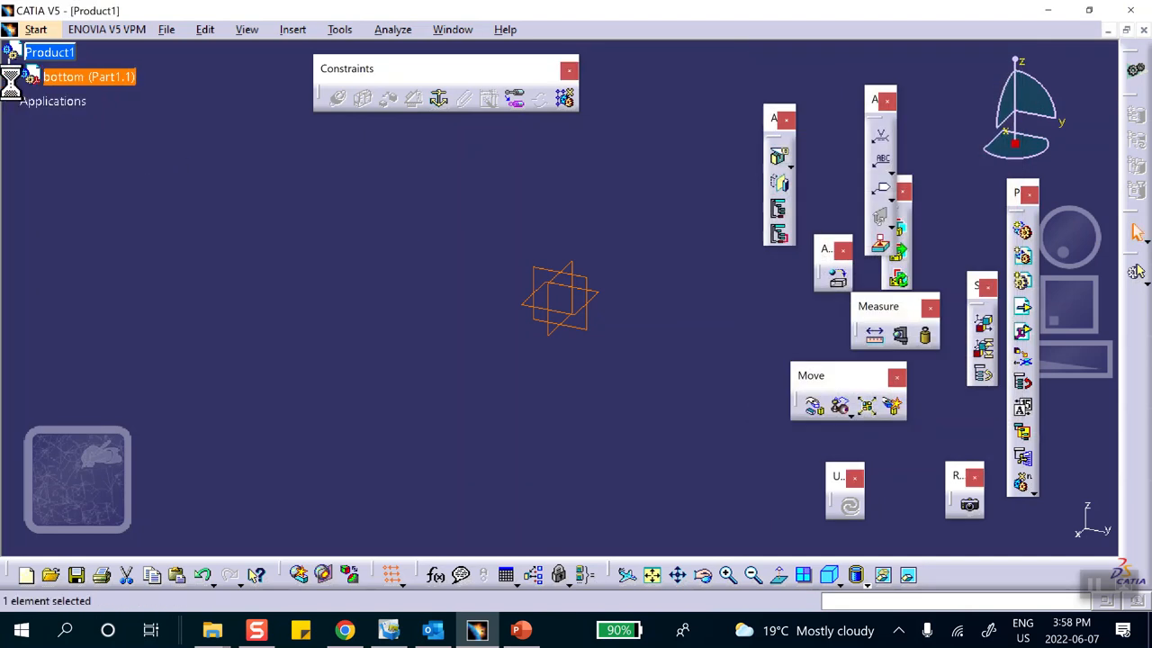
pyautogui.click(11, 77)
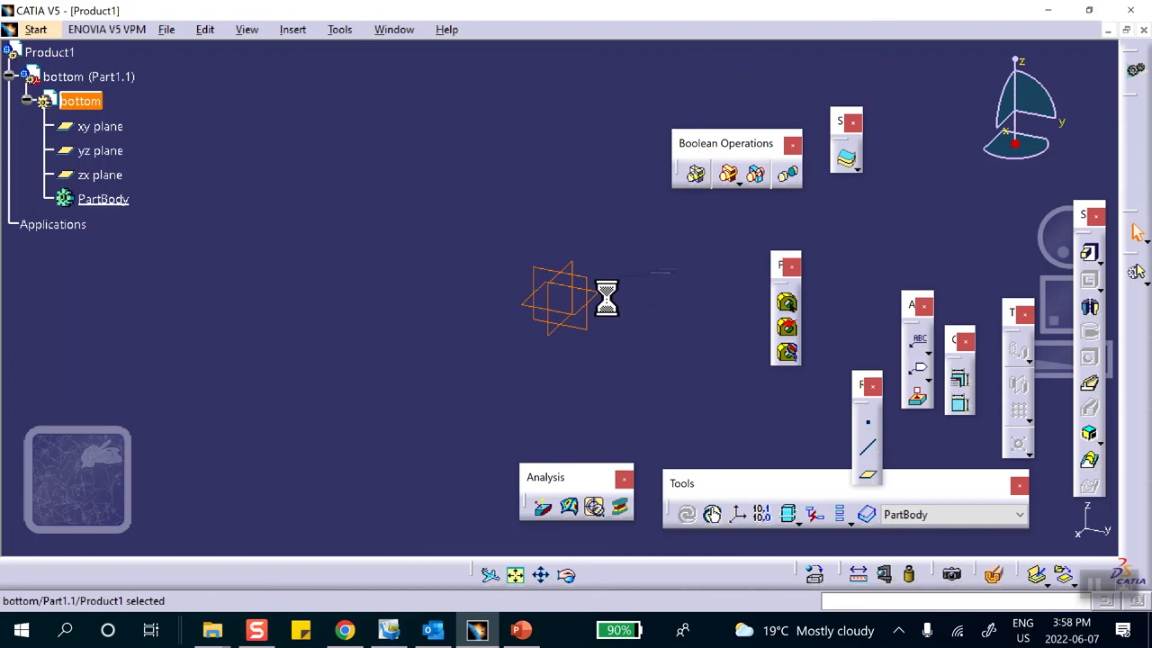
# Start a sketch on the xy plane and draw a rectangle from the origin.
pyautogui.click(603, 299)
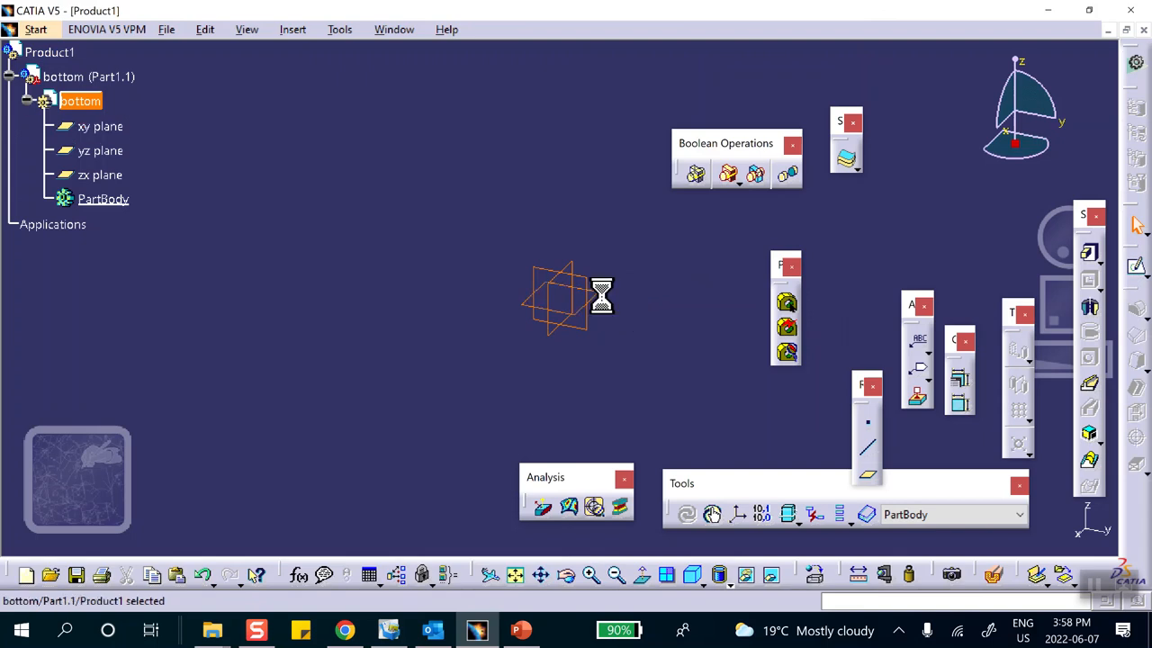
pyautogui.click(1134, 264)
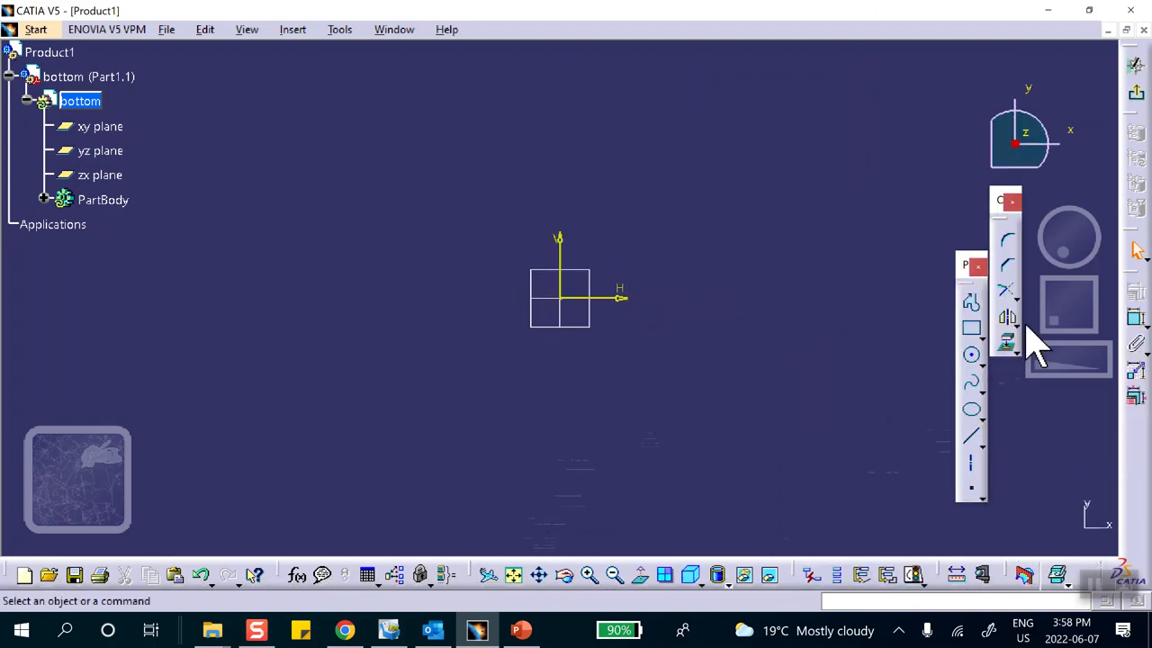
pyautogui.click(972, 329)
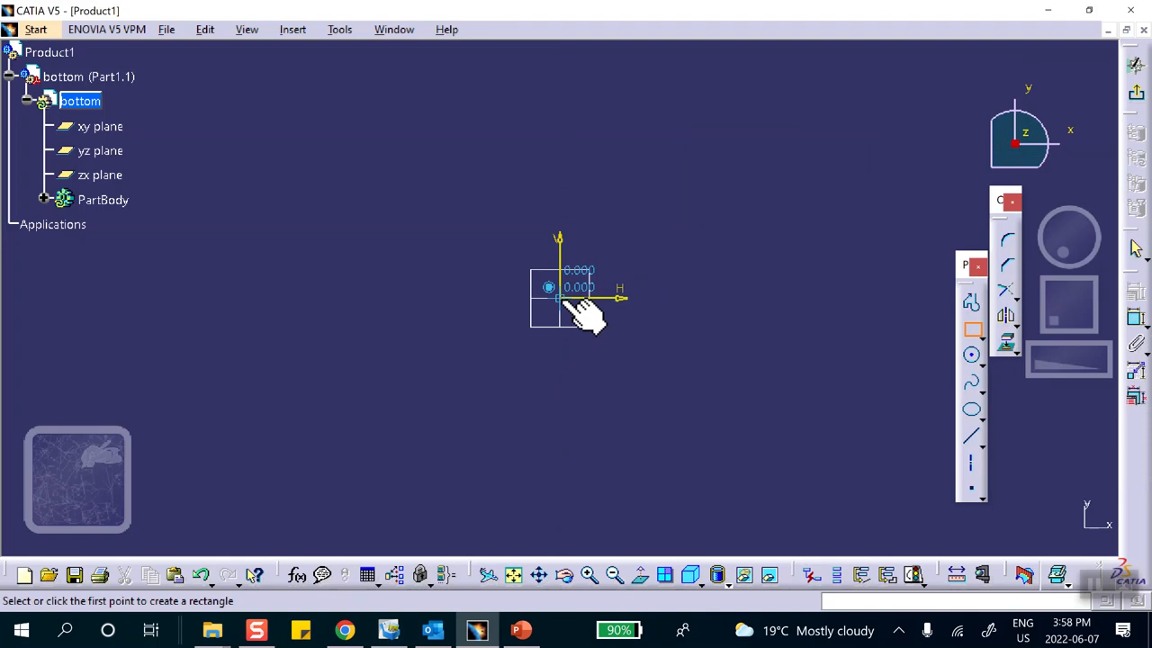
pyautogui.click(560, 299)
pyautogui.click(680, 207)
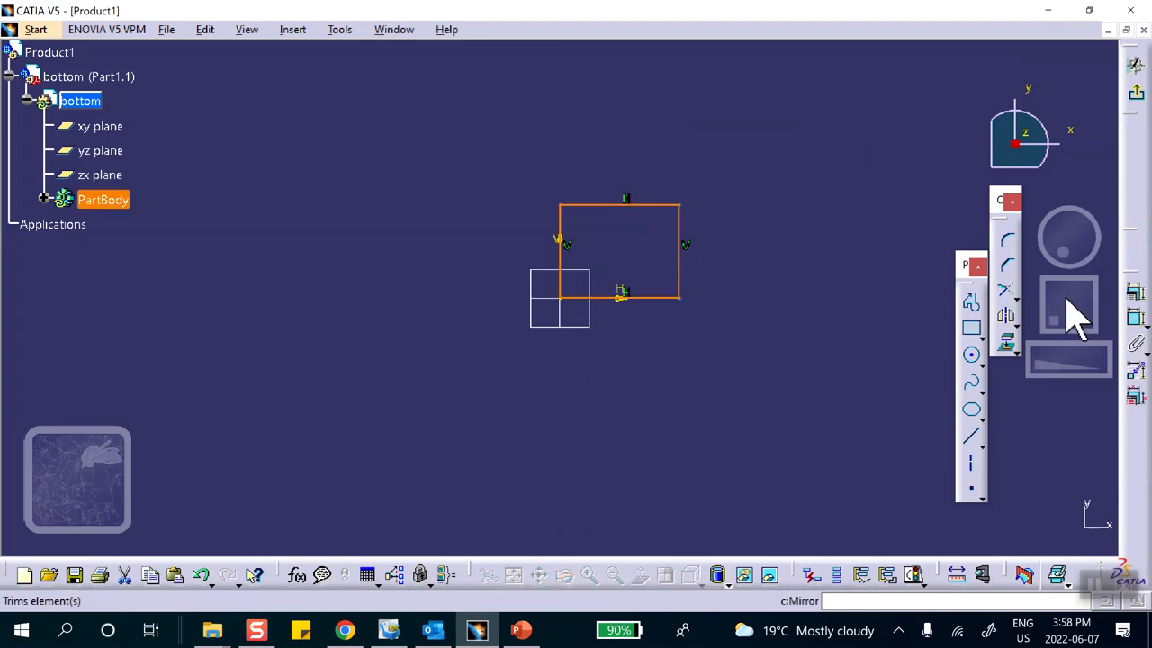
# Constrain the rectangle's height and width to 0.5 in each, then exit the sketch.
pyautogui.click(1135, 318)
pyautogui.click(681, 225)
pyautogui.click(725, 247)
pyautogui.doubleClick(725, 243)
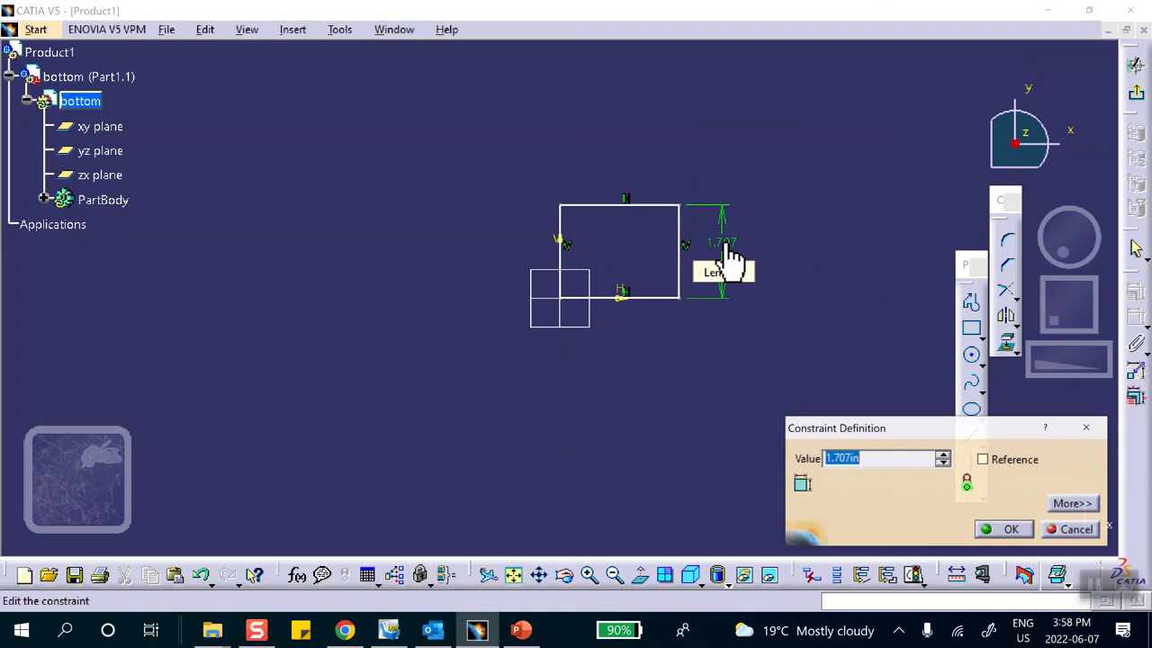
pyautogui.write('.5')
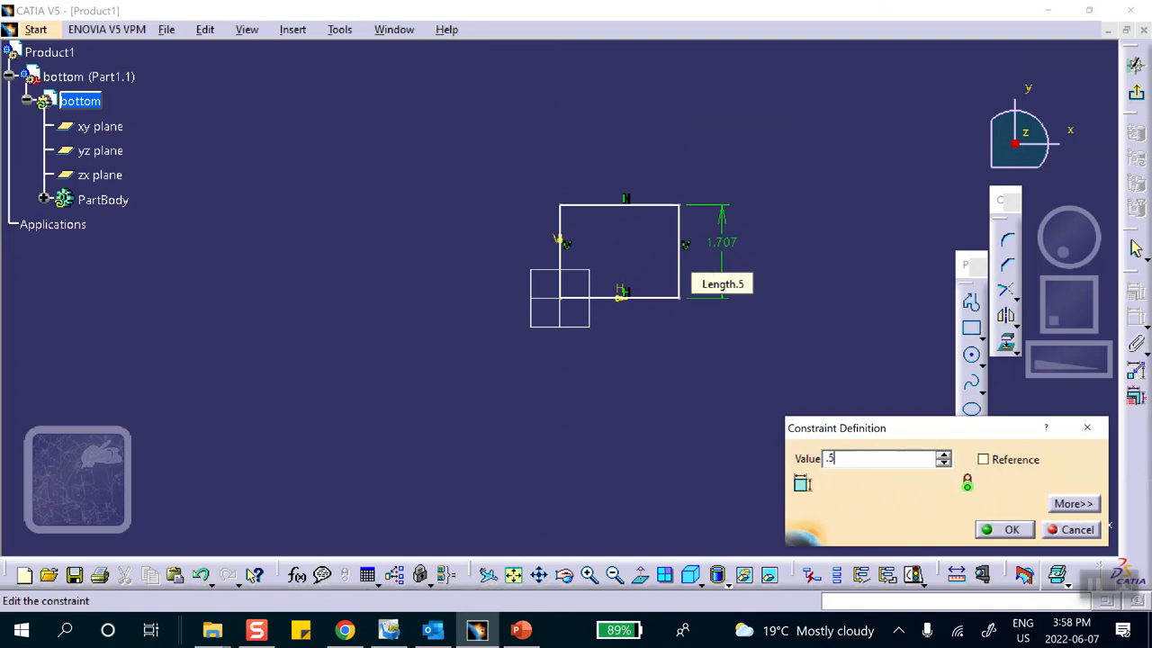
pyautogui.press('Return')
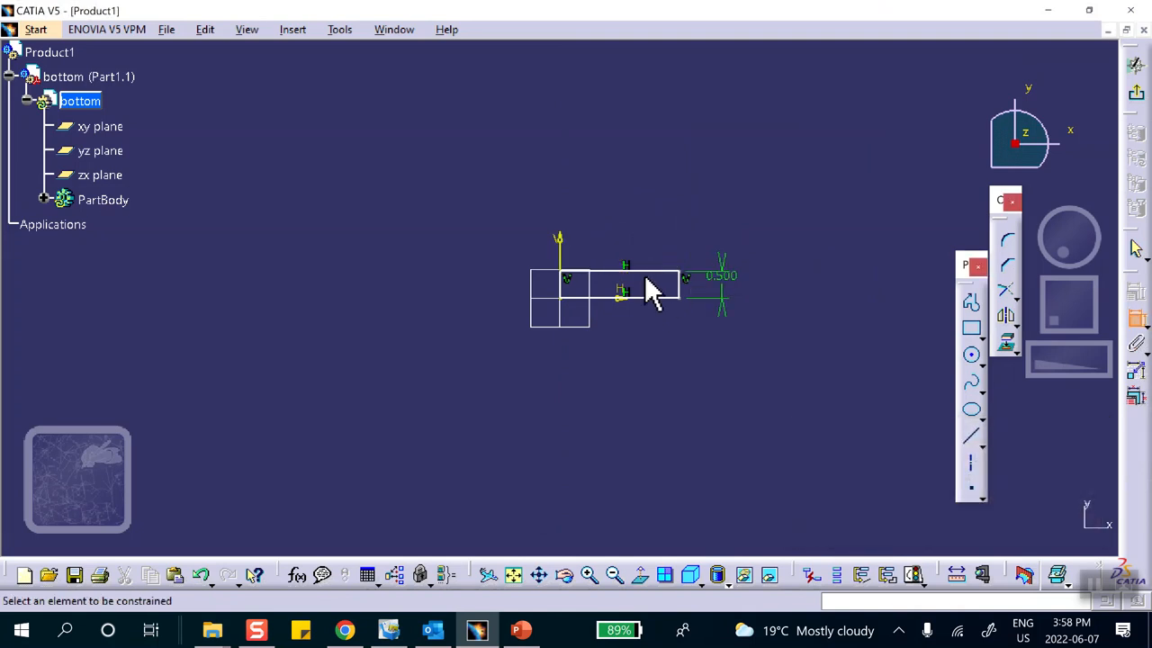
pyautogui.click(643, 271)
pyautogui.click(608, 209)
pyautogui.doubleClick(608, 209)
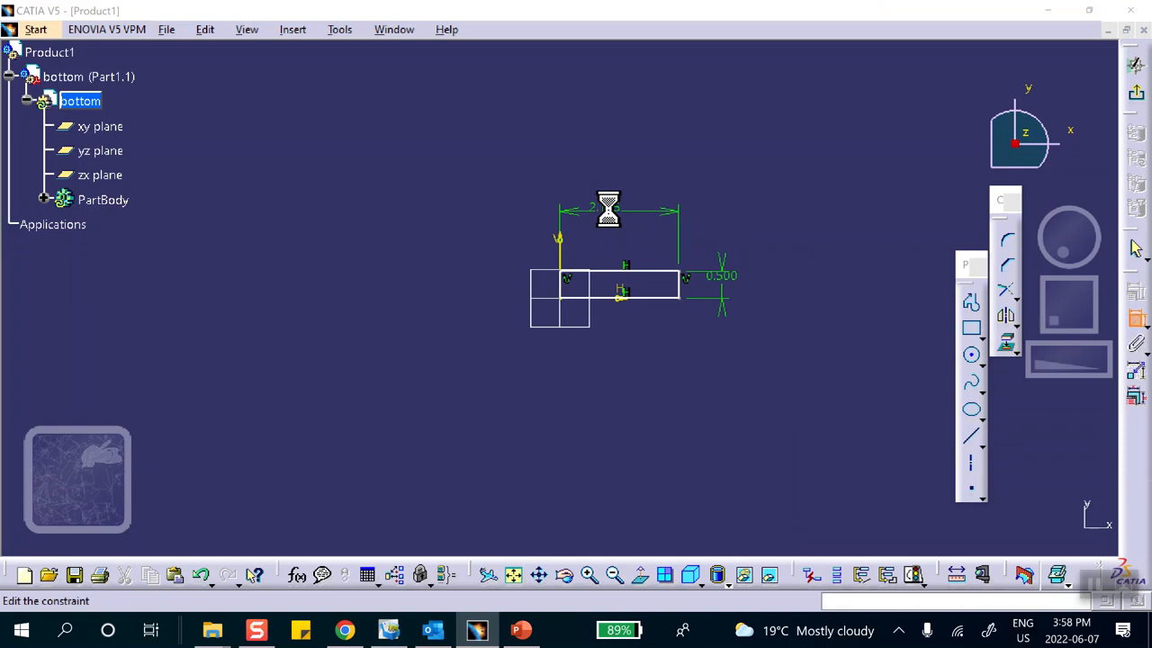
pyautogui.write('.5')
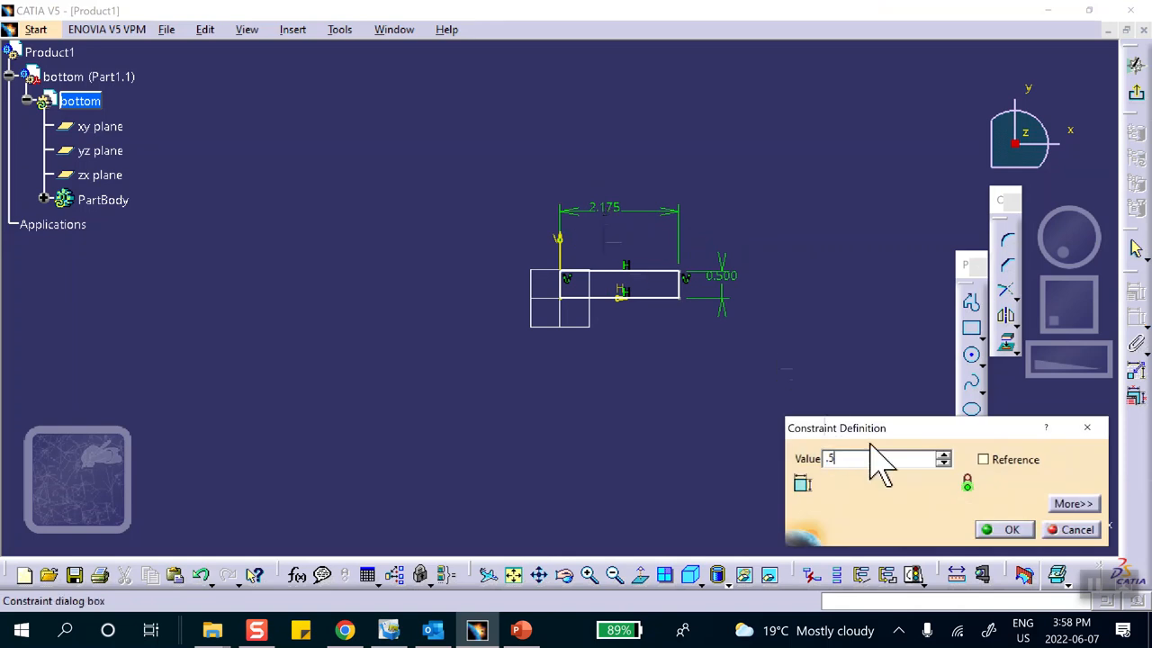
pyautogui.click(994, 531)
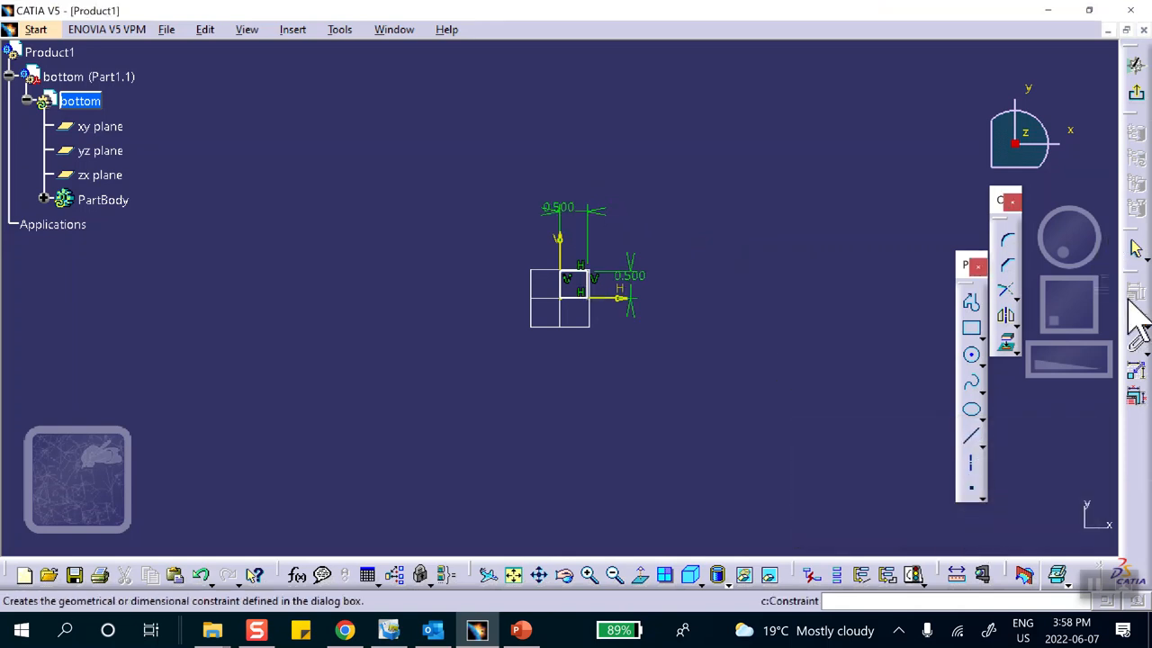
pyautogui.click(1135, 92)
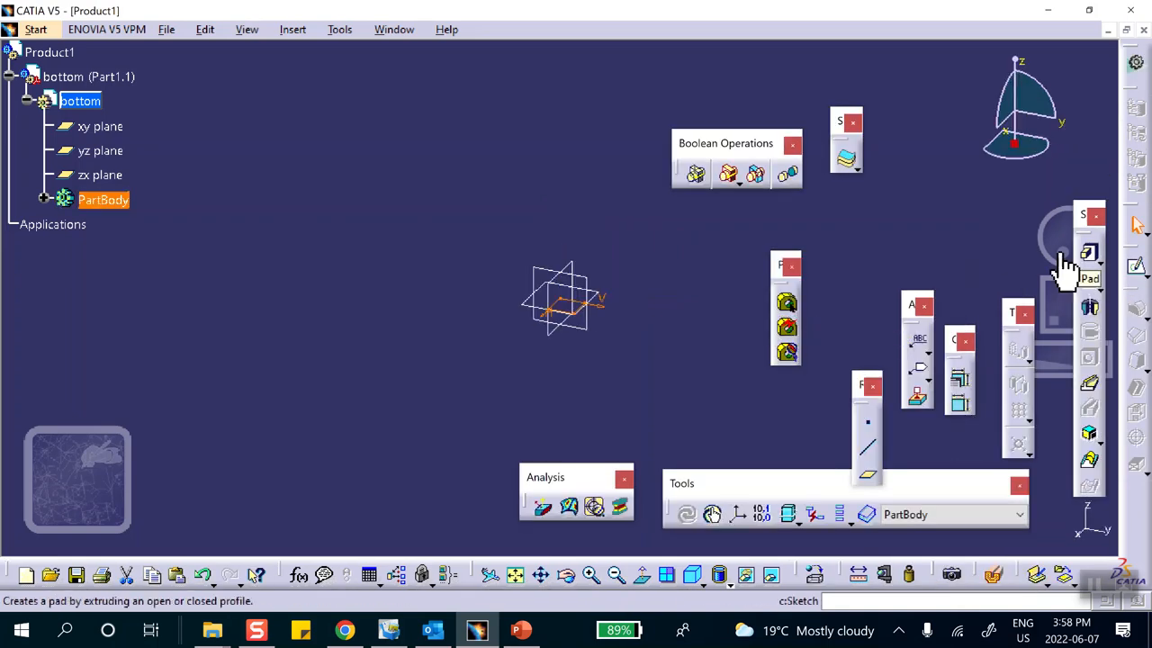
# Pad the square sketch 4 in into a solid bar.
pyautogui.click(1089, 253)
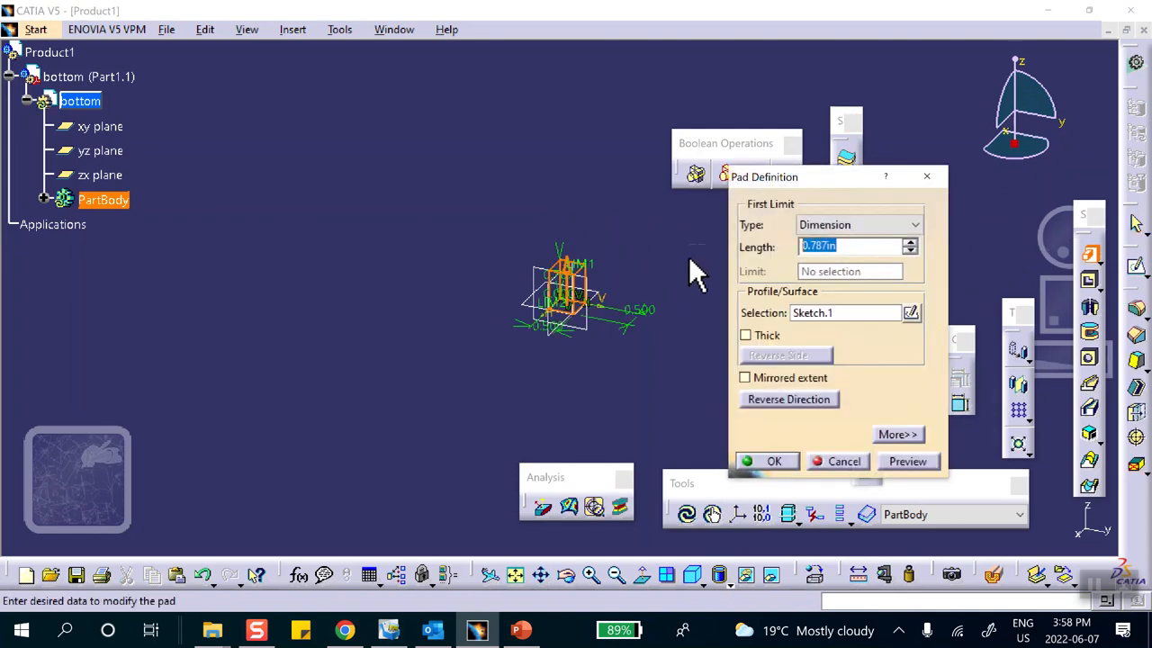
pyautogui.press('Return')
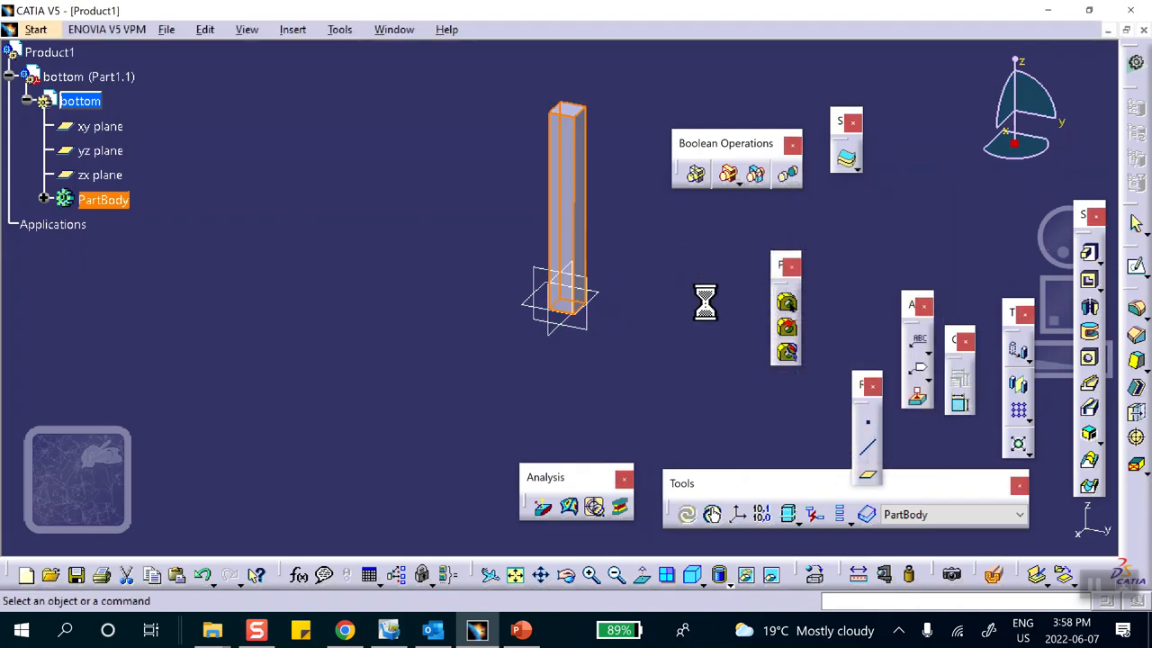
pyautogui.moveTo(486, 258); pyautogui.dragTo(450, 299, button='middle')
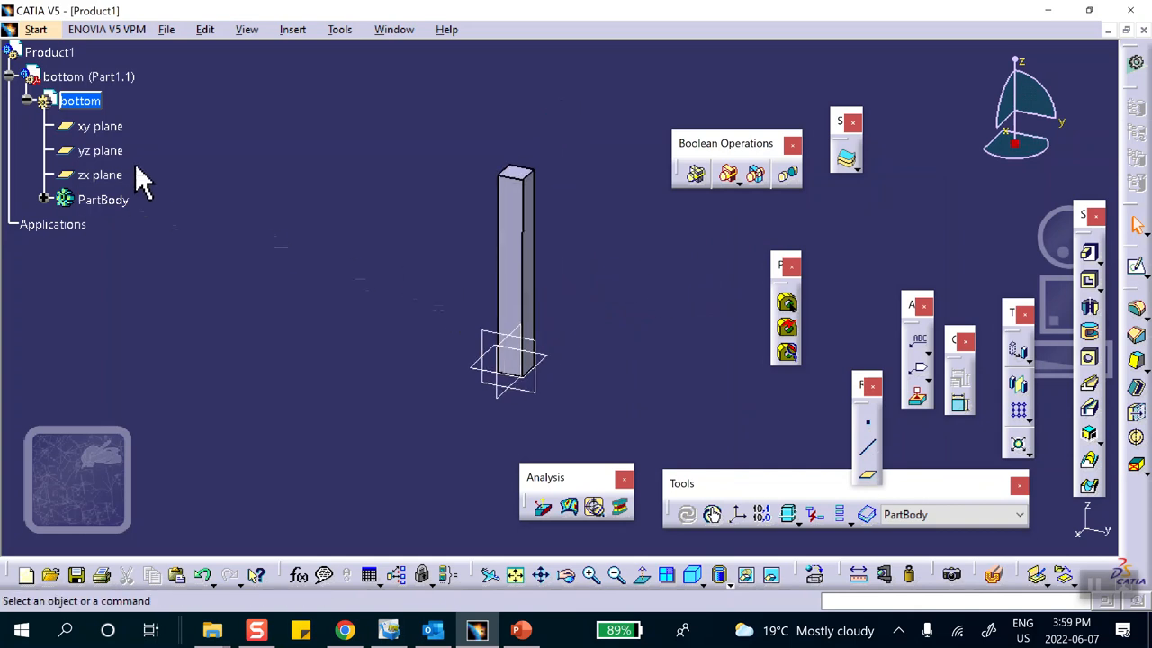
# Colour the bottom part tan and make Product1 the active assembly again.
pyautogui.rightClick(106, 76)
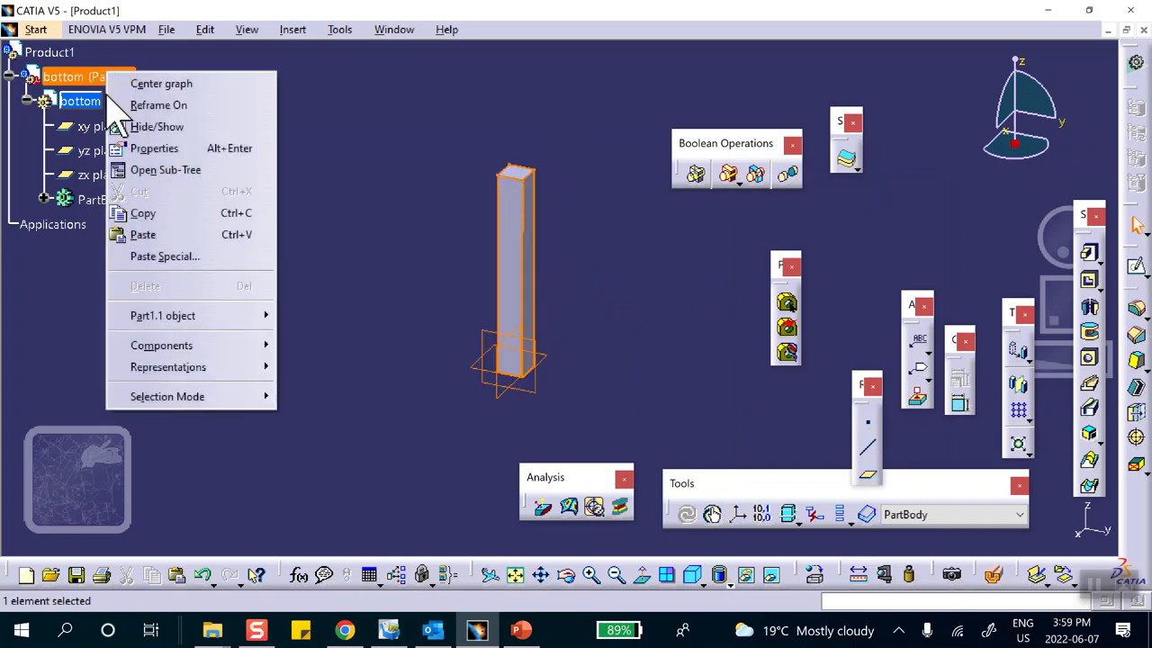
pyautogui.click(156, 148)
pyautogui.click(842, 125)
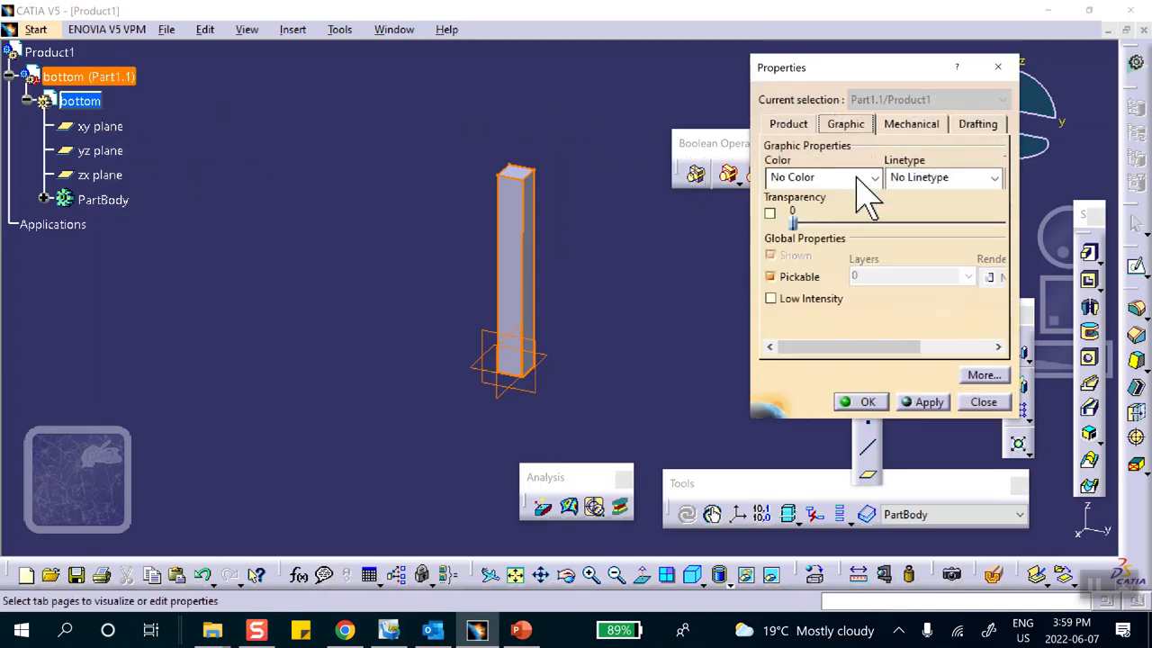
pyautogui.click(869, 177)
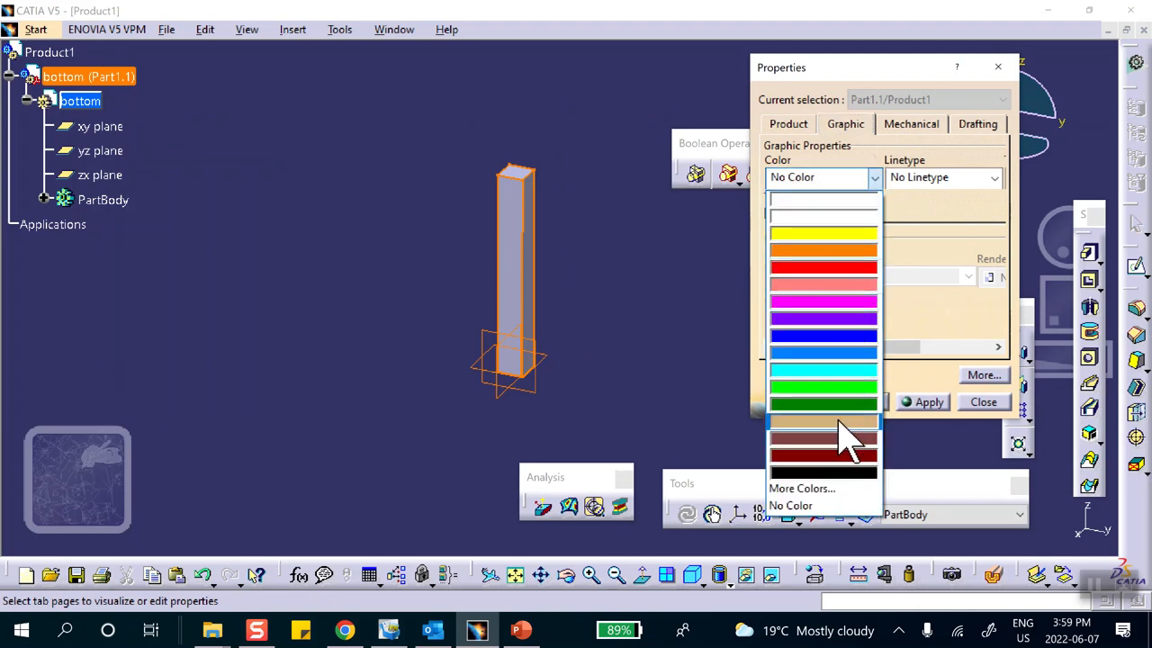
pyautogui.click(848, 427)
pyautogui.click(863, 402)
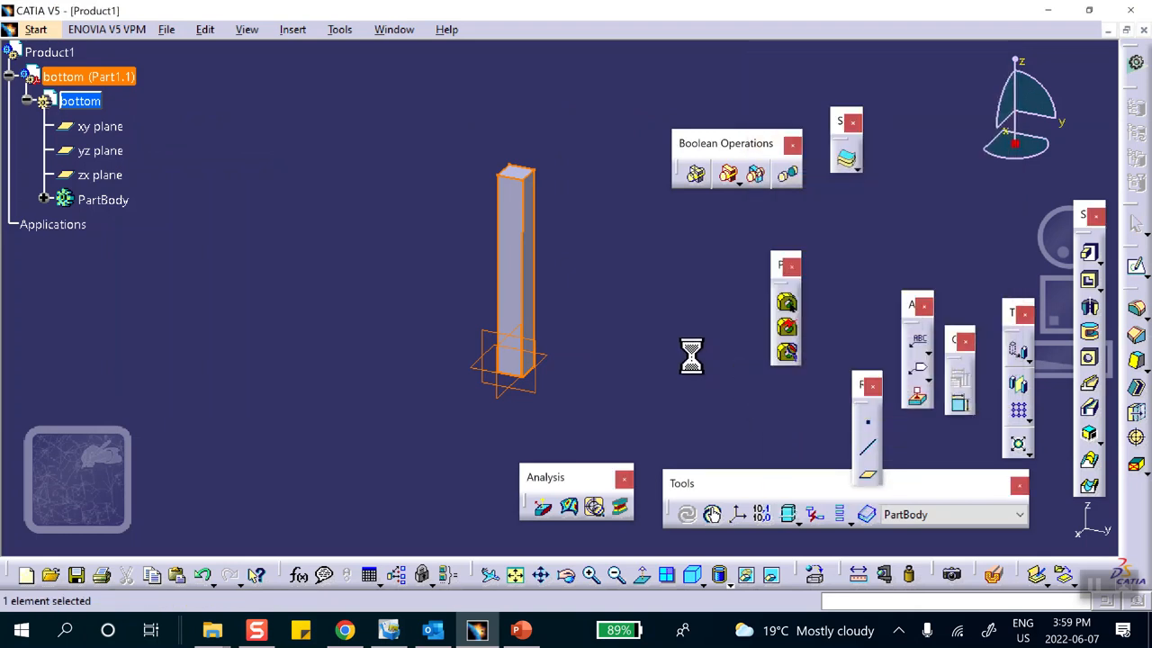
pyautogui.moveTo(540, 243); pyautogui.dragTo(378, 252, button='middle')
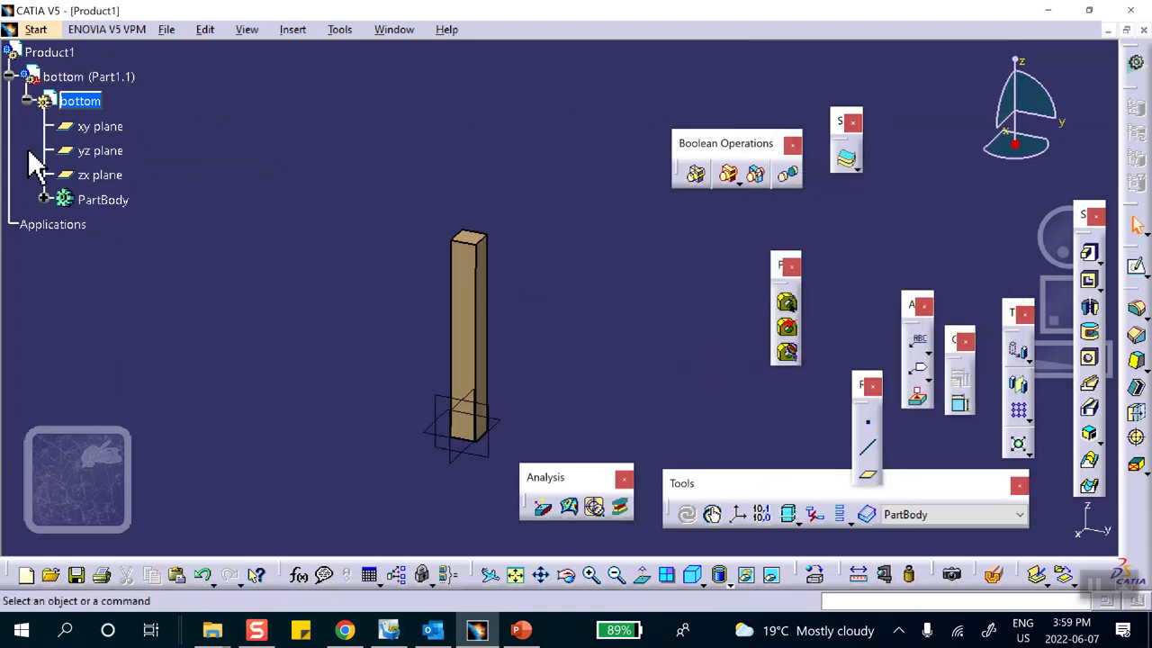
pyautogui.doubleClick(53, 52)
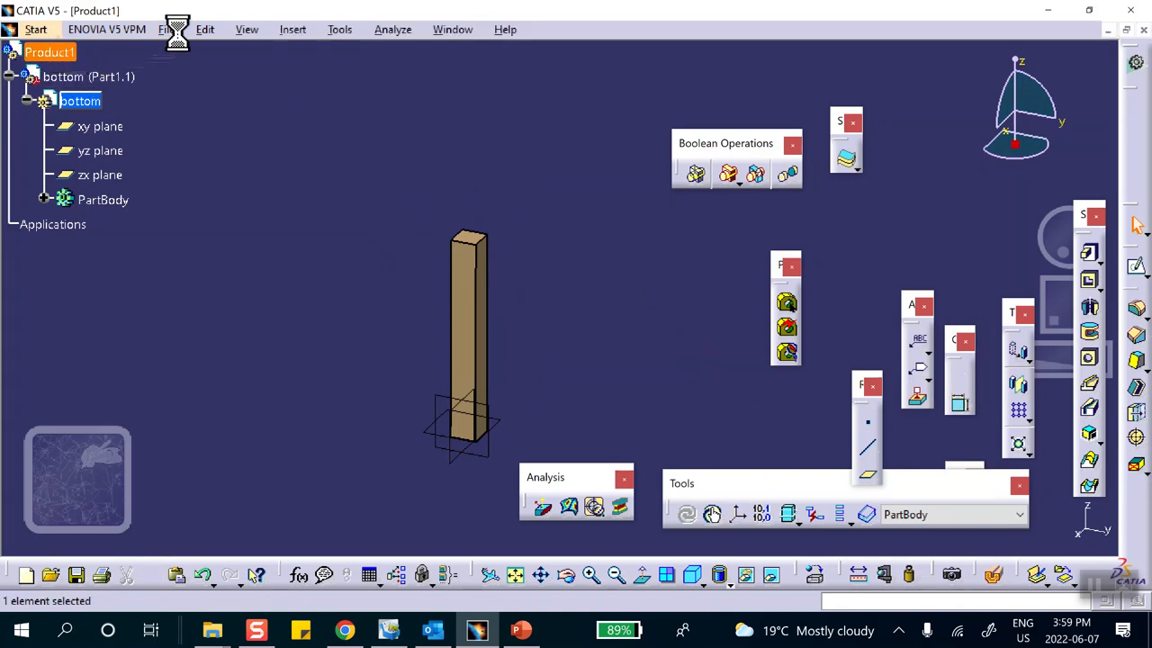
# Insert another new part into Product1, keeping the assembly origin.
pyautogui.click(294, 32)
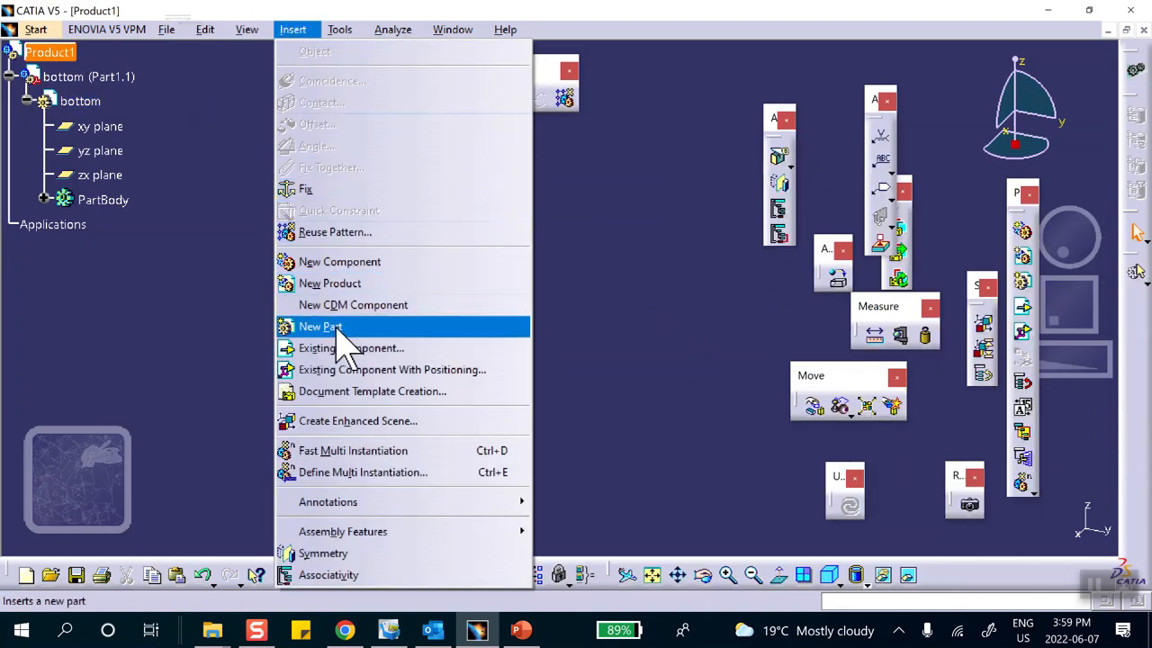
pyautogui.click(334, 327)
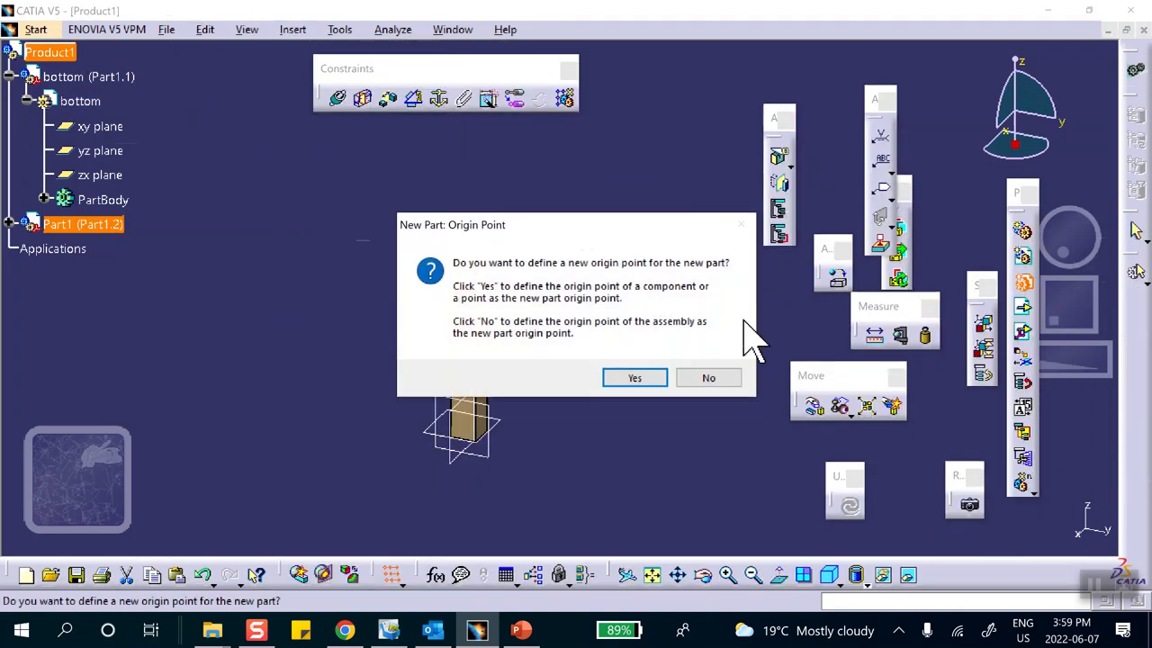
pyautogui.click(708, 379)
pyautogui.click(10, 224)
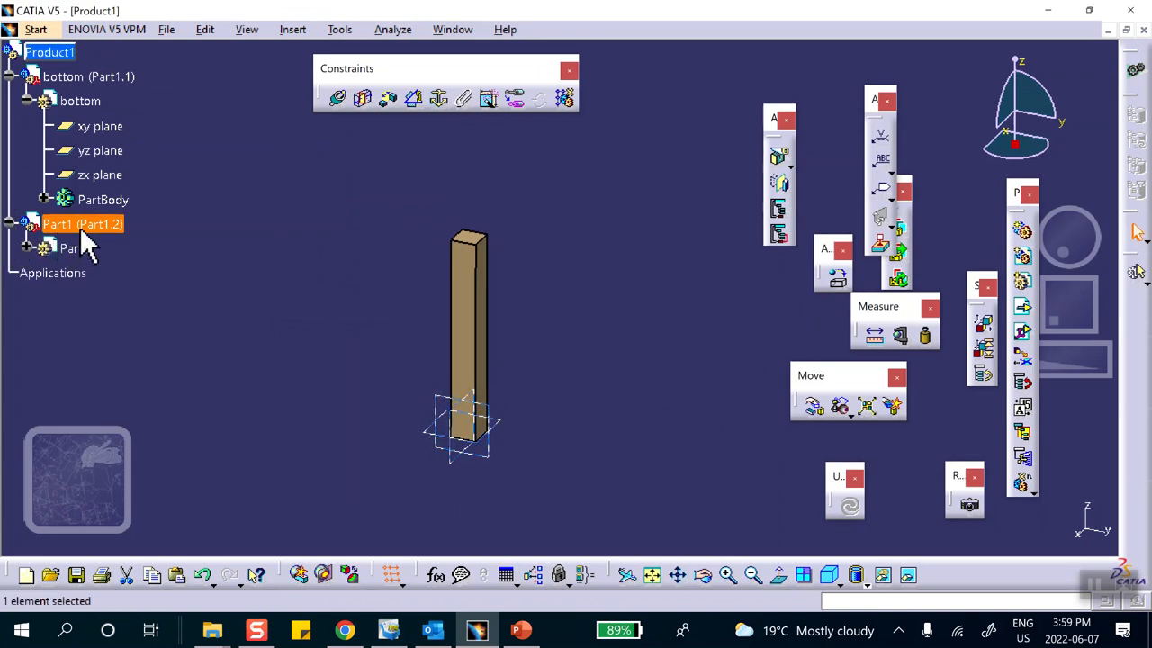
# Set the new part's number to 'top' and make it the active part for editing.
pyautogui.rightClick(82, 231)
pyautogui.click(135, 308)
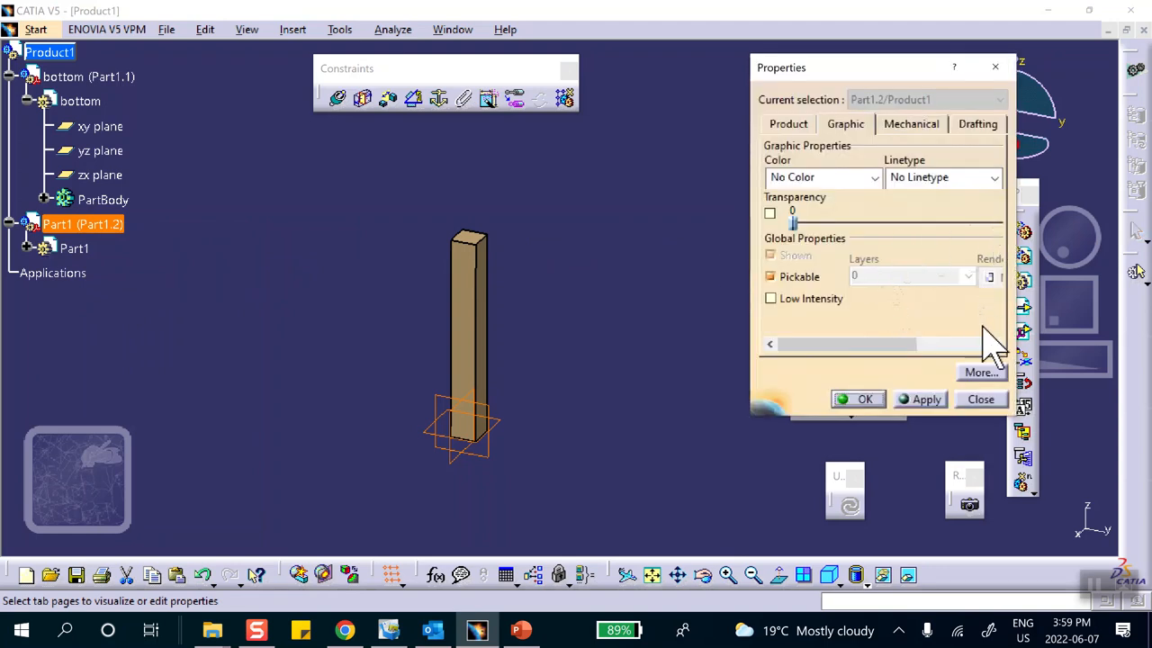
pyautogui.click(785, 122)
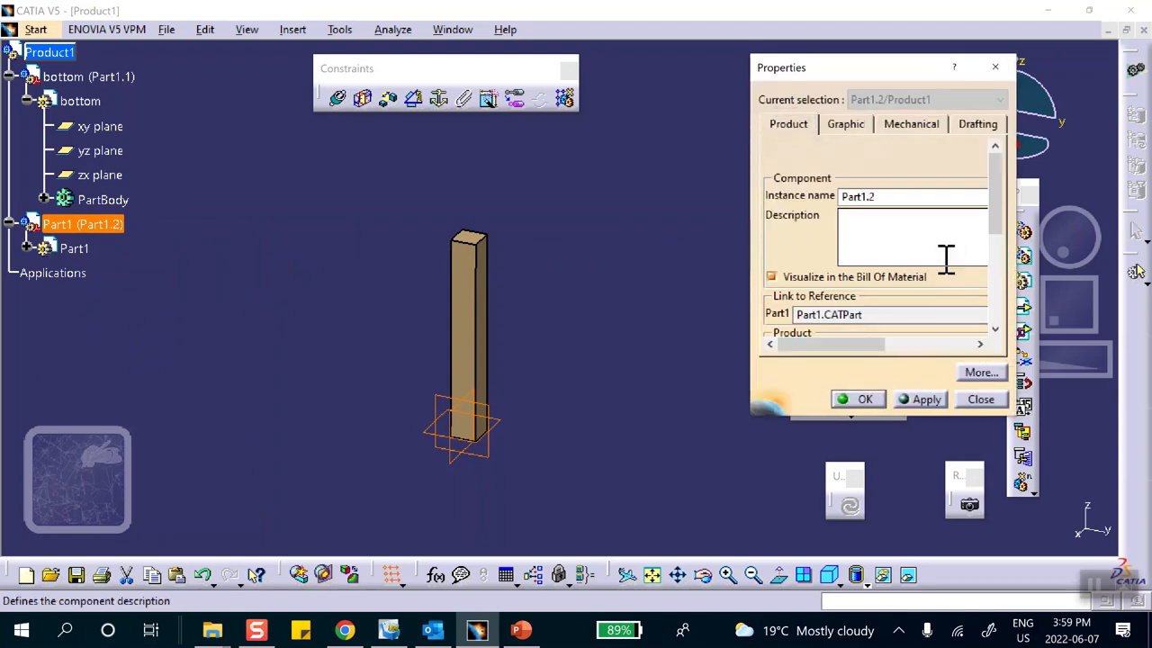
pyautogui.scroll(-2, 1003, 238)
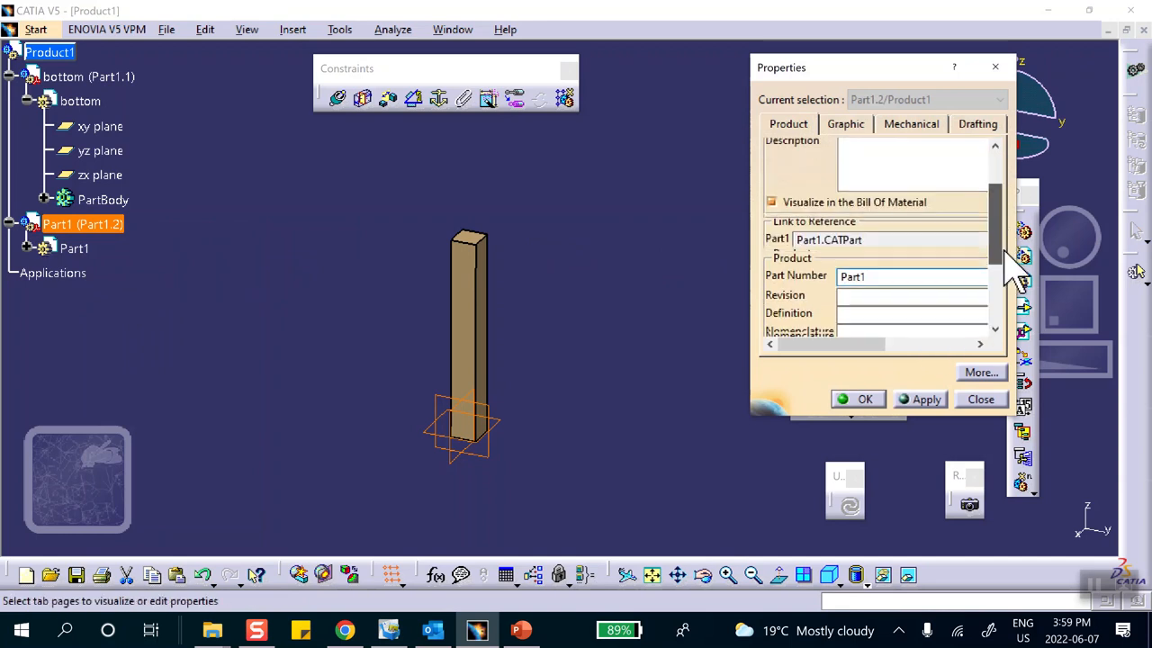
pyautogui.moveTo(905, 278); pyautogui.dragTo(783, 302)
pyautogui.write('top')
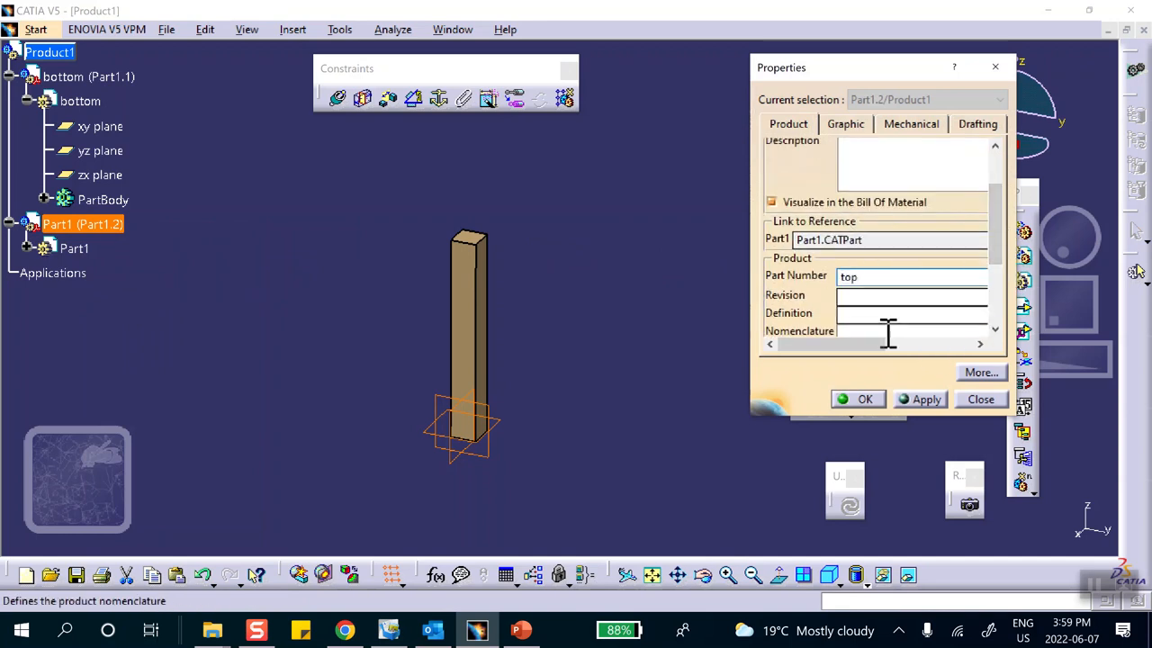
pyautogui.click(857, 400)
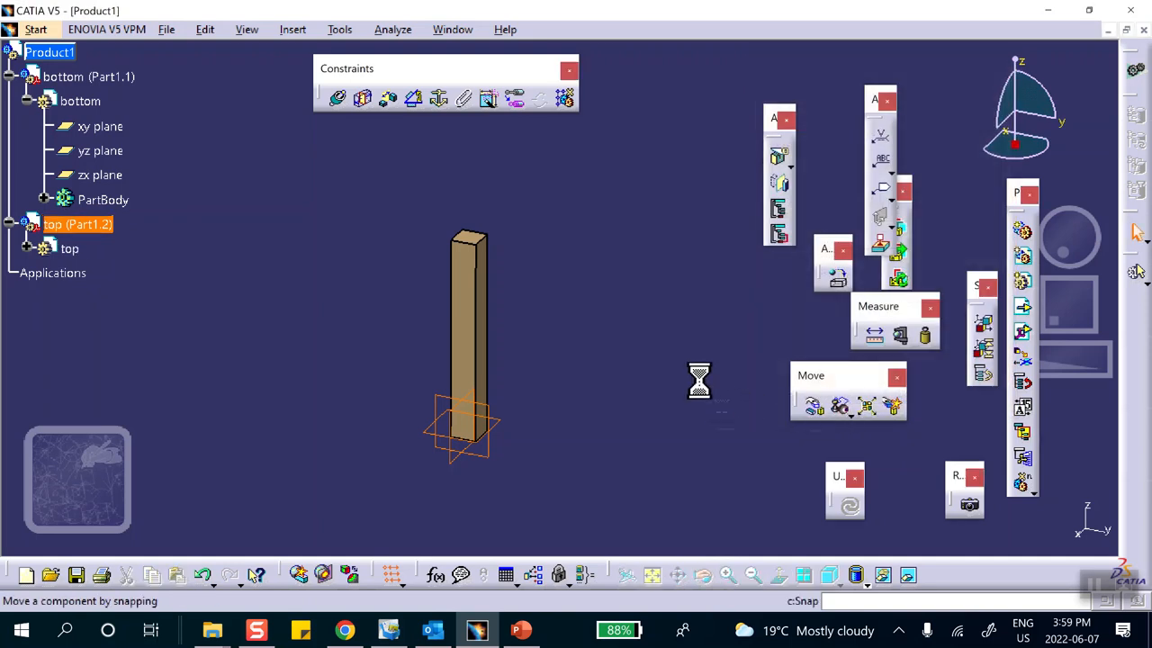
pyautogui.moveTo(623, 288); pyautogui.dragTo(630, 340, button='middle')
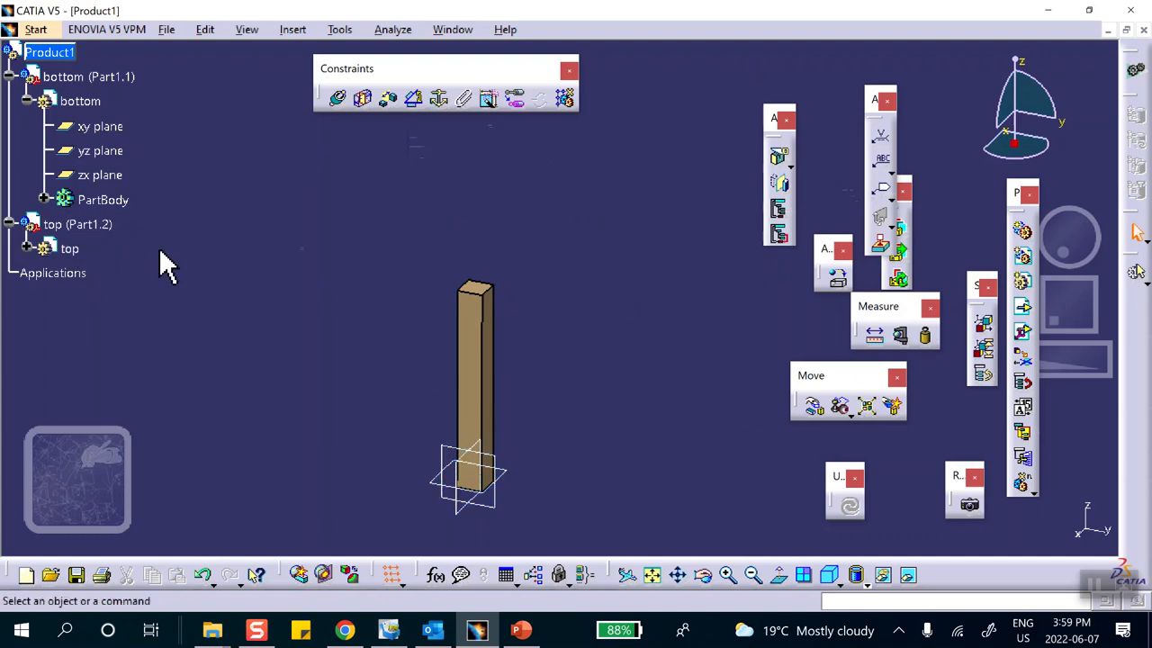
pyautogui.doubleClick(69, 248)
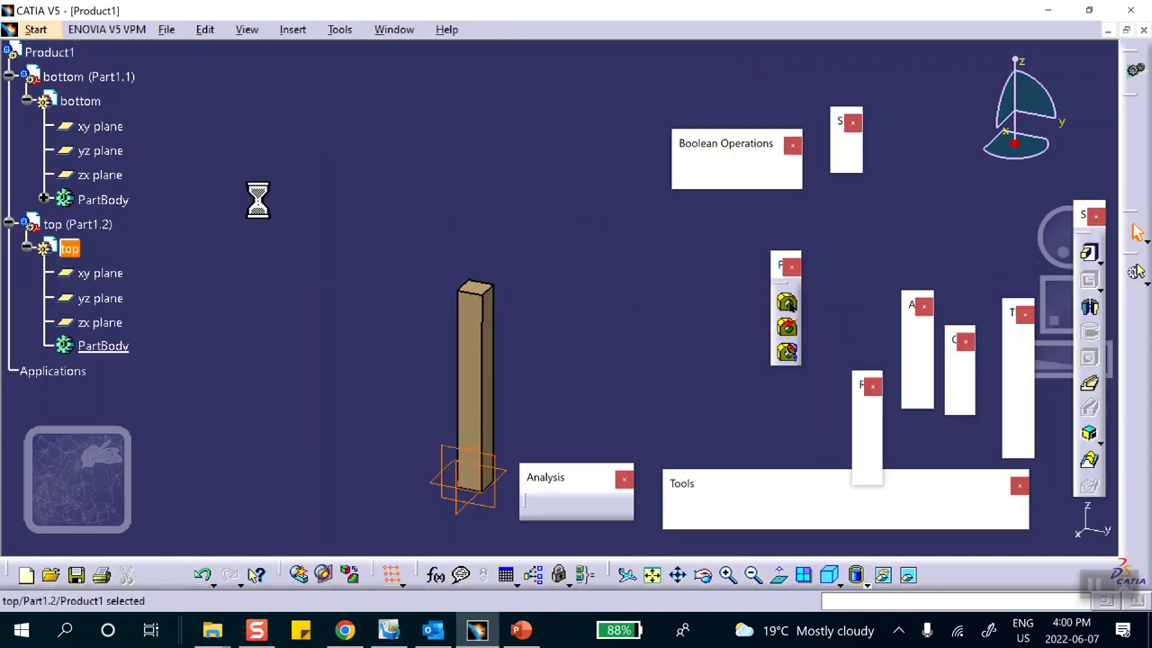
# Create a plane offset 1 in above the bottom bar's top face.
pyautogui.click(868, 474)
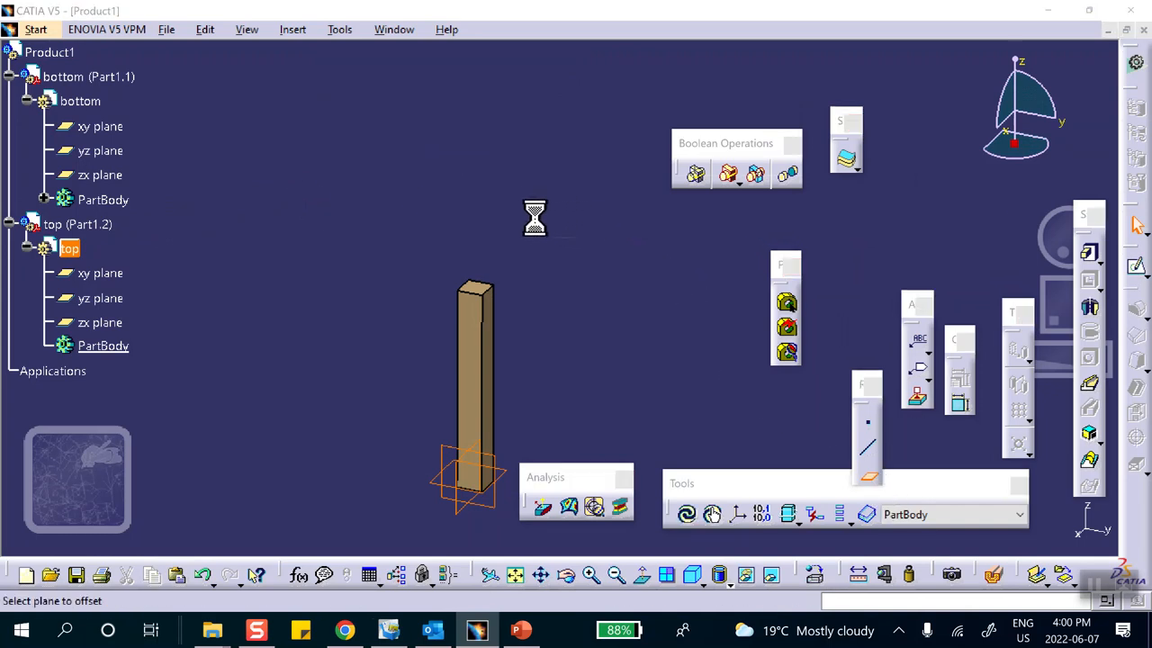
pyautogui.click(486, 289)
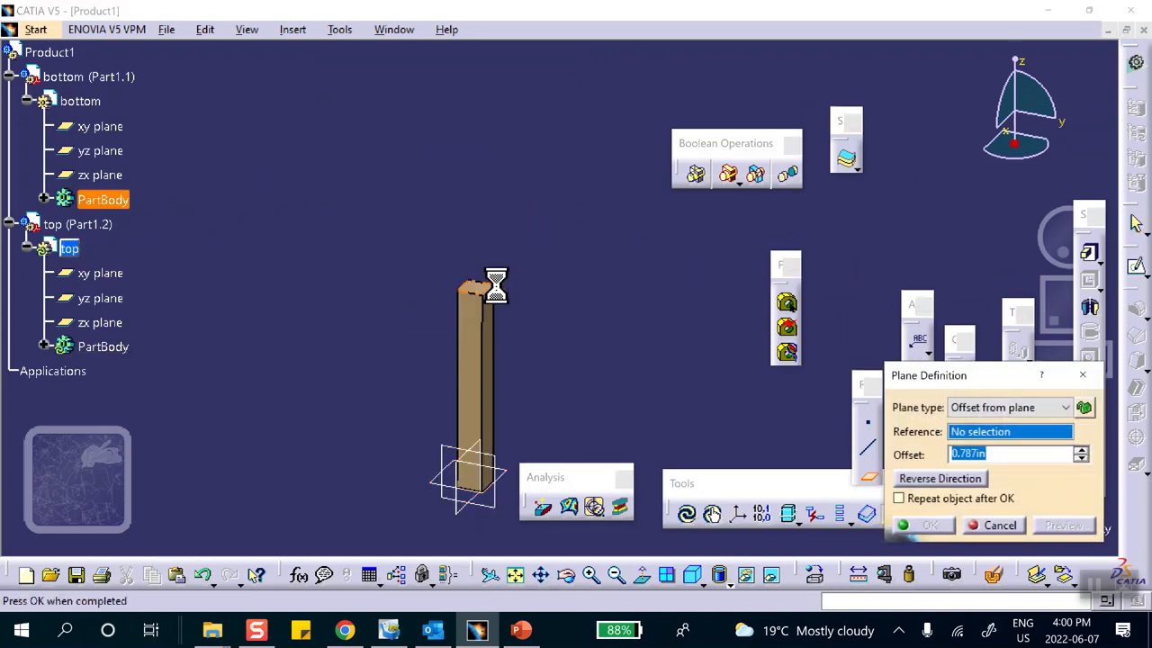
pyautogui.click(966, 481)
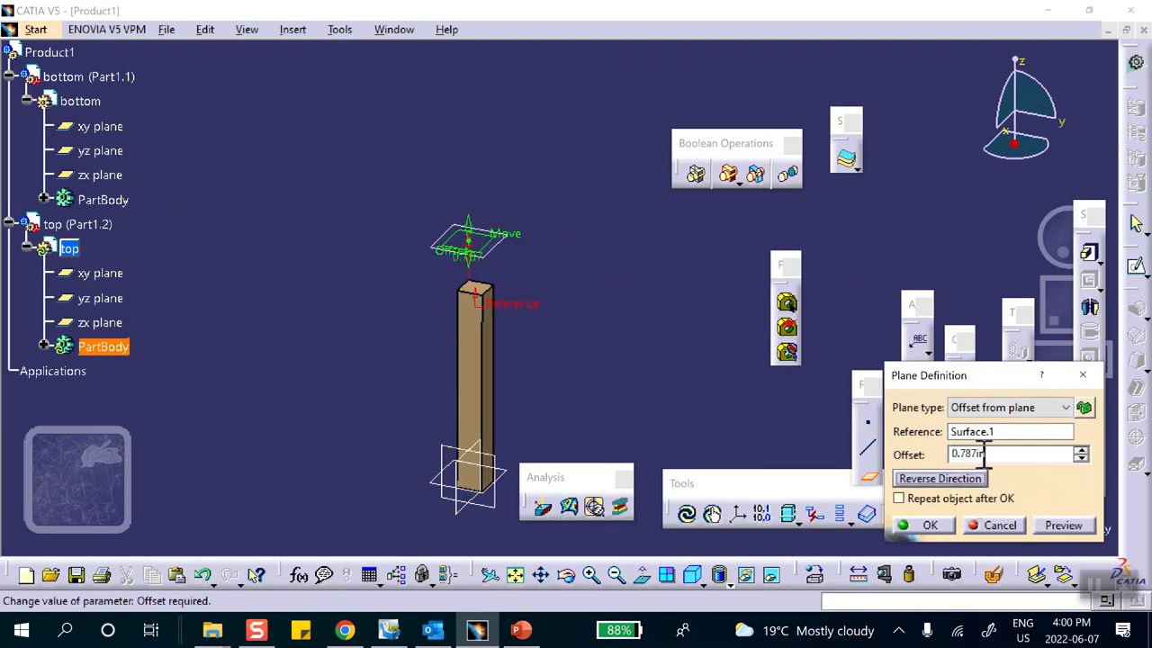
pyautogui.moveTo(985, 454); pyautogui.dragTo(754, 445)
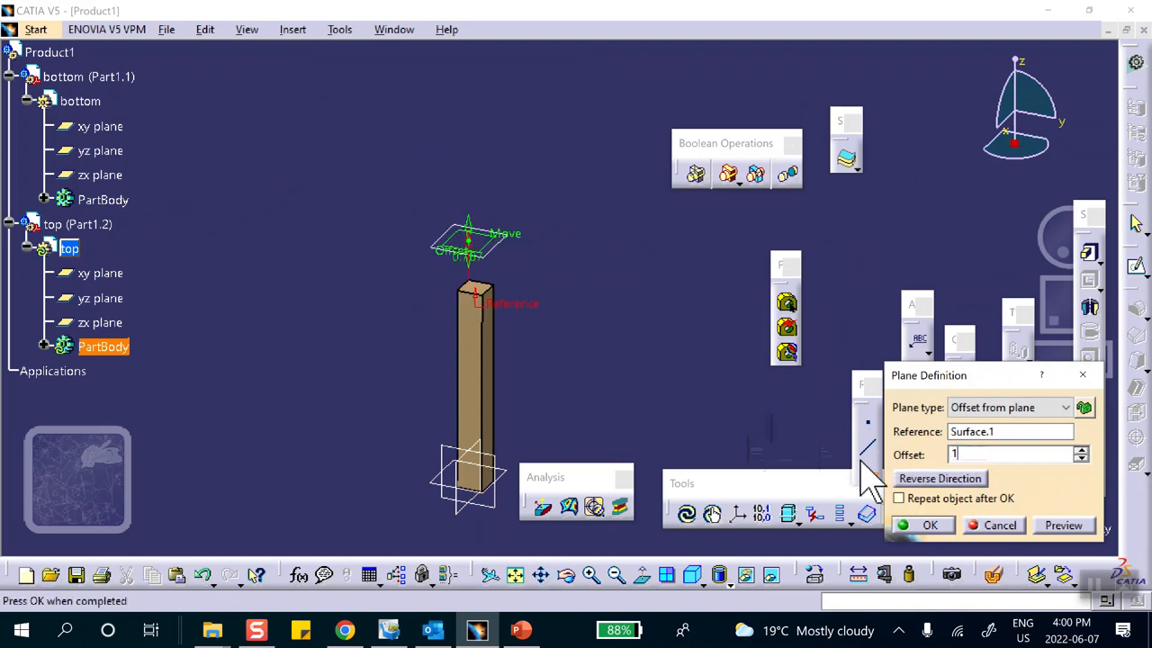
pyautogui.click(929, 526)
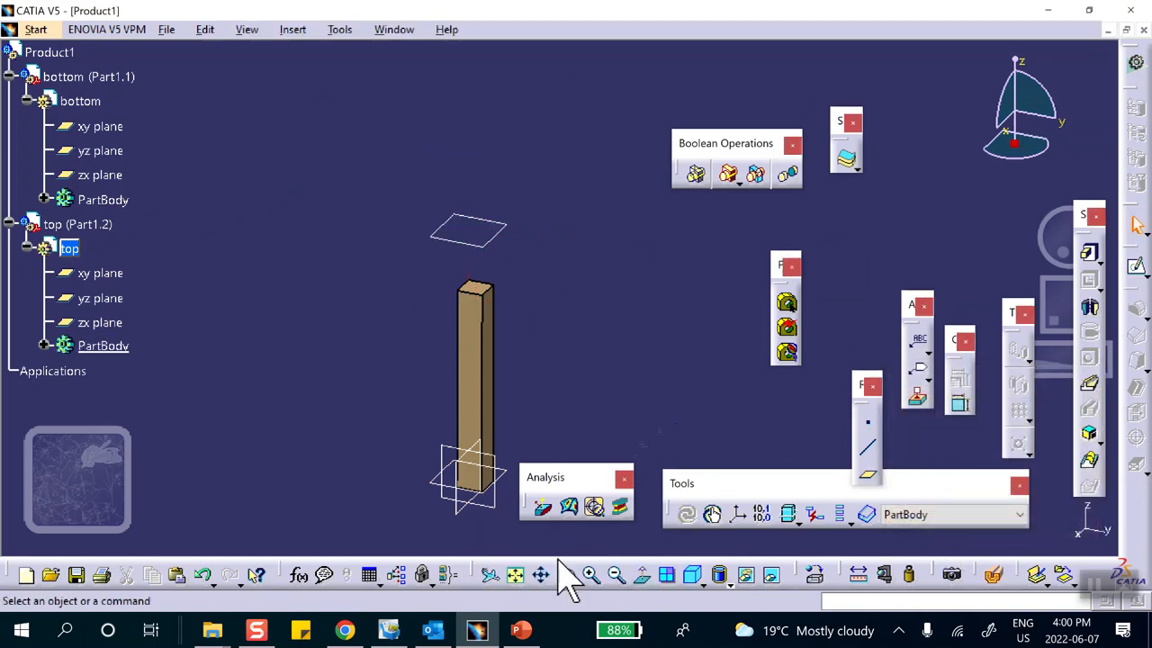
# Check the gap dimensions on the reference slide, then select the new plane in CATIA.
pyautogui.click(520, 630)
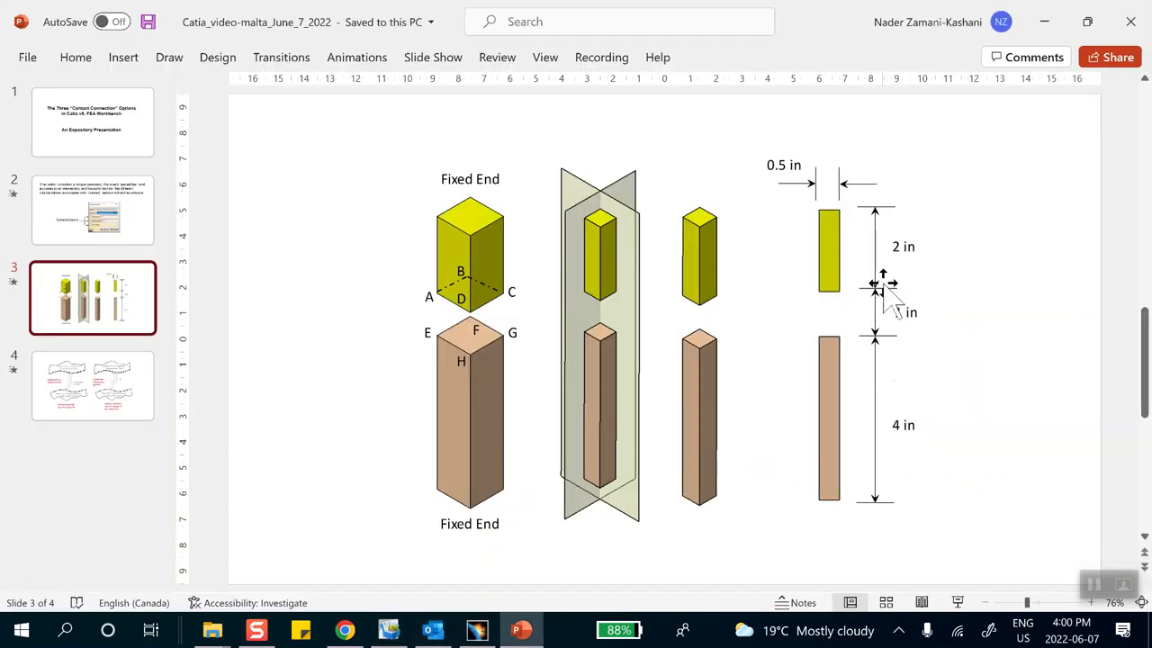
pyautogui.click(1044, 21)
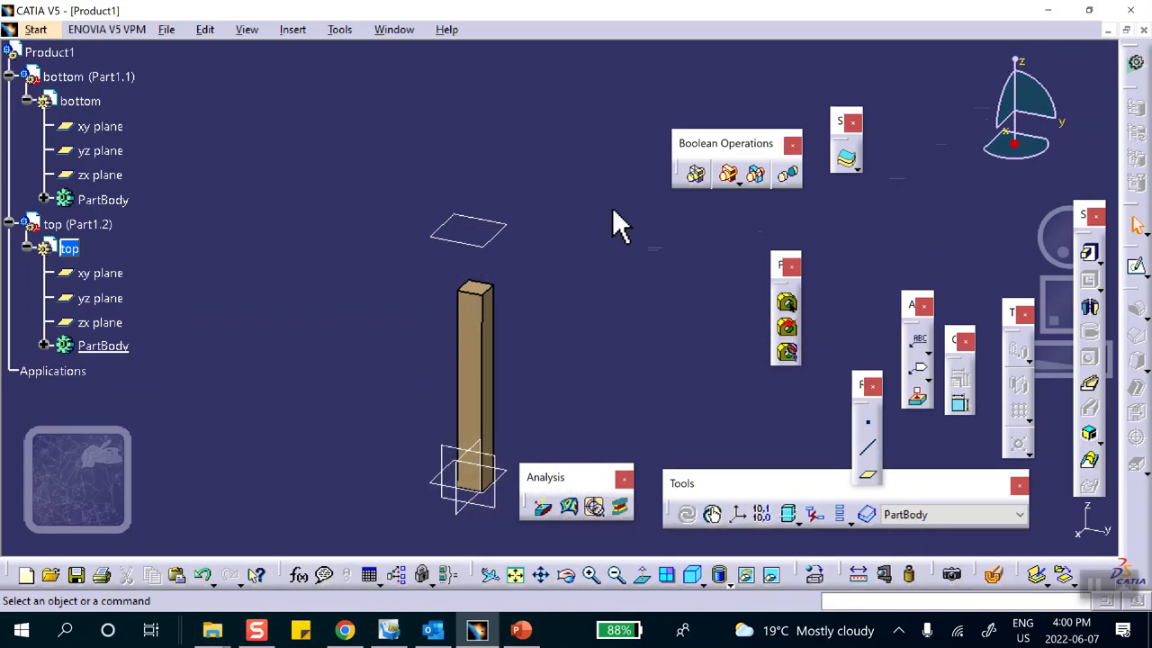
pyautogui.click(504, 230)
# Sketch on the offset plane by projecting the bottom bar's top face outline.
pyautogui.click(1138, 274)
pyautogui.click(1127, 283)
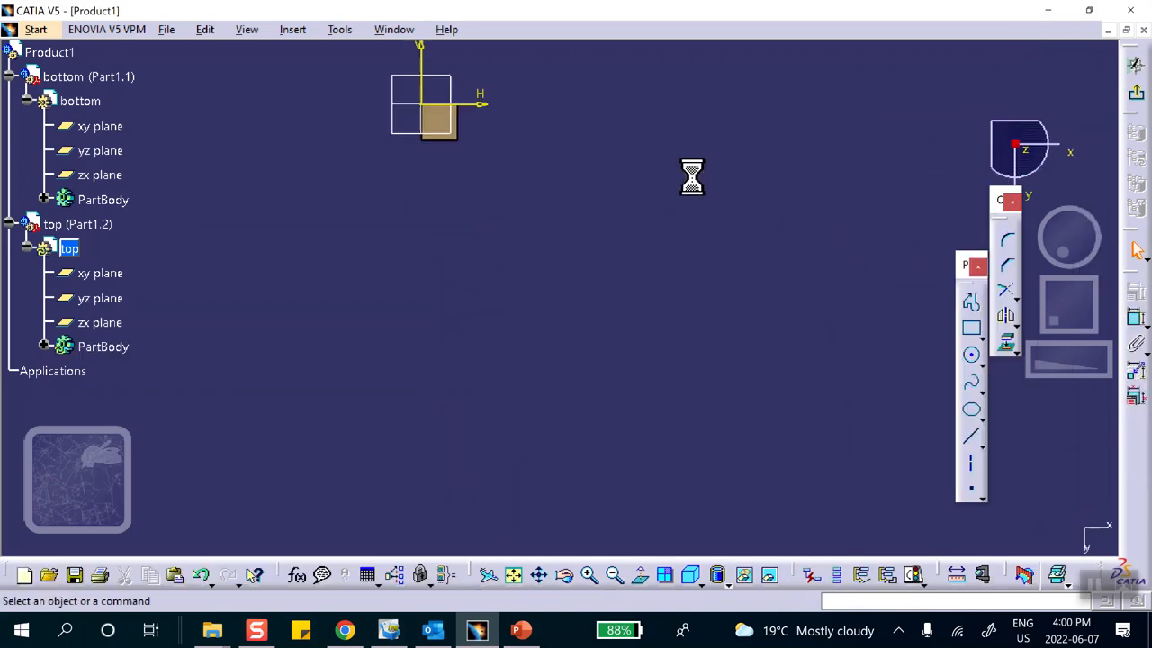
pyautogui.moveTo(592, 155)
pyautogui.mouseDown(button='middle')
pyautogui.moveTo(555, 255)
pyautogui.moveTo(534, 257)
pyautogui.mouseUp(button='middle')
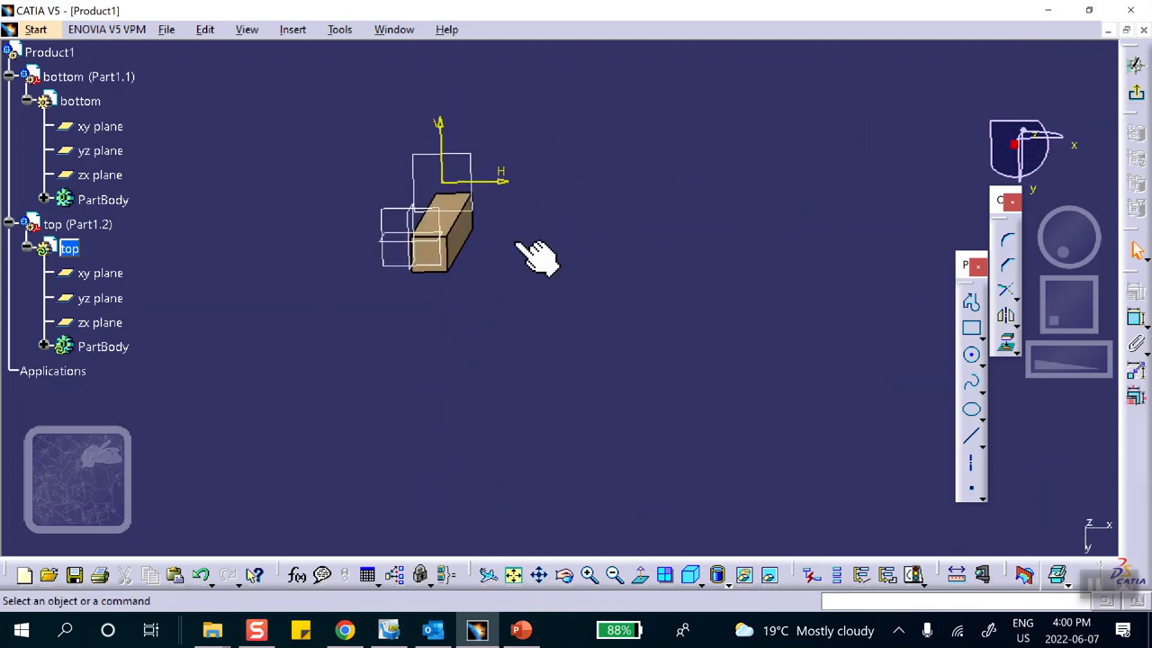
pyautogui.click(1008, 345)
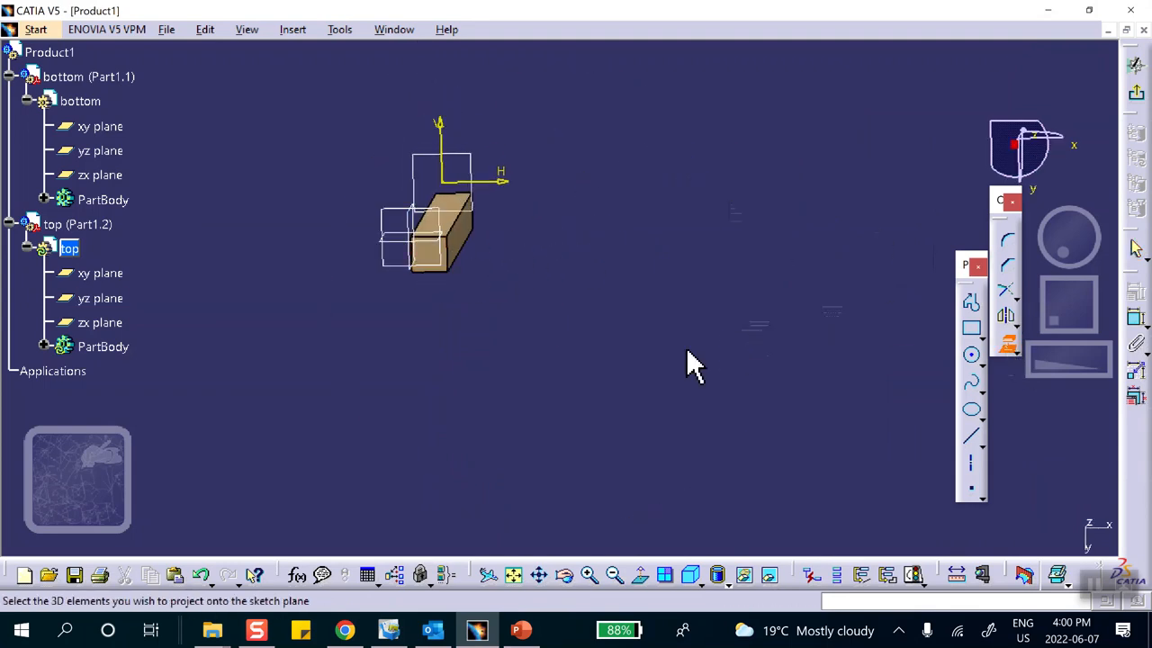
pyautogui.click(447, 255)
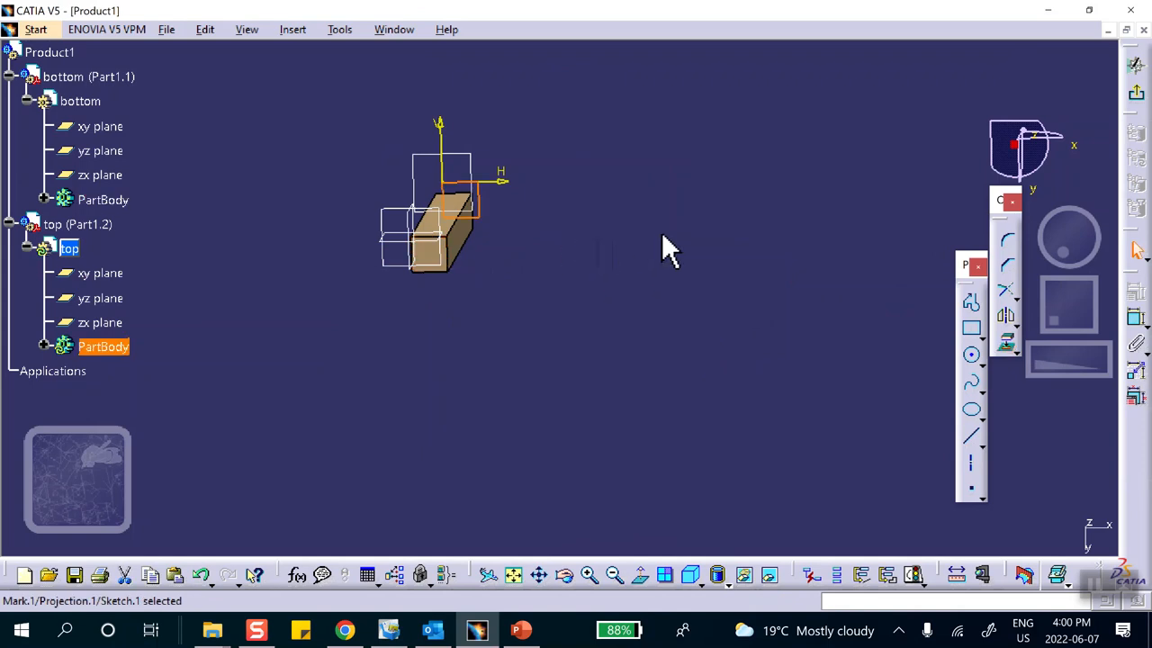
pyautogui.click(1136, 93)
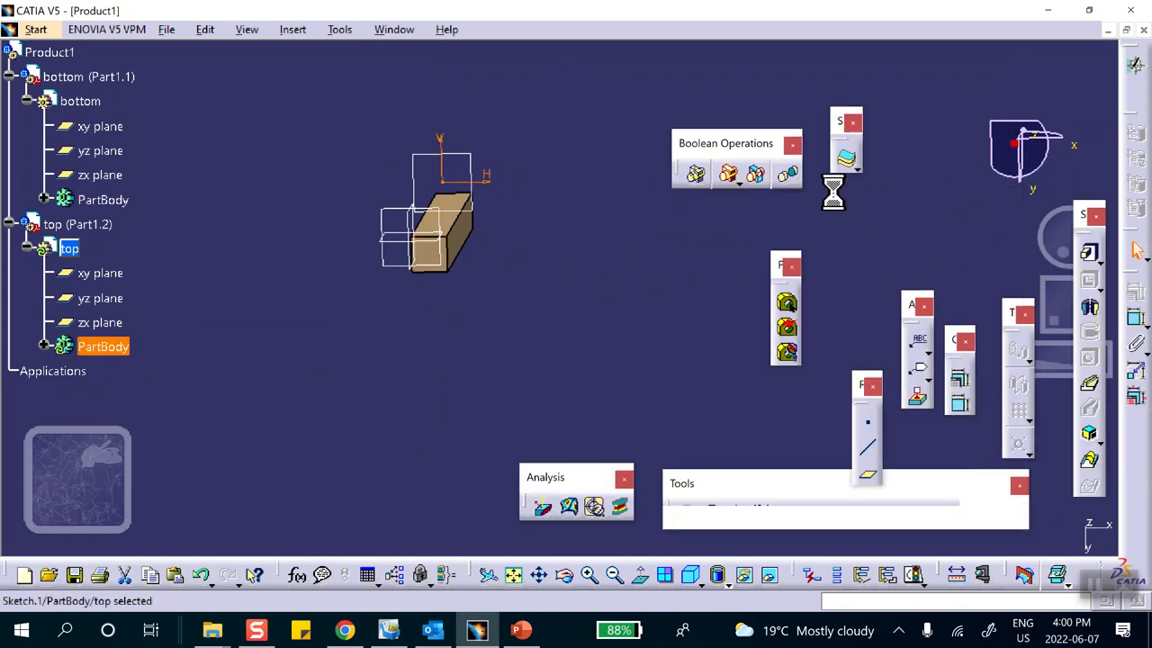
pyautogui.moveTo(719, 279)
pyautogui.mouseDown(button='middle')
pyautogui.moveTo(614, 224)
pyautogui.moveTo(614, 206)
pyautogui.moveTo(615, 224)
pyautogui.mouseUp(button='middle')
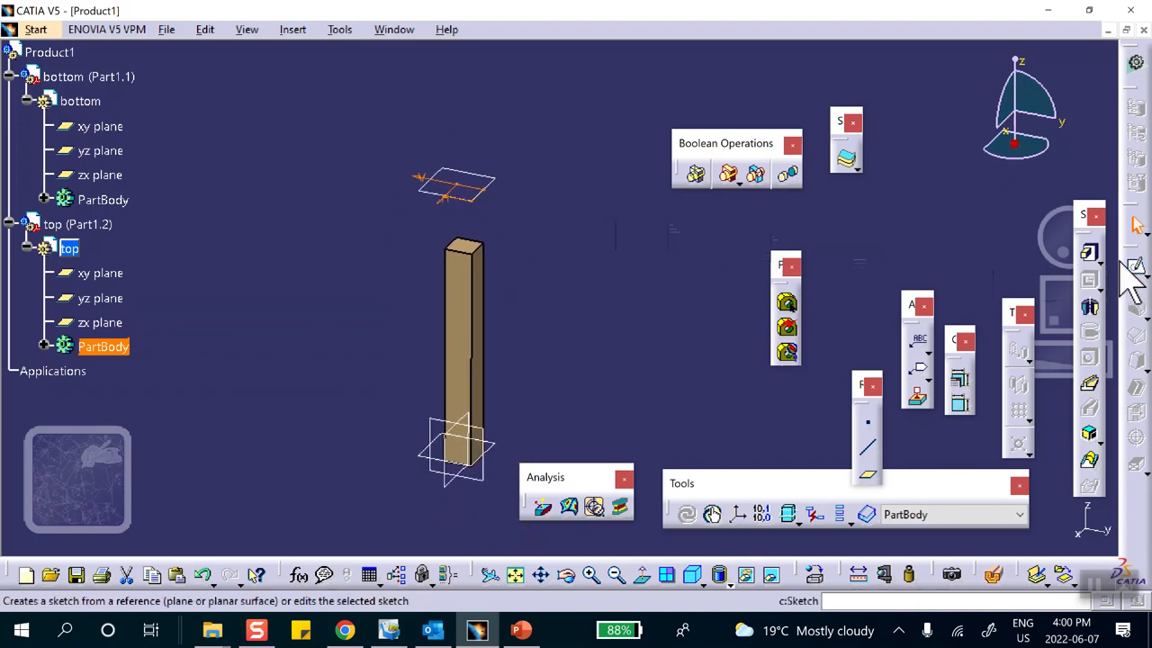
# Pad the projected square 2 in upward, away from the bottom bar.
pyautogui.click(1089, 253)
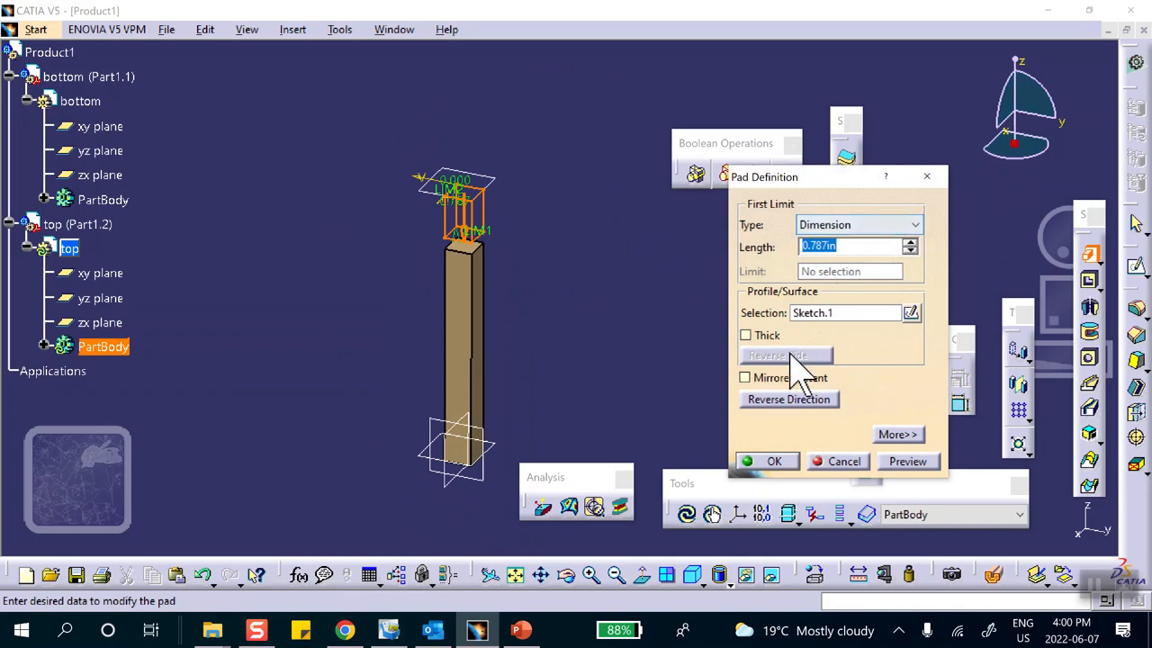
pyautogui.click(788, 409)
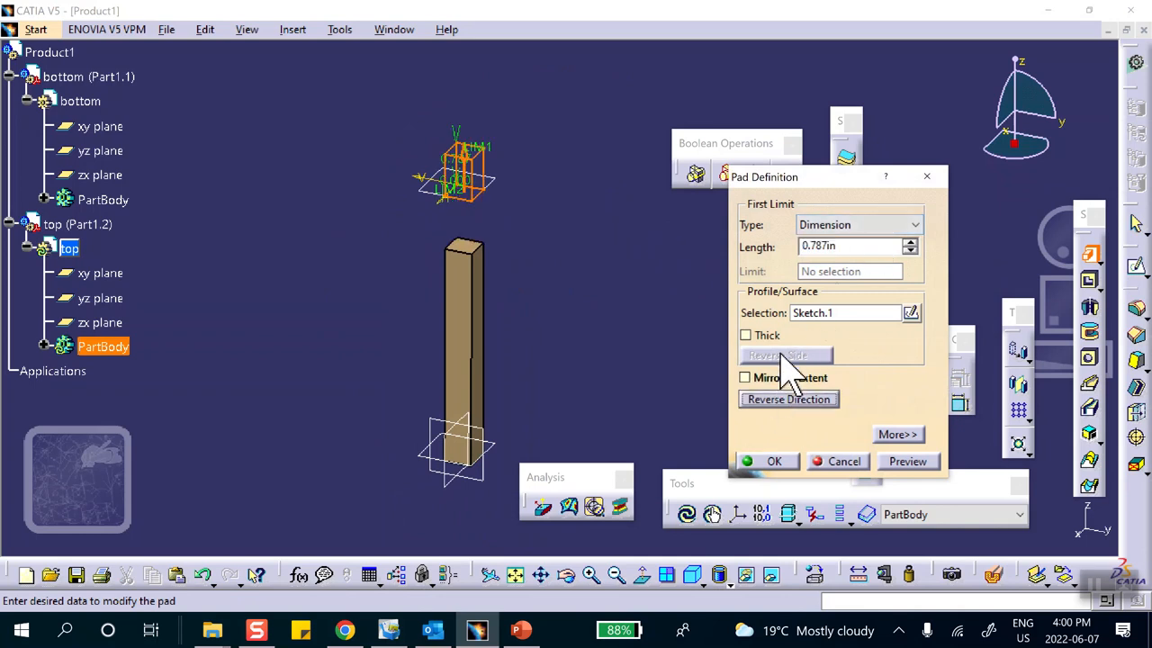
pyautogui.click(846, 246)
pyautogui.write('2')
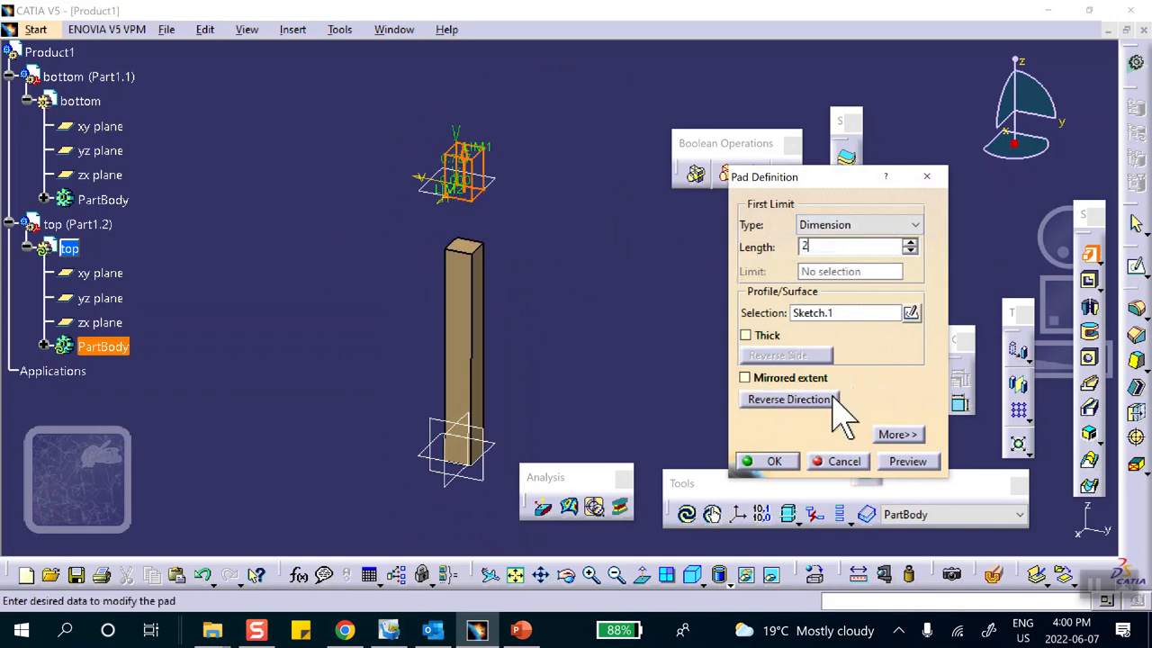
pyautogui.click(786, 459)
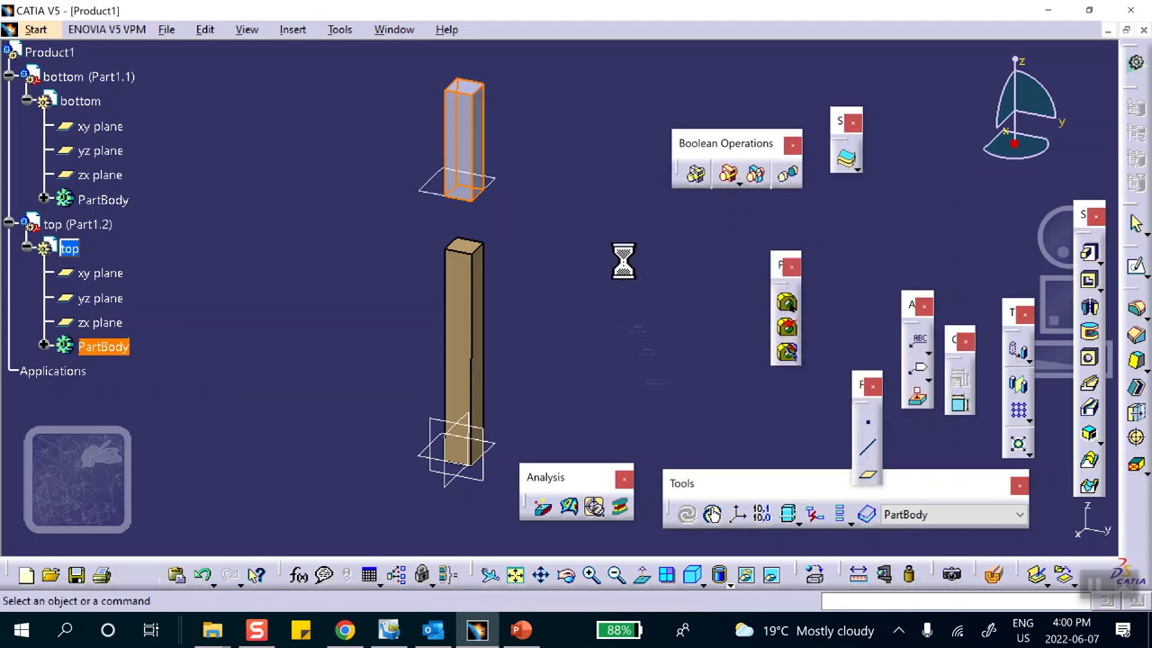
# Colour the top part yellow and reselect the whole Product1 assembly.
pyautogui.rightClick(103, 225)
pyautogui.click(129, 303)
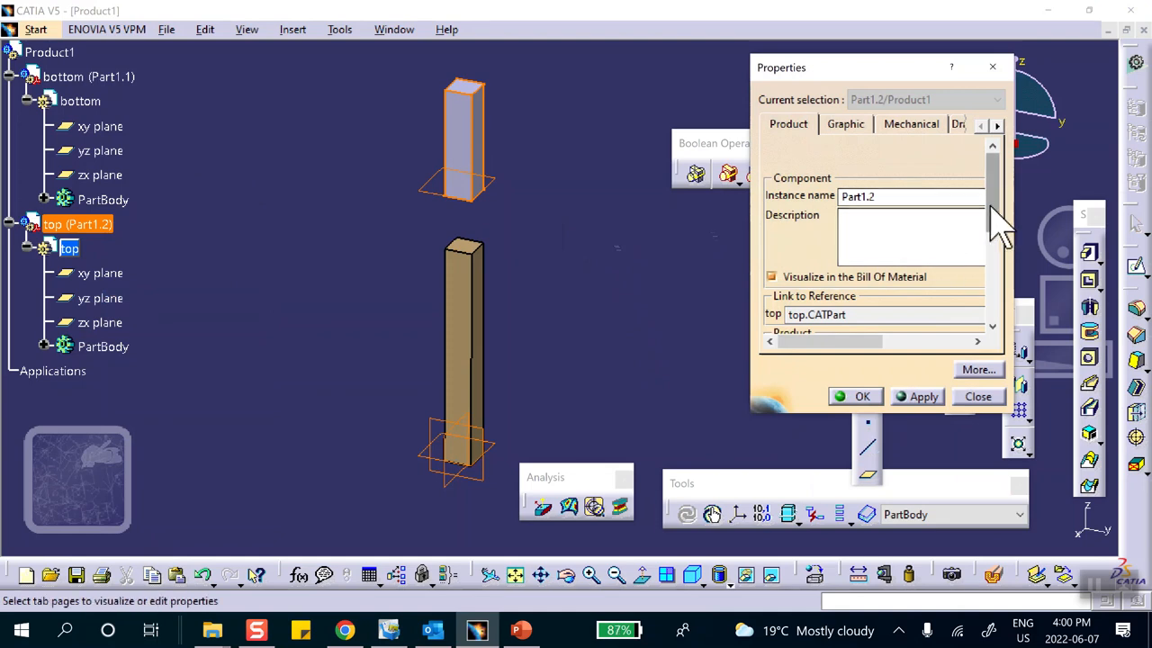
pyautogui.click(845, 125)
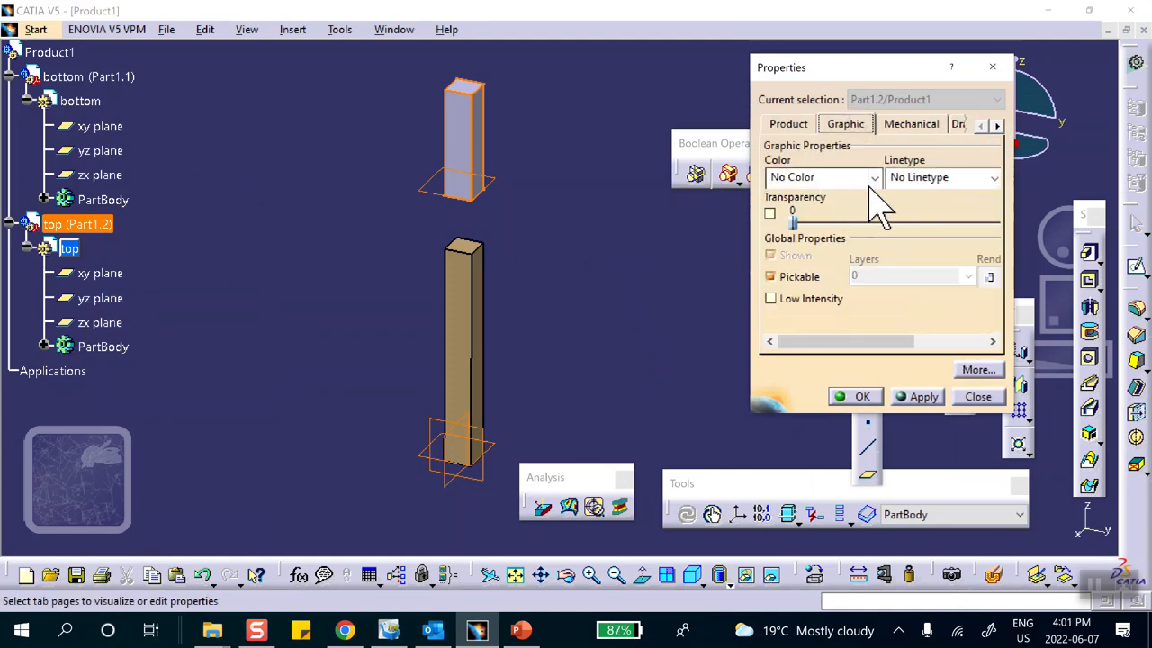
pyautogui.click(873, 177)
pyautogui.click(866, 241)
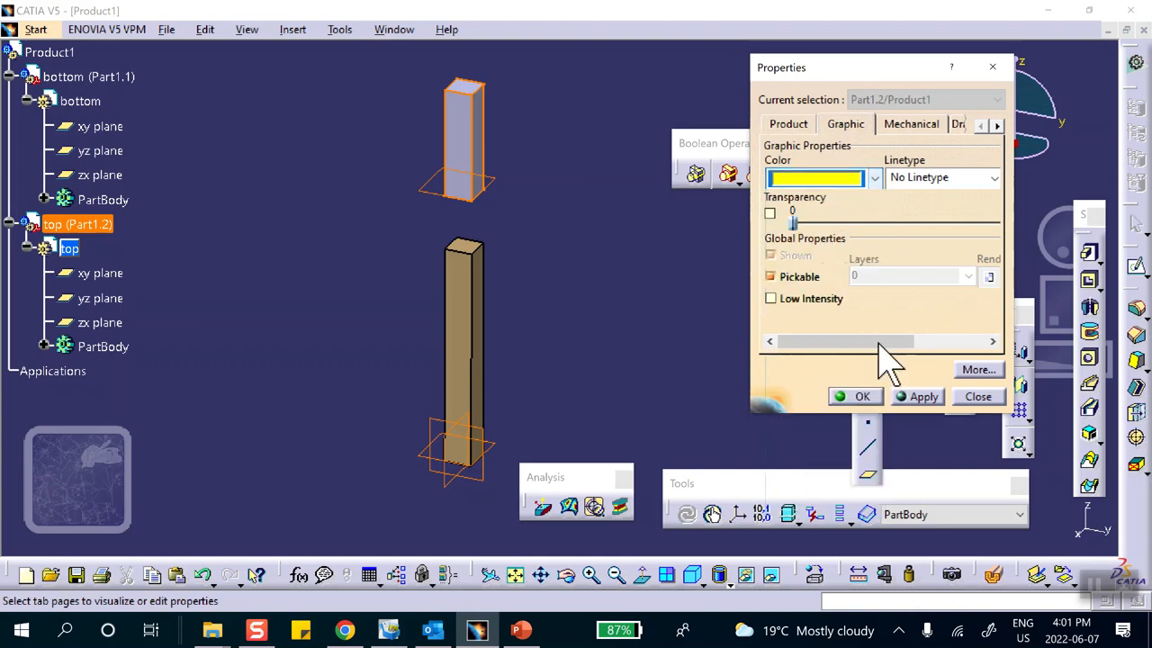
pyautogui.click(861, 399)
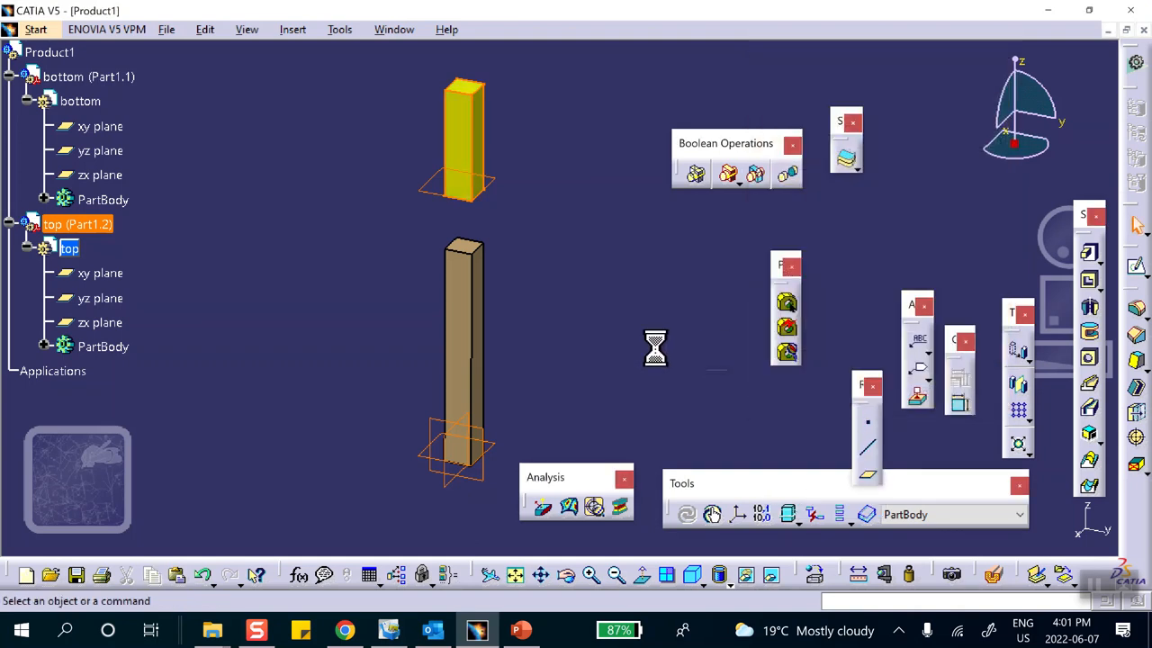
pyautogui.moveTo(639, 315); pyautogui.dragTo(601, 348, button='middle')
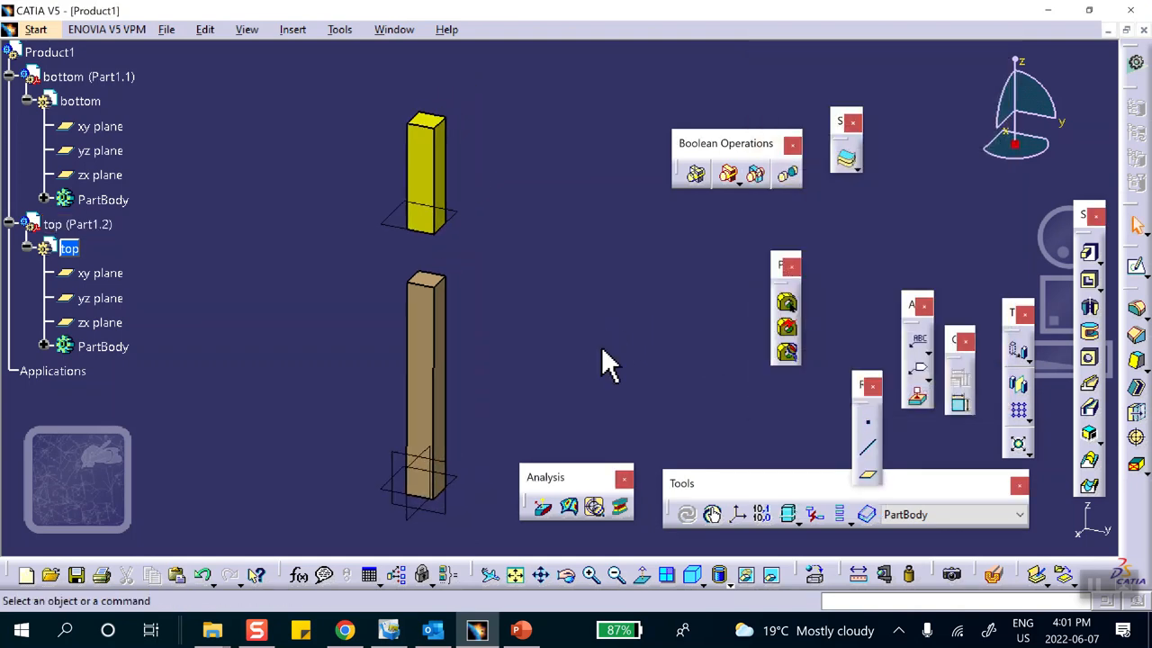
pyautogui.click(49, 52)
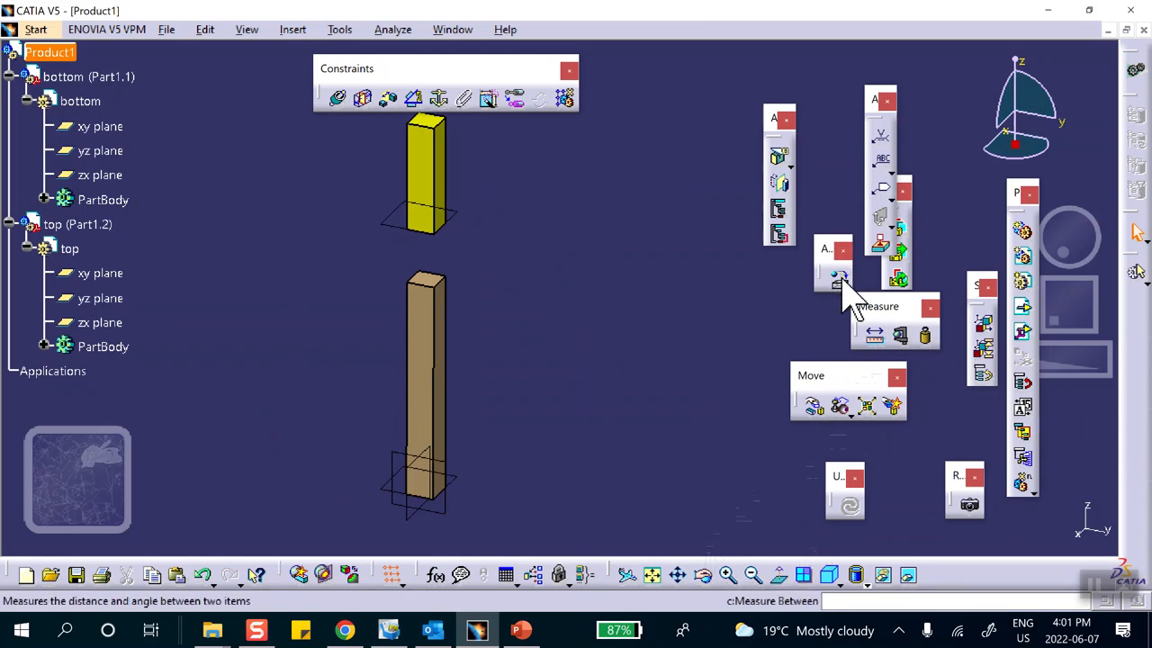
# Apply Steel material to the bars and switch to the Generative Structural Analysis workbench.
pyautogui.click(837, 276)
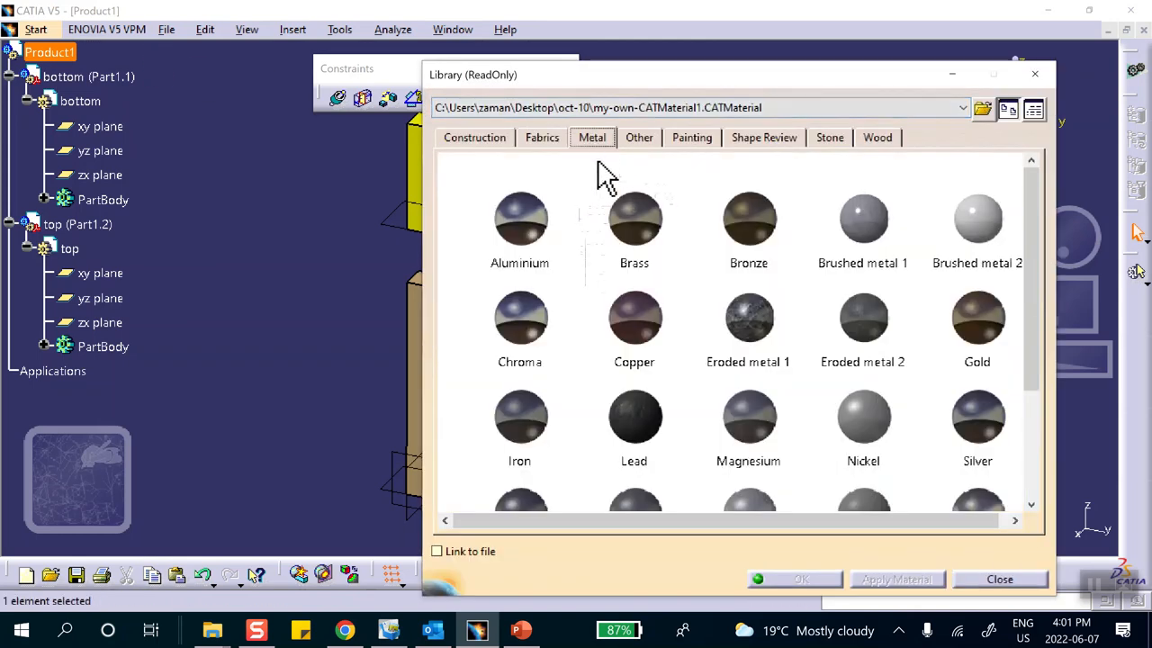
pyautogui.scroll(-2, 594, 270)
pyautogui.click(520, 333)
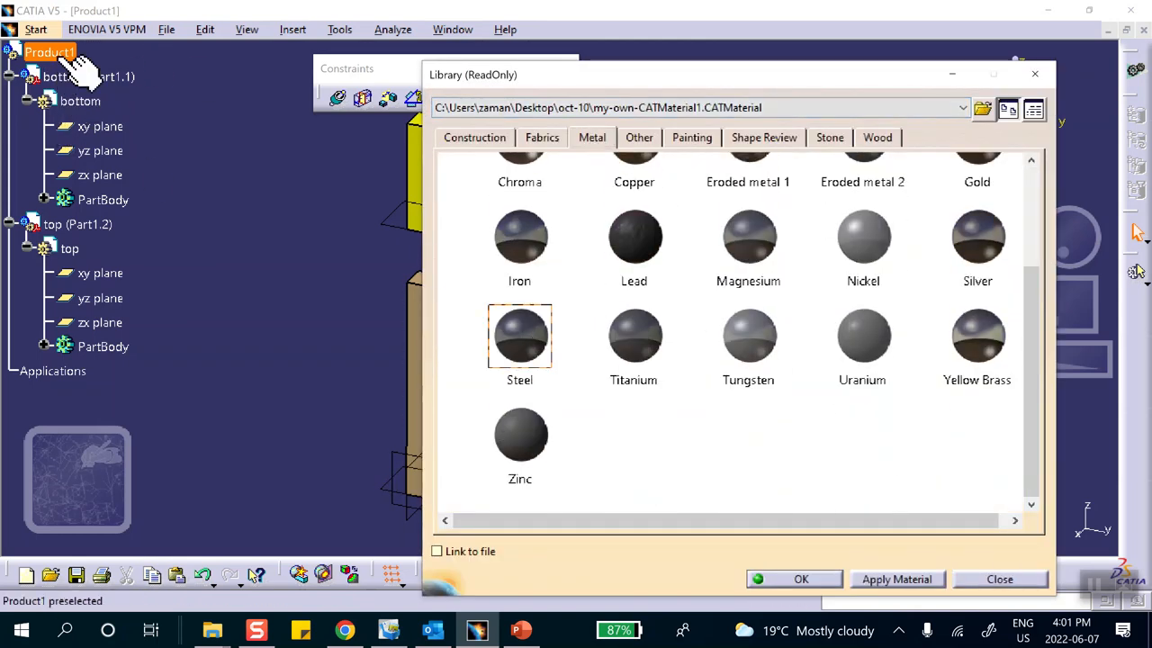
pyautogui.click(103, 346)
pyautogui.click(801, 580)
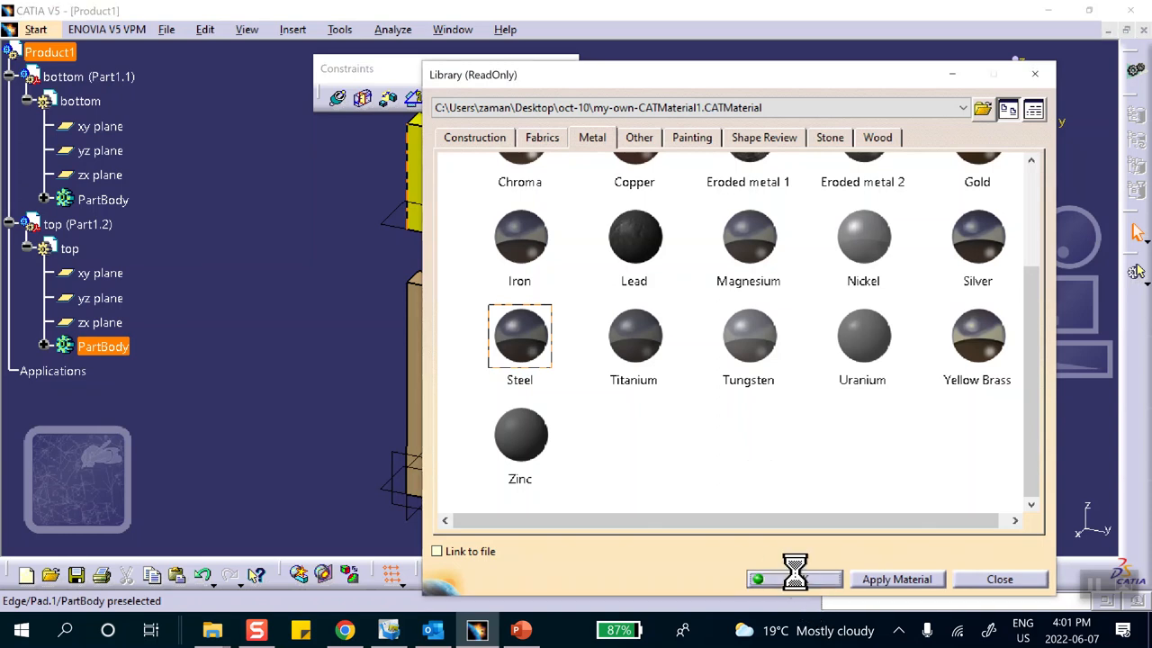
pyautogui.moveTo(519, 308); pyautogui.dragTo(524, 337, button='middle')
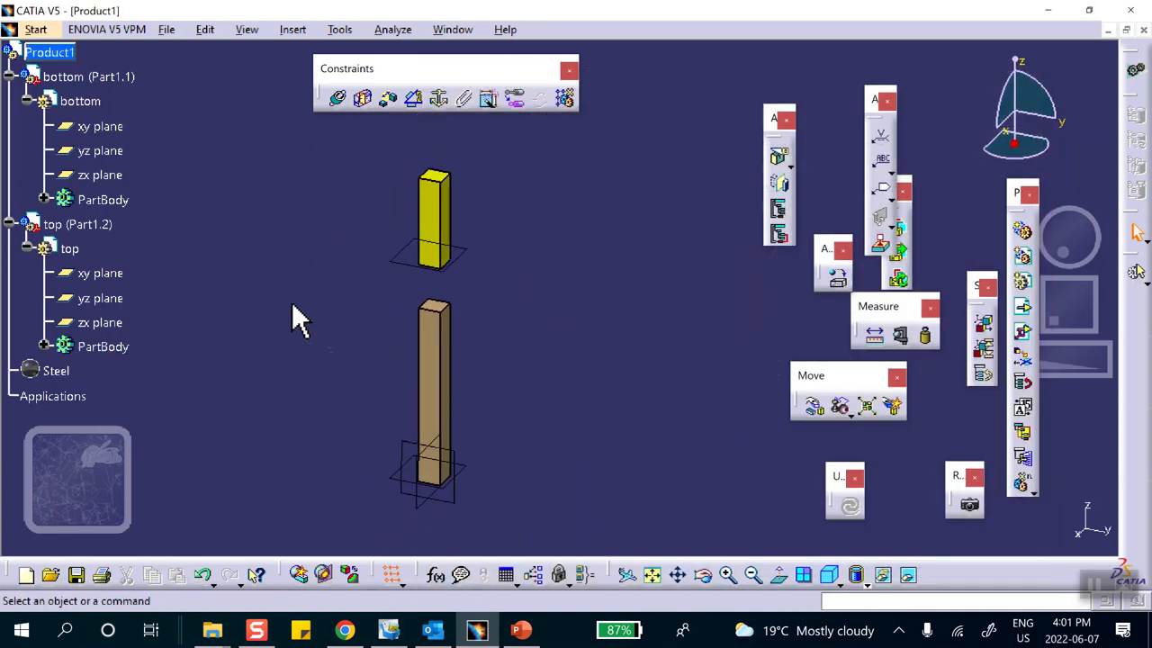
pyautogui.click(36, 29)
pyautogui.click(126, 128)
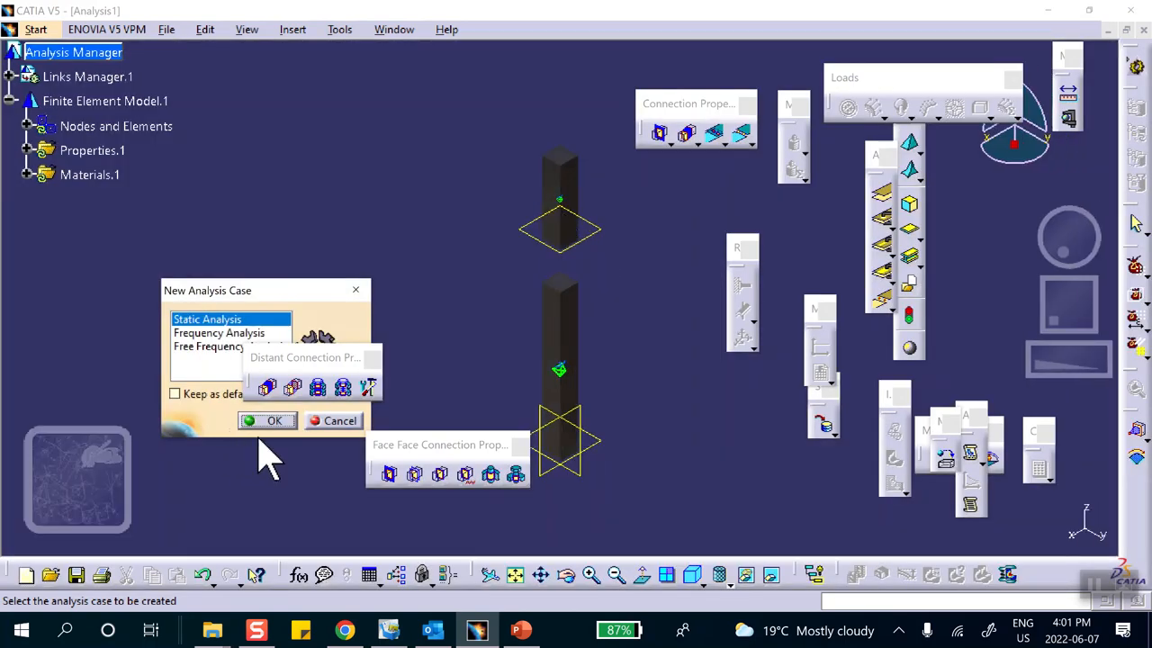
# Create a Static Analysis case and review the first bar's OCTREE mesh, keeping 0.250 in size.
pyautogui.click(275, 421)
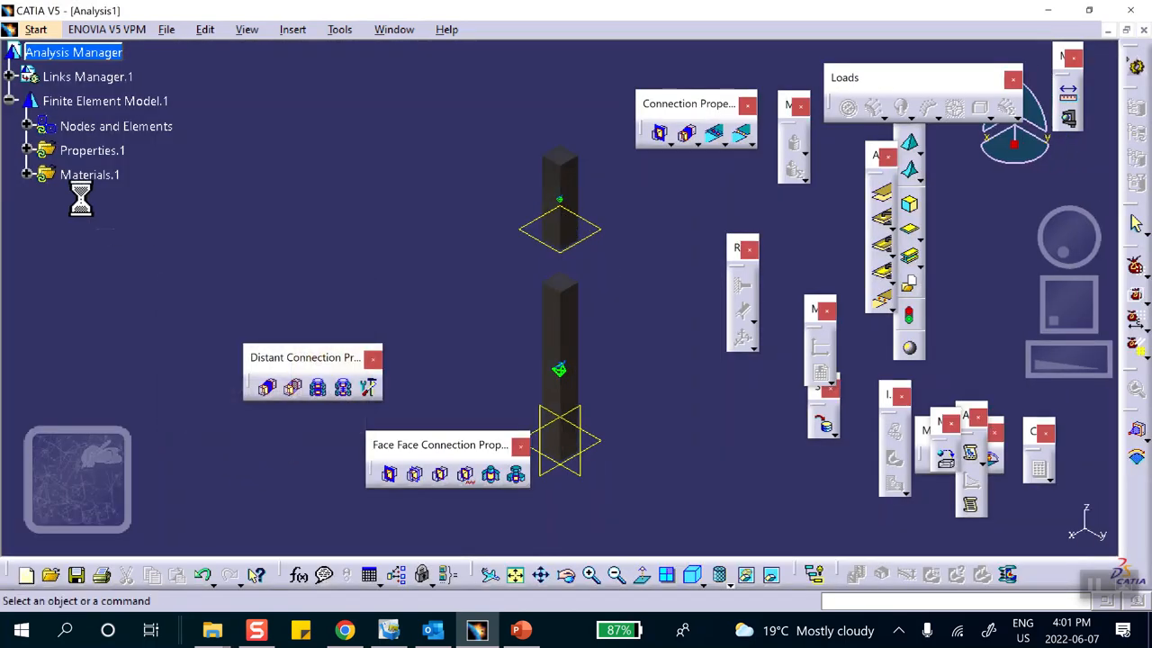
pyautogui.click(27, 126)
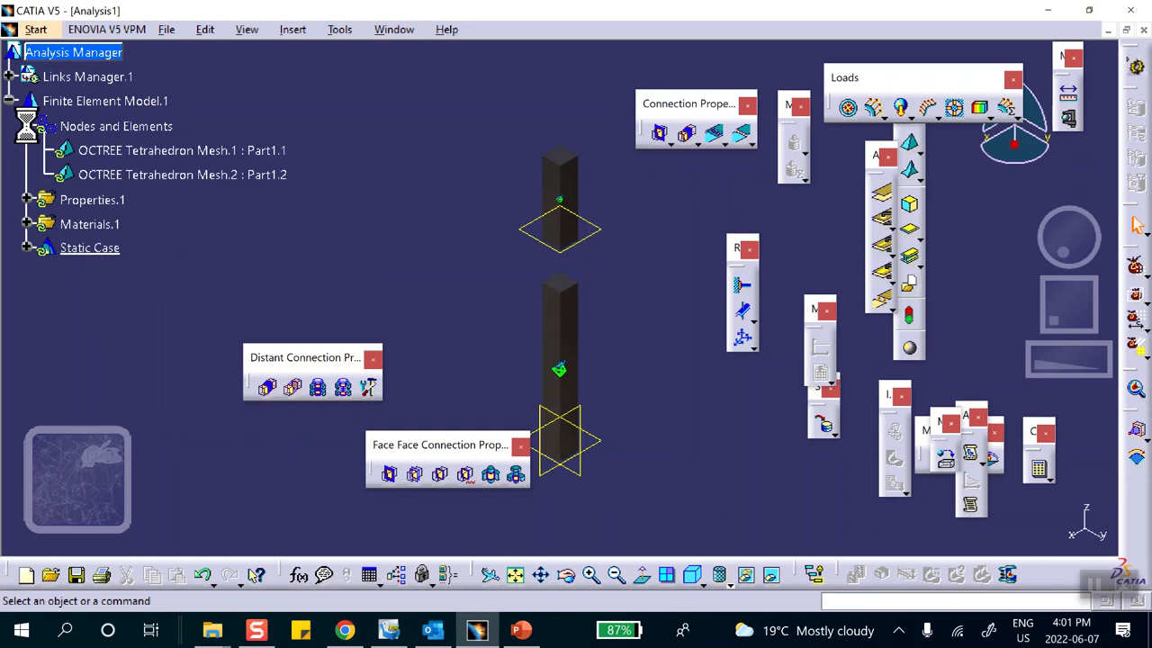
pyautogui.doubleClick(115, 150)
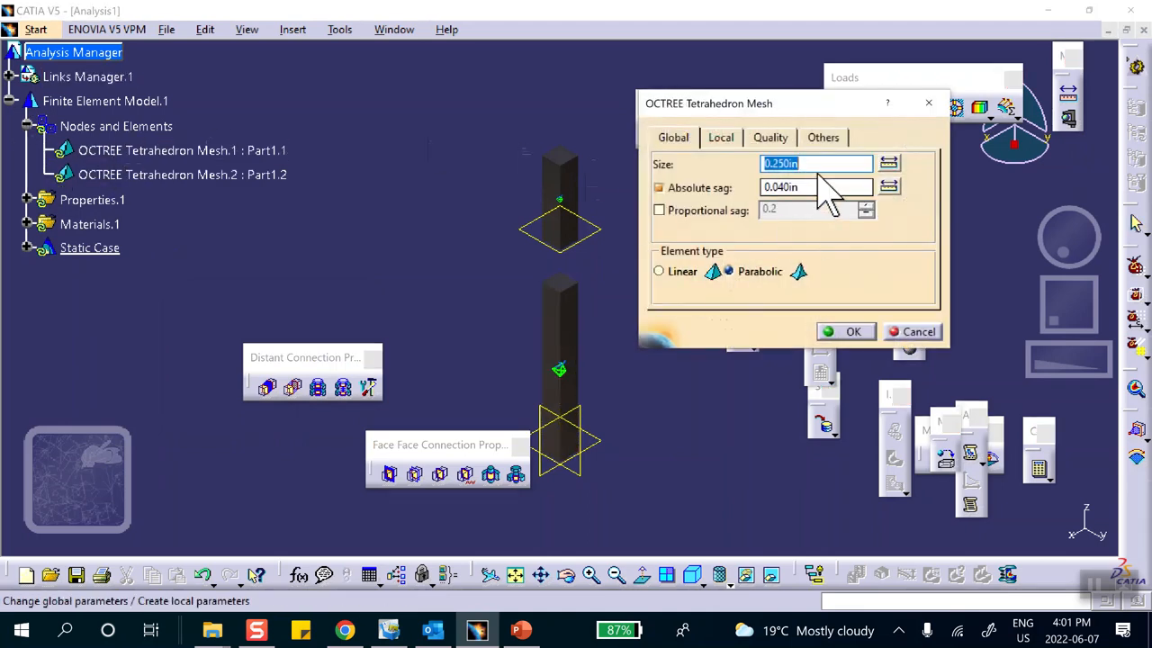
pyautogui.click(855, 328)
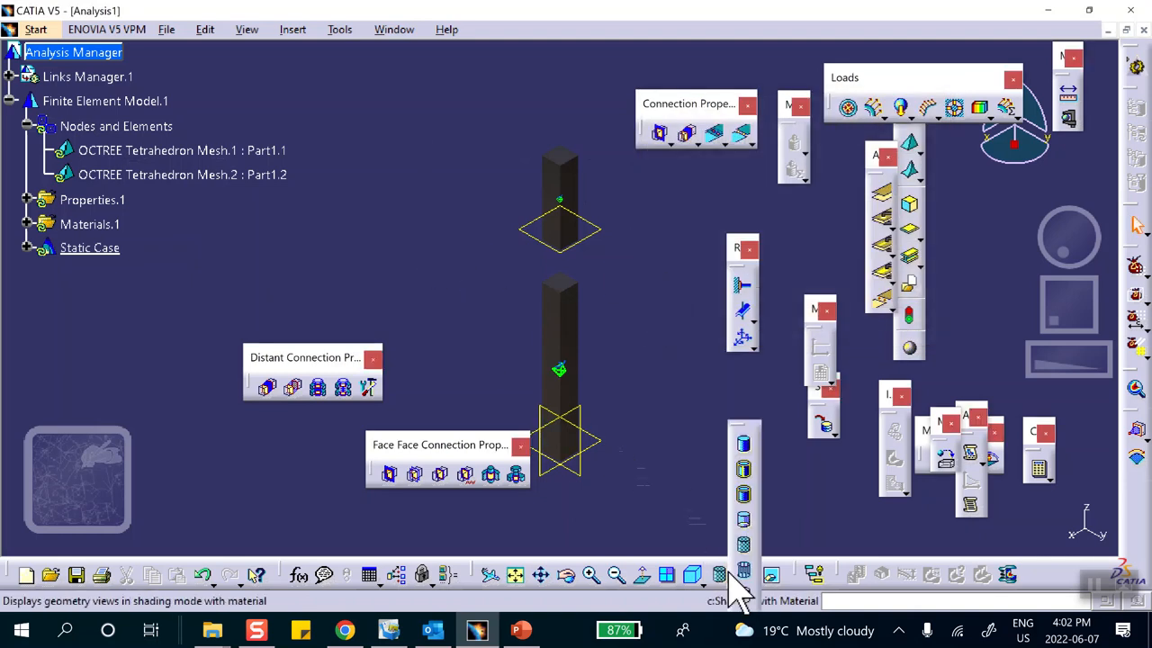
# Shade the bars with their materials and float the Mesh Specifications and Model Manager toolbars.
pyautogui.click(729, 583)
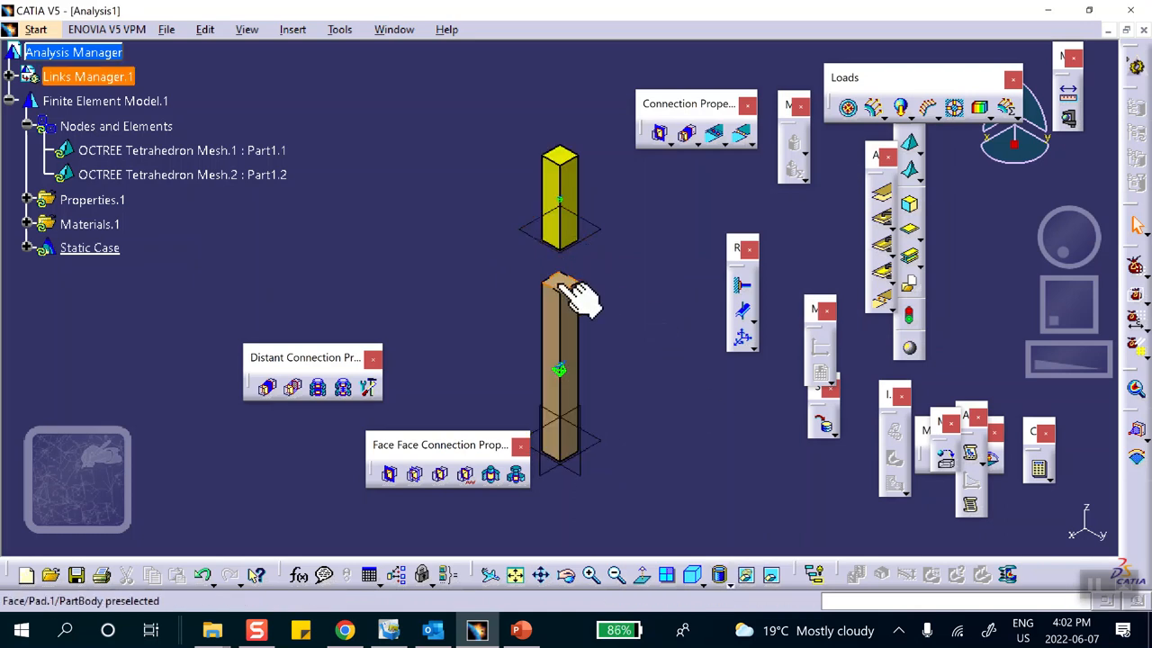
pyautogui.moveTo(663, 278); pyautogui.dragTo(688, 260, button='middle')
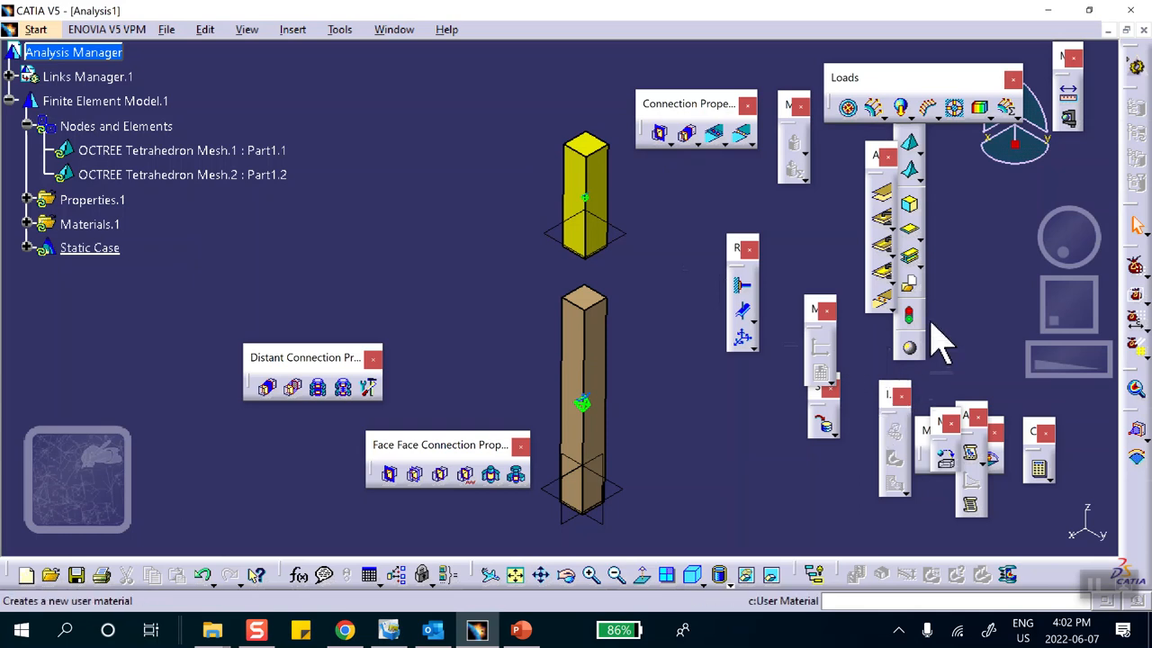
pyautogui.click(910, 169)
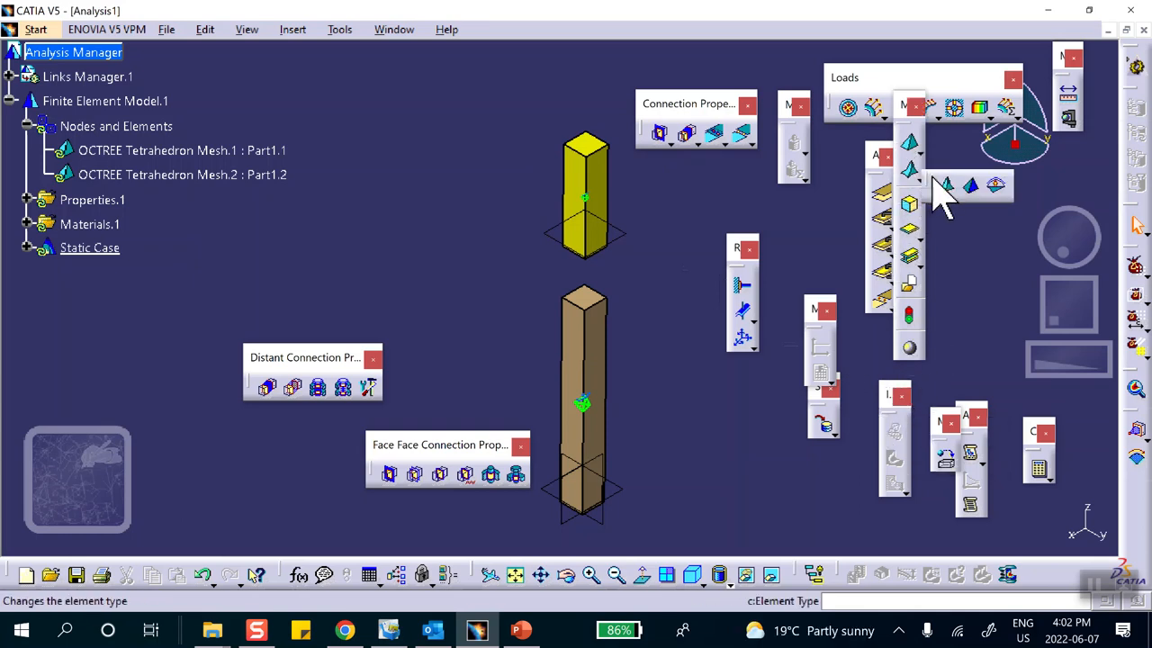
pyautogui.moveTo(929, 187); pyautogui.dragTo(946, 207)
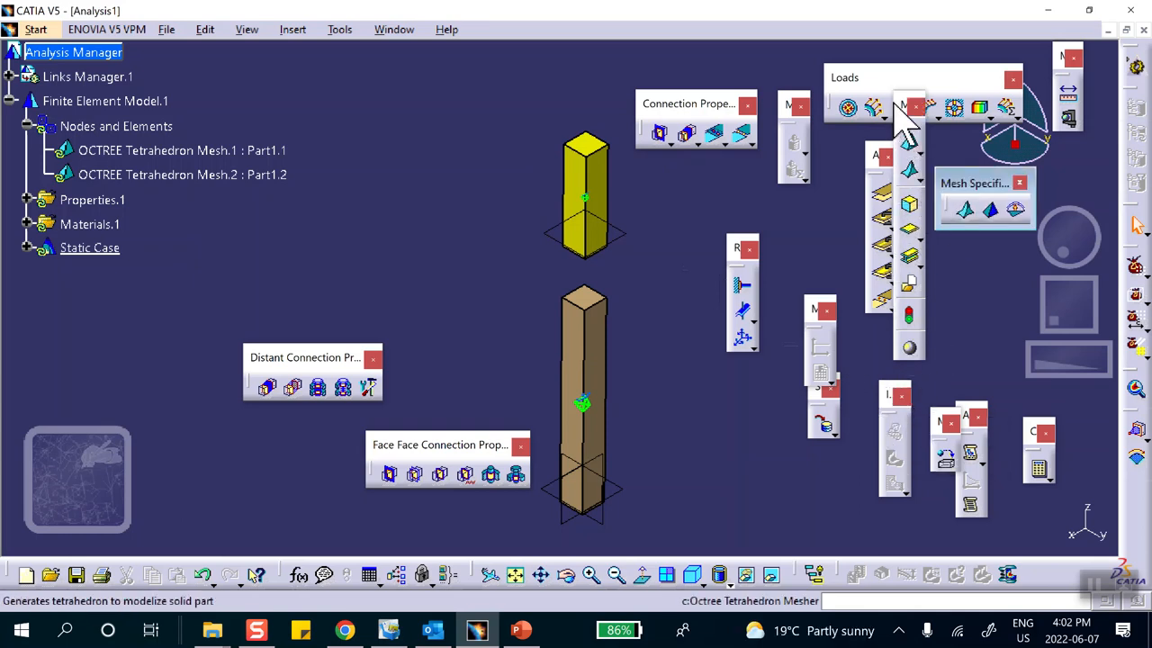
pyautogui.moveTo(538, 50); pyautogui.dragTo(530, 45)
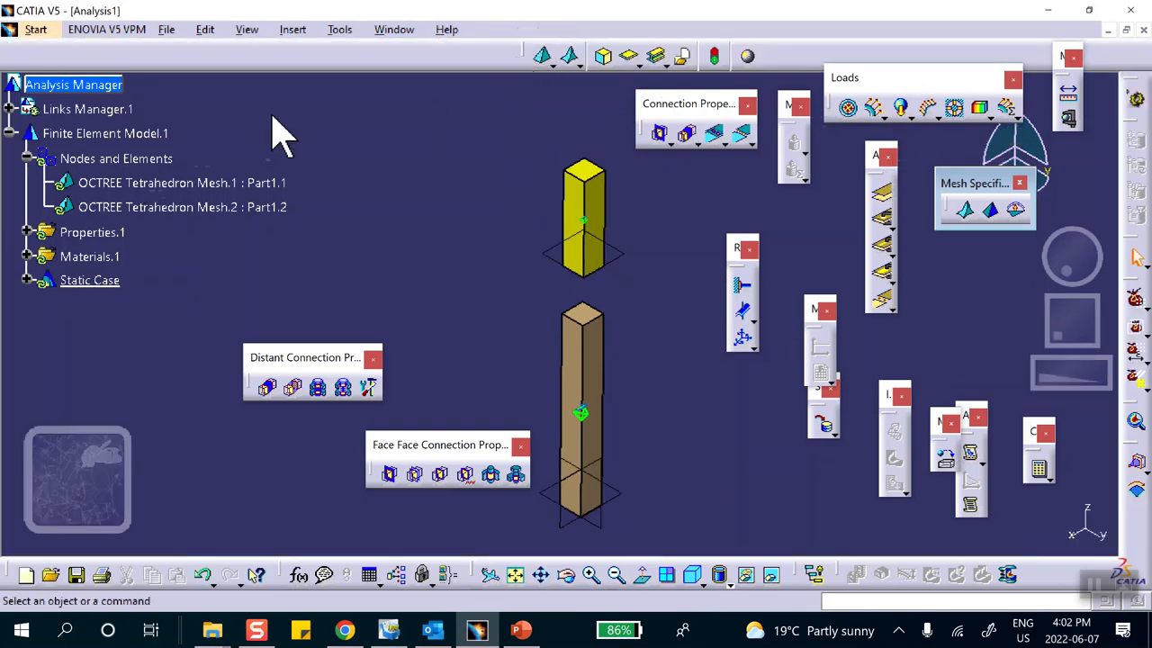
pyautogui.moveTo(524, 50); pyautogui.dragTo(272, 99)
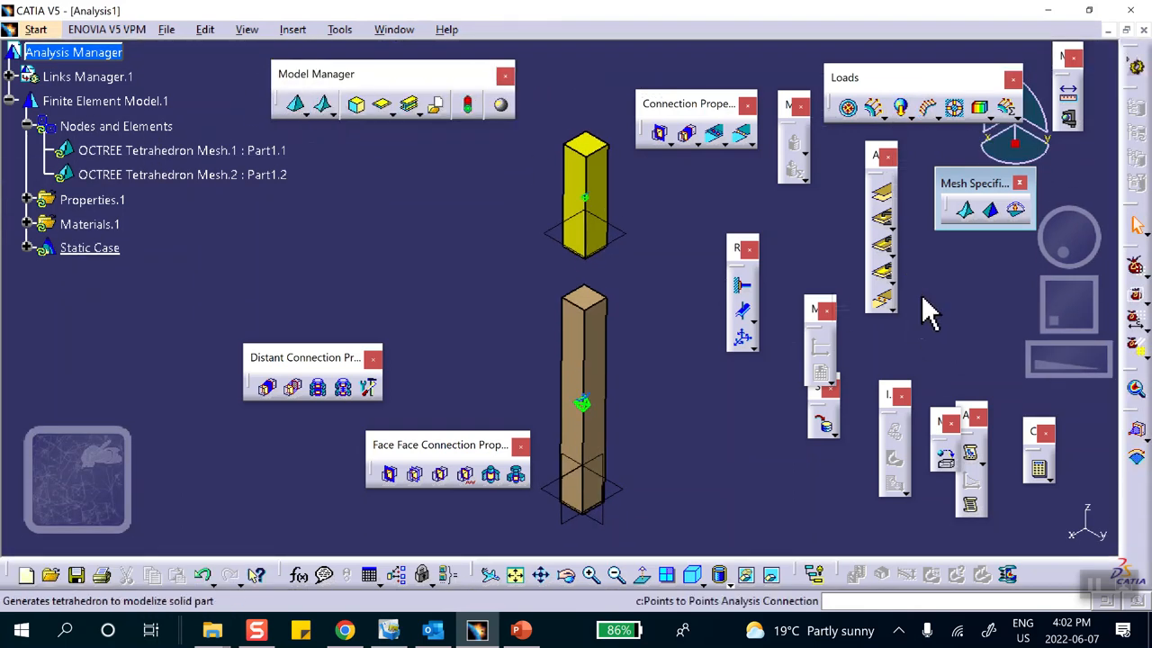
# Apply a 0.100in local mesh size on OCTREE Tetrahedron Mesh.1 to the tan bar's top face.
pyautogui.click(332, 114)
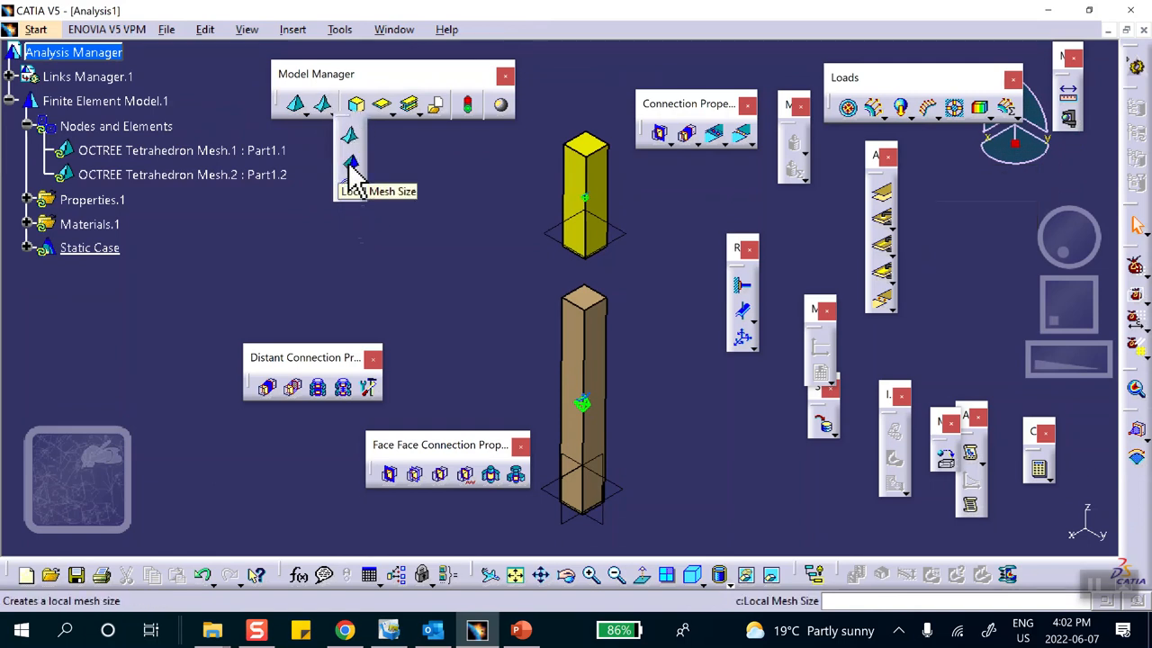
pyautogui.click(351, 164)
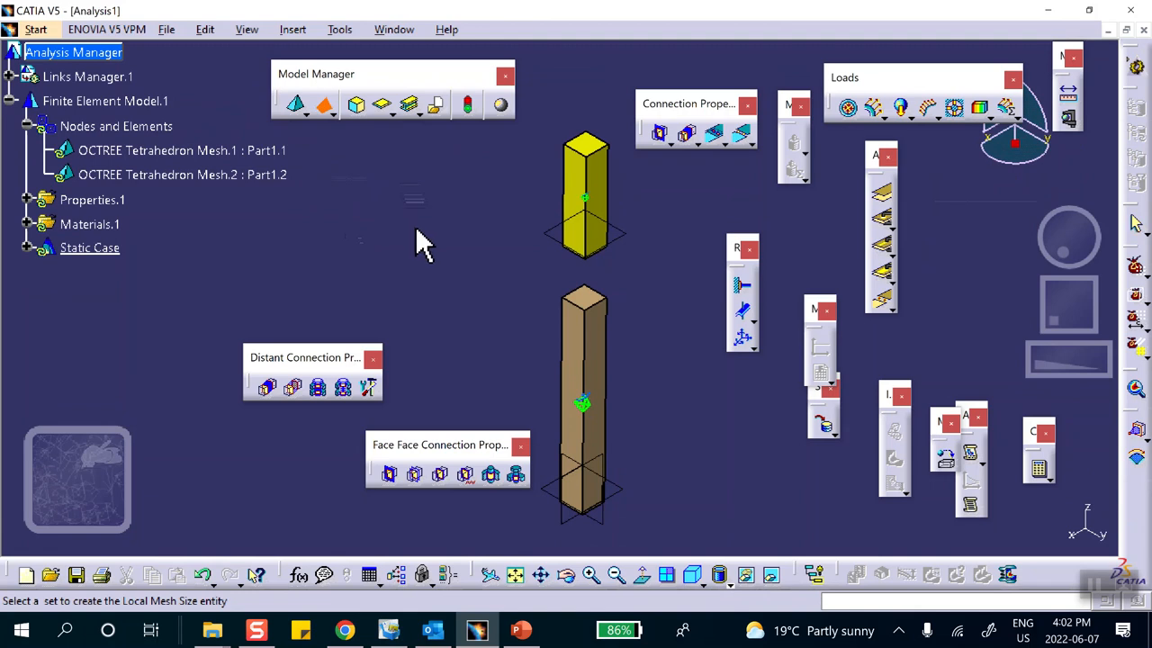
pyautogui.click(281, 152)
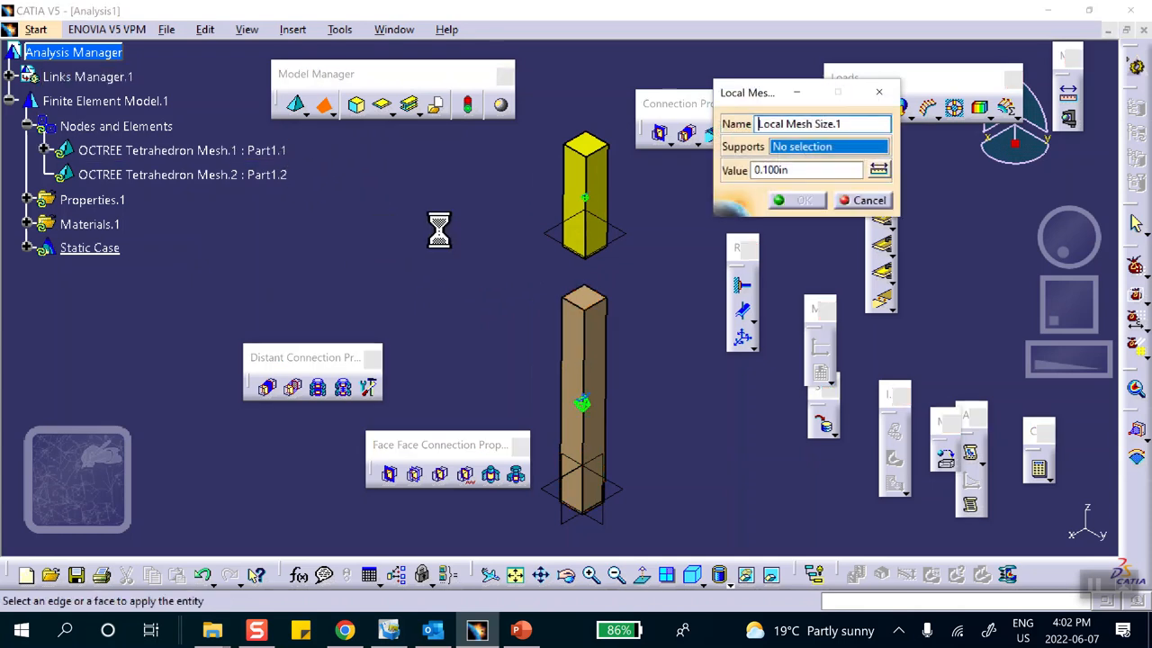
pyautogui.moveTo(705, 288); pyautogui.dragTo(494, 112, button='middle')
pyautogui.moveTo(496, 187); pyautogui.dragTo(553, 354, button='middle')
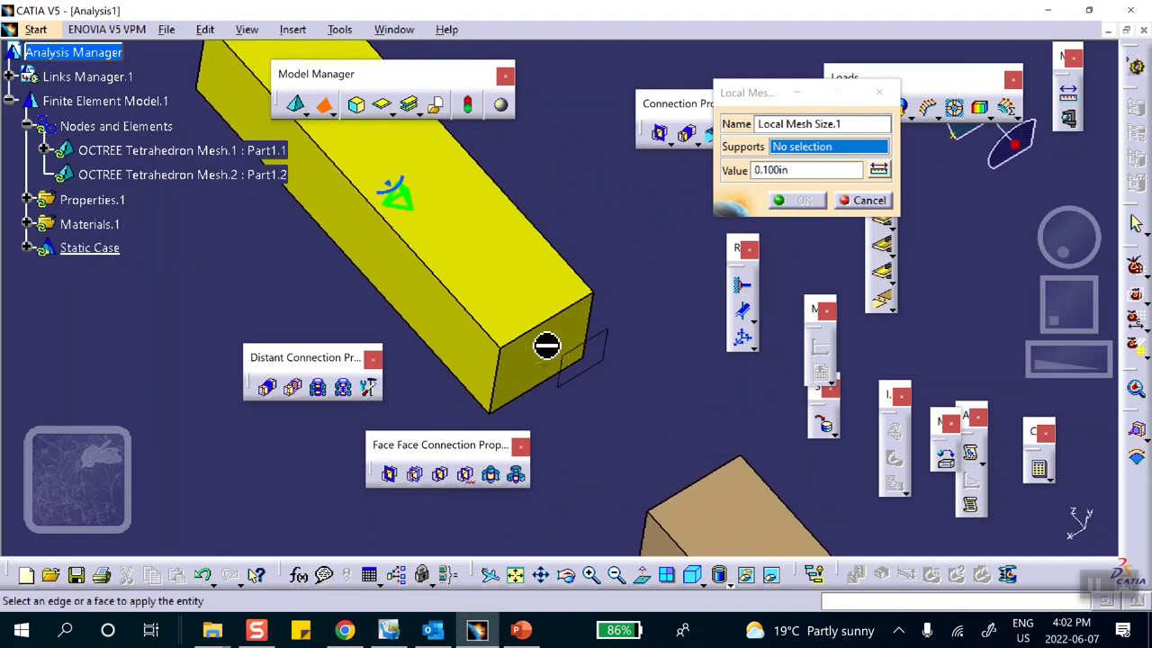
pyautogui.moveTo(478, 332); pyautogui.dragTo(774, 410, button='middle')
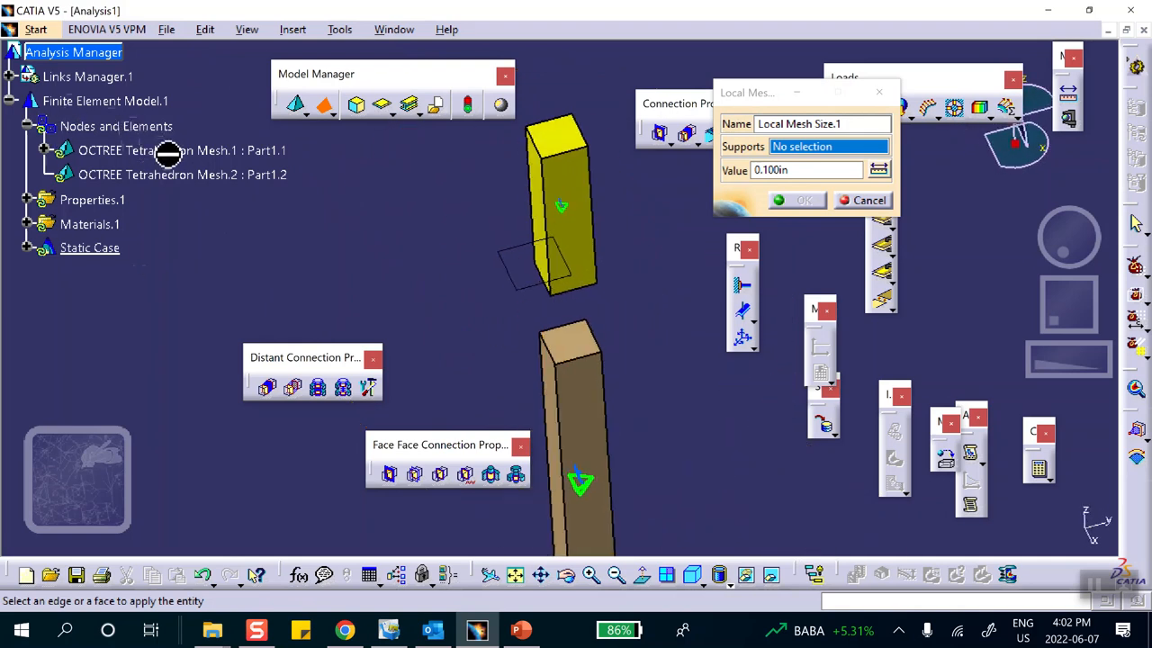
pyautogui.click(578, 338)
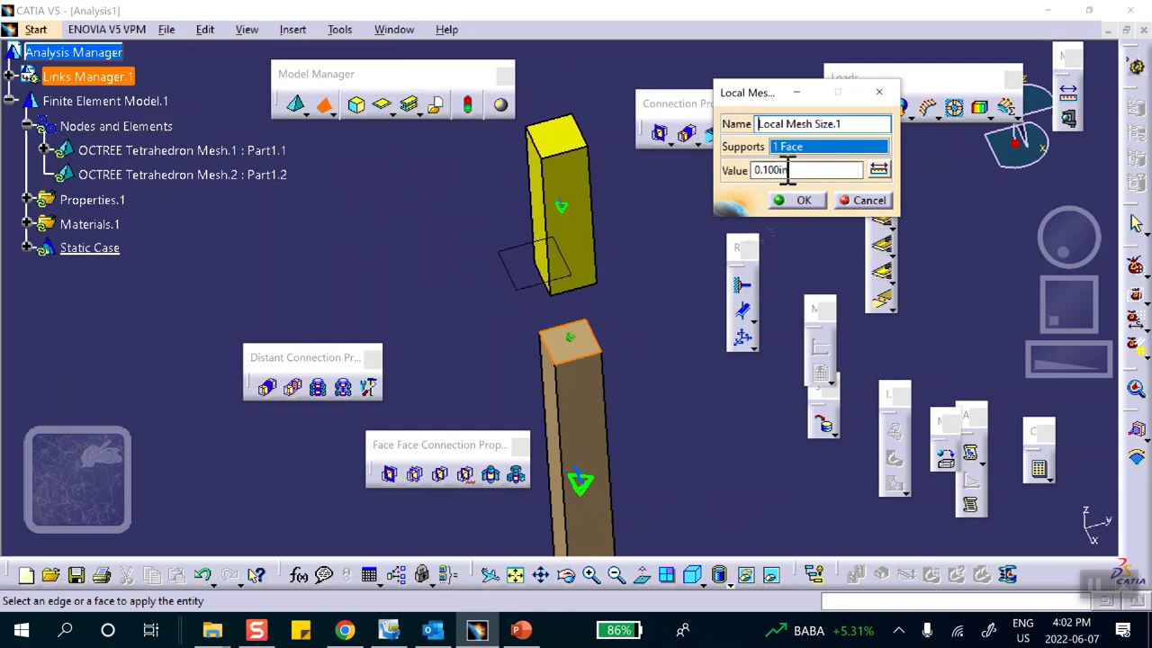
pyautogui.click(812, 201)
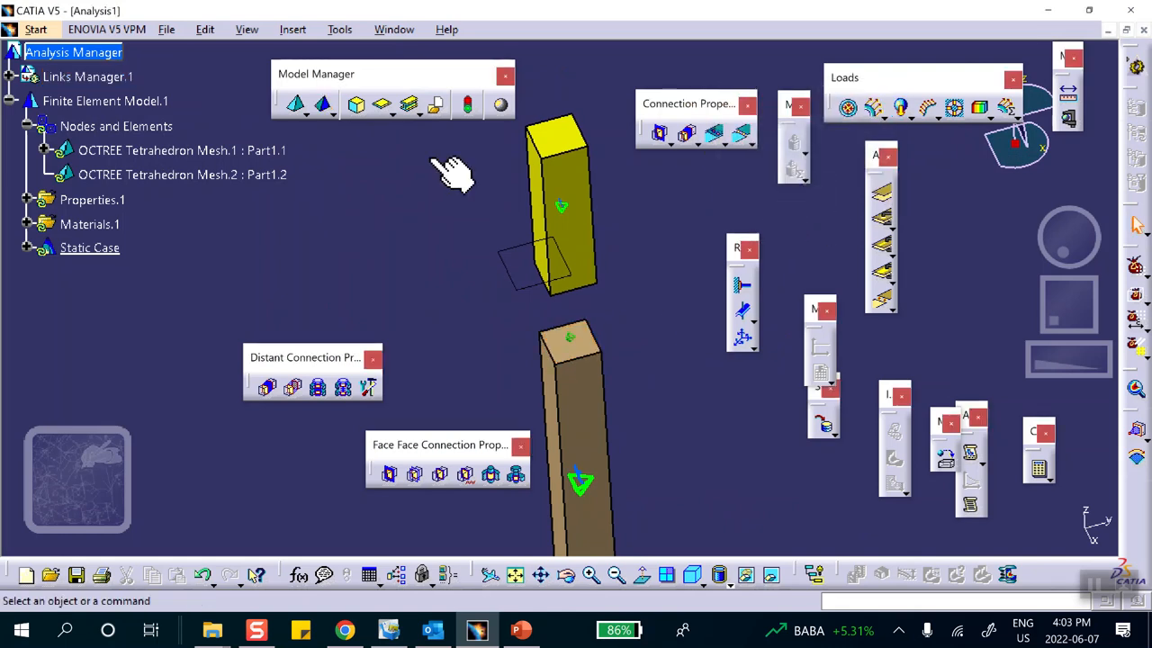
pyautogui.click(325, 105)
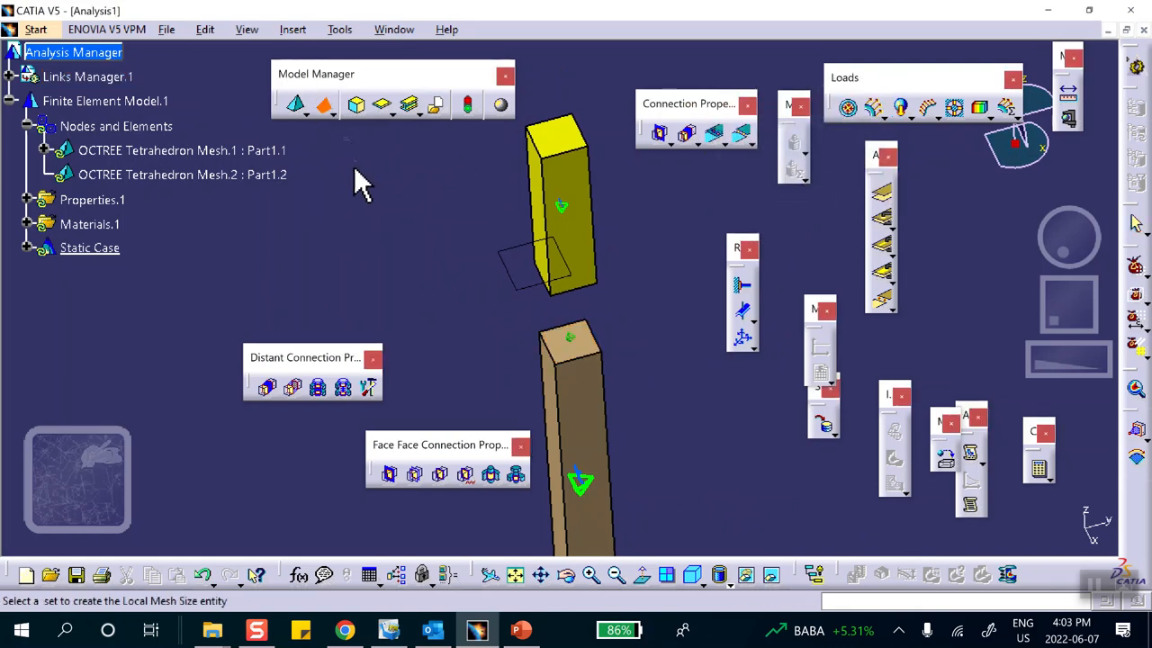
# Apply a 0.100in local mesh size on OCTREE Tetrahedron Mesh.2 to the yellow bar's lower end face.
pyautogui.click(261, 178)
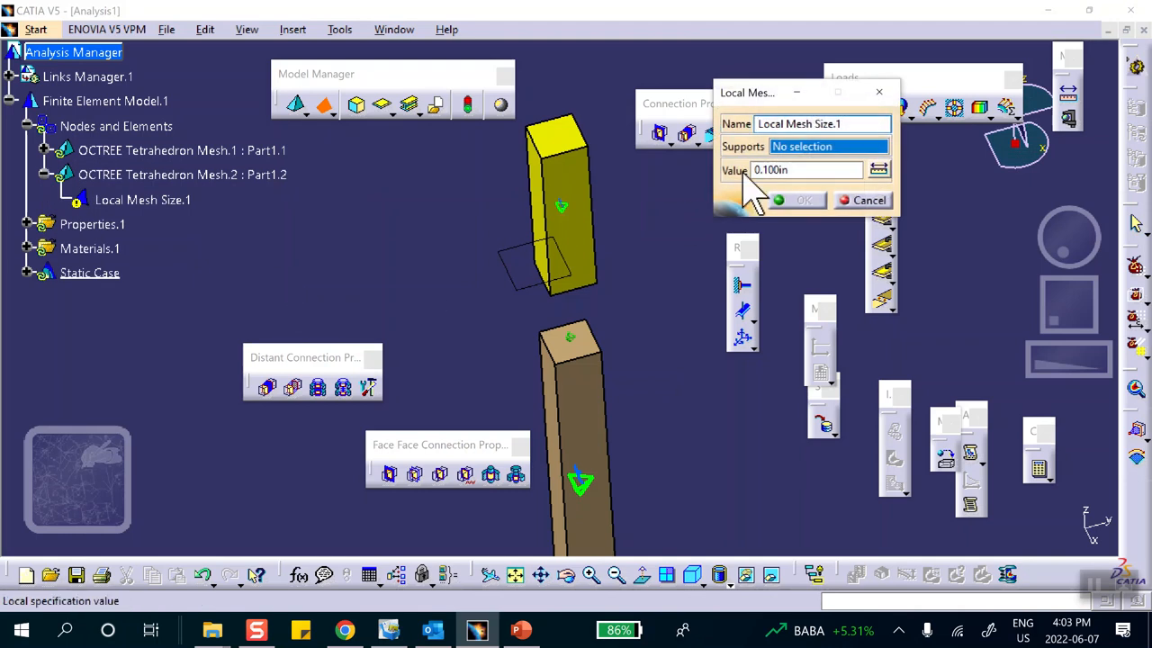
pyautogui.moveTo(599, 301); pyautogui.dragTo(489, 78, button='middle')
pyautogui.click(553, 261)
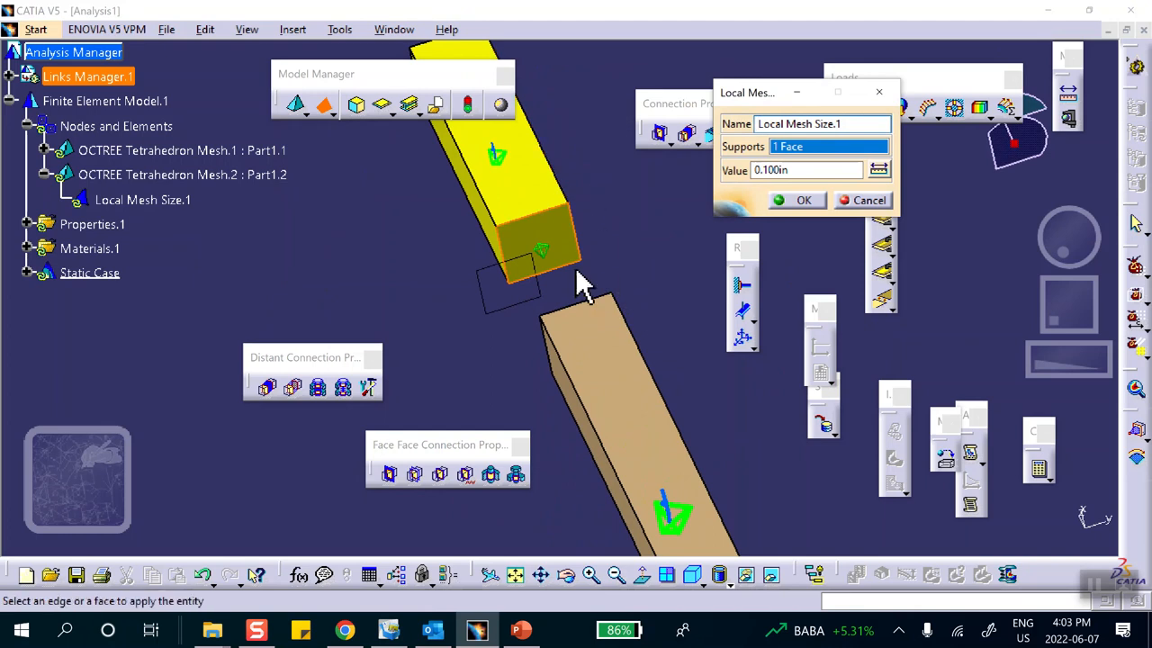
pyautogui.moveTo(527, 159); pyautogui.dragTo(693, 414, button='middle')
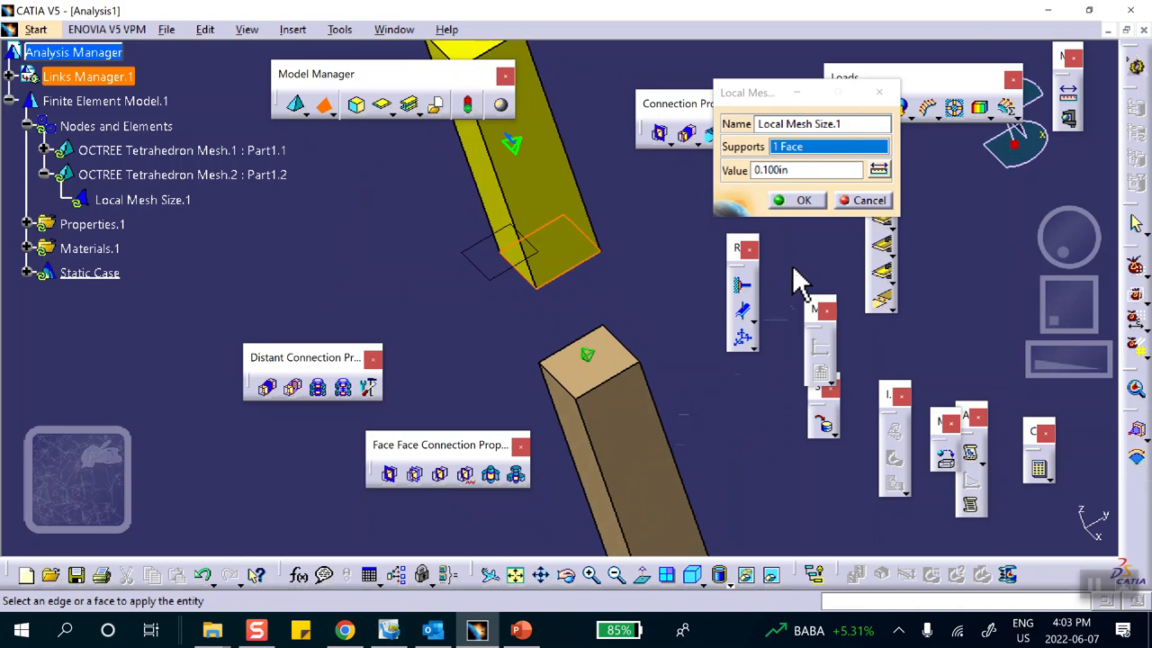
pyautogui.click(804, 200)
pyautogui.moveTo(390, 243)
pyautogui.mouseDown(button='middle')
pyautogui.moveTo(391, 170)
pyautogui.moveTo(406, 231)
pyautogui.mouseUp(button='middle')
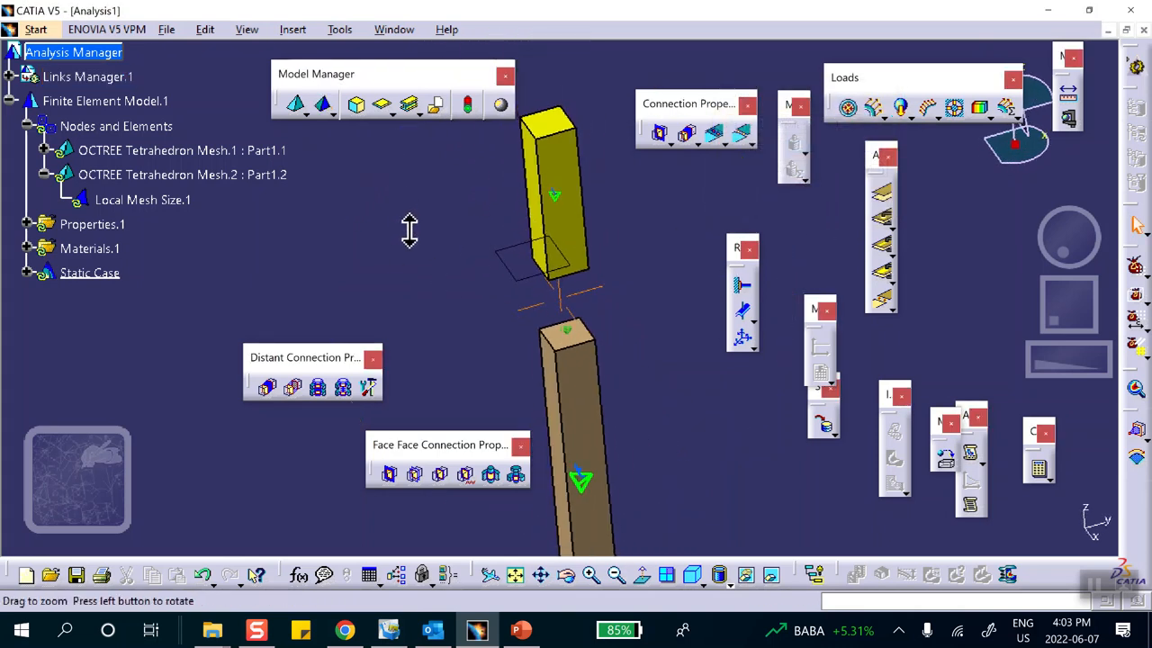
# Display the updated meshes on both bars, zoom in, and expand OCTREE Tetrahedron Mesh.1 in the tree.
pyautogui.rightClick(112, 126)
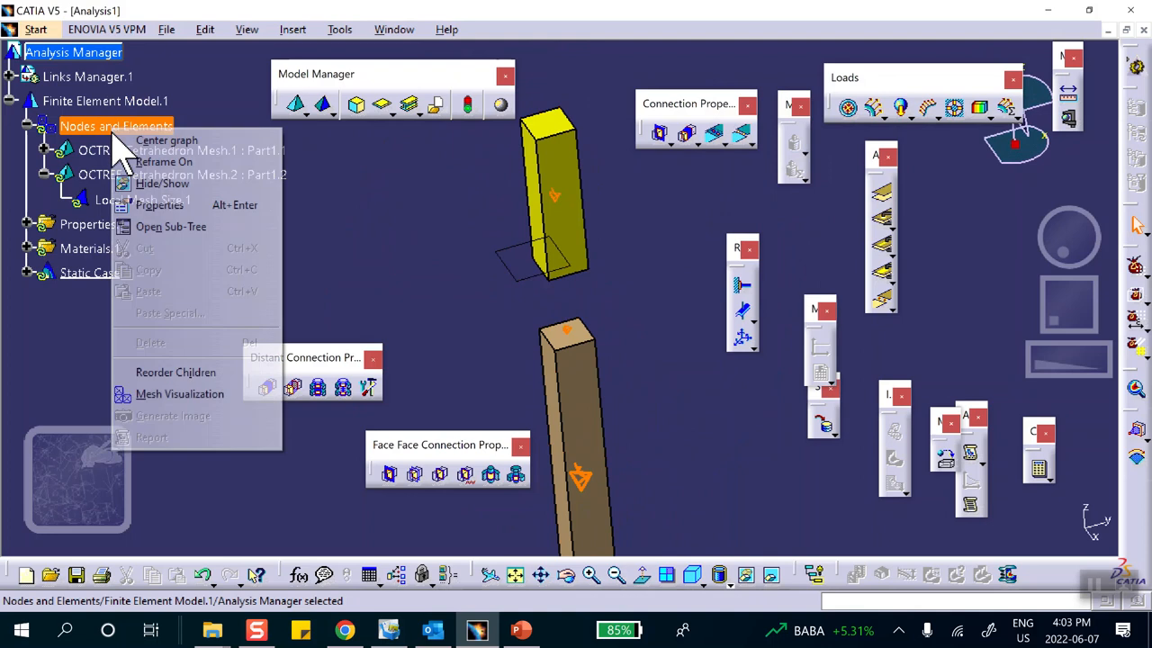
pyautogui.click(159, 394)
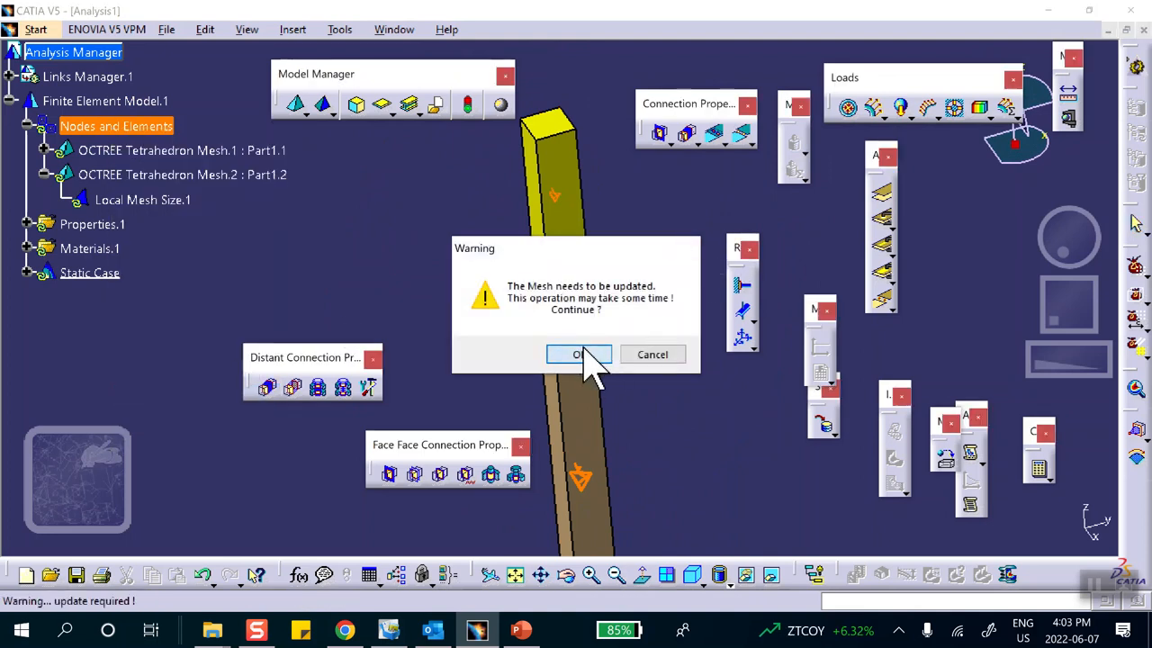
pyautogui.click(587, 356)
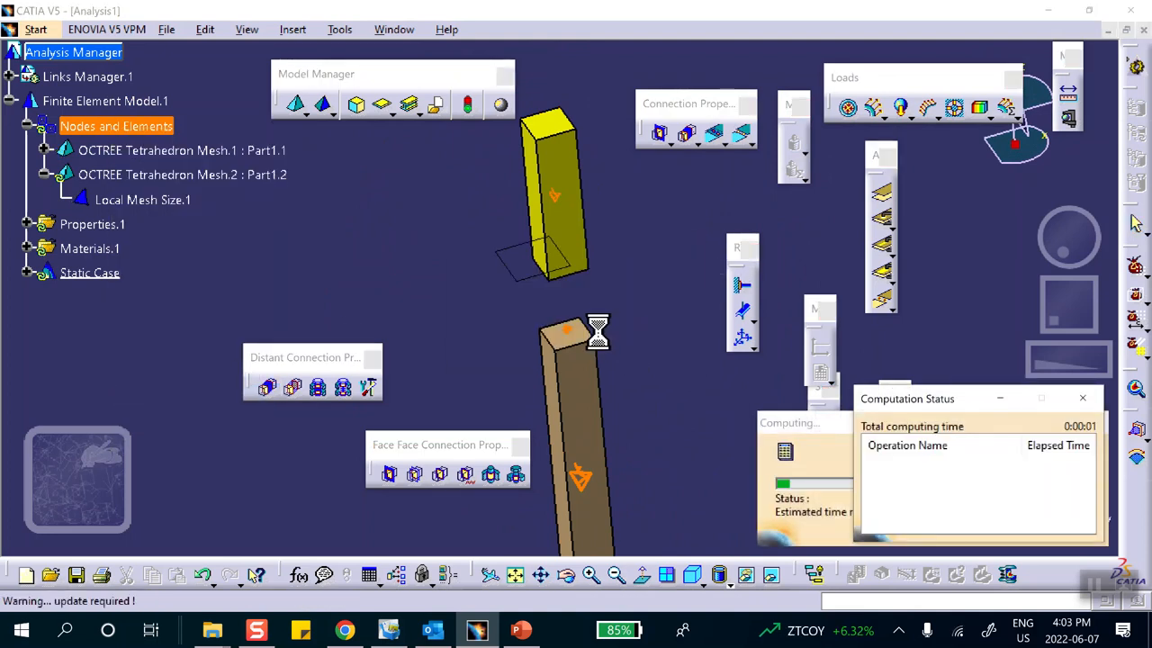
pyautogui.moveTo(647, 339); pyautogui.dragTo(589, 200, button='middle')
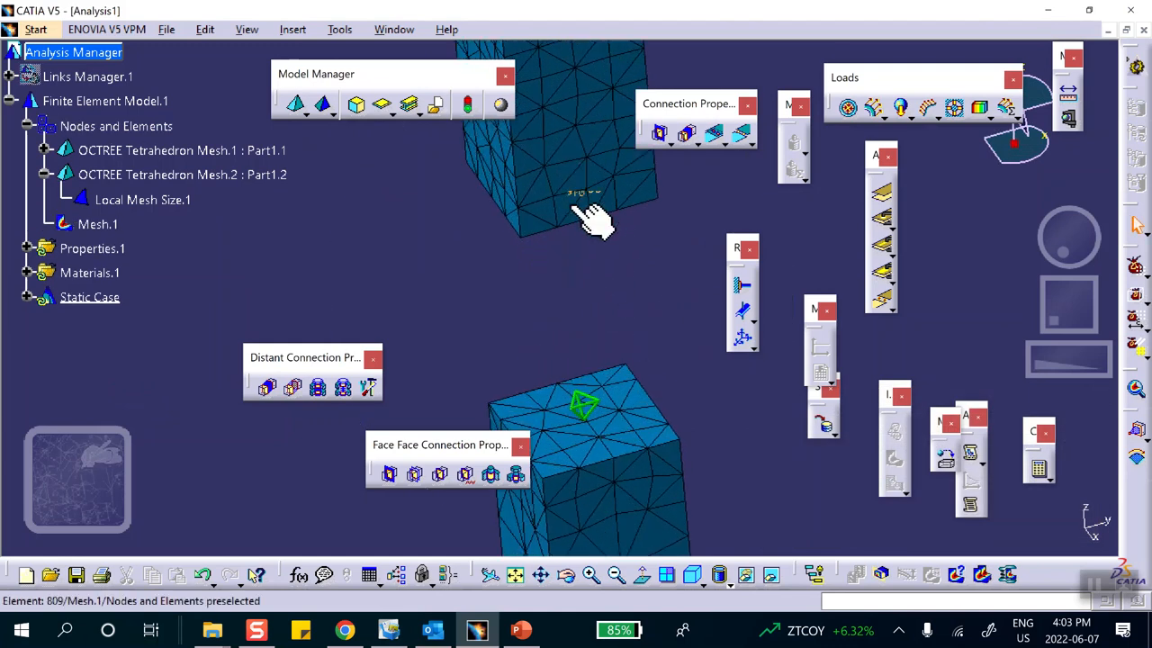
pyautogui.click(585, 218)
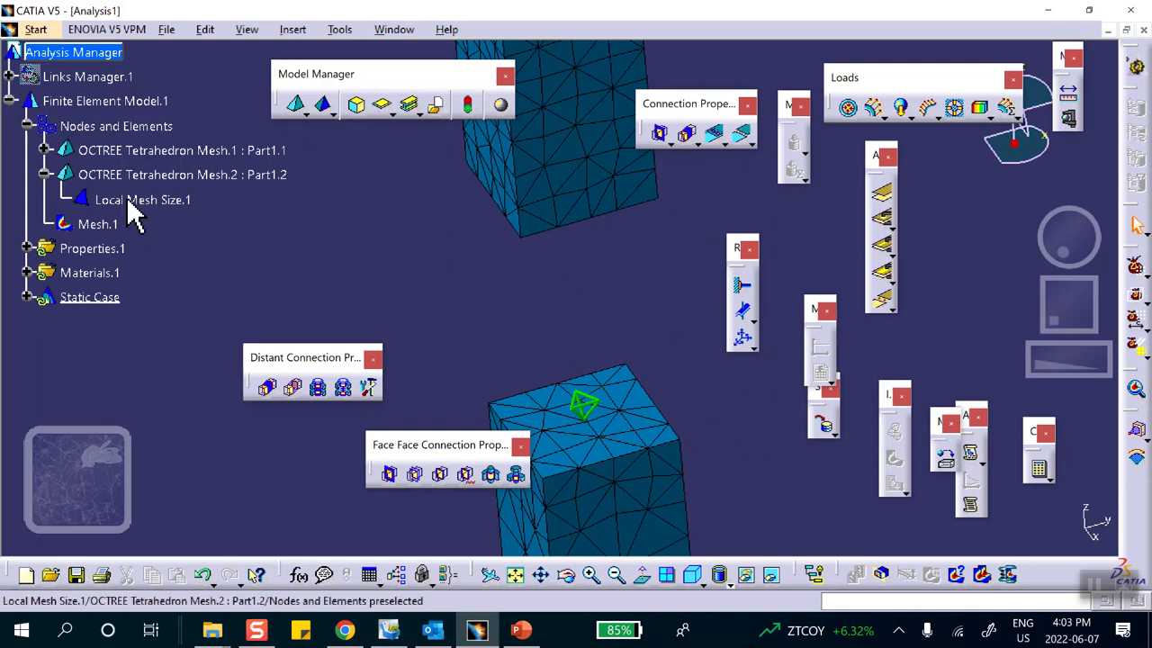
pyautogui.click(42, 151)
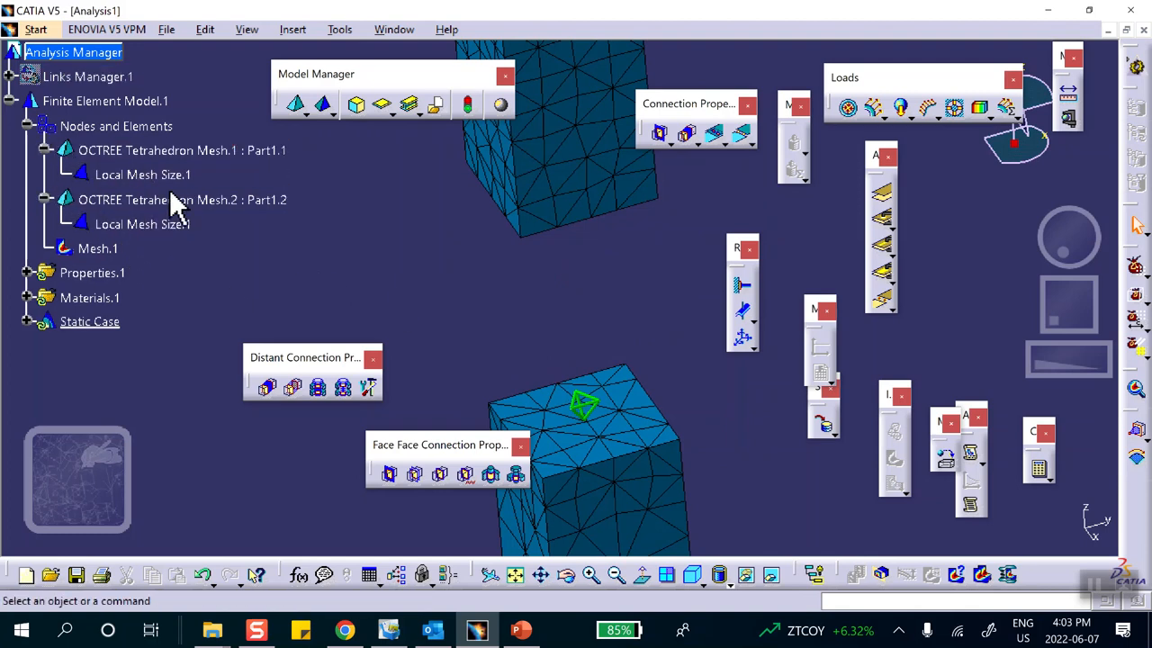
# Set Local Mesh Size.1 to 0.05in and regenerate the mesh through Mesh Visualization.
pyautogui.doubleClick(167, 178)
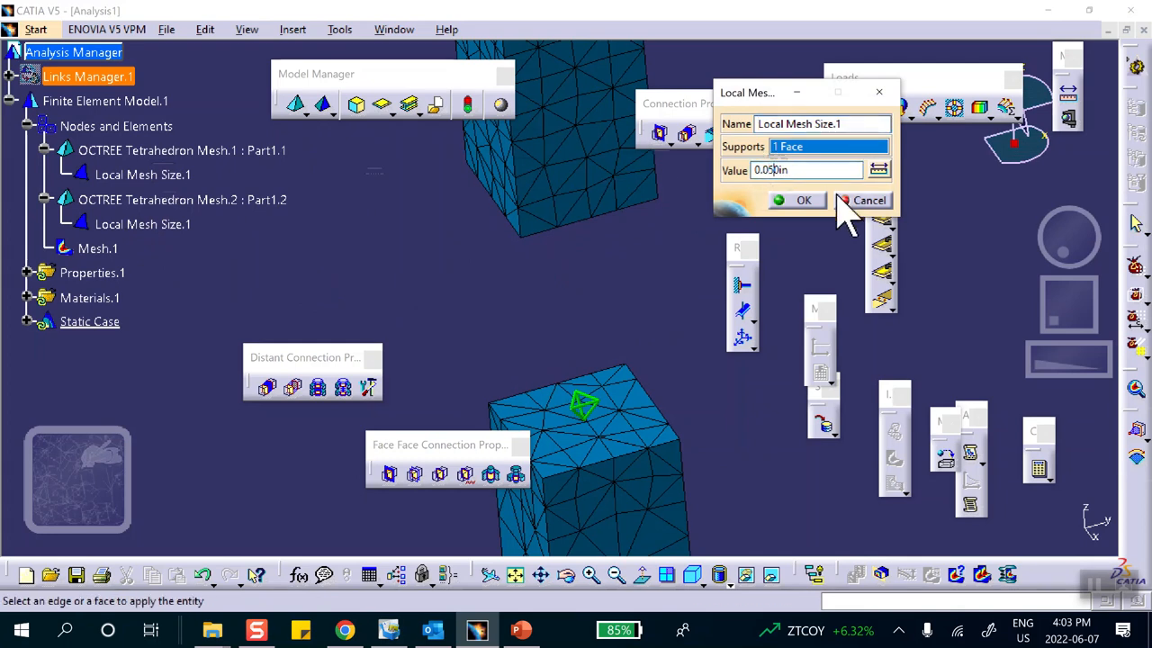
pyautogui.click(791, 199)
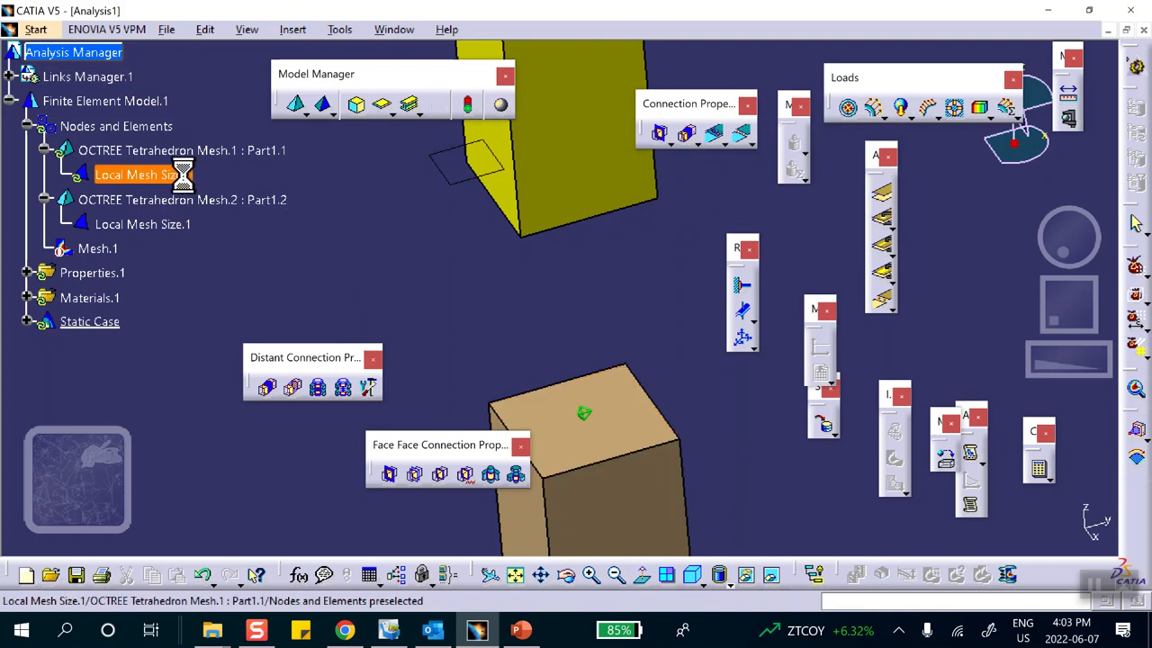
pyautogui.rightClick(139, 151)
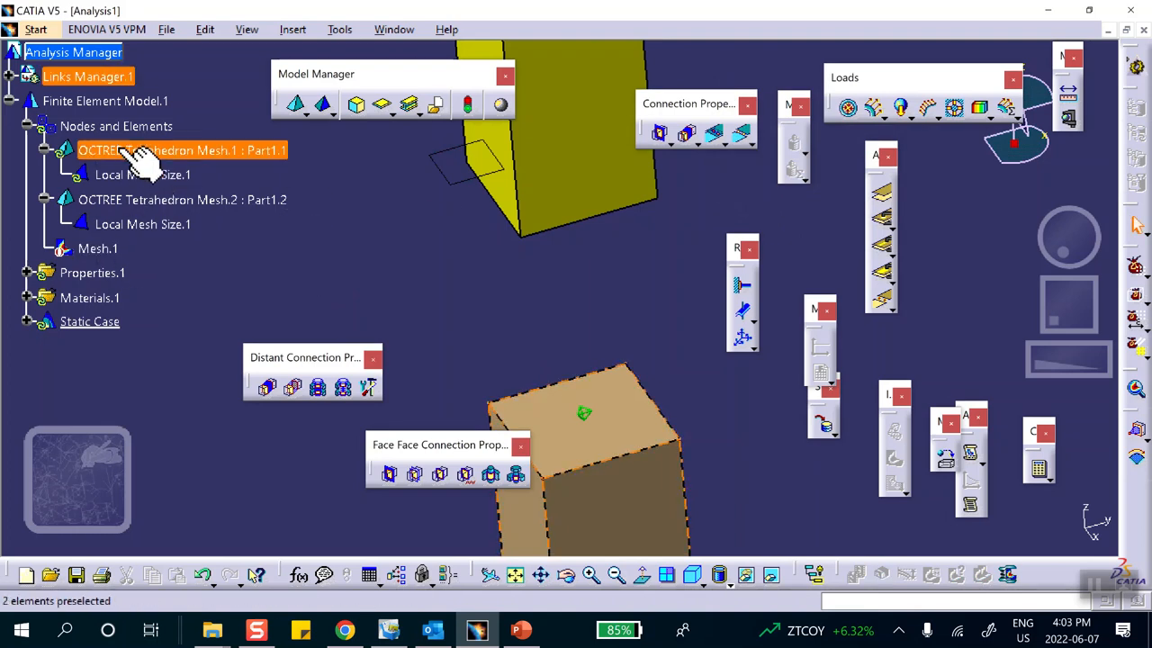
pyautogui.click(182, 106)
pyautogui.rightClick(126, 129)
pyautogui.click(224, 392)
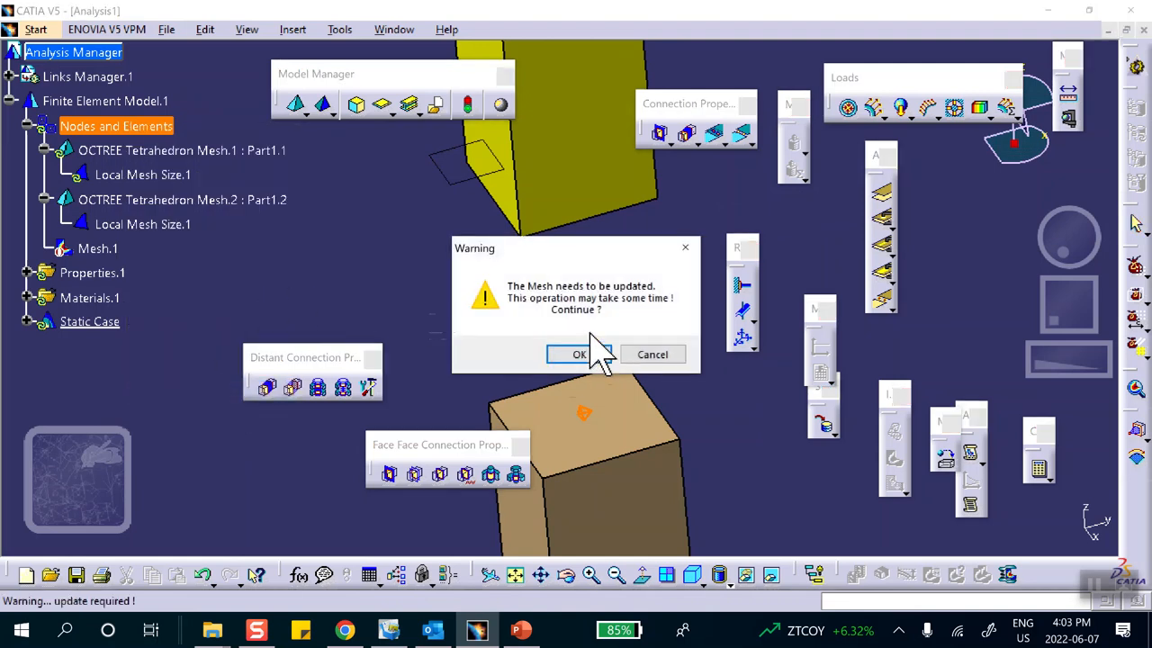
pyautogui.click(579, 354)
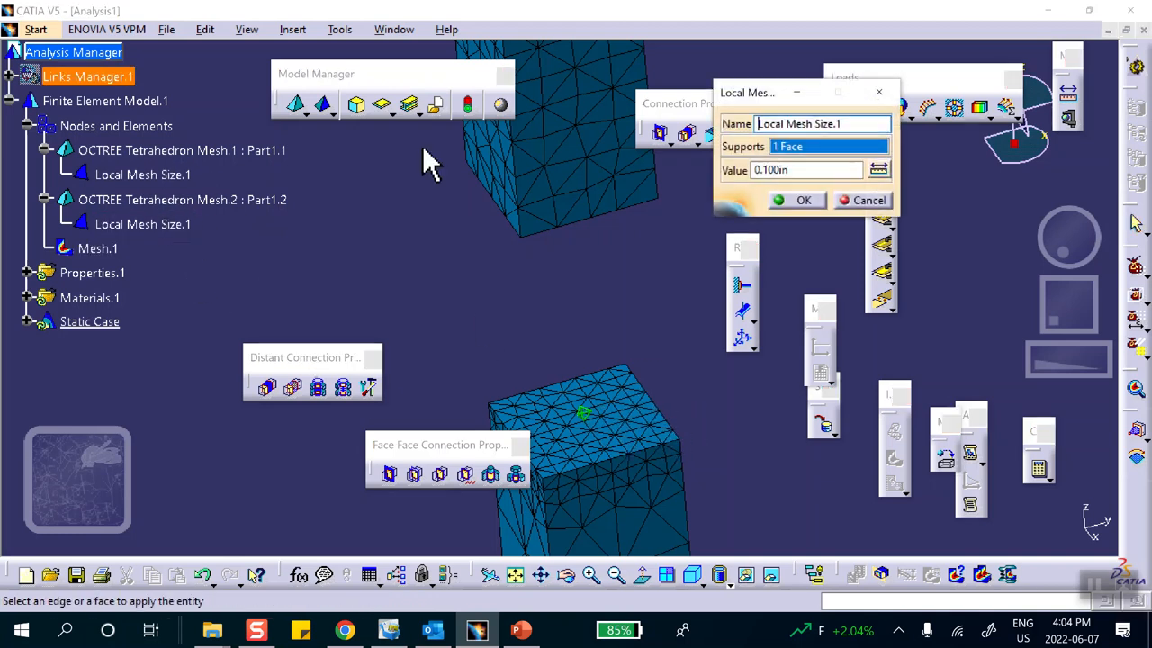
pyautogui.moveTo(803, 170); pyautogui.dragTo(621, 180)
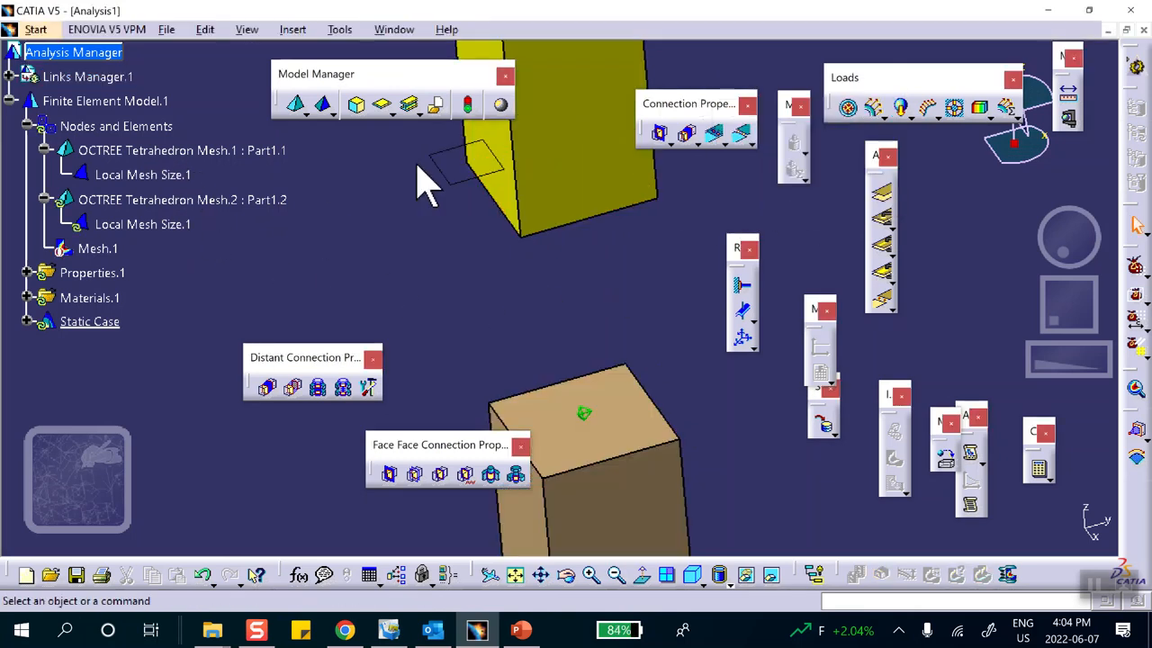
# Activate Mesh.1 to regenerate and inspect the refined mesh, then deactivate it to show the shaded bars.
pyautogui.rightClick(96, 249)
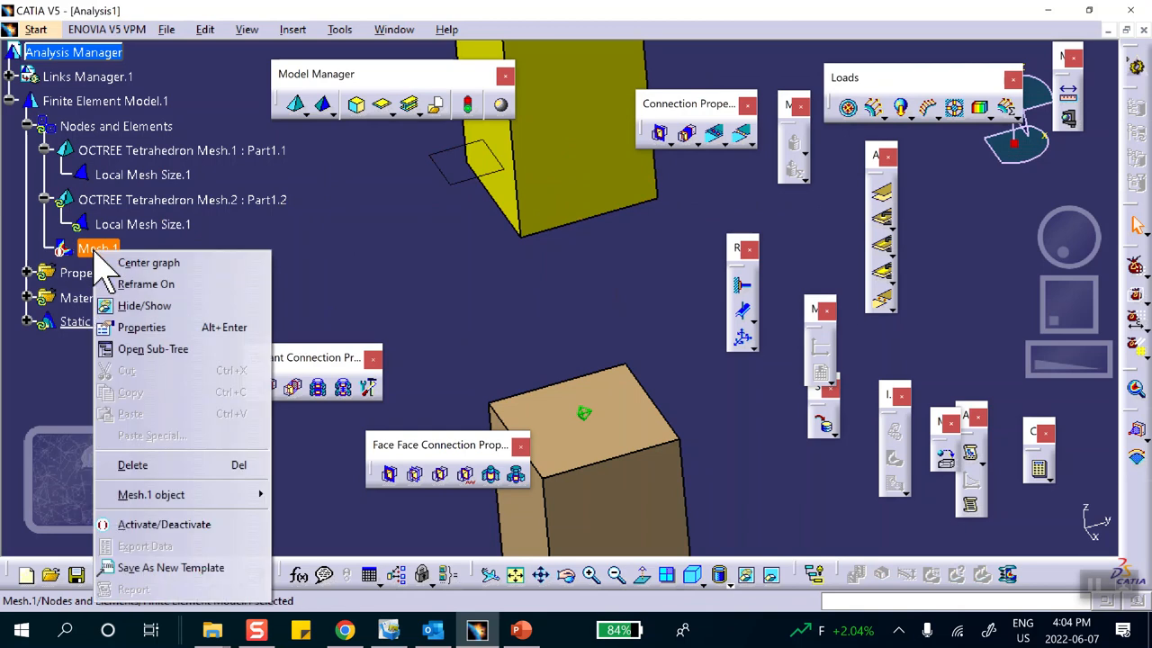
pyautogui.click(163, 527)
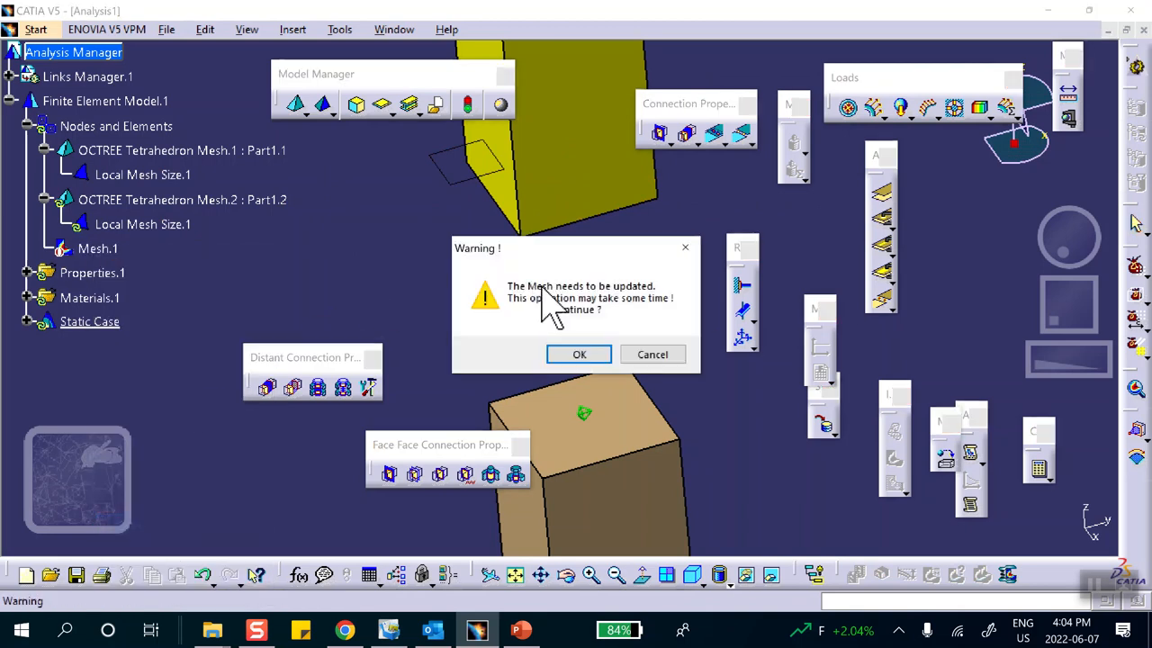
pyautogui.click(578, 356)
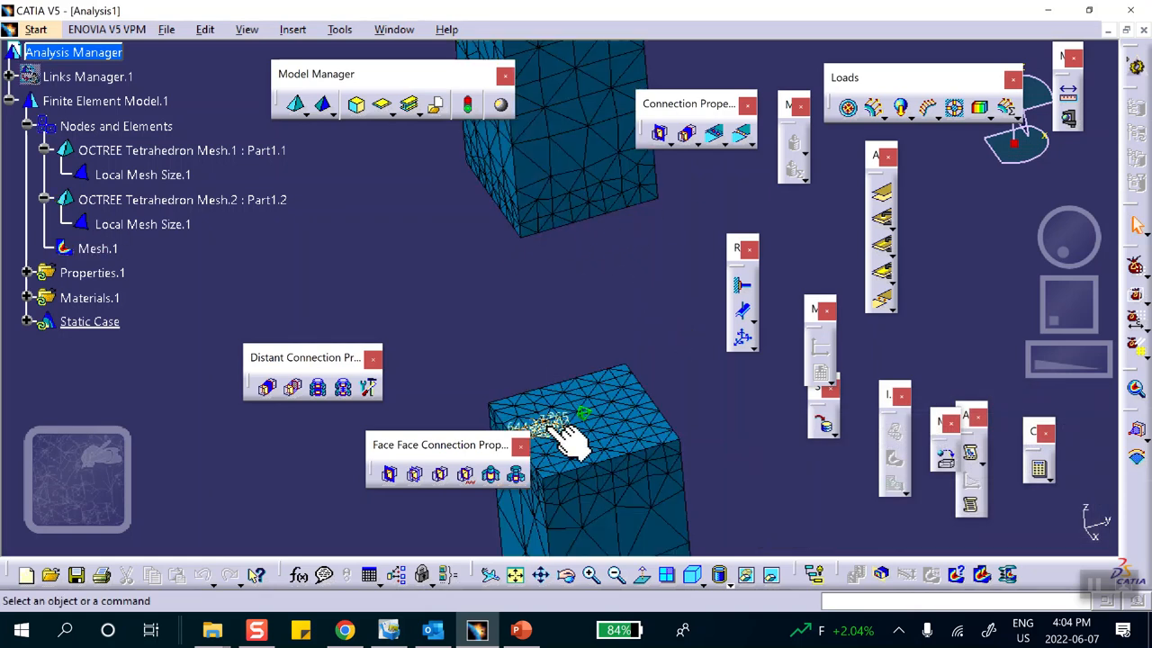
pyautogui.moveTo(662, 274); pyautogui.dragTo(702, 441, button='middle')
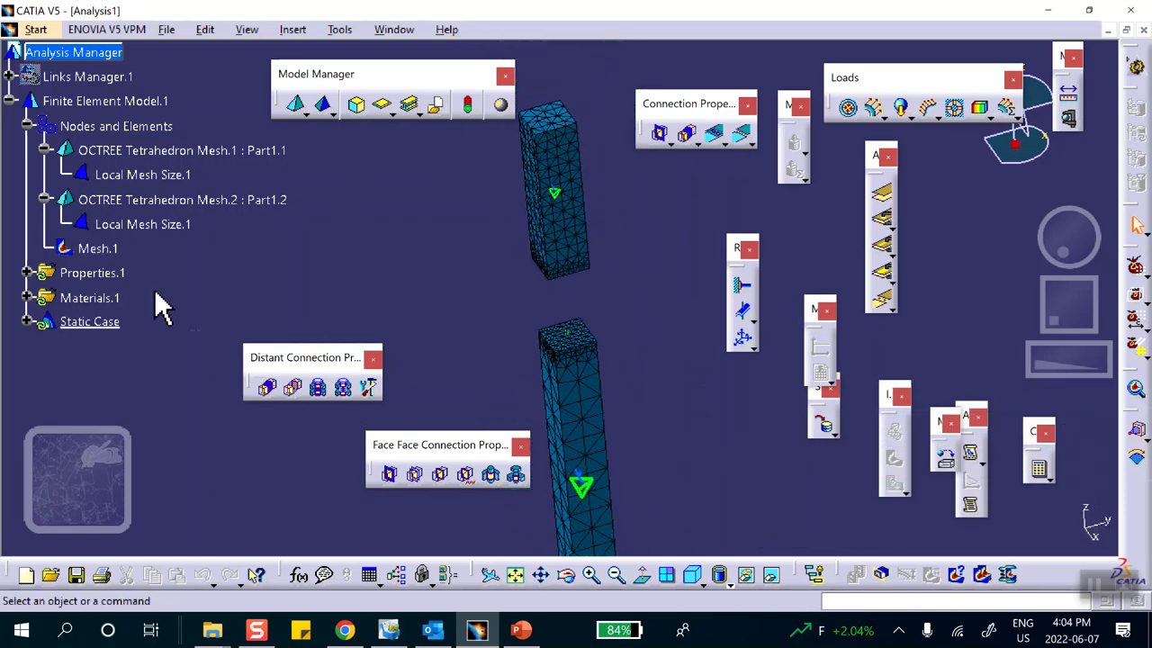
pyautogui.rightClick(104, 249)
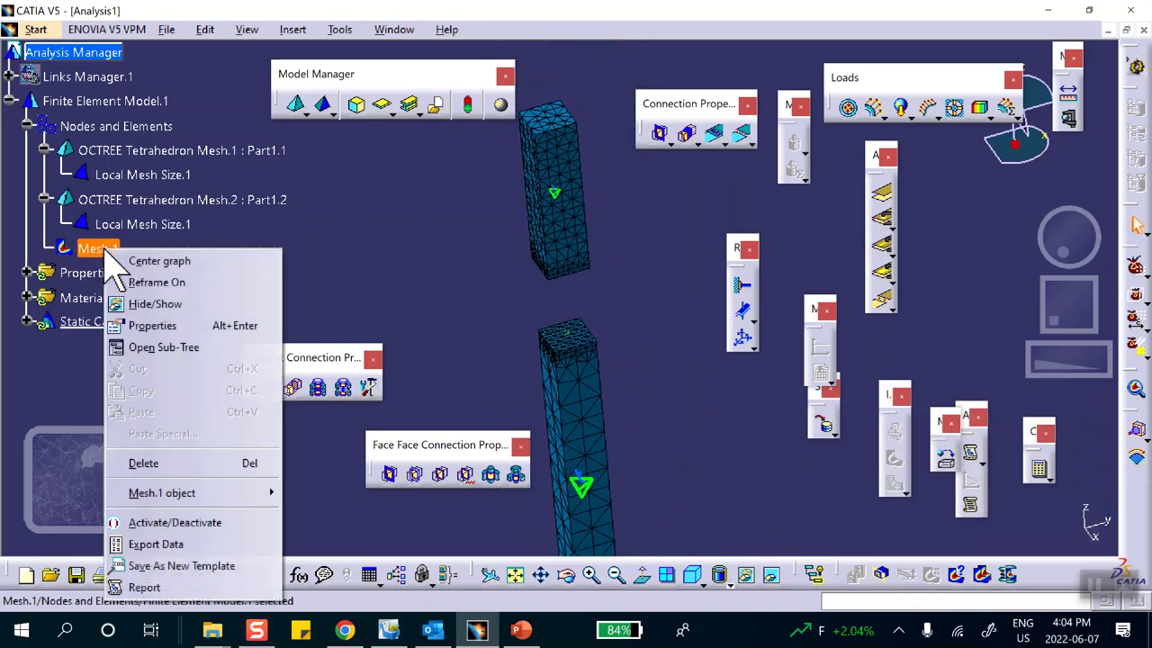
pyautogui.click(176, 522)
pyautogui.moveTo(417, 237)
pyautogui.mouseDown(button='middle')
pyautogui.moveTo(437, 219)
pyautogui.moveTo(426, 229)
pyautogui.moveTo(457, 252)
pyautogui.mouseUp(button='middle')
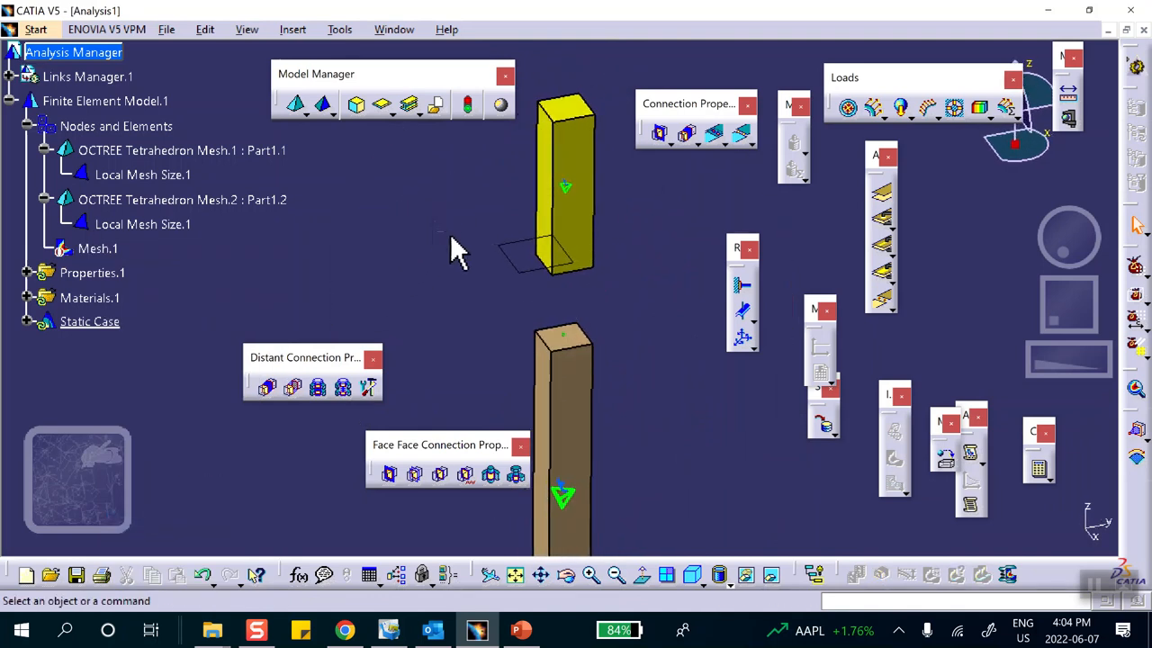
# Add a surface slider on four side faces of the two bars plus the lower bar's end face.
pyautogui.click(745, 315)
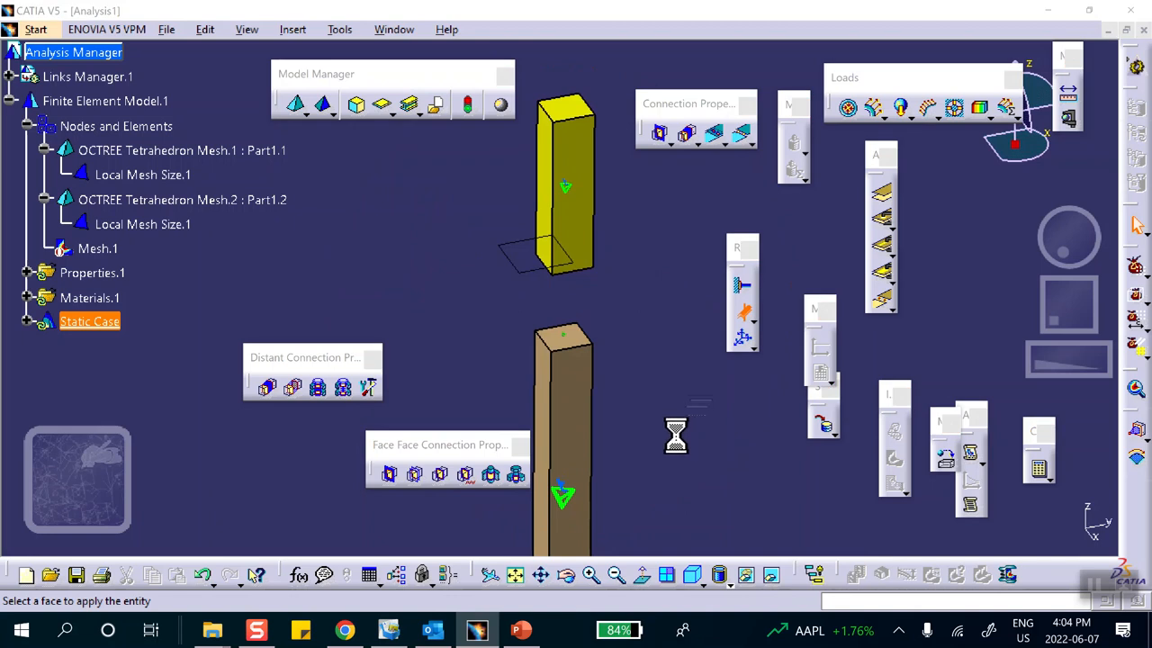
pyautogui.moveTo(624, 438); pyautogui.dragTo(514, 417, button='middle')
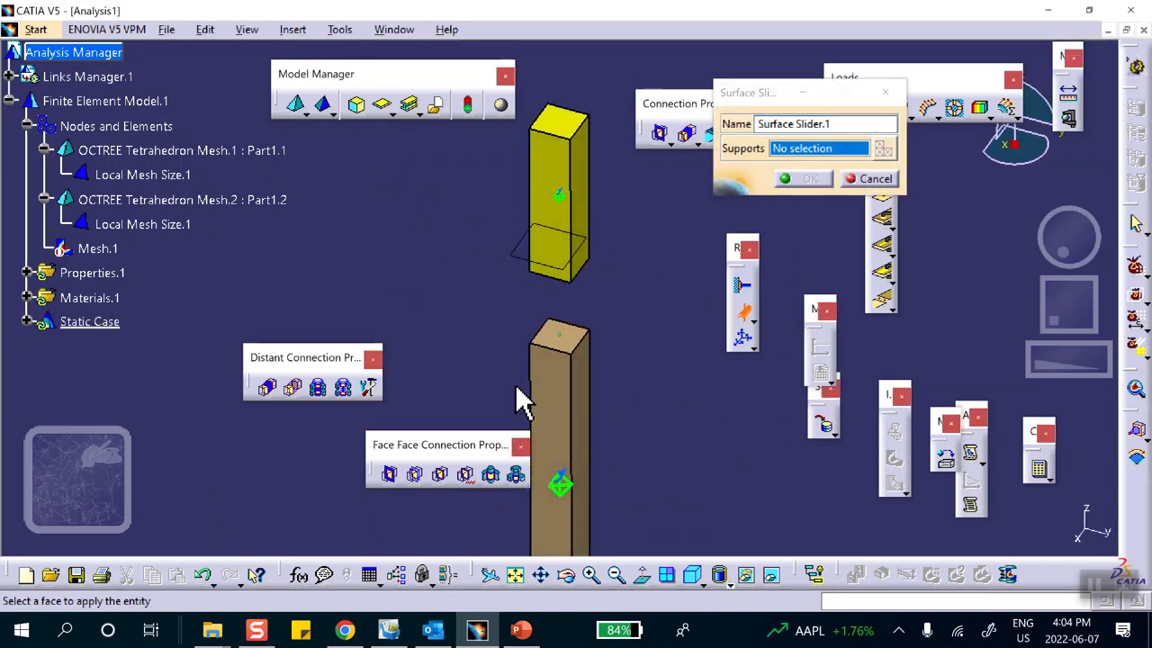
pyautogui.click(587, 223)
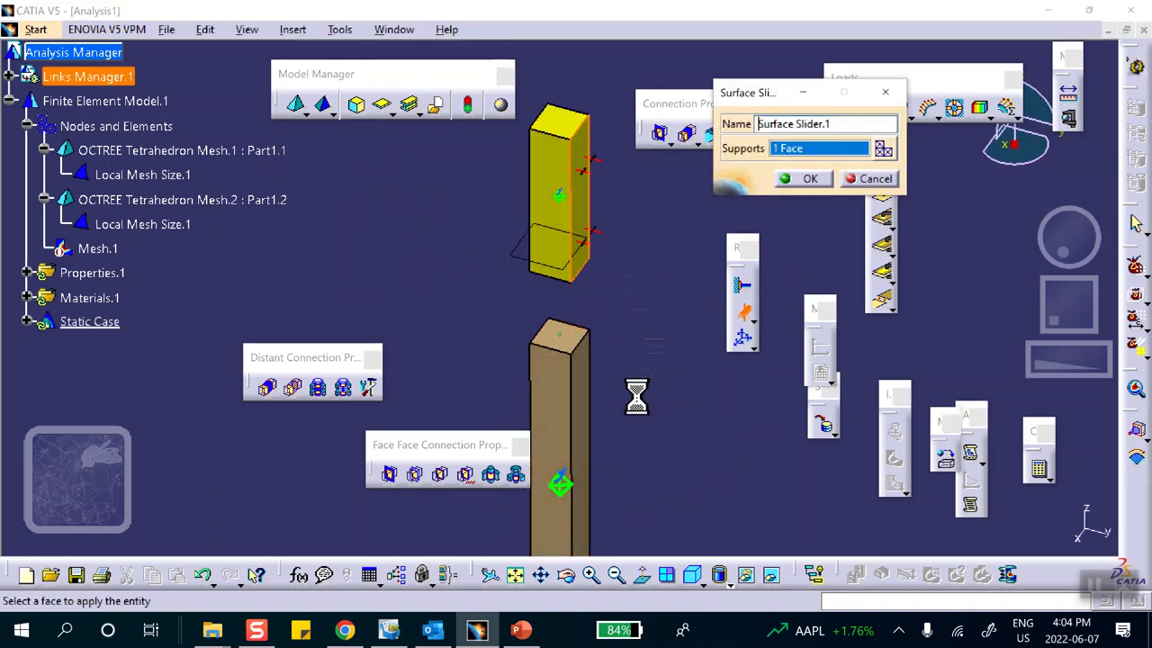
pyautogui.click(608, 455)
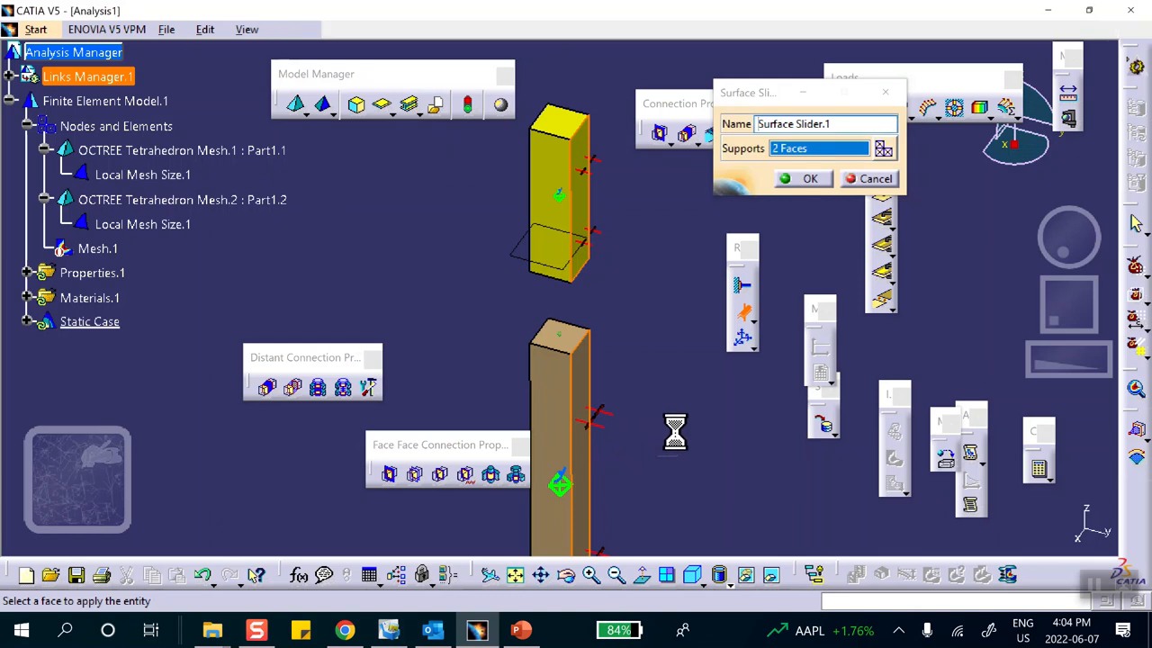
pyautogui.moveTo(676, 432); pyautogui.dragTo(441, 333, button='middle')
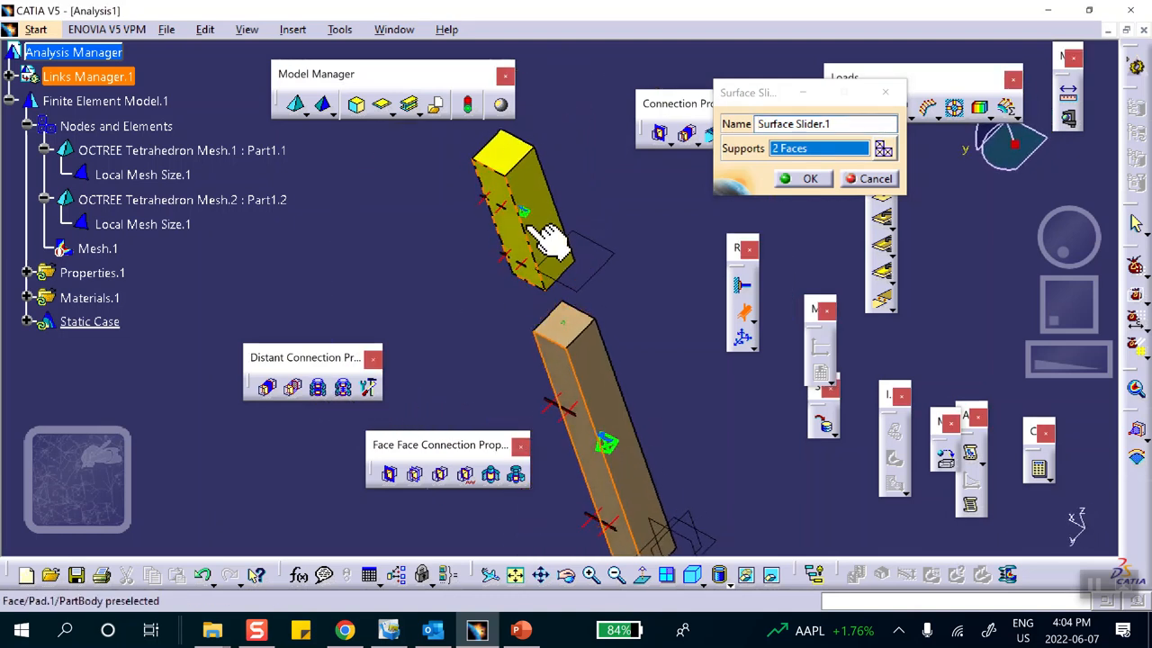
pyautogui.click(575, 275)
pyautogui.click(612, 404)
pyautogui.moveTo(561, 386); pyautogui.dragTo(521, 137, button='middle')
pyautogui.moveTo(545, 362); pyautogui.dragTo(485, 212, button='middle')
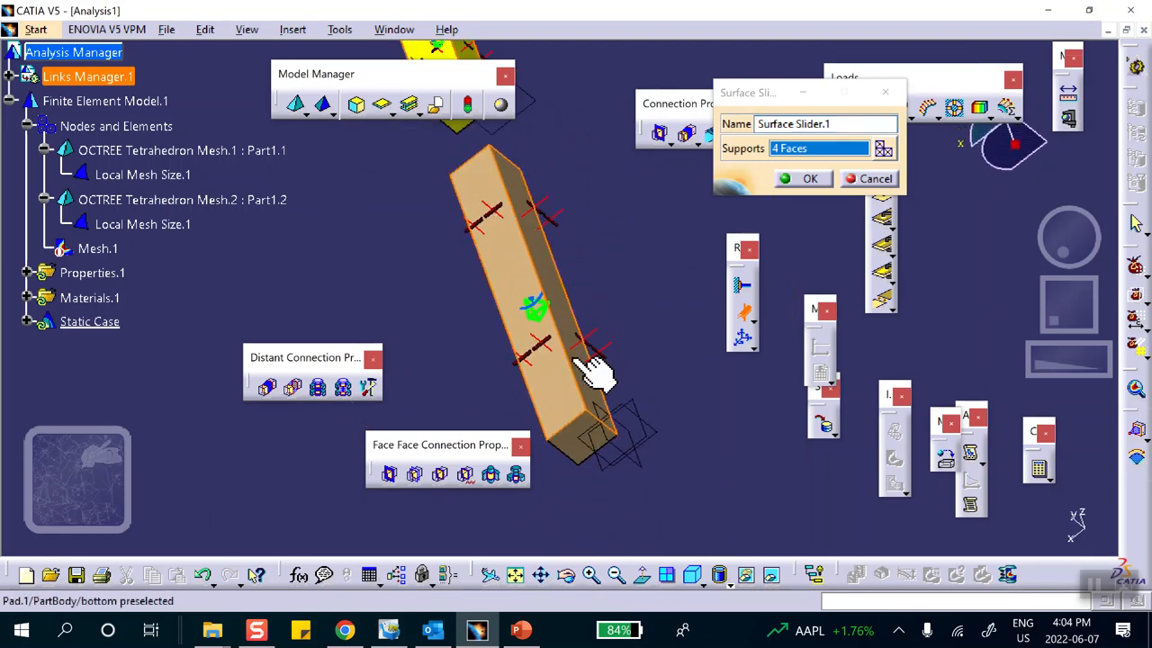
pyautogui.click(580, 442)
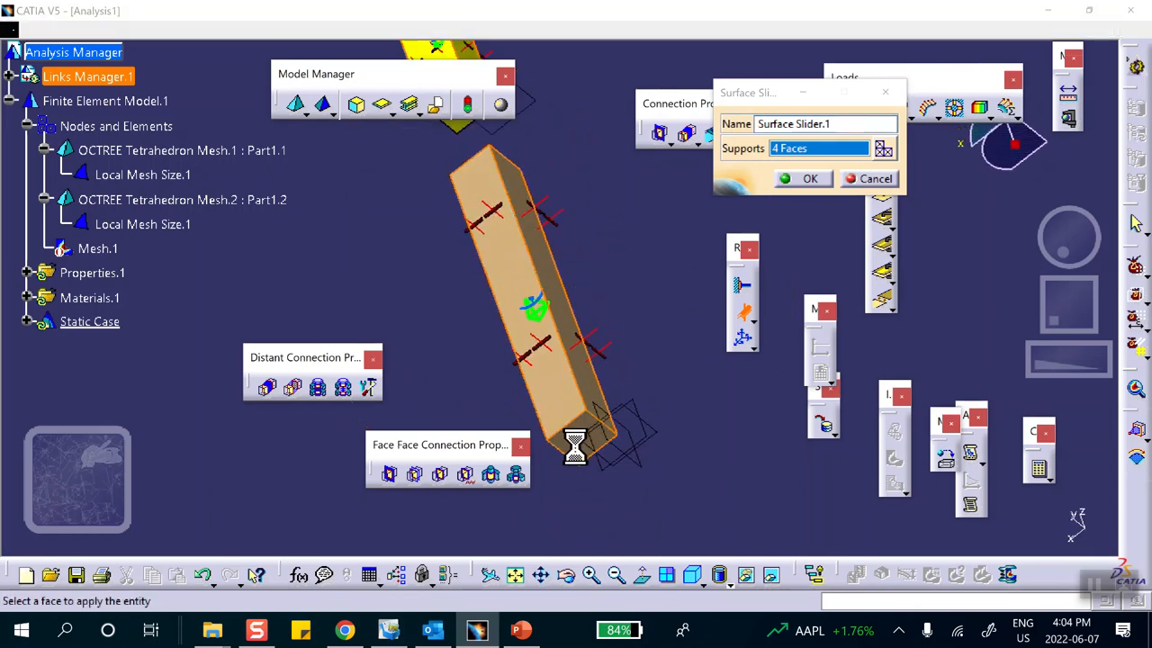
pyautogui.click(807, 179)
# Reframe the view on both bars and bring up the User-defined Restraint dialog.
pyautogui.moveTo(591, 199); pyautogui.dragTo(674, 239, button='middle')
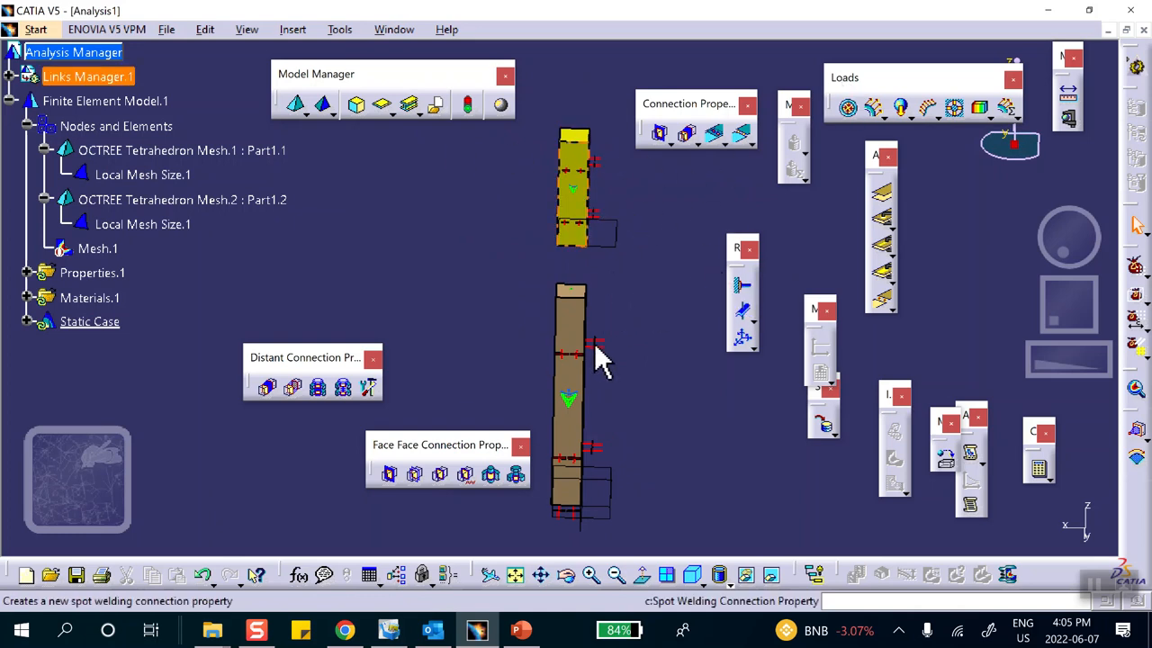
pyautogui.moveTo(585, 175); pyautogui.dragTo(681, 304, button='middle')
pyautogui.click(739, 340)
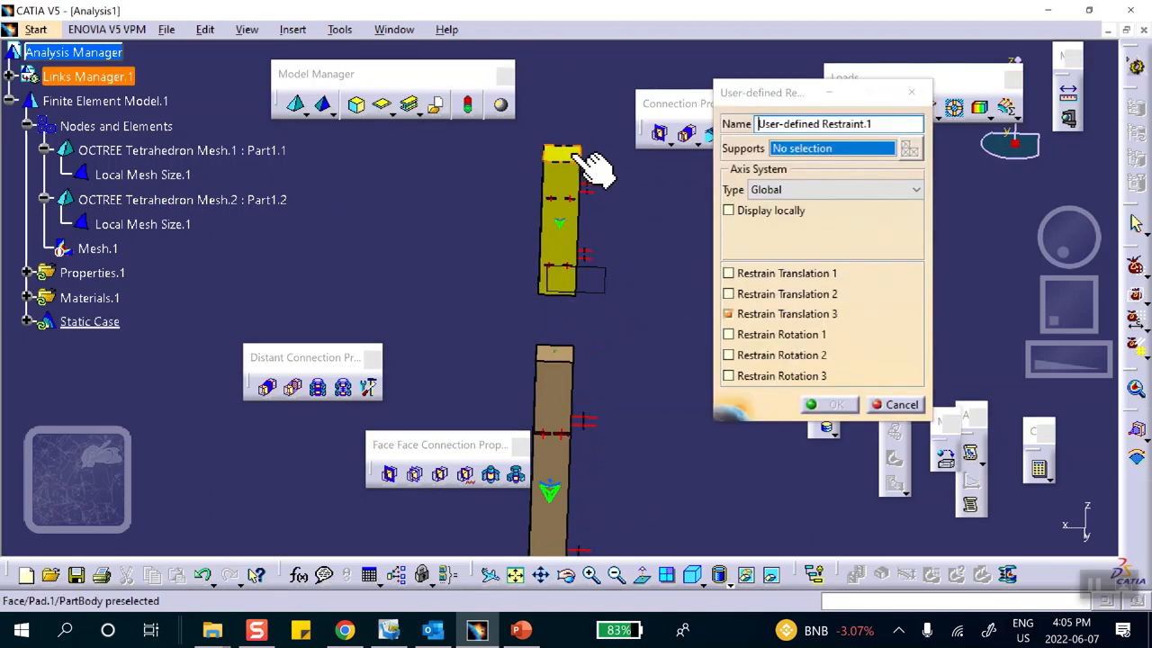
# Create User-defined Restraint.1 on the upper bar's top end face, blocking translation 3.
pyautogui.click(574, 155)
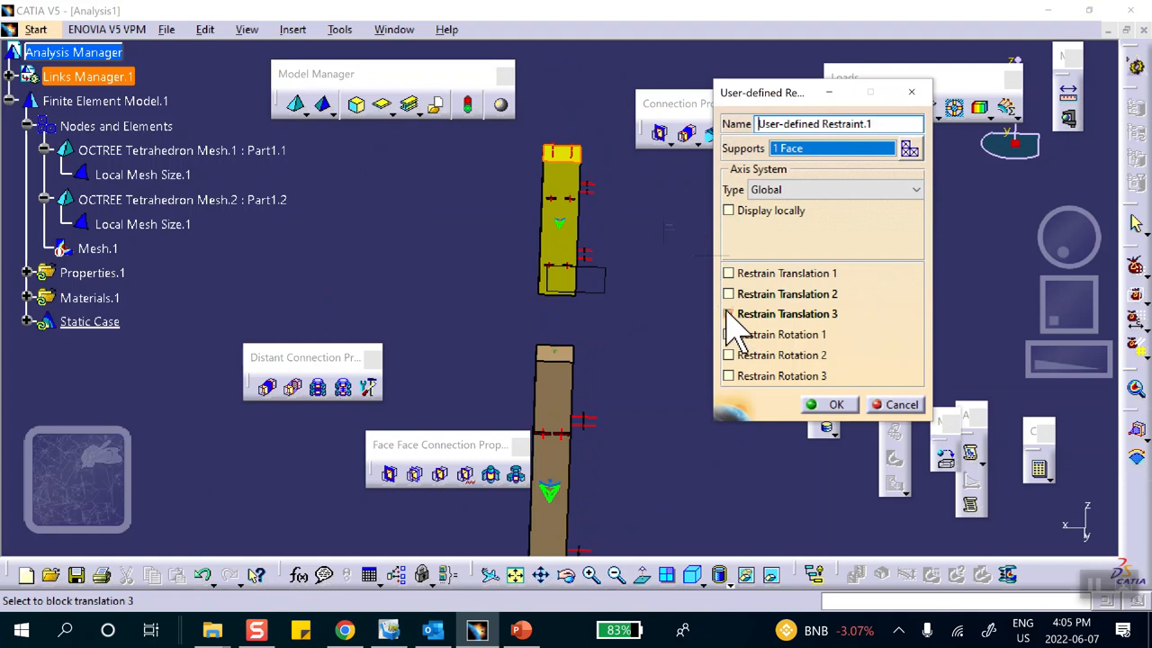
pyautogui.click(812, 405)
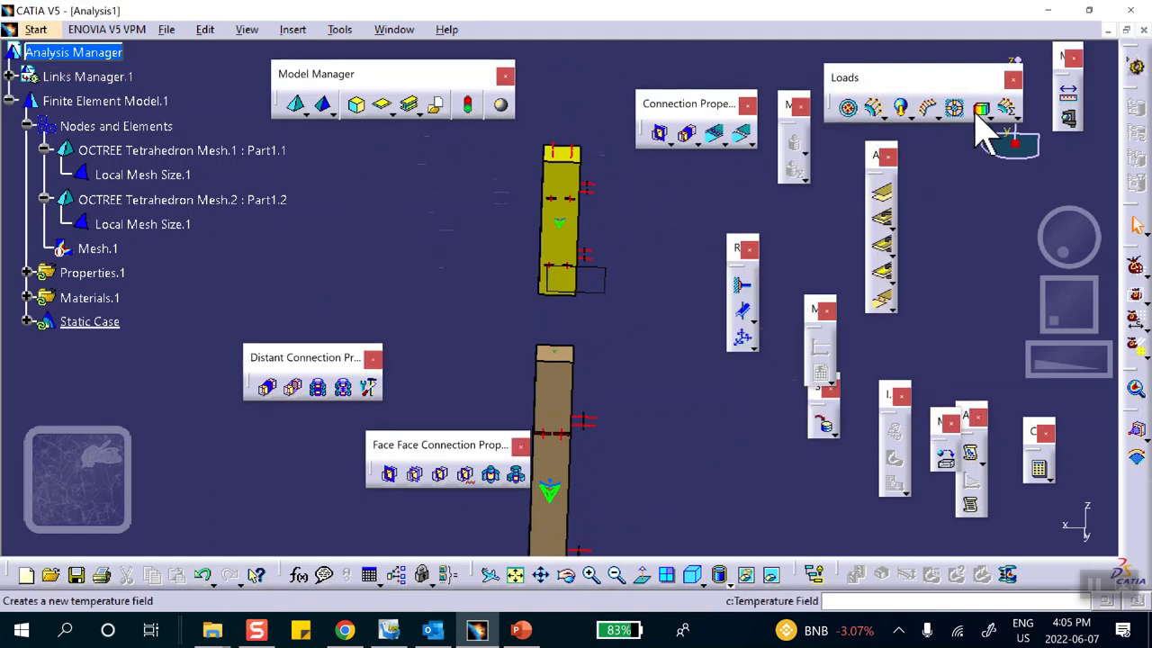
pyautogui.click(929, 110)
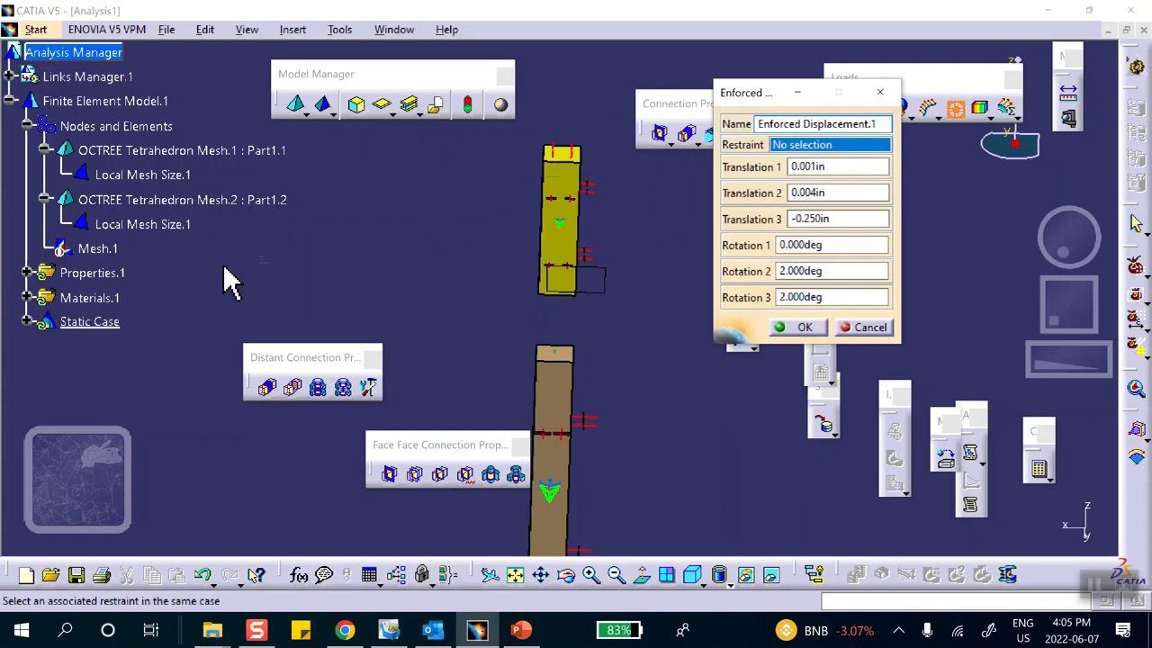
# Drive User-defined Restraint.1 with a -0.250in Translation 3 enforced displacement.
pyautogui.click(28, 322)
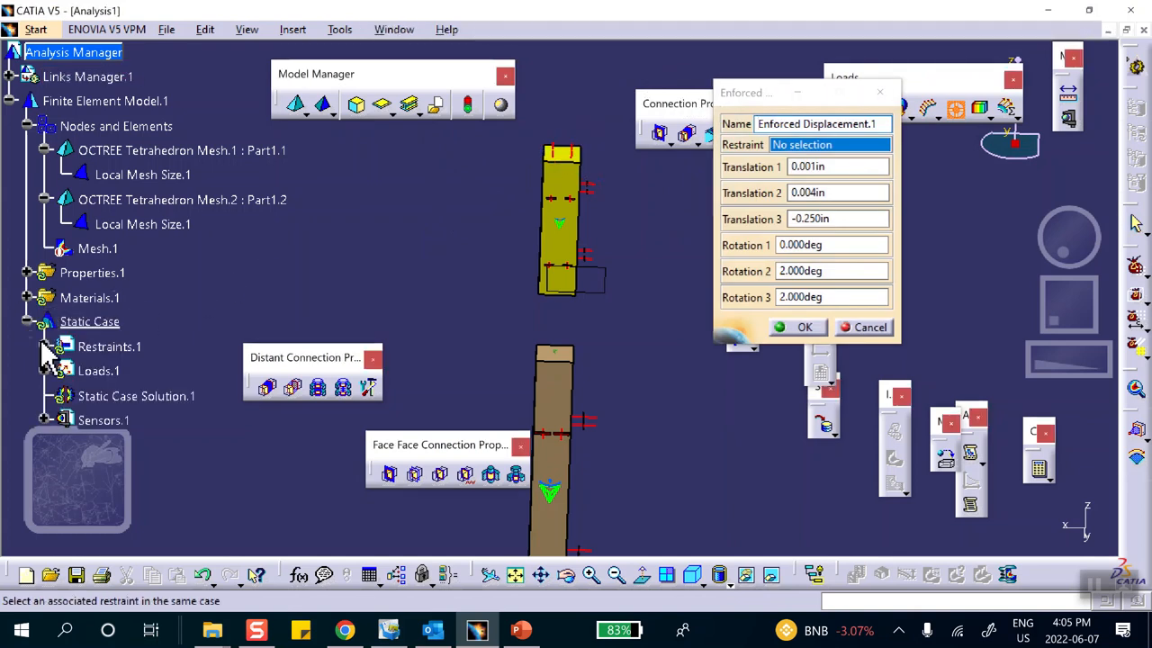
pyautogui.click(44, 346)
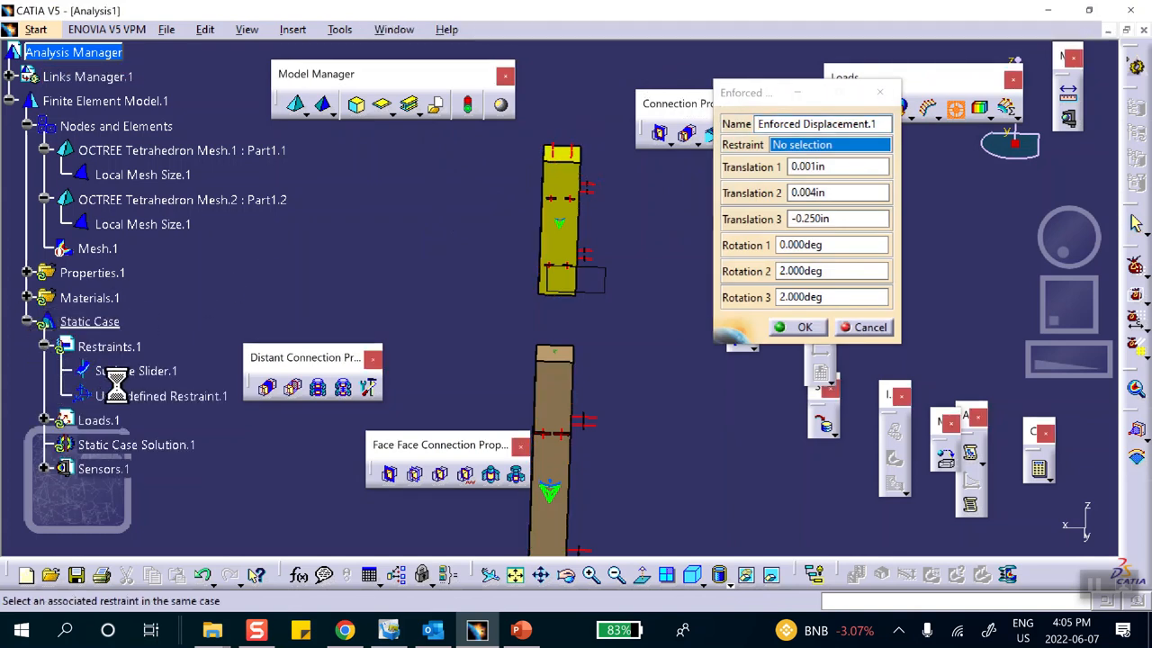
pyautogui.click(155, 397)
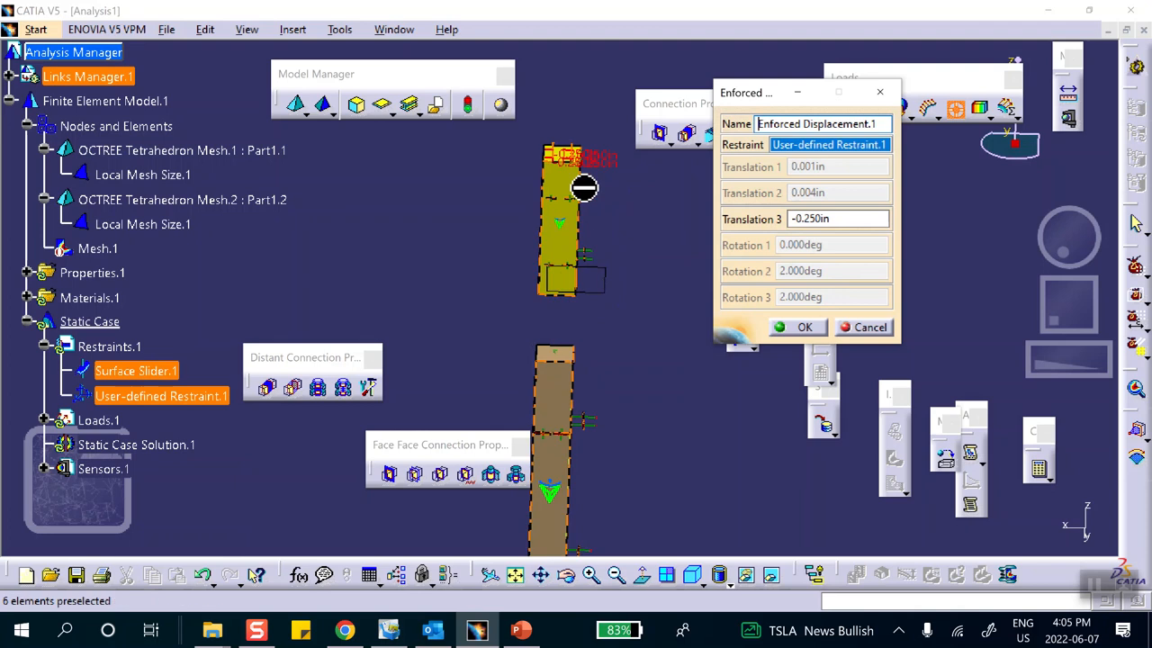
pyautogui.click(814, 331)
# Create General Analysis Connection.1 between the yellow bar's bottom face and the brown bar's top face.
pyautogui.moveTo(702, 282); pyautogui.dragTo(646, 295, button='middle')
pyautogui.moveTo(622, 363); pyautogui.dragTo(687, 240, button='middle')
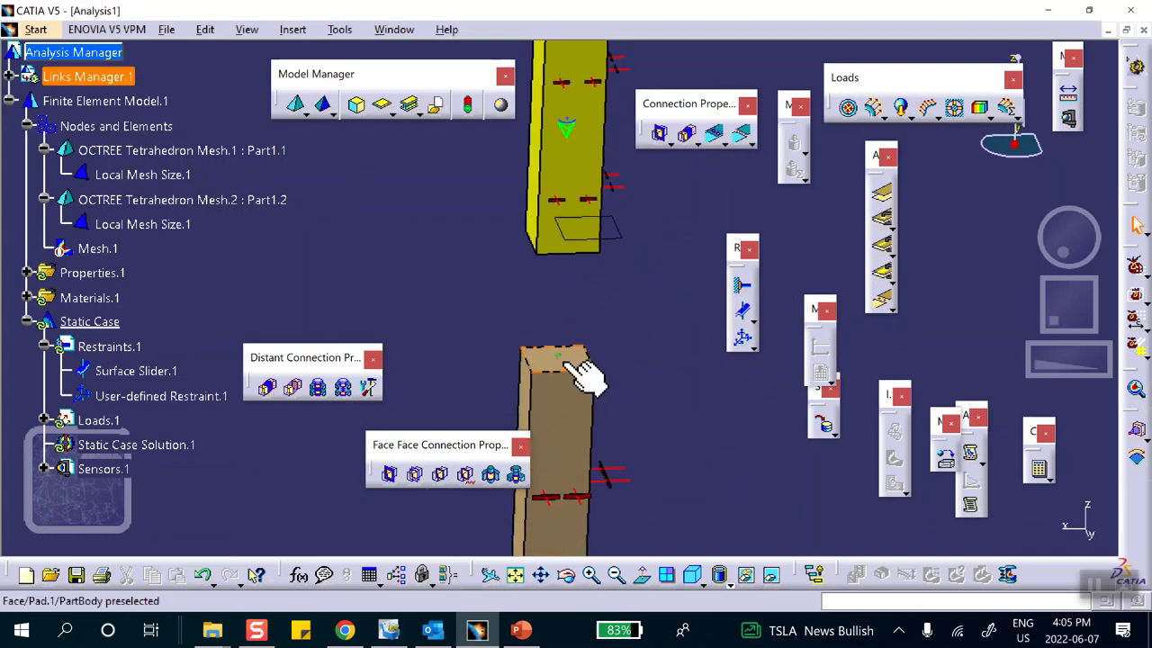
pyautogui.moveTo(591, 269)
pyautogui.mouseDown(button='middle')
pyautogui.moveTo(589, 303)
pyautogui.moveTo(591, 198)
pyautogui.moveTo(612, 139)
pyautogui.moveTo(609, 278)
pyautogui.moveTo(586, 264)
pyautogui.mouseUp(button='middle')
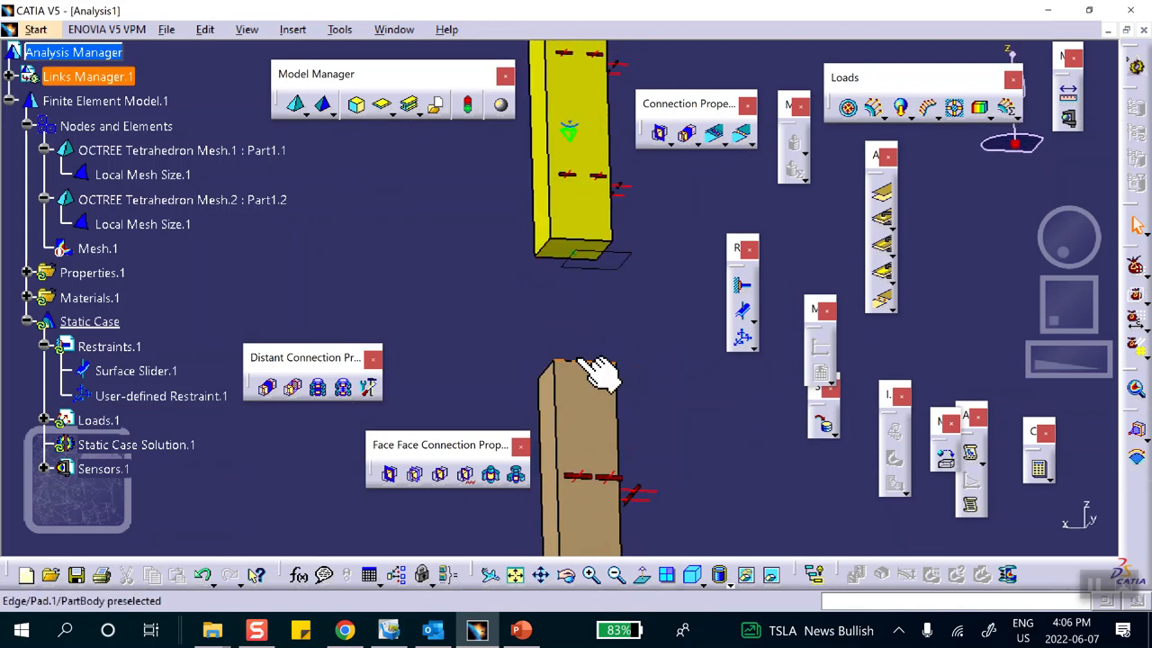
pyautogui.click(884, 216)
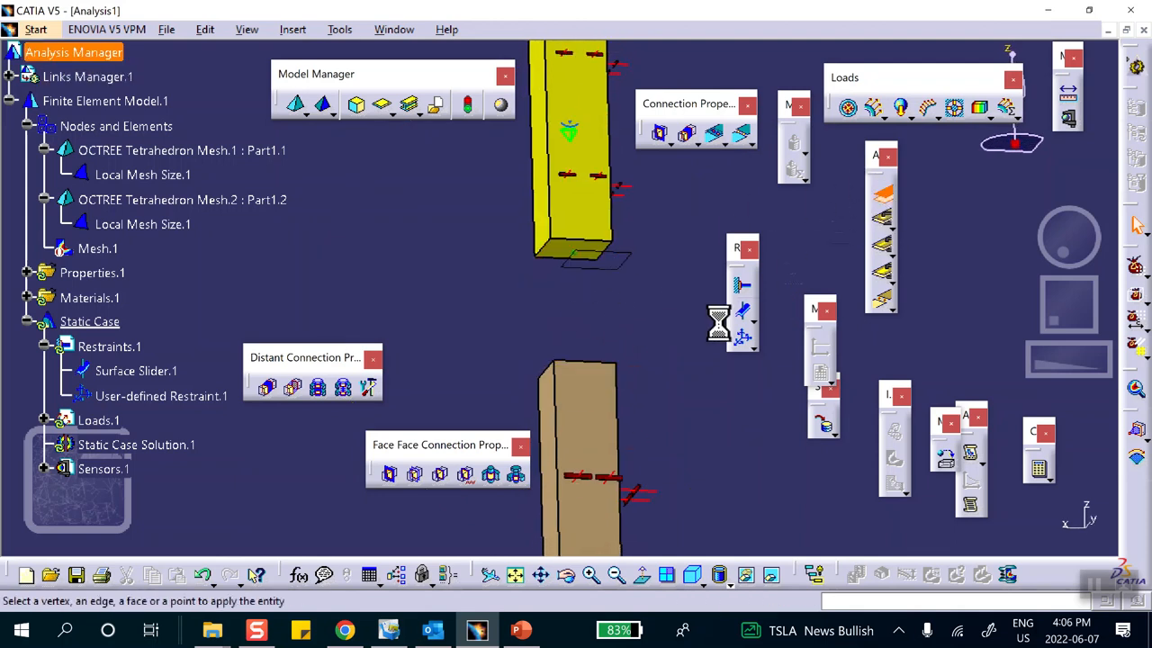
pyautogui.click(573, 249)
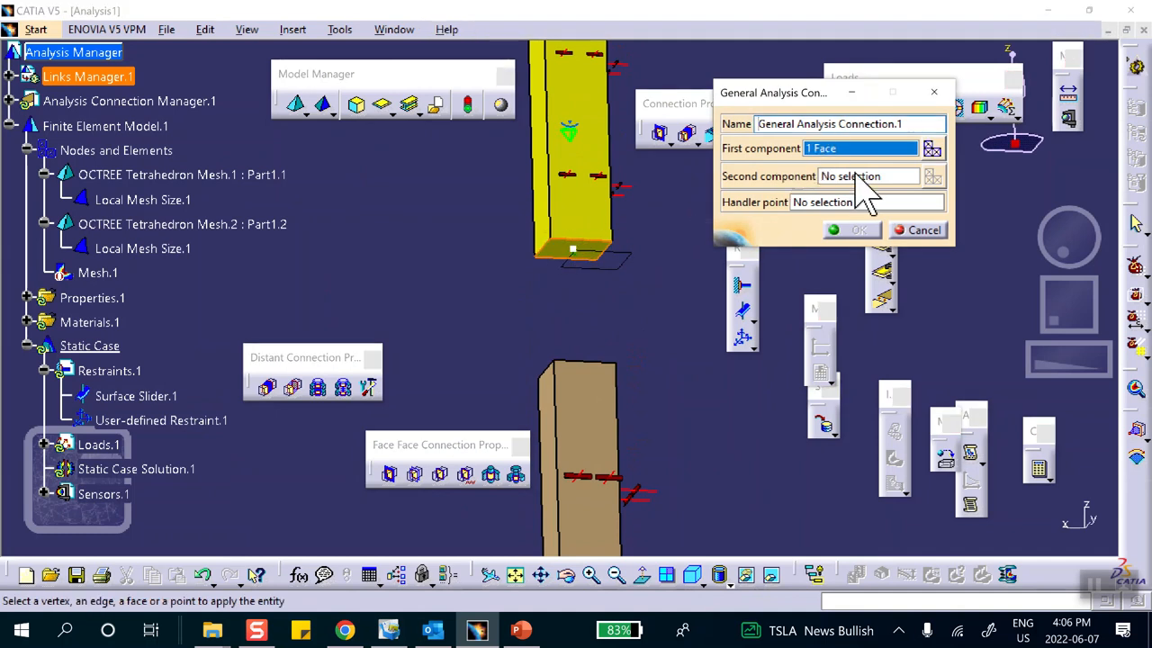
pyautogui.moveTo(639, 270); pyautogui.dragTo(517, 432, button='middle')
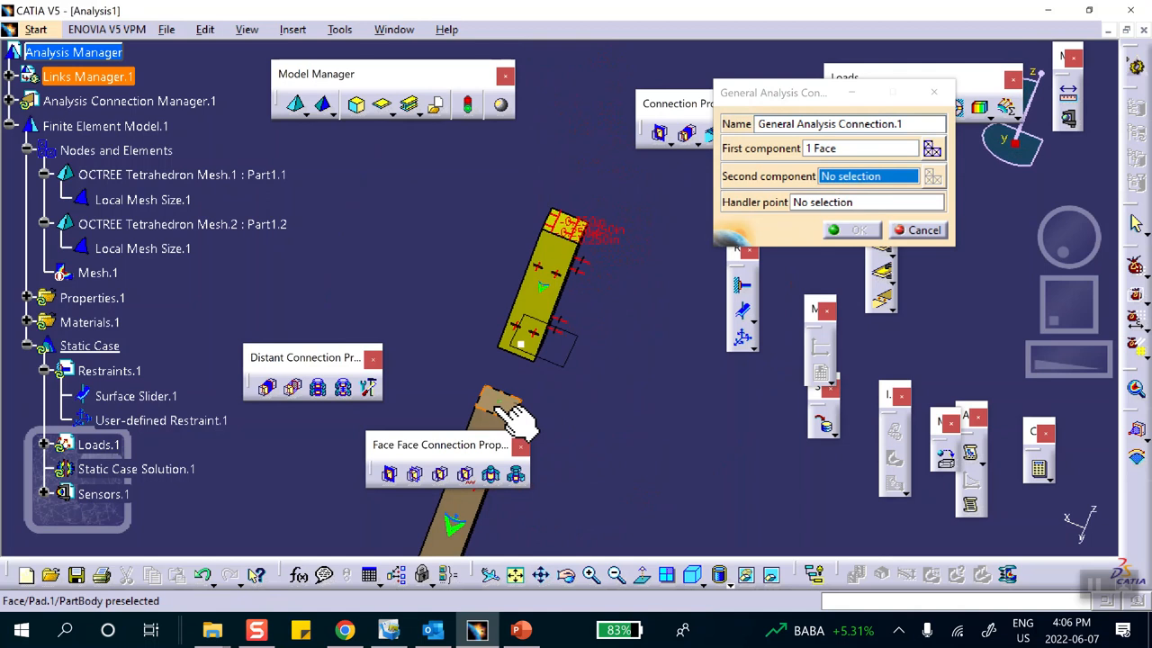
pyautogui.click(497, 402)
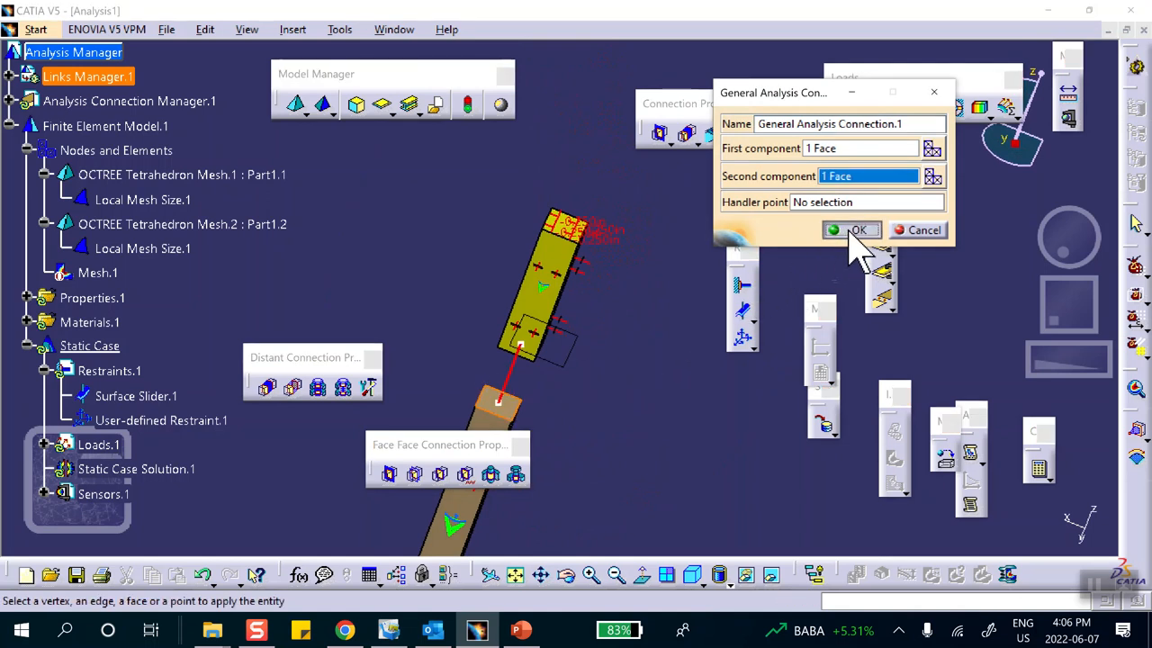
pyautogui.click(852, 232)
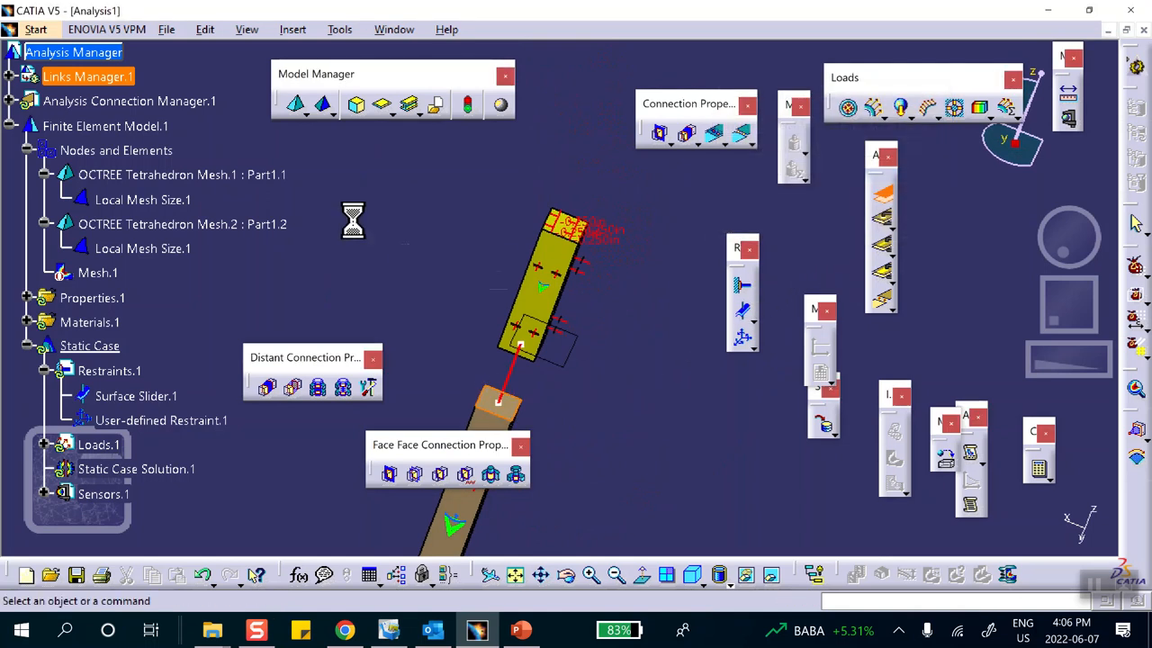
# Apply a Contact Connection Property to General Analysis Connection.1 and expand Properties.1 to list it.
pyautogui.click(8, 102)
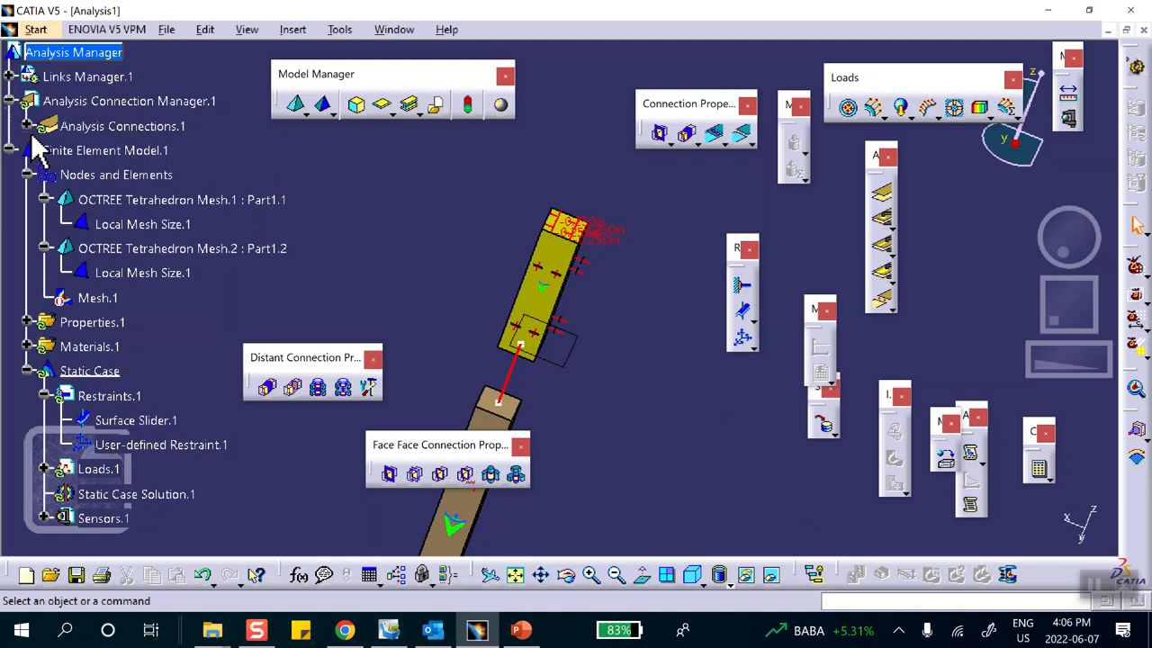
pyautogui.click(27, 126)
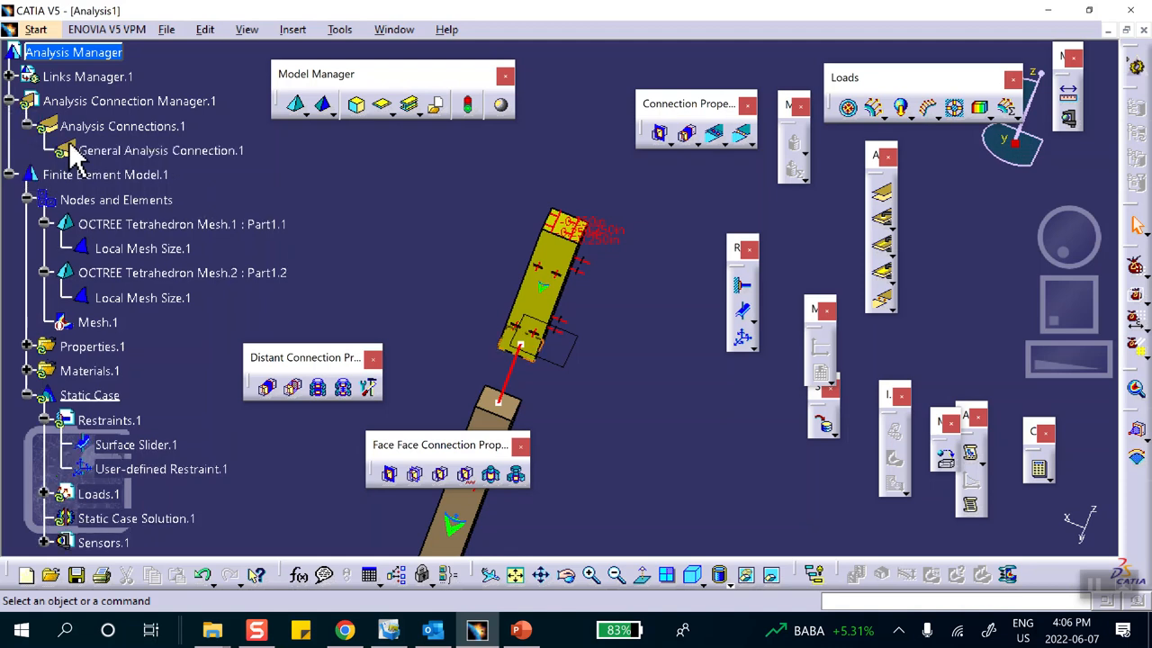
pyautogui.click(668, 137)
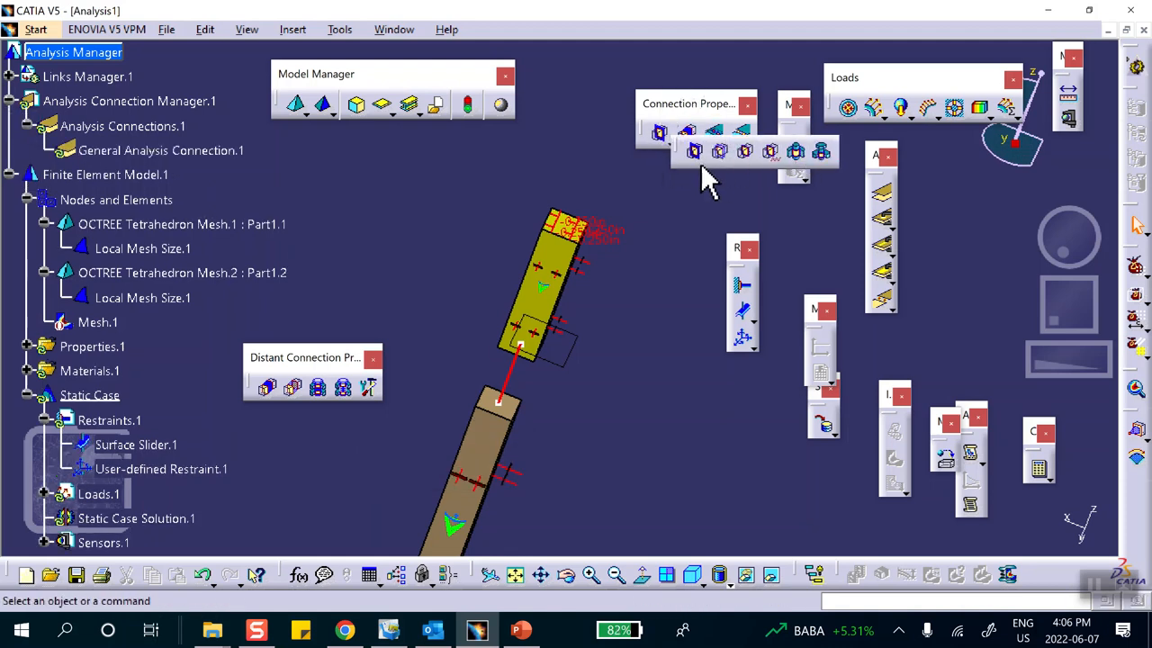
pyautogui.moveTo(673, 151); pyautogui.dragTo(689, 206)
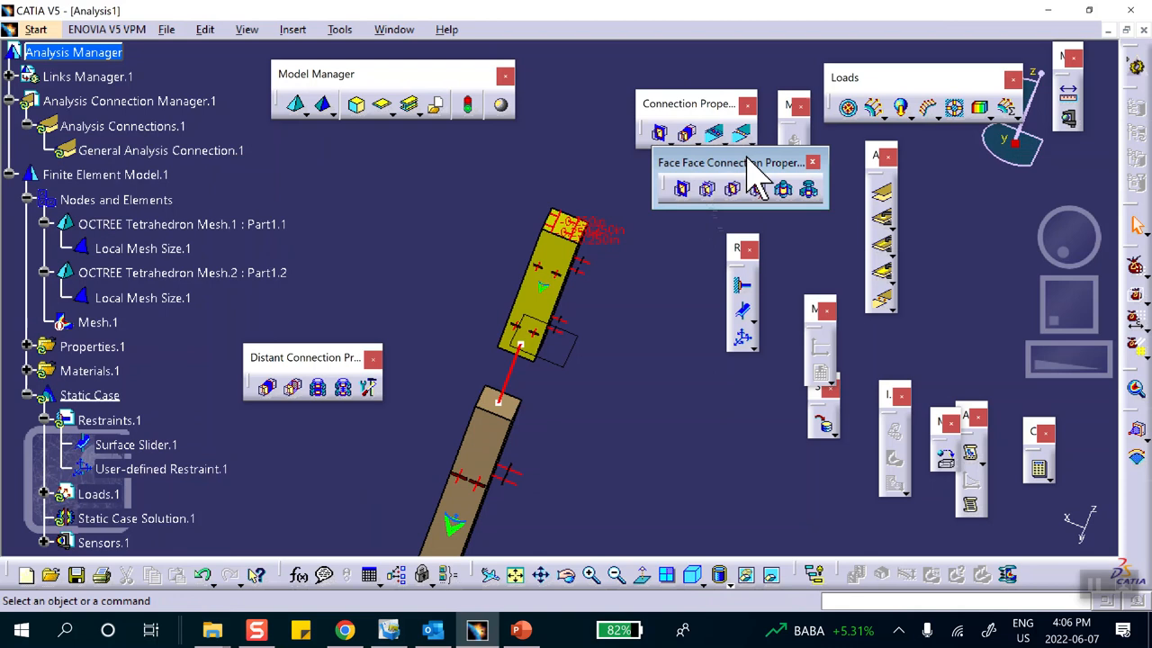
pyautogui.click(710, 192)
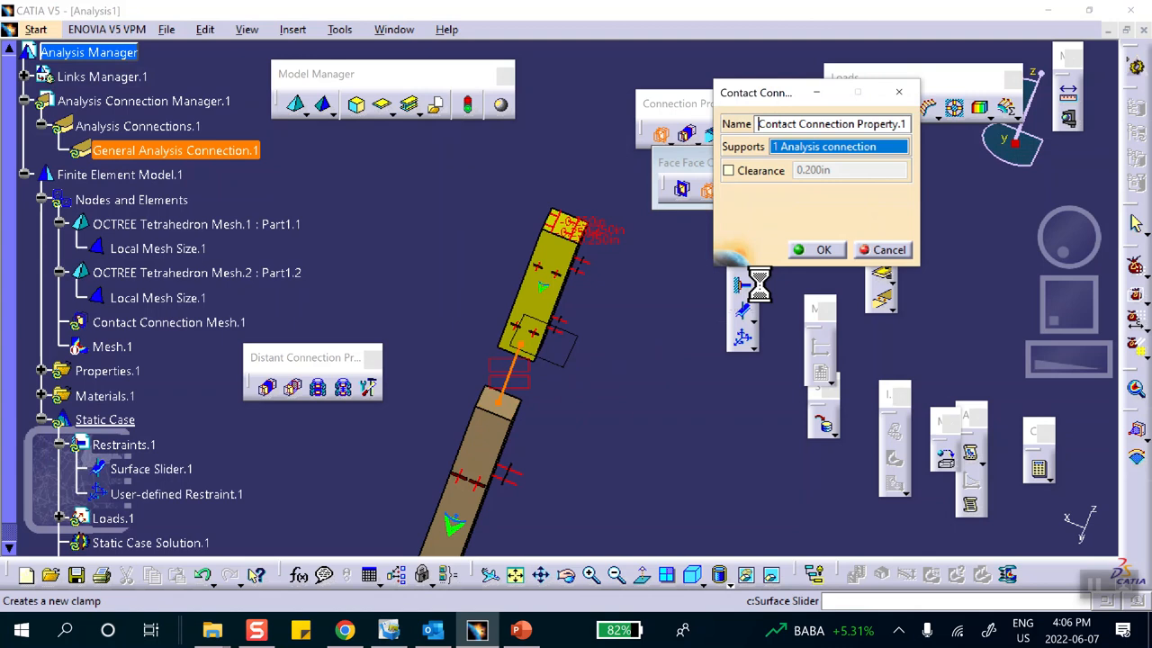
pyautogui.click(819, 250)
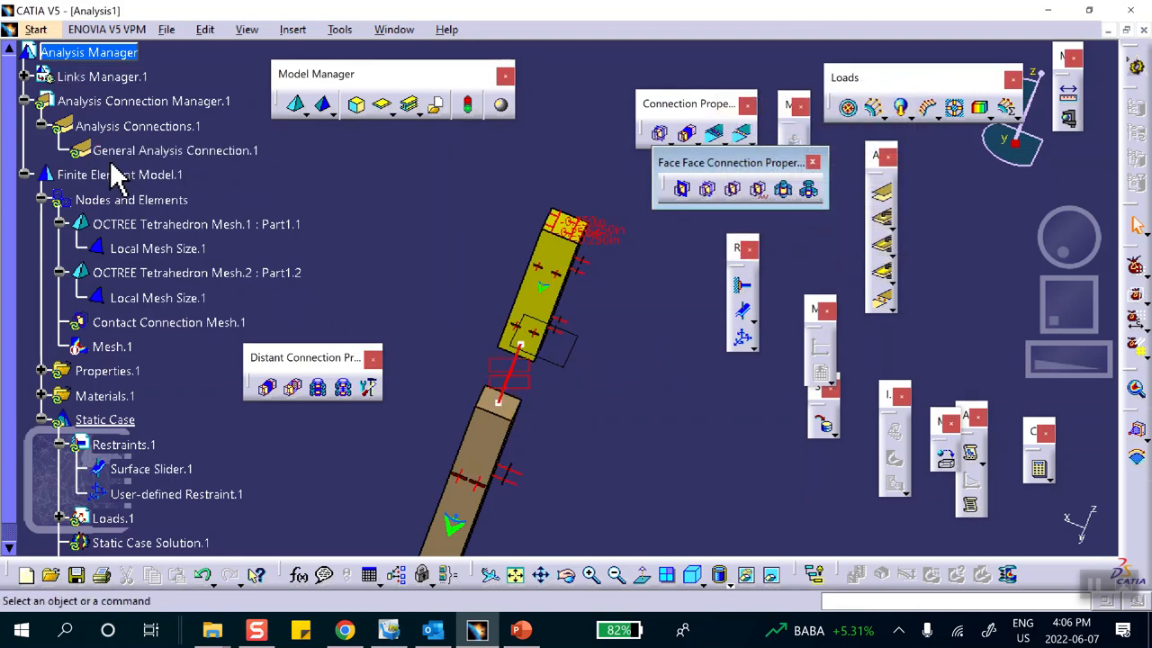
pyautogui.scroll(-1, 126, 340)
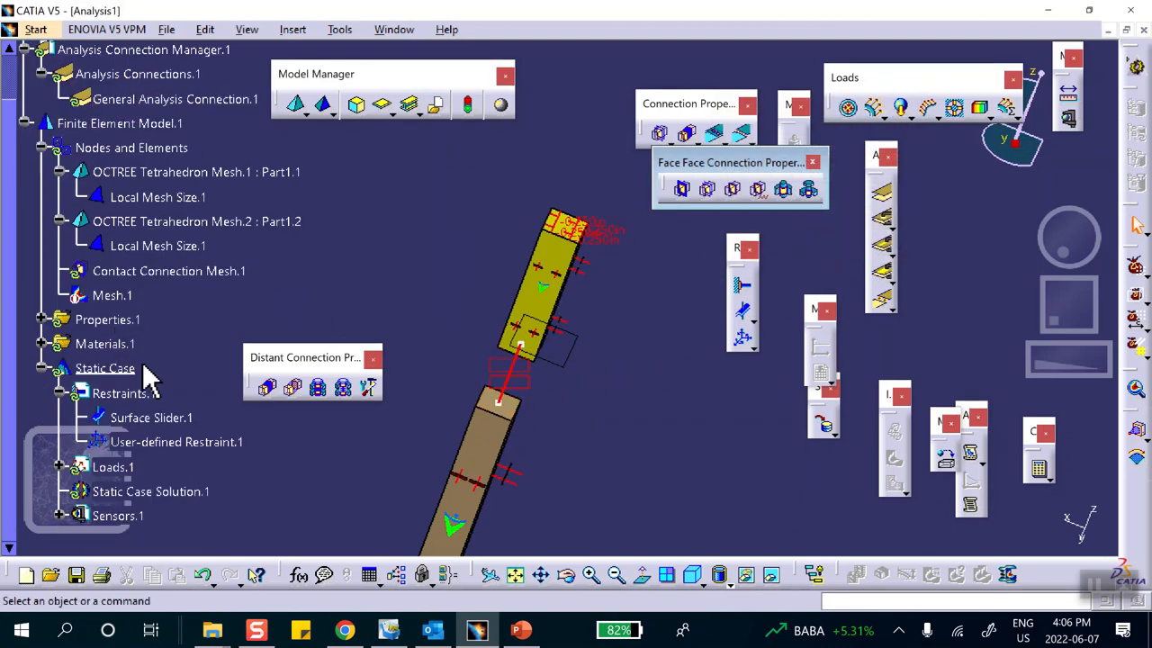
pyautogui.scroll(-1, 180, 351)
pyautogui.scroll(-1, 212, 364)
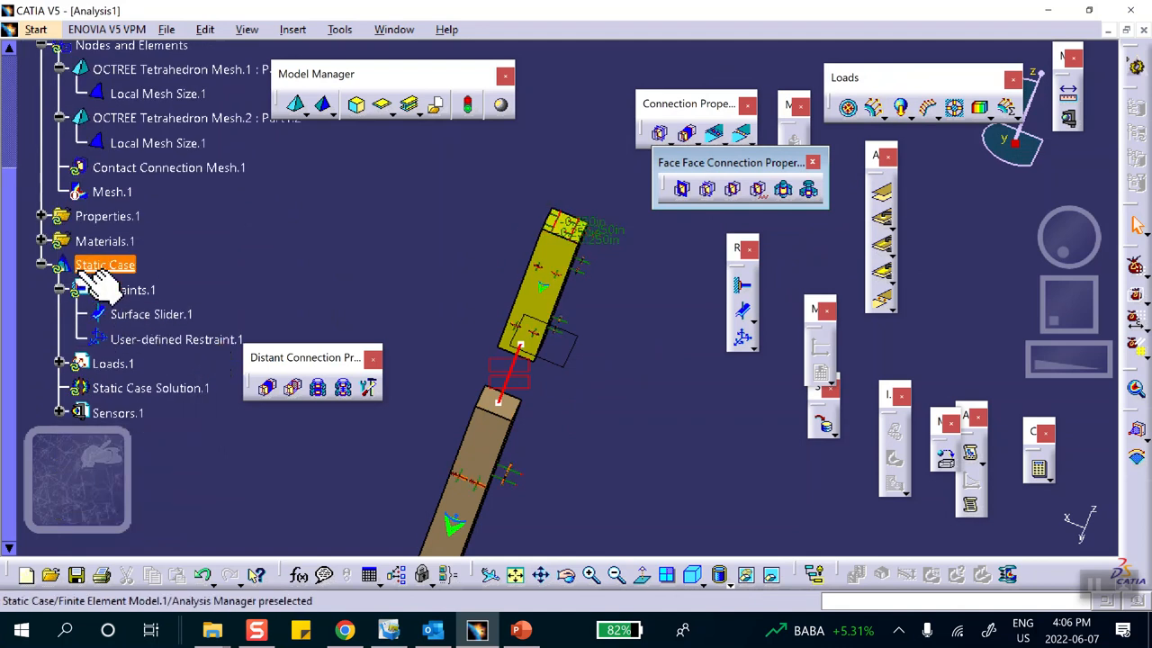
pyautogui.click(42, 216)
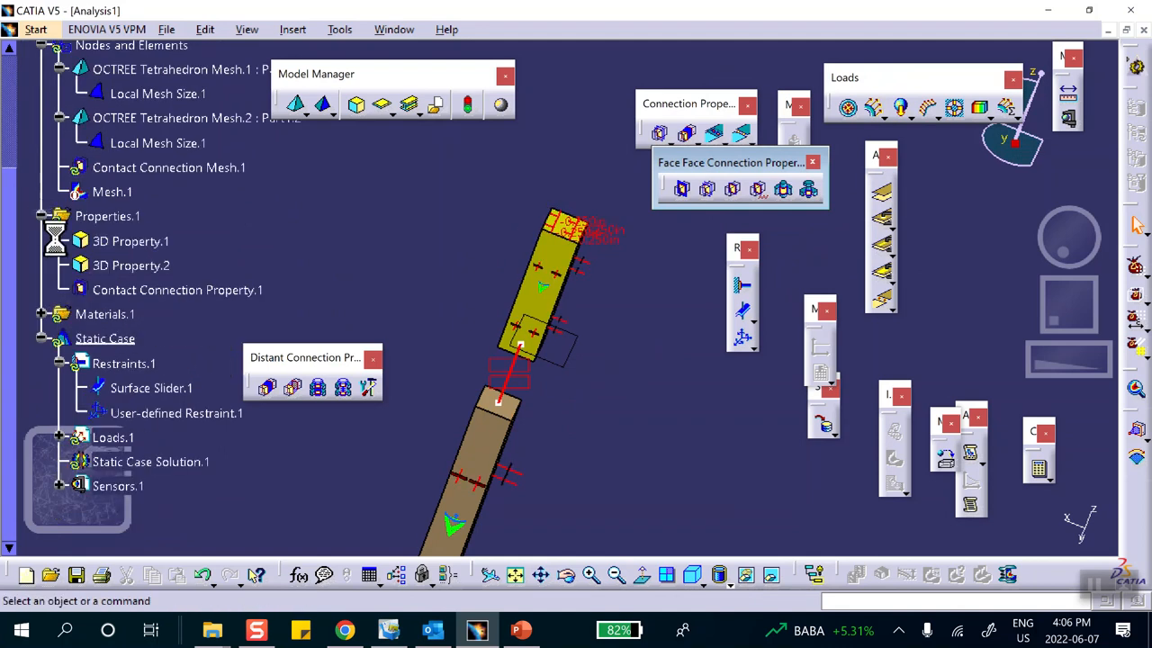
# Keep Contact Connection Property.1 with clearance, friction ratio and no-sliding unchecked, then start Compute.
pyautogui.doubleClick(205, 290)
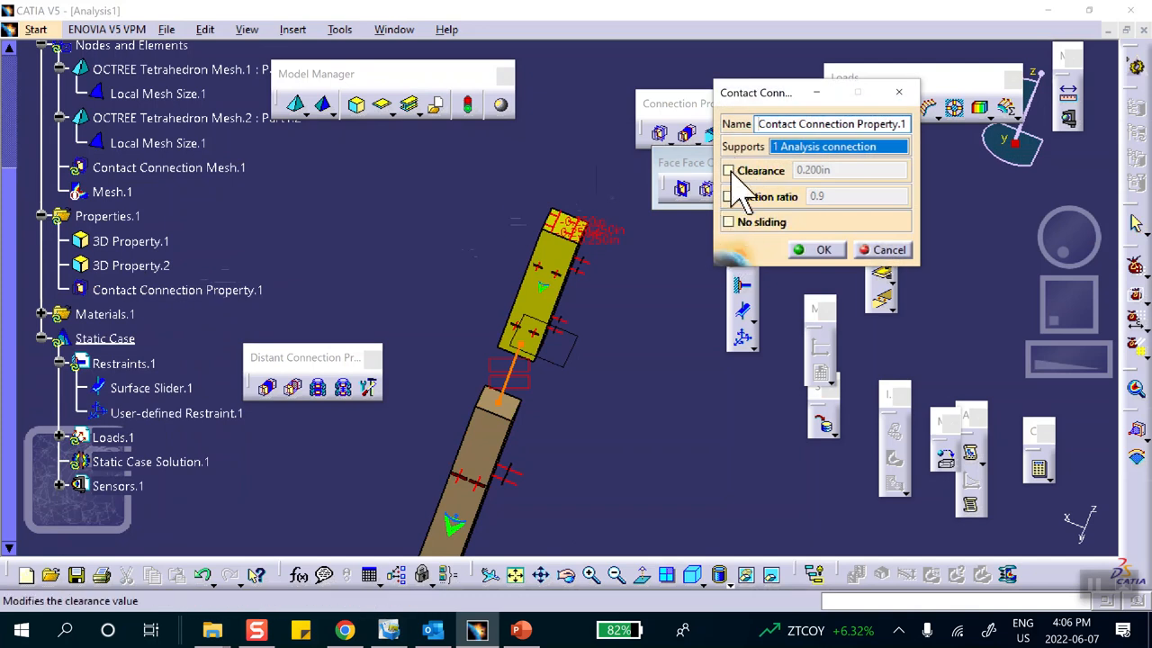
pyautogui.click(820, 250)
pyautogui.moveTo(545, 180); pyautogui.dragTo(481, 252, button='middle')
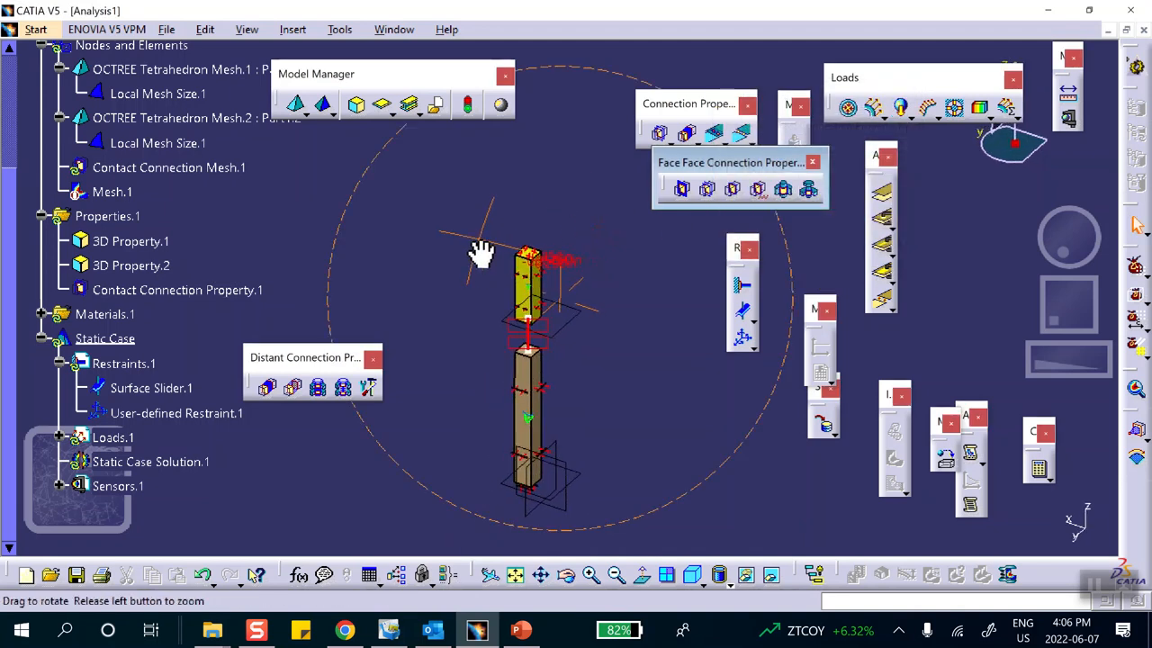
pyautogui.moveTo(588, 342); pyautogui.dragTo(621, 253, button='middle')
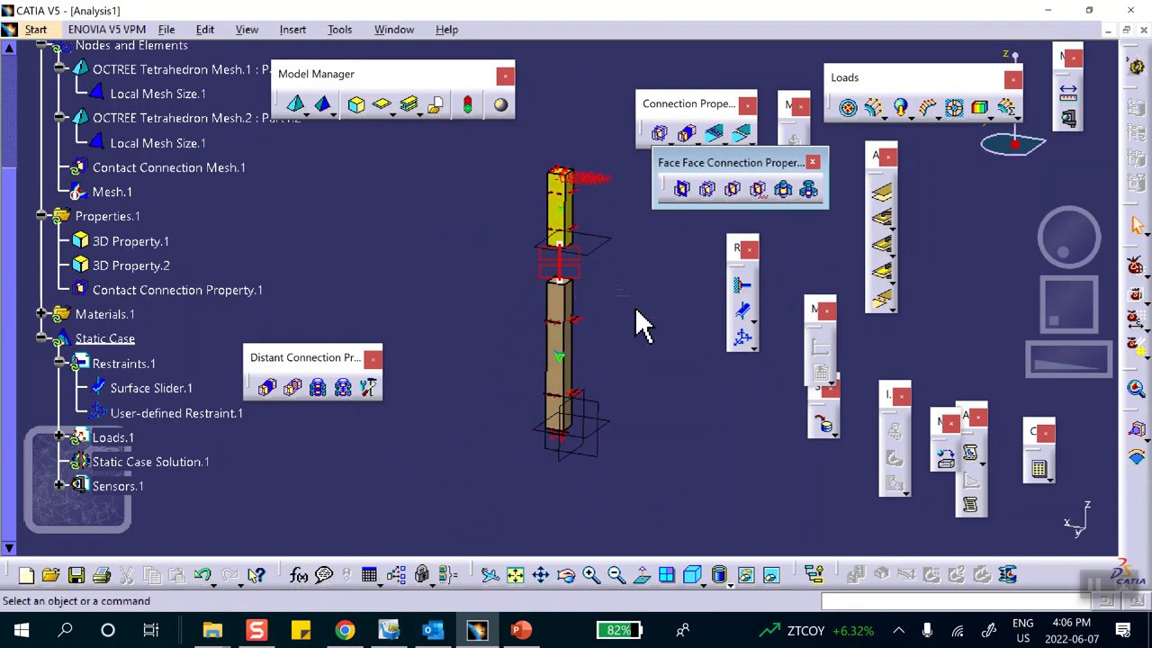
pyautogui.click(1039, 469)
# Run the full computation twice, dismissing the contact mesh error each time, then select Plane.1.
pyautogui.click(956, 316)
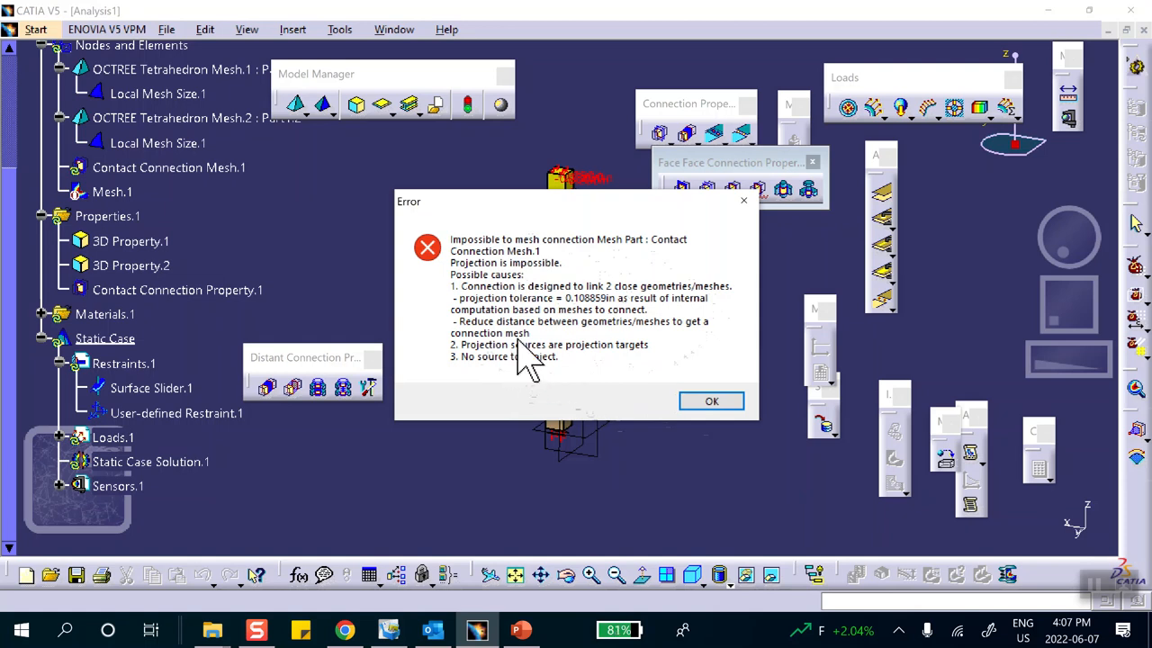
pyautogui.click(713, 403)
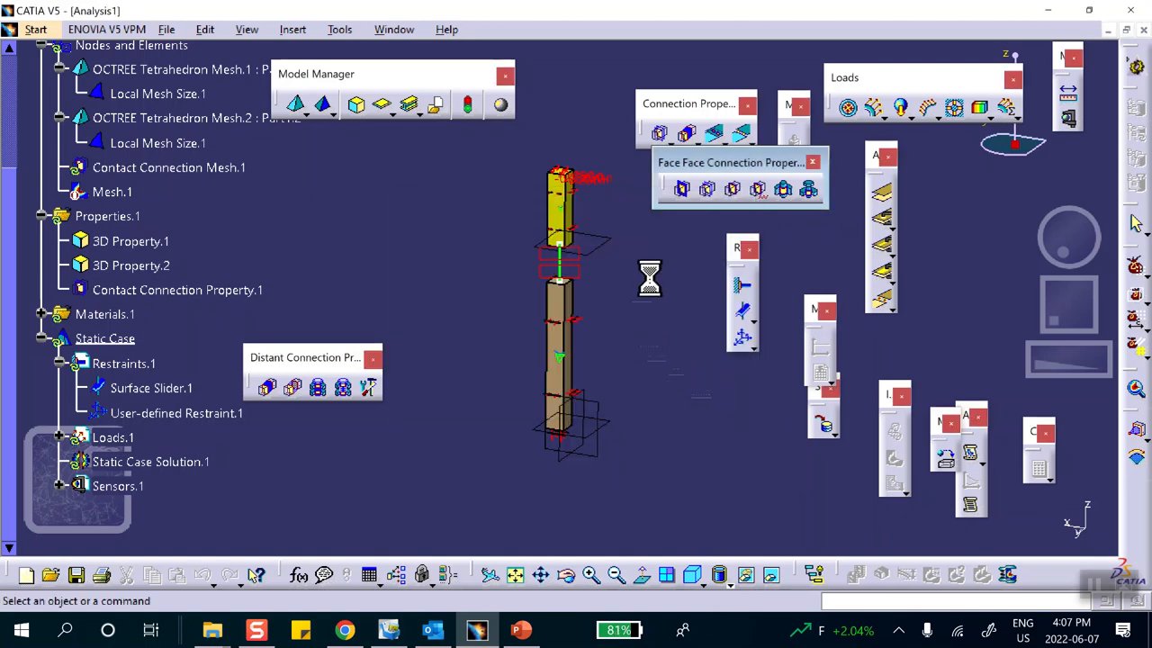
pyautogui.click(1039, 469)
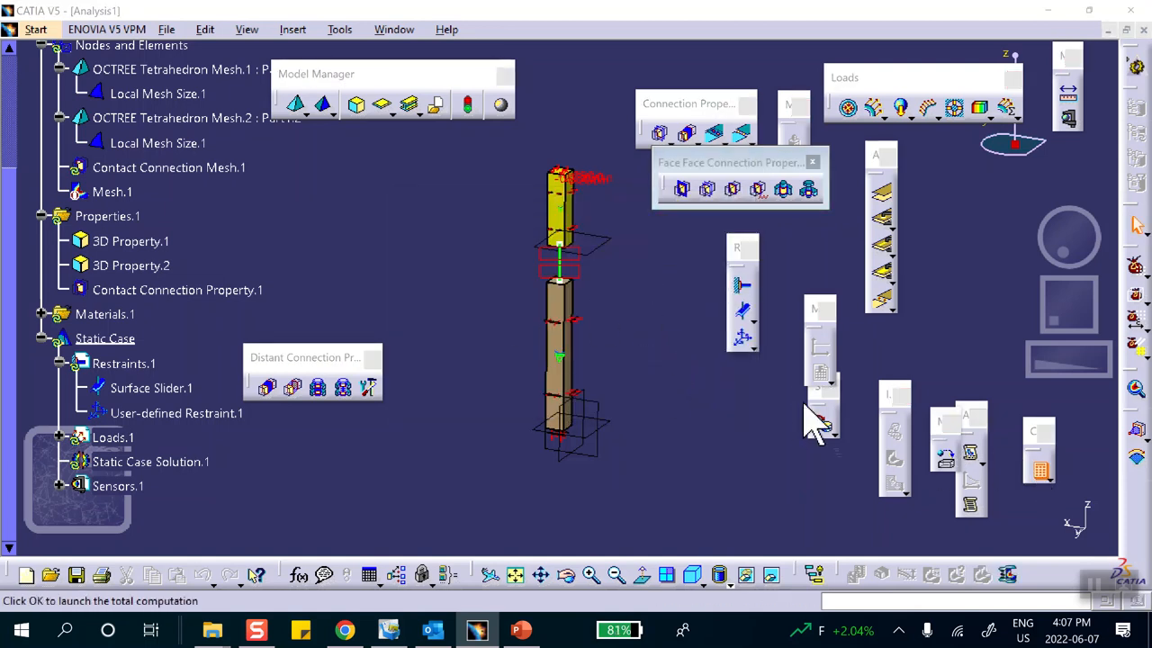
pyautogui.click(949, 315)
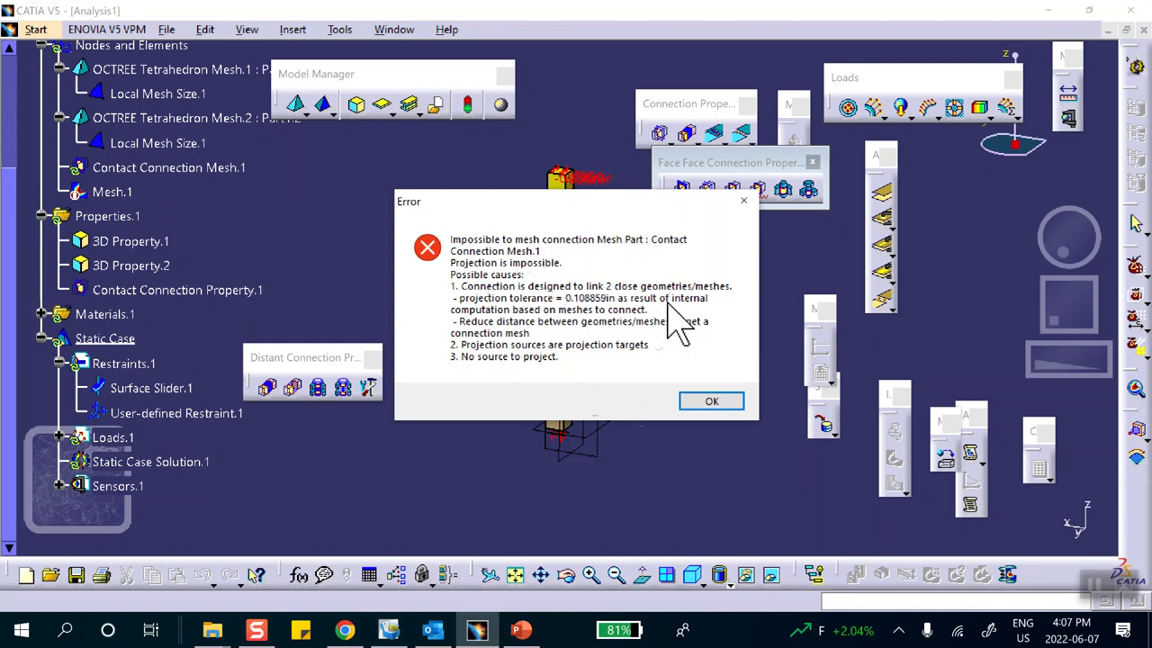
pyautogui.click(711, 405)
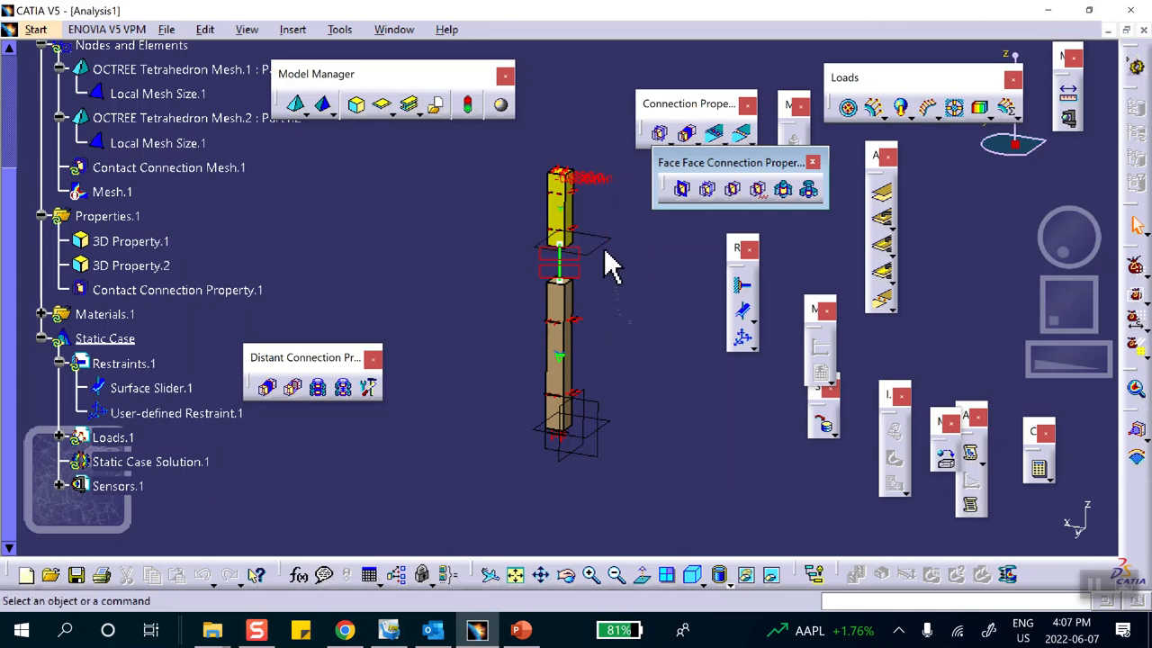
pyautogui.click(605, 248)
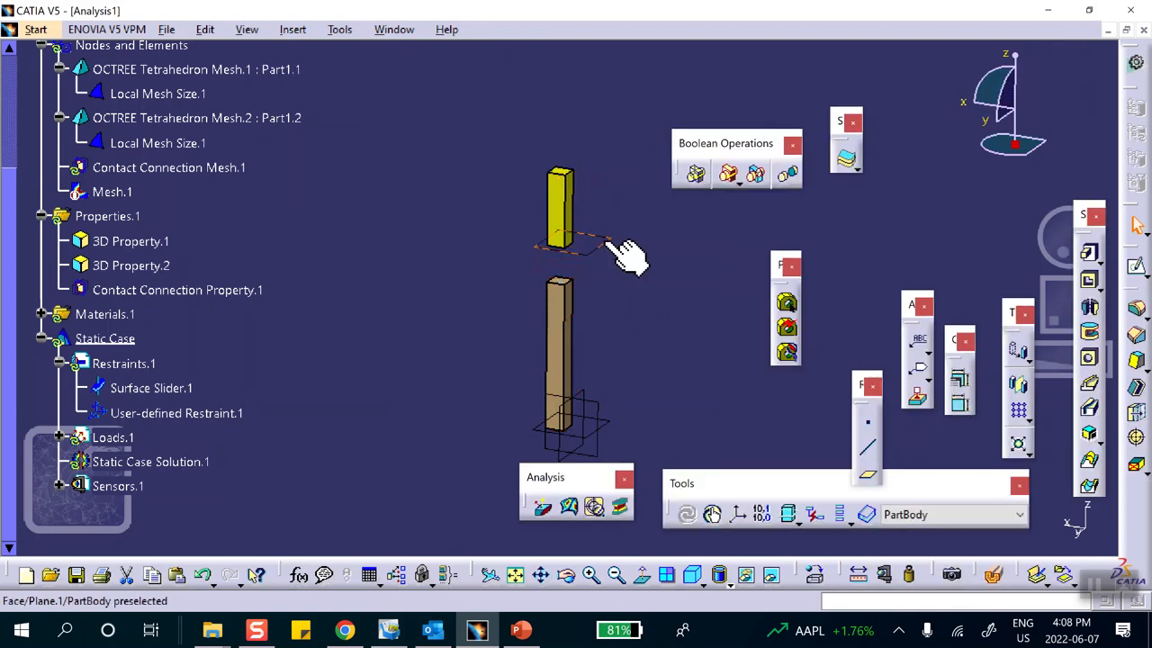
# Change Plane.1's offset to -2 so the yellow bar nearly meets the brown bar.
pyautogui.doubleClick(615, 249)
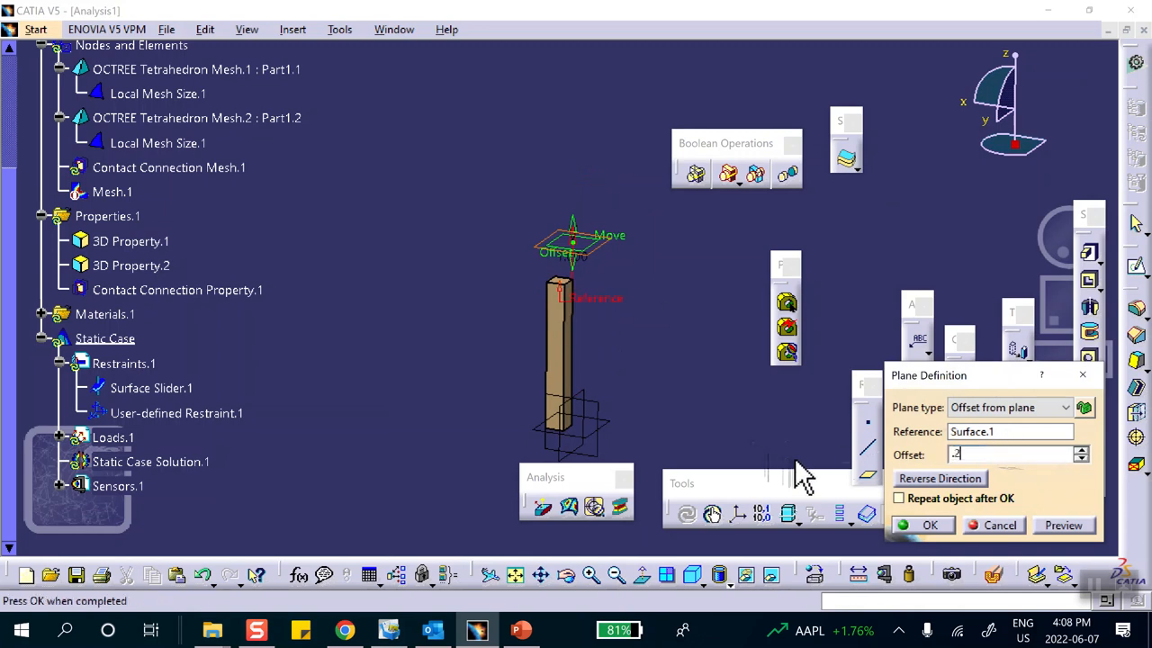
pyautogui.click(934, 528)
pyautogui.moveTo(671, 305); pyautogui.dragTo(635, 225, button='middle')
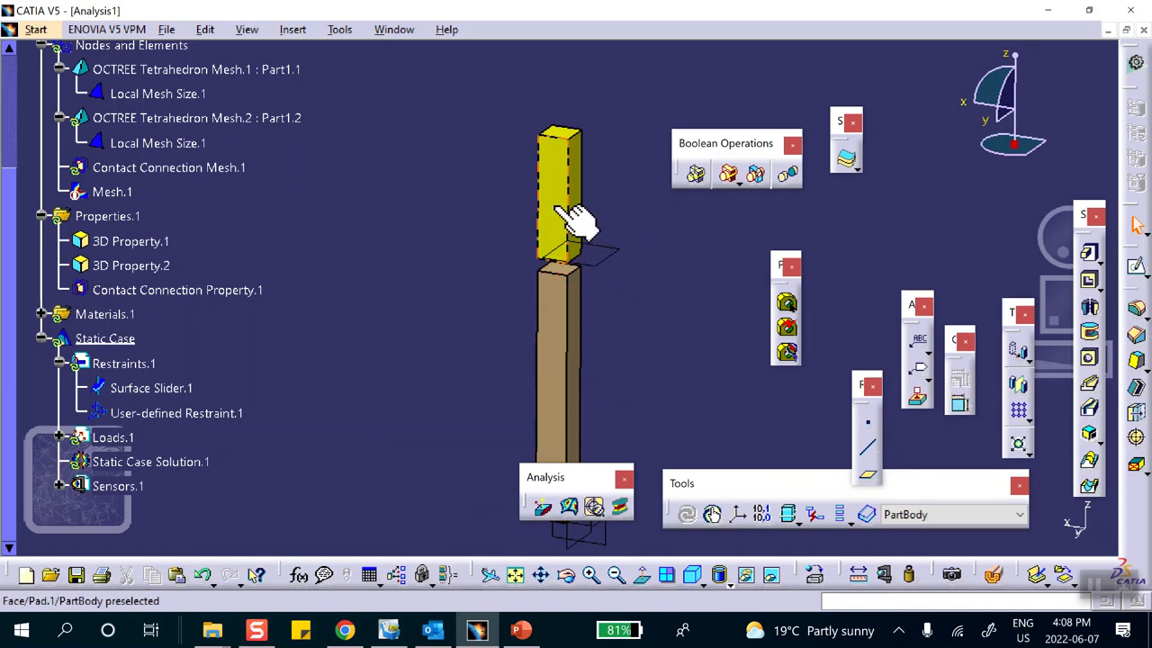
pyautogui.moveTo(624, 381); pyautogui.dragTo(515, 342, button='middle')
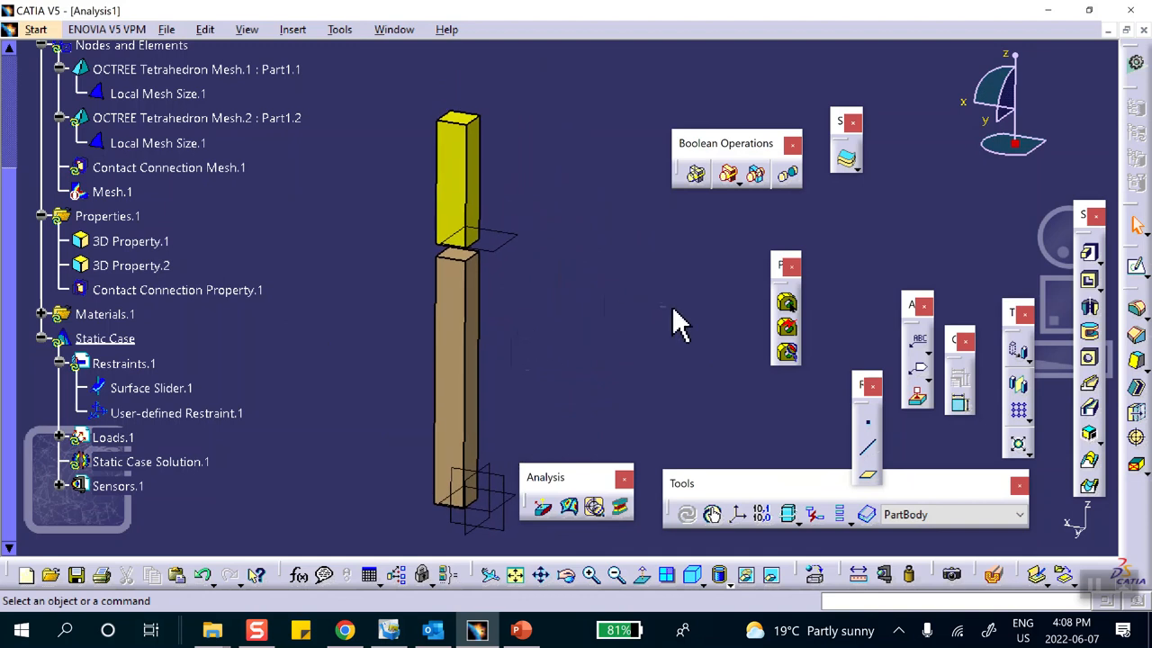
pyautogui.scroll(-2, 212, 387)
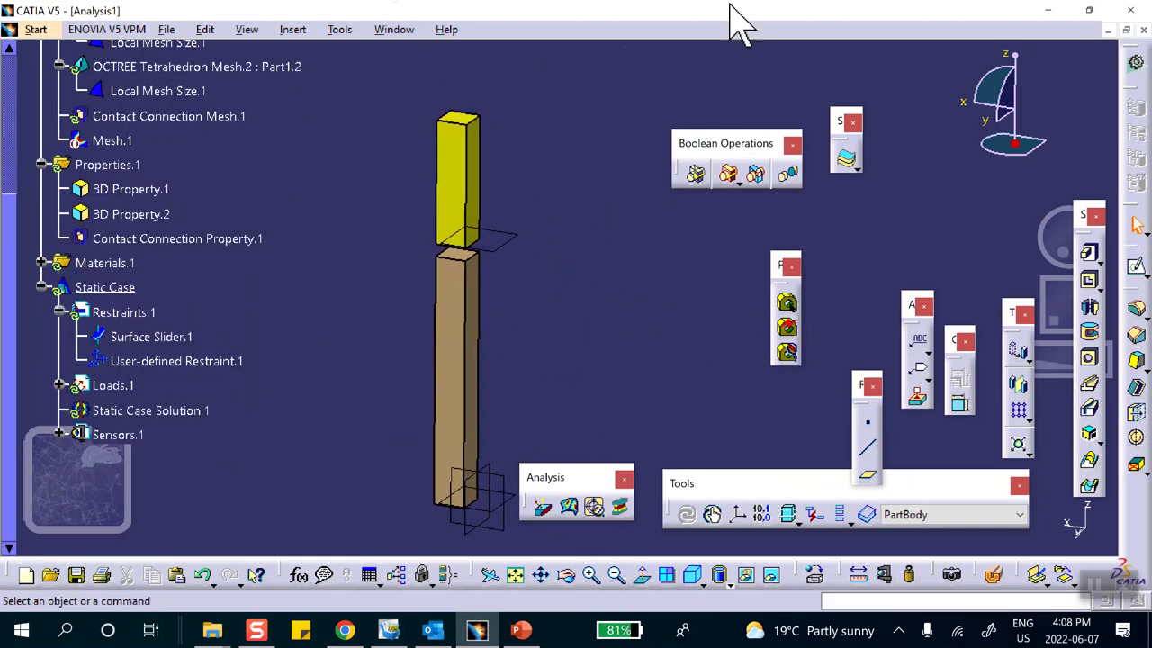
pyautogui.click(1136, 63)
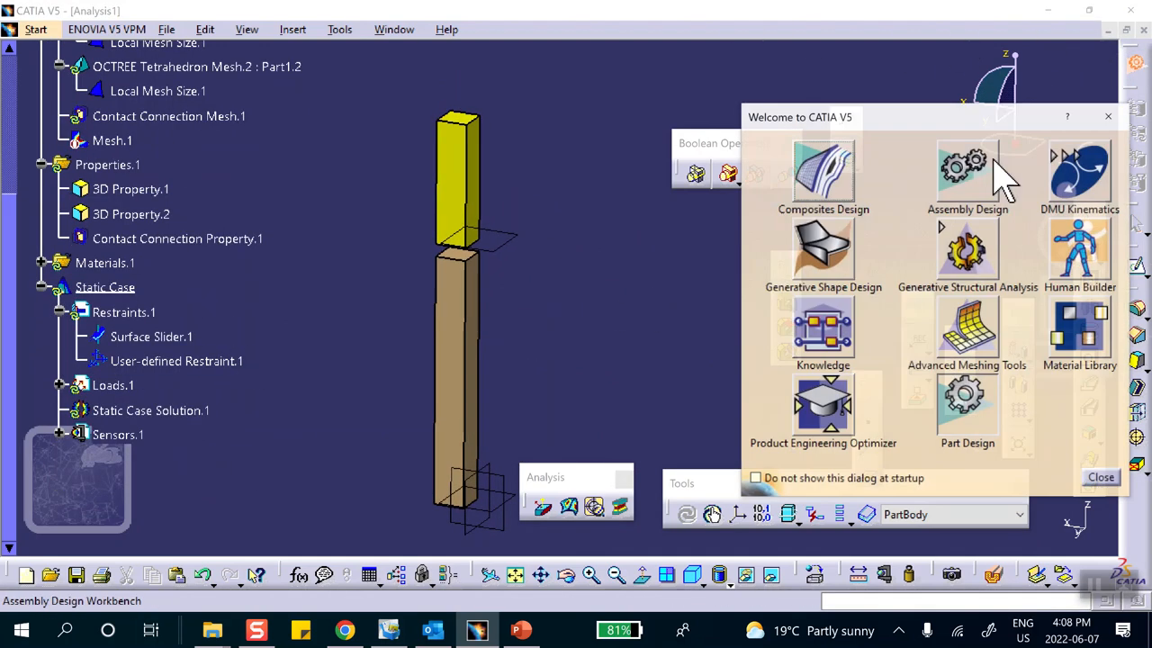
# Return to Generative Structural Analysis and compute the static case with All selected.
pyautogui.click(954, 243)
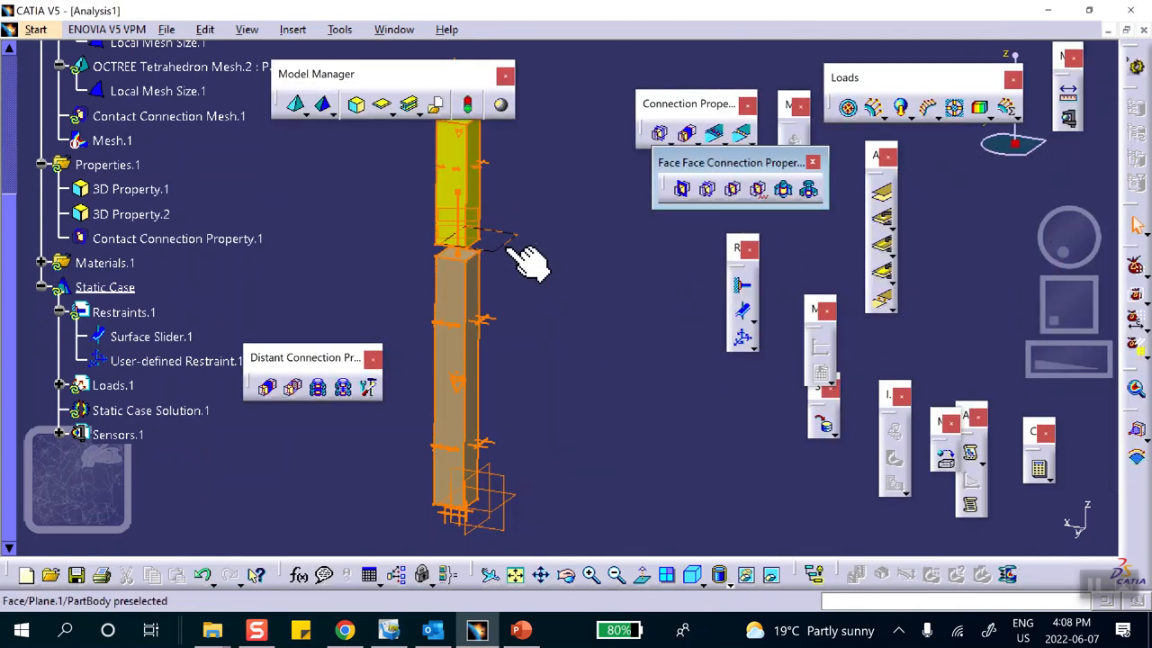
pyautogui.click(1040, 472)
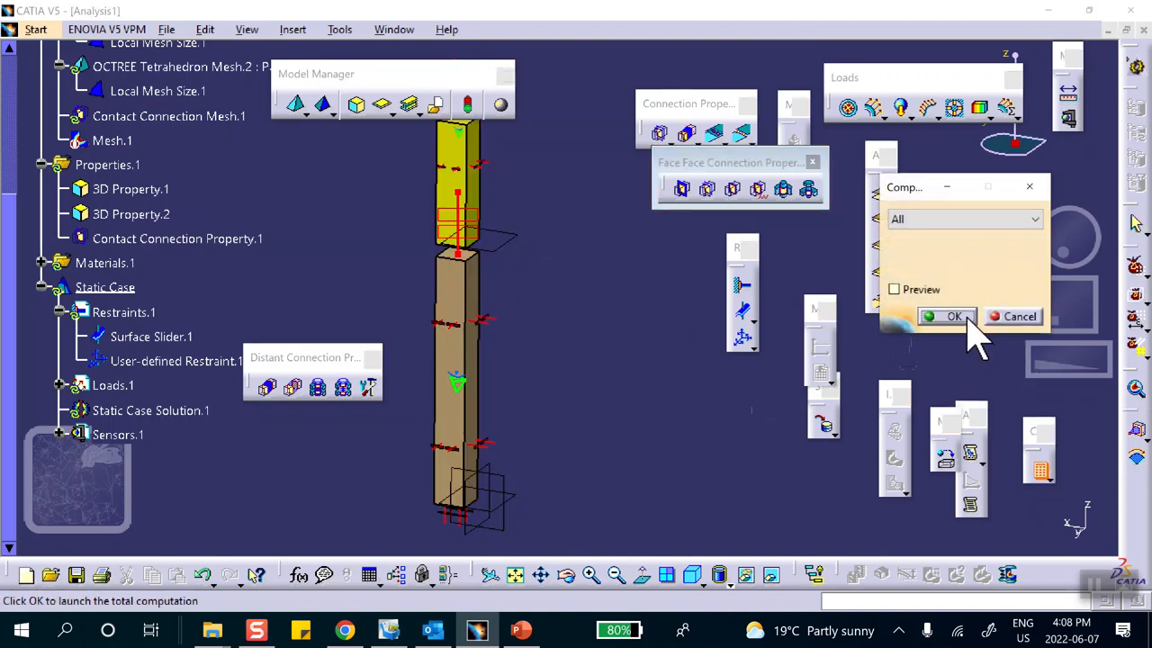
pyautogui.click(954, 317)
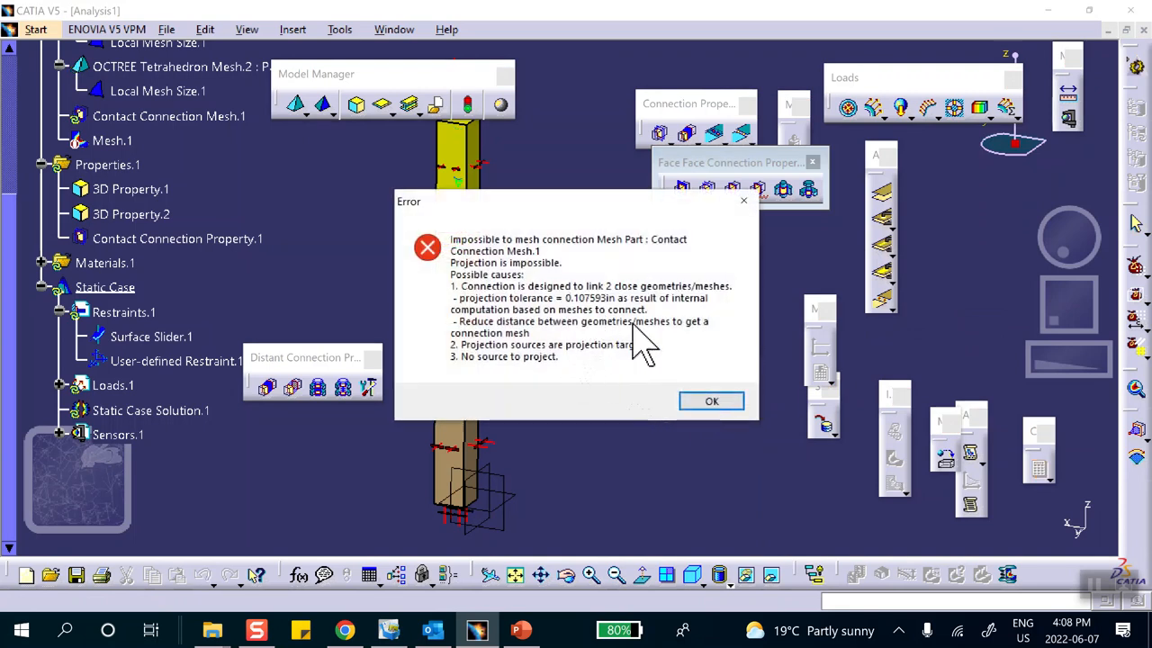
# Dismiss the meshing error and change Plane.1's offset to .1 to narrow the gap.
pyautogui.click(710, 407)
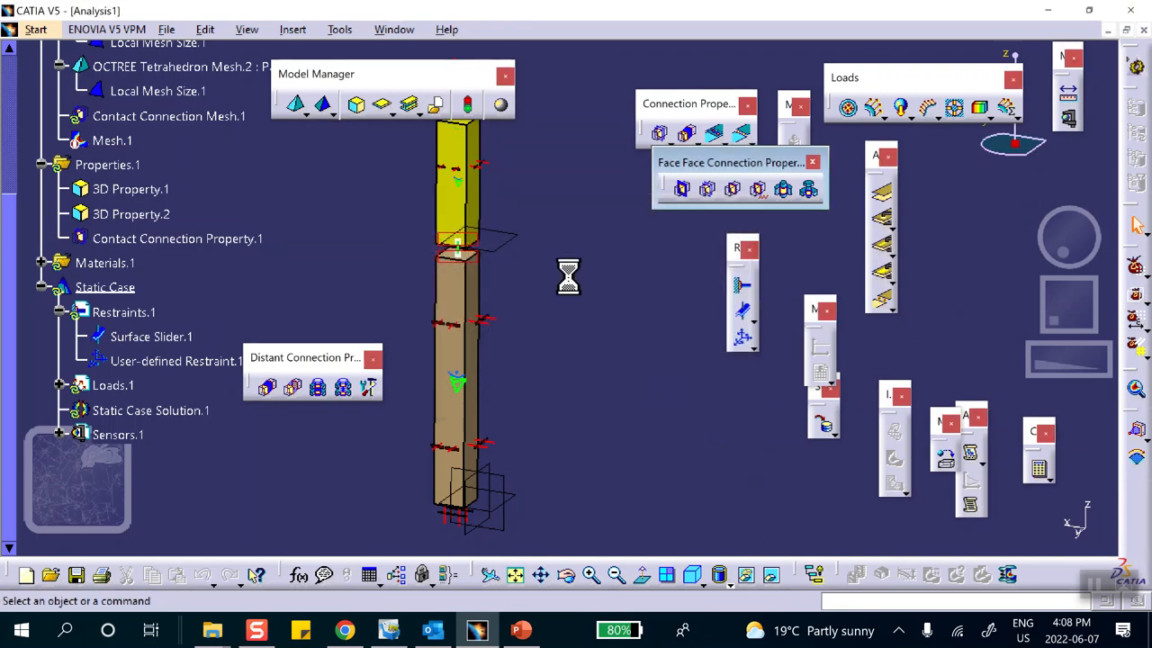
pyautogui.click(511, 240)
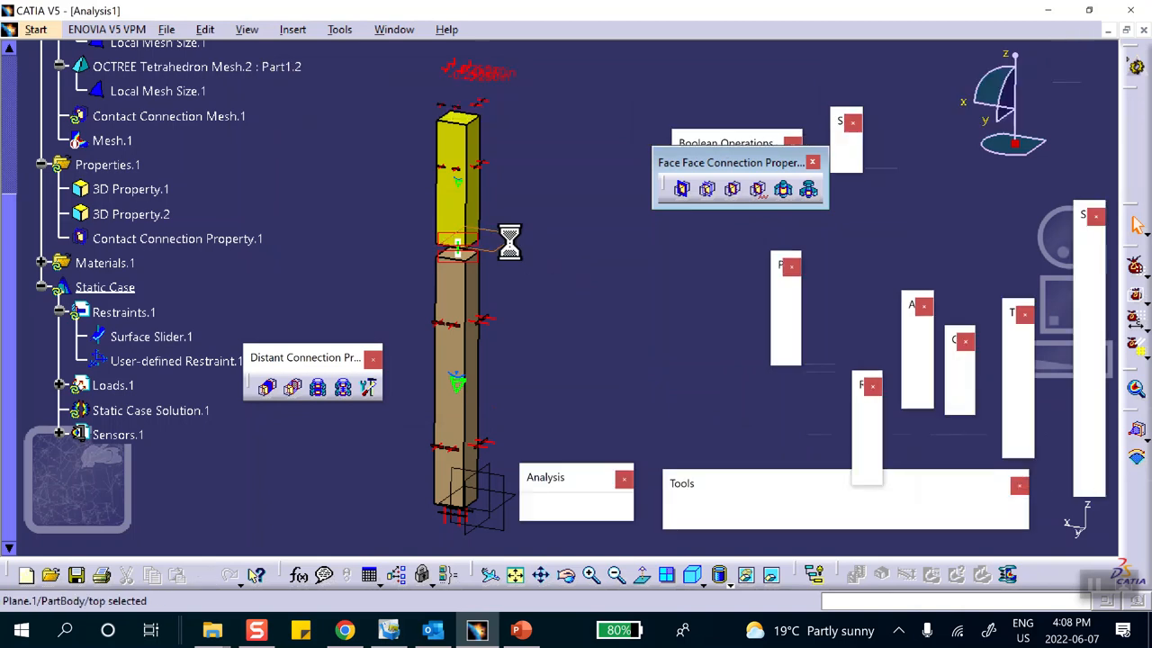
pyautogui.doubleClick(511, 240)
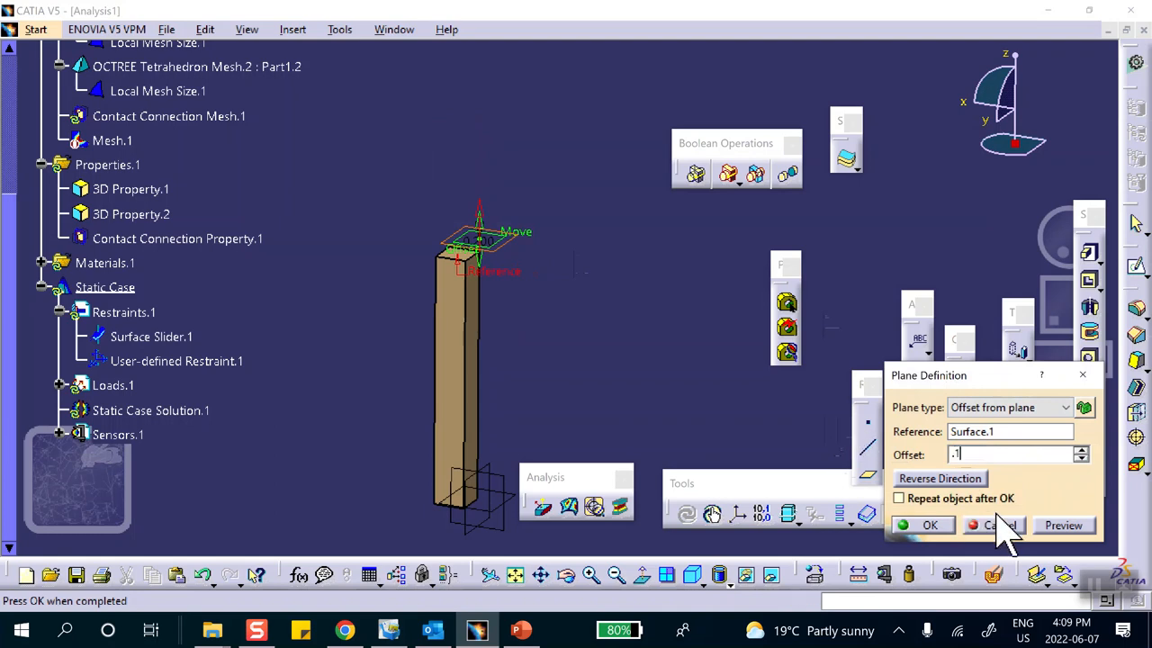
pyautogui.click(949, 528)
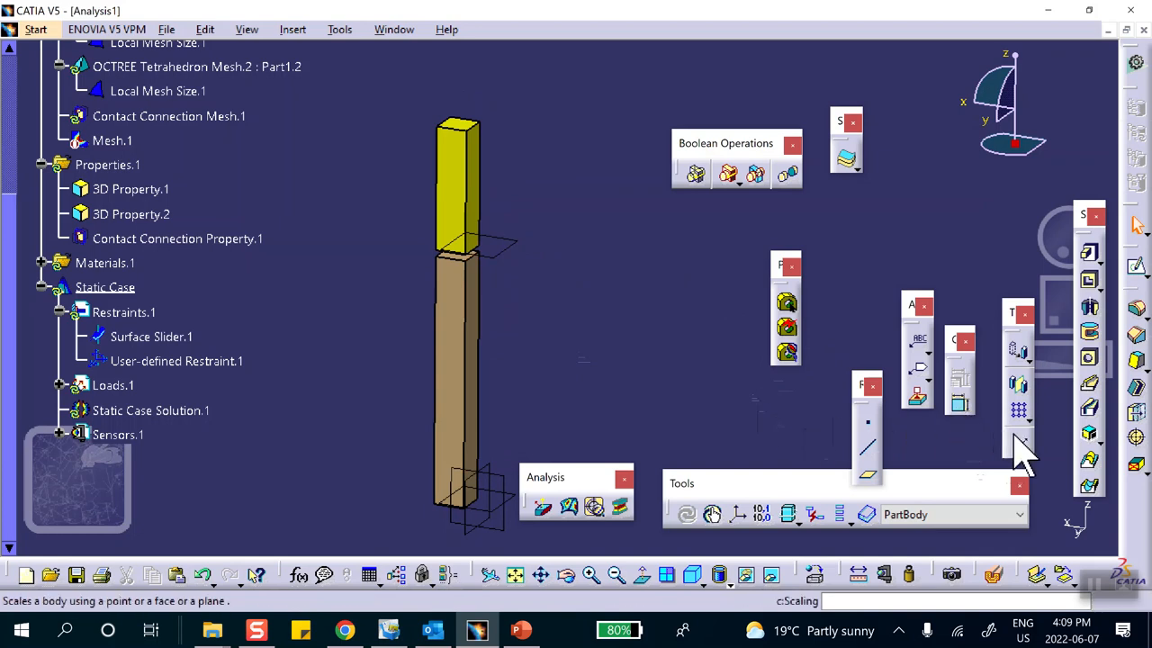
pyautogui.click(1133, 63)
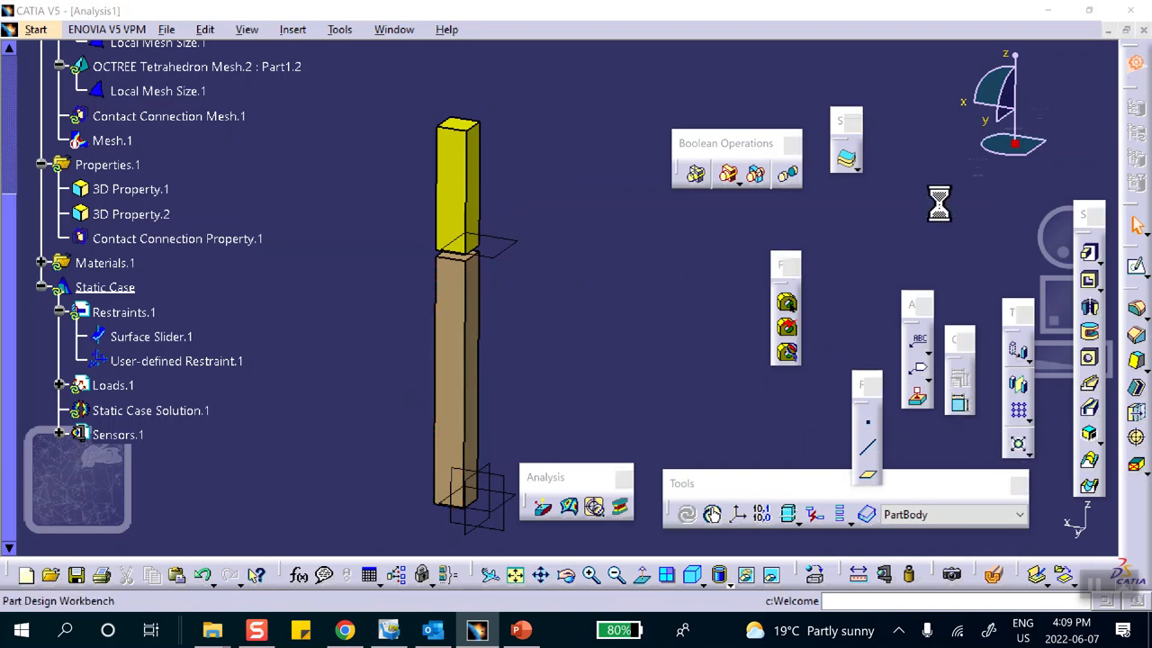
# Switch back to Generative Structural Analysis and compute All, accepting the ignored-rotation warning.
pyautogui.click(820, 252)
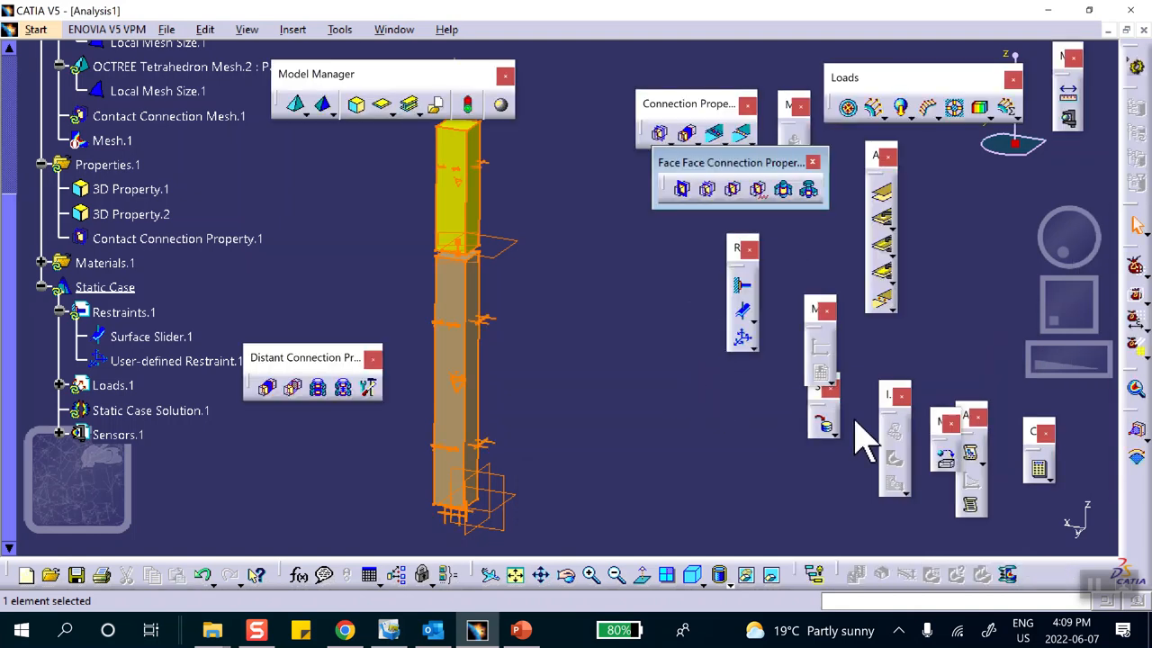
pyautogui.click(1040, 470)
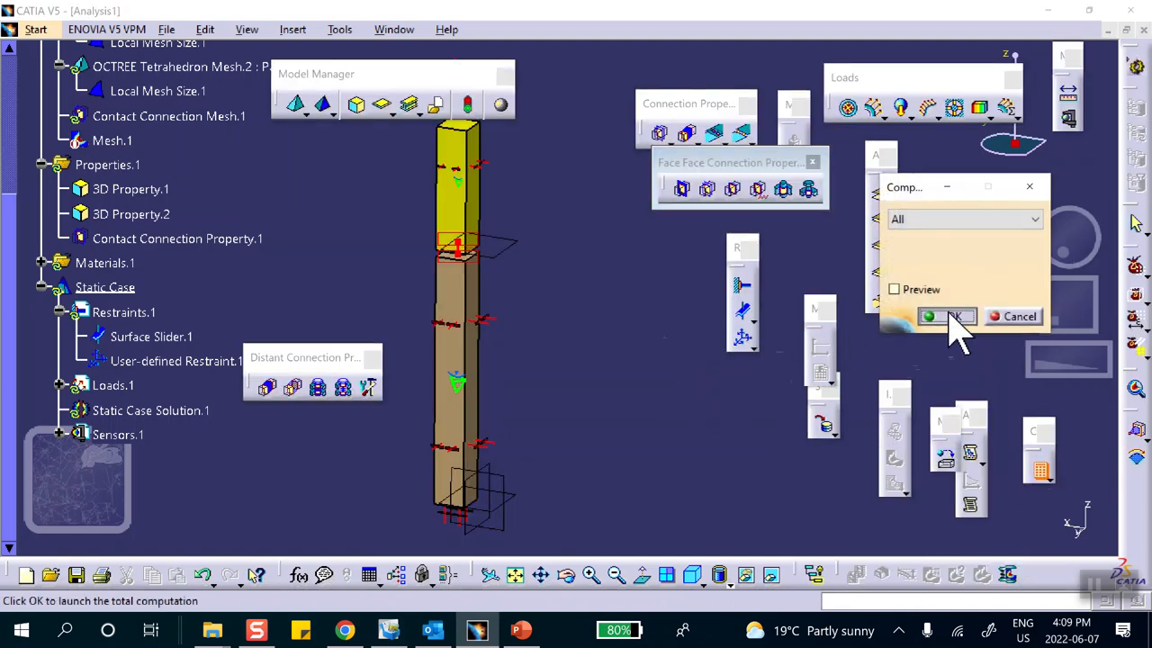
pyautogui.click(954, 317)
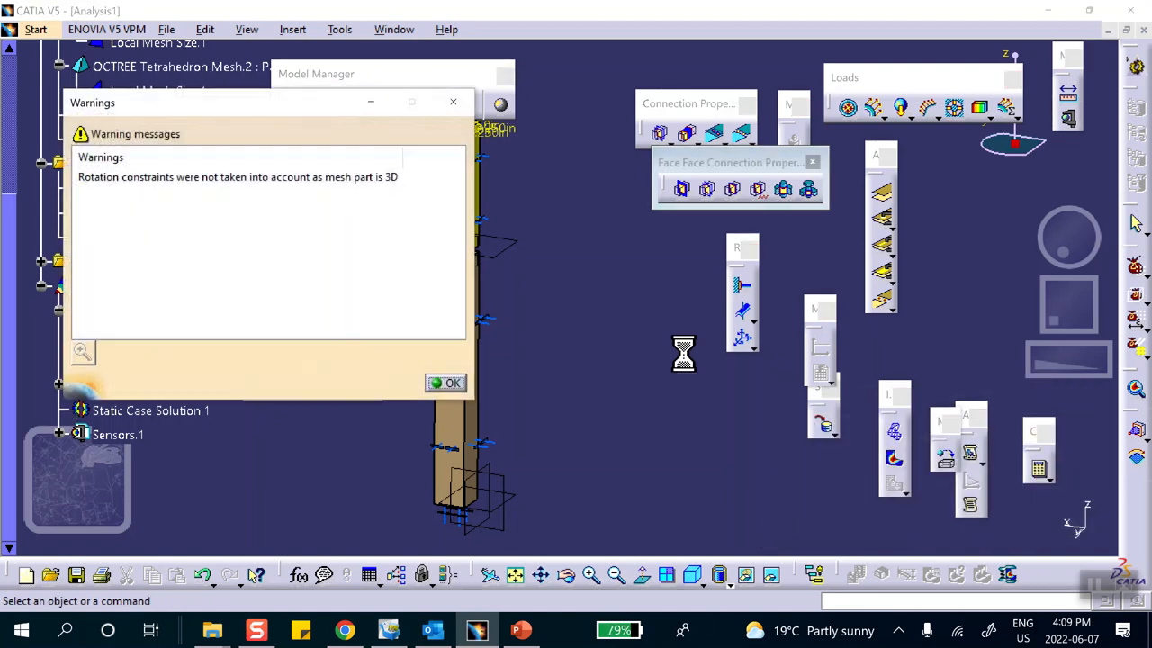
pyautogui.click(447, 383)
pyautogui.moveTo(621, 363); pyautogui.dragTo(661, 395, button='middle')
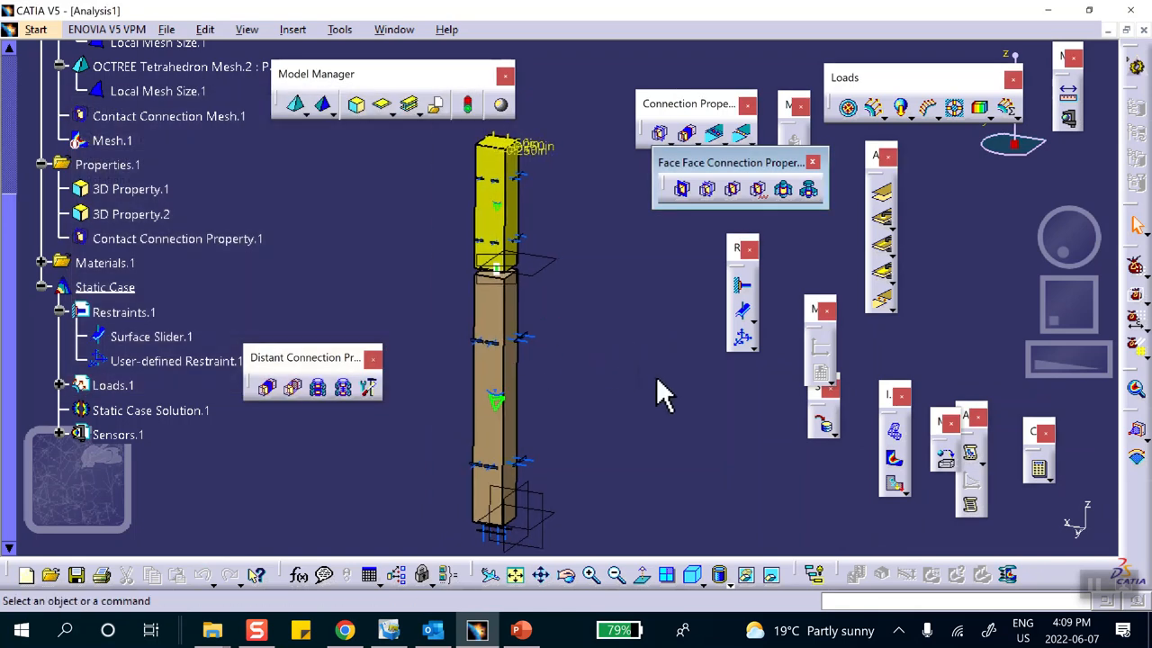
# Display translational displacement magnitude at amplification factor 1 as Average iso contours with material shading.
pyautogui.click(896, 486)
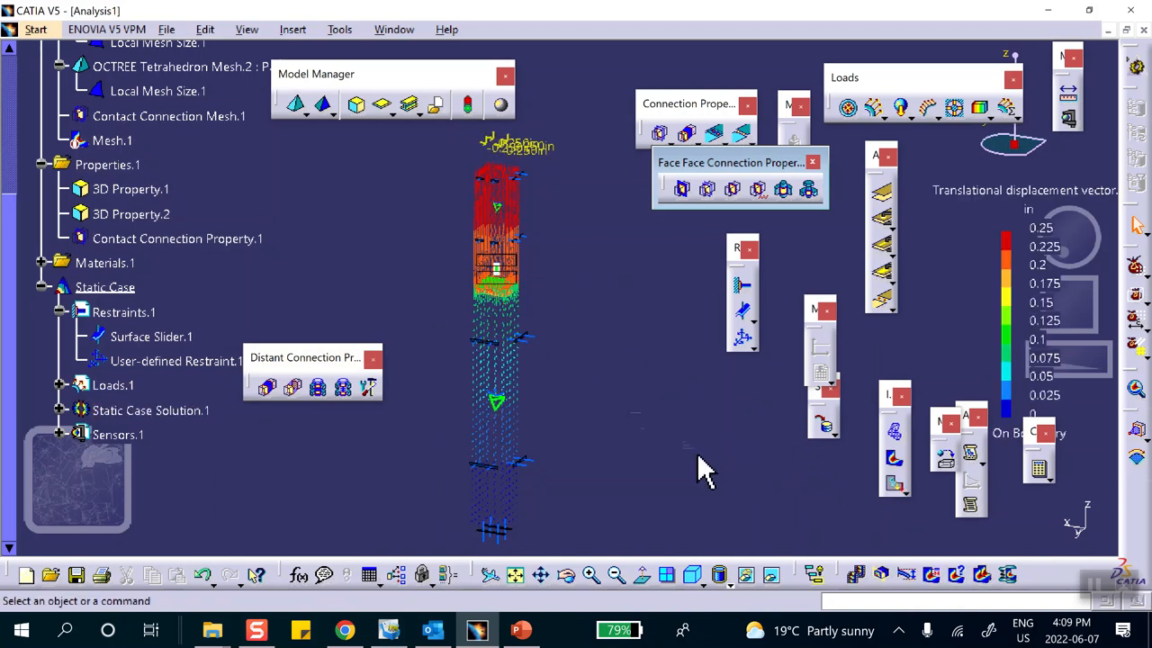
pyautogui.click(882, 576)
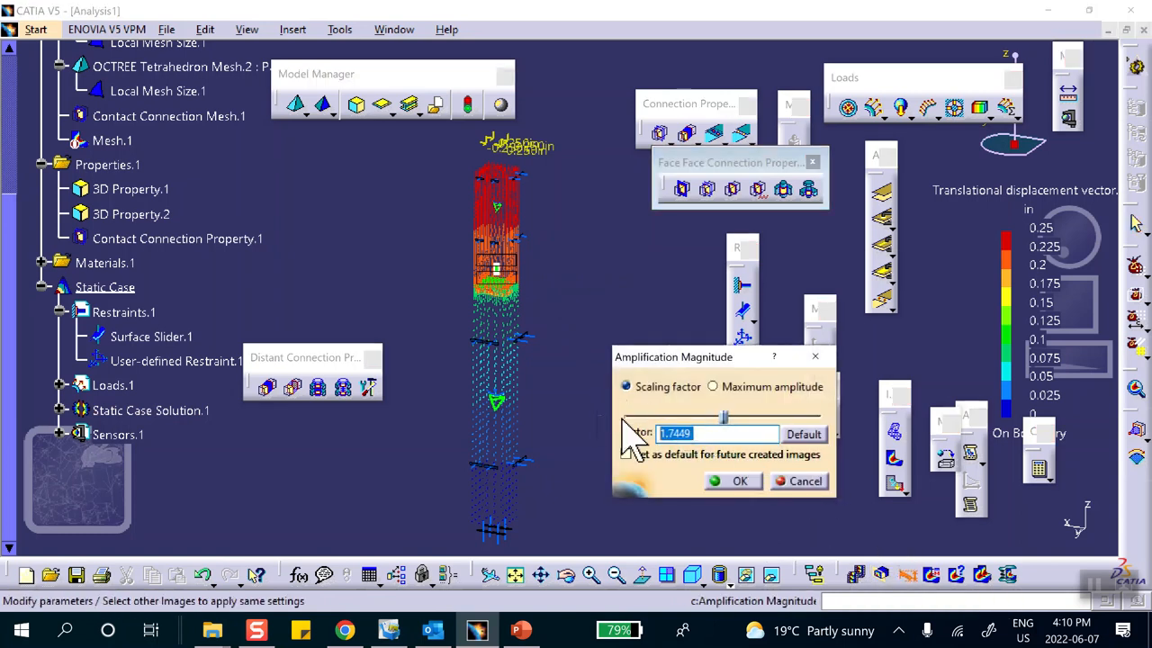
pyautogui.click(738, 482)
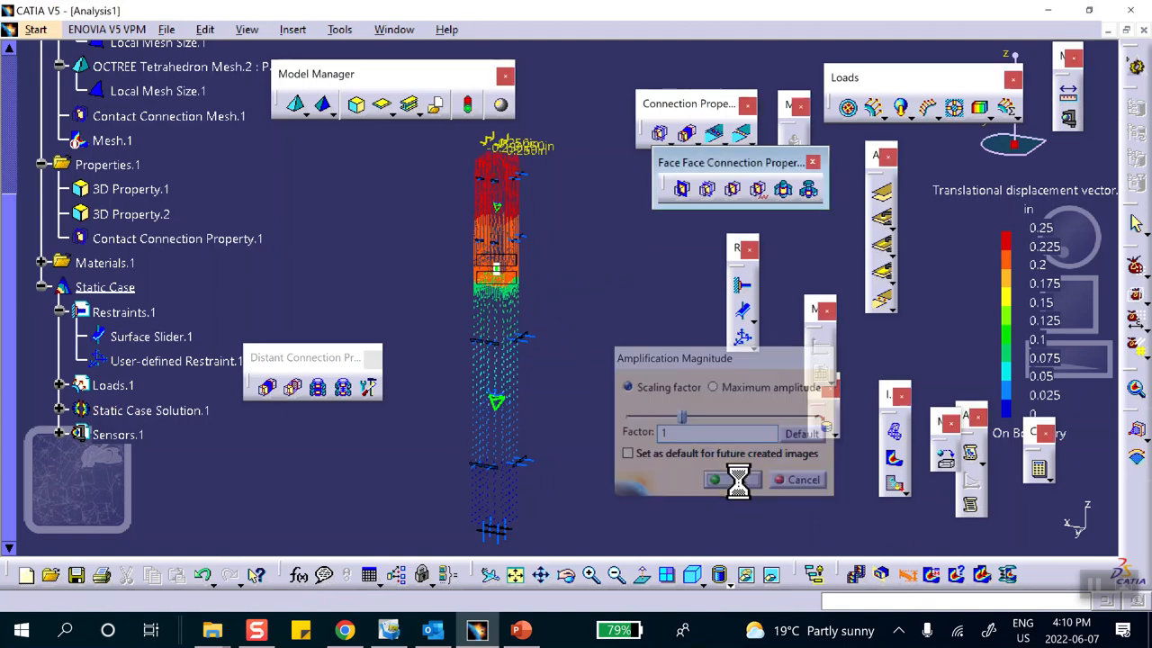
pyautogui.doubleClick(495, 364)
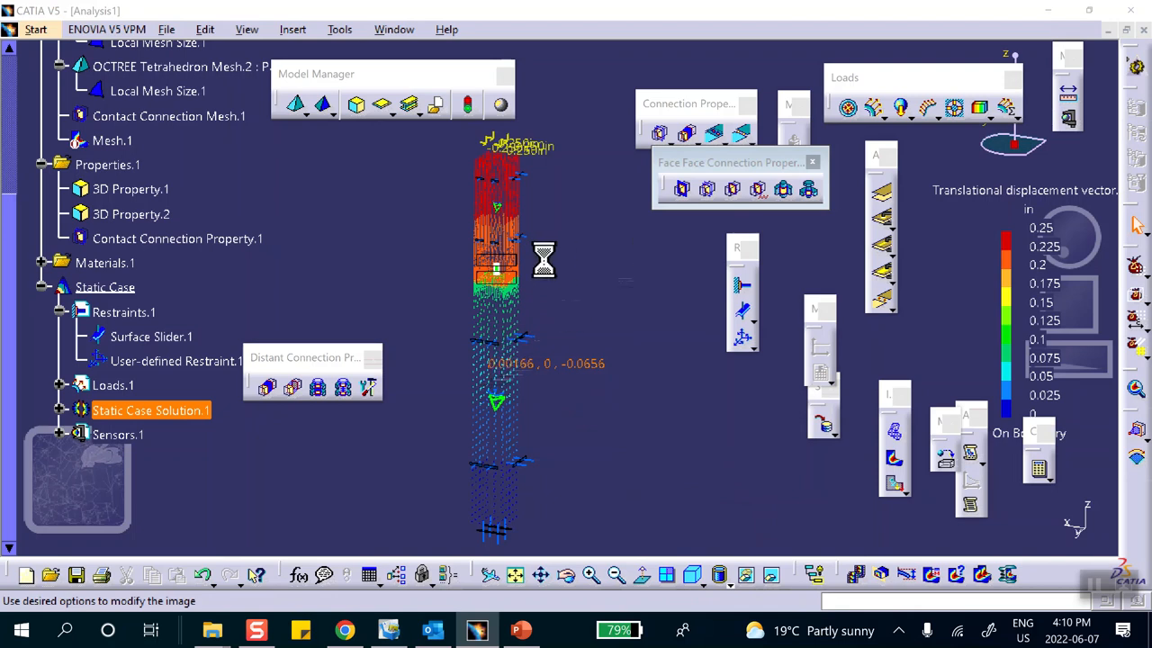
pyautogui.click(629, 216)
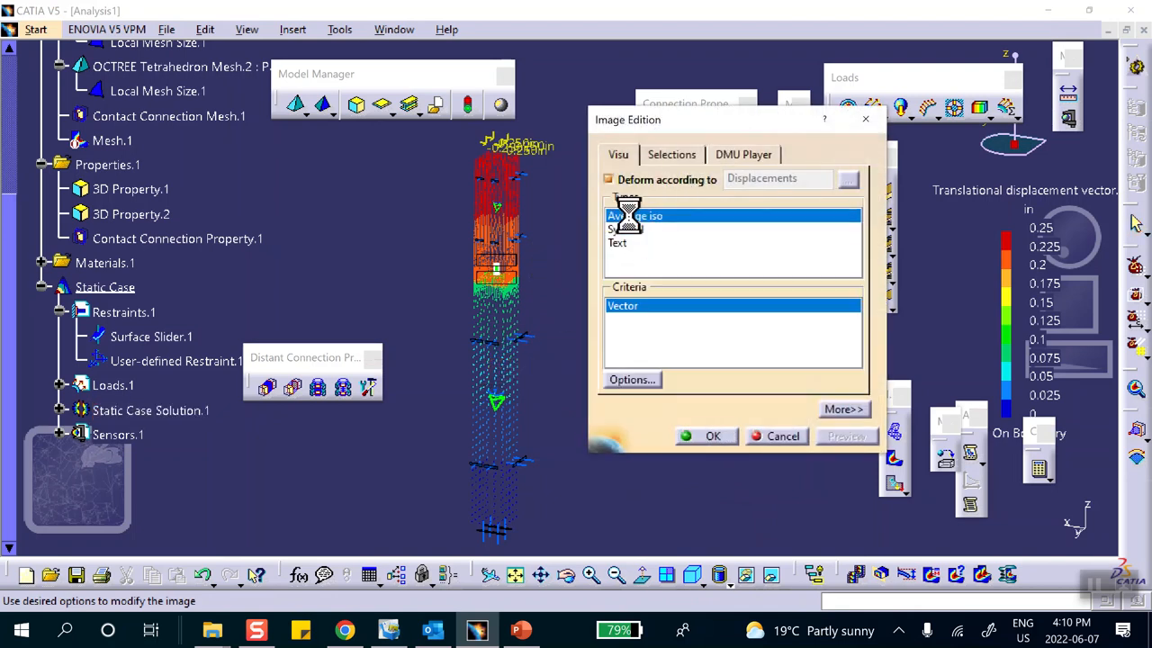
pyautogui.click(712, 437)
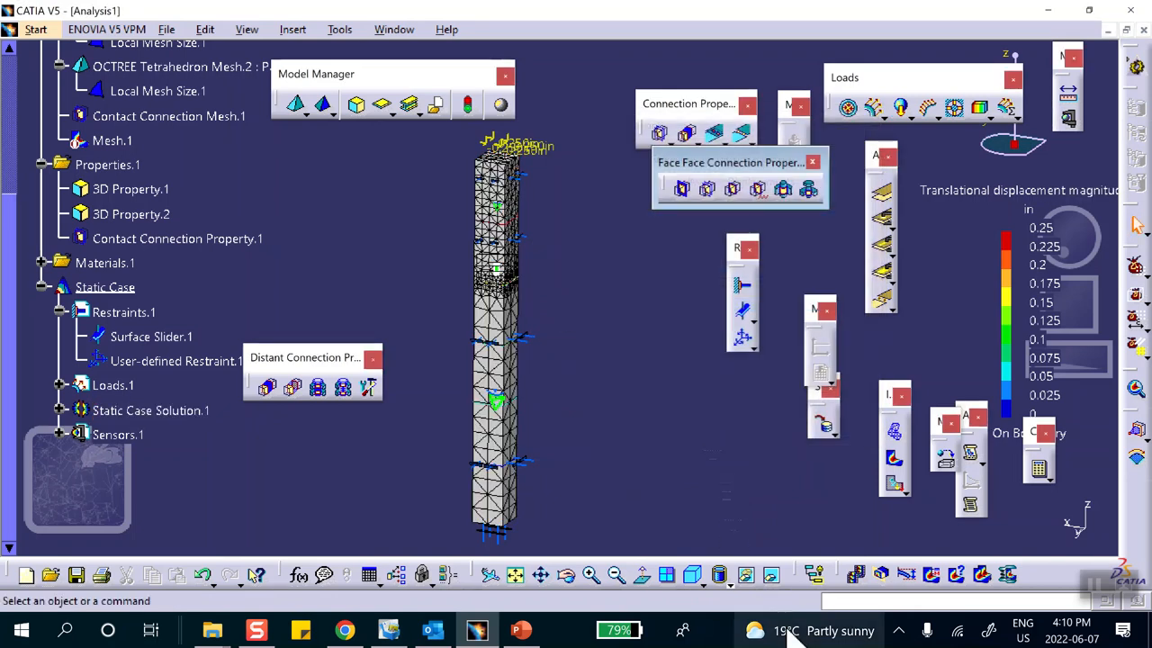
pyautogui.click(727, 579)
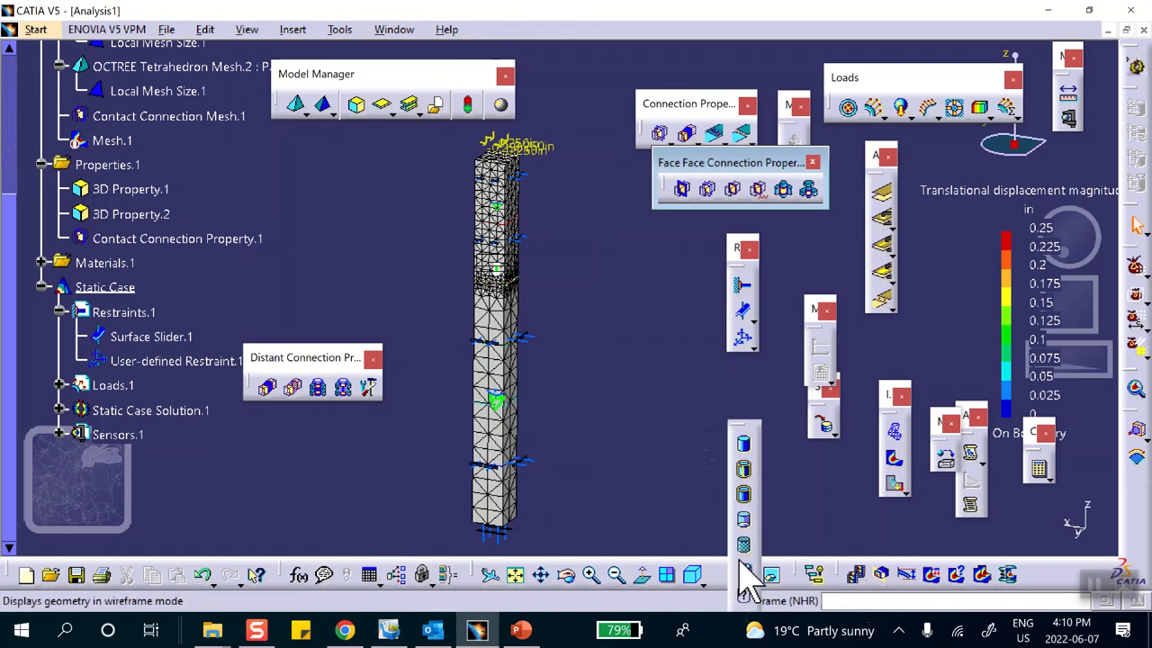
pyautogui.click(742, 544)
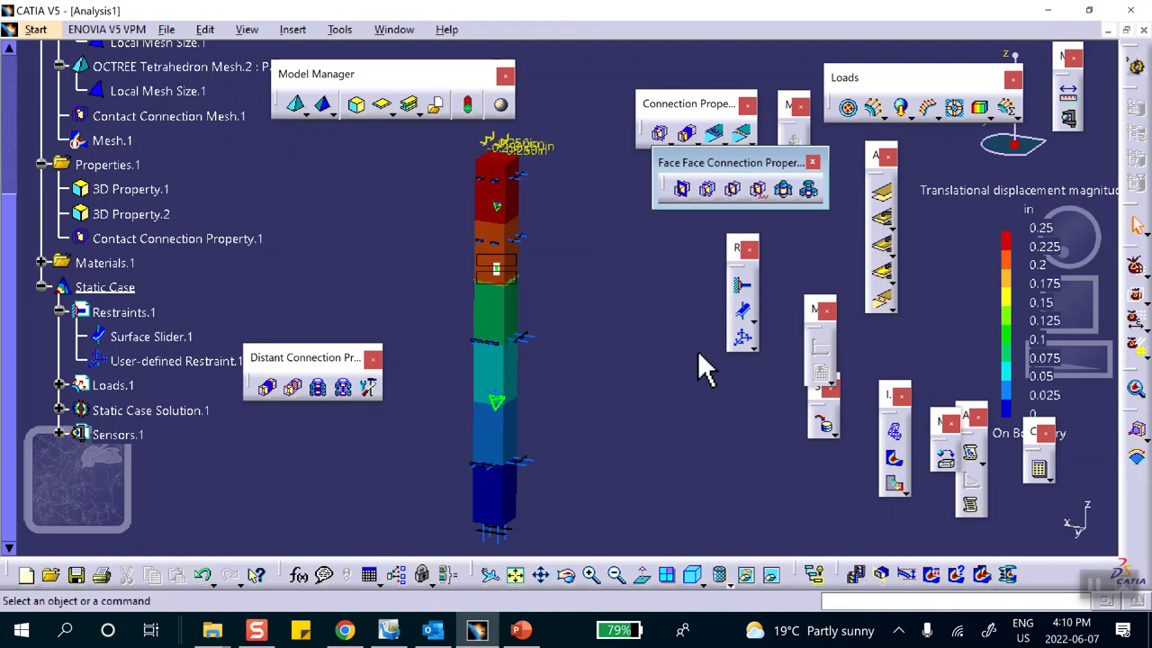
pyautogui.click(135, 340)
# Hide the Surface Slider.1, Restraints.1 and Loads.1 symbols from the model.
pyautogui.rightClick(148, 340)
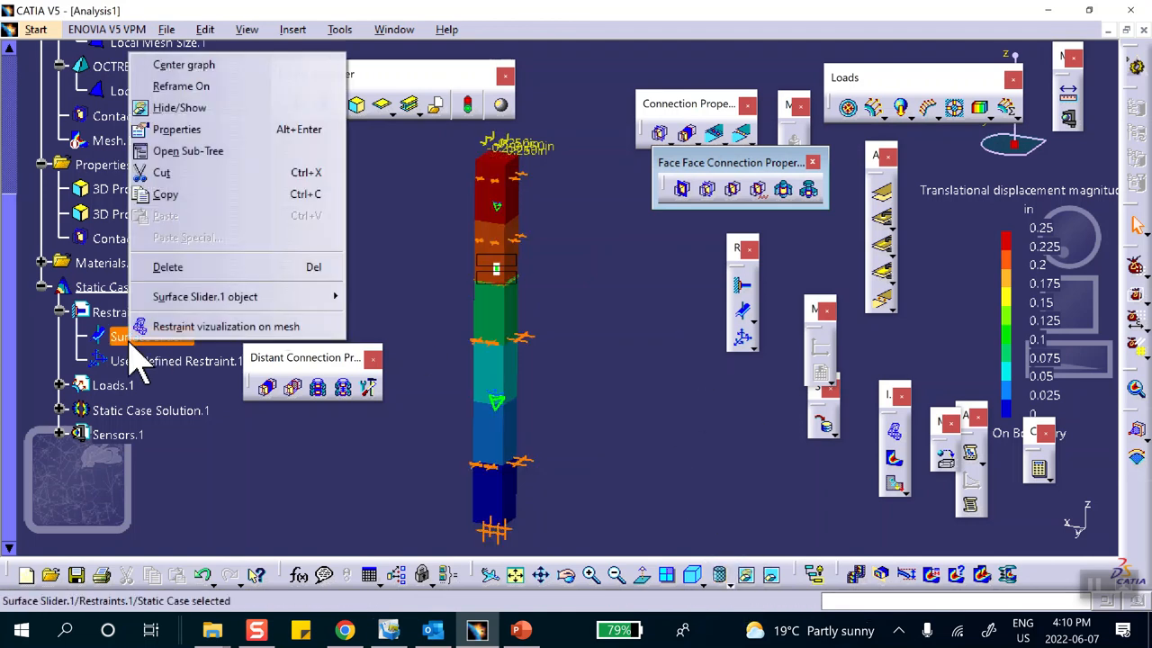
pyautogui.click(180, 326)
pyautogui.rightClick(144, 313)
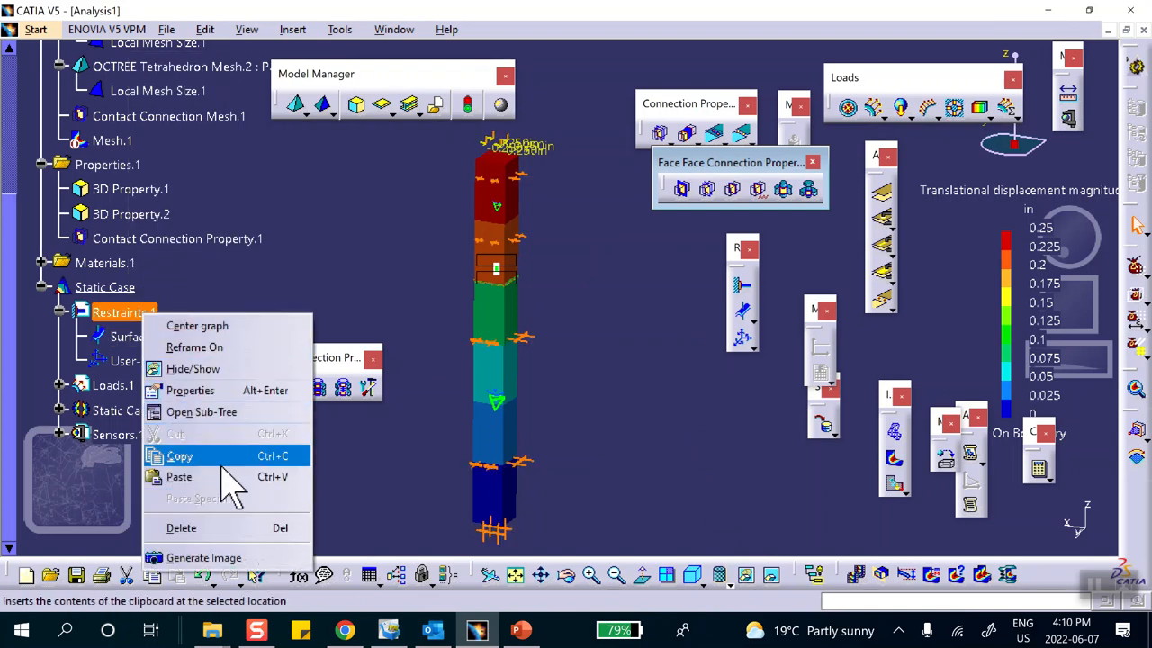
pyautogui.click(209, 371)
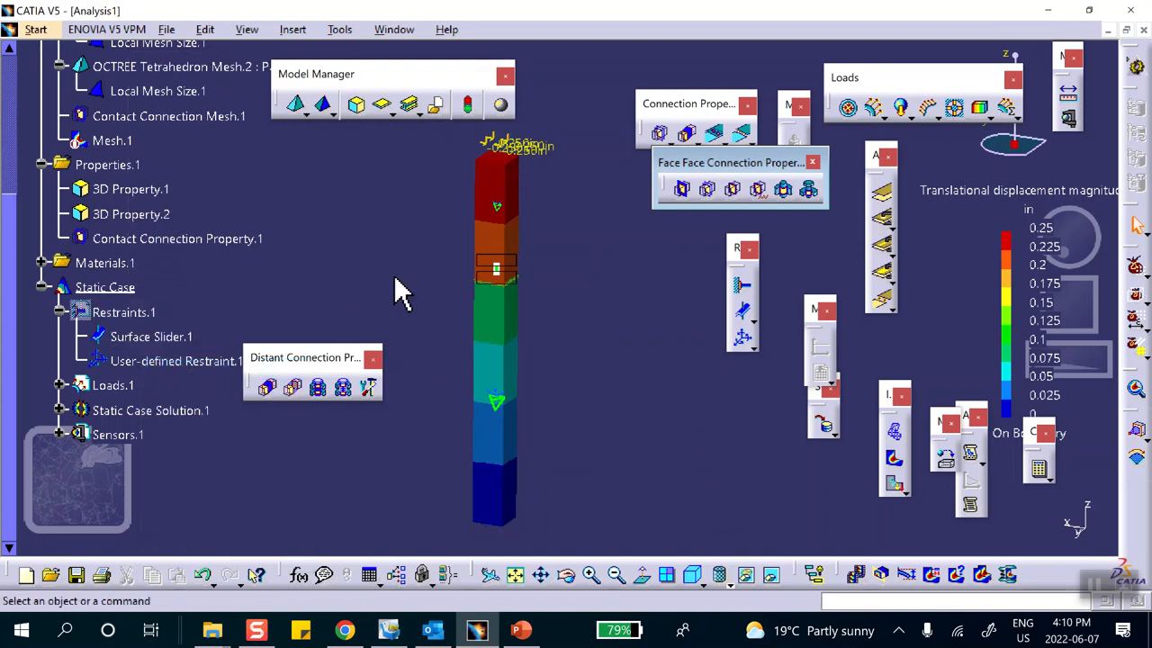
pyautogui.rightClick(117, 389)
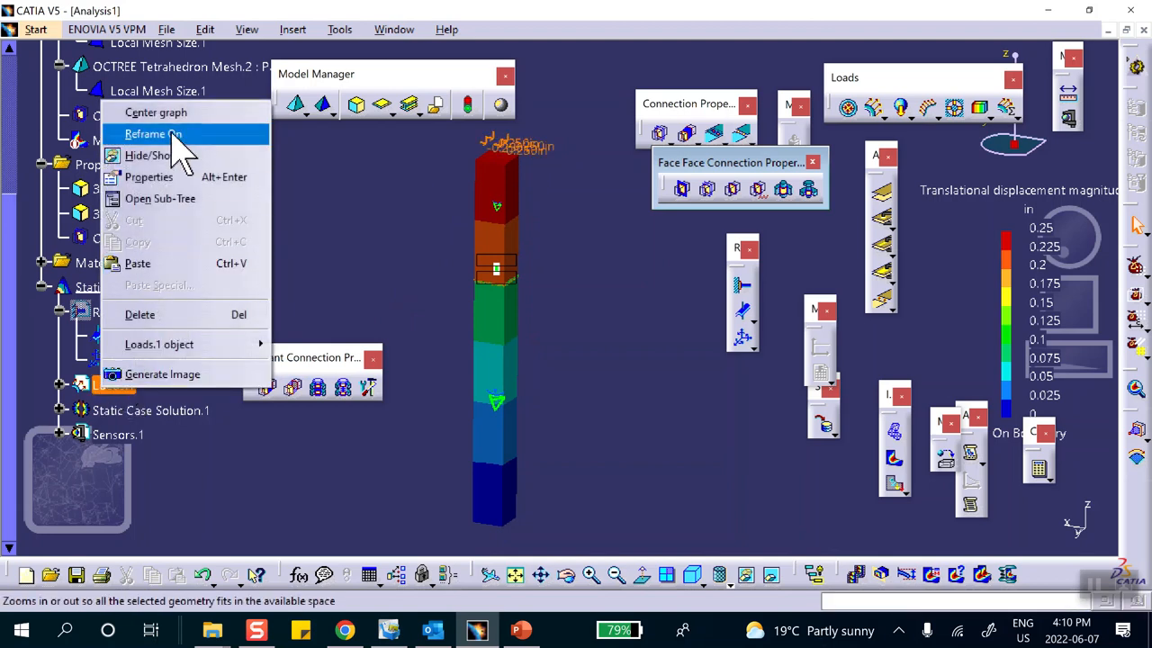
pyautogui.click(152, 158)
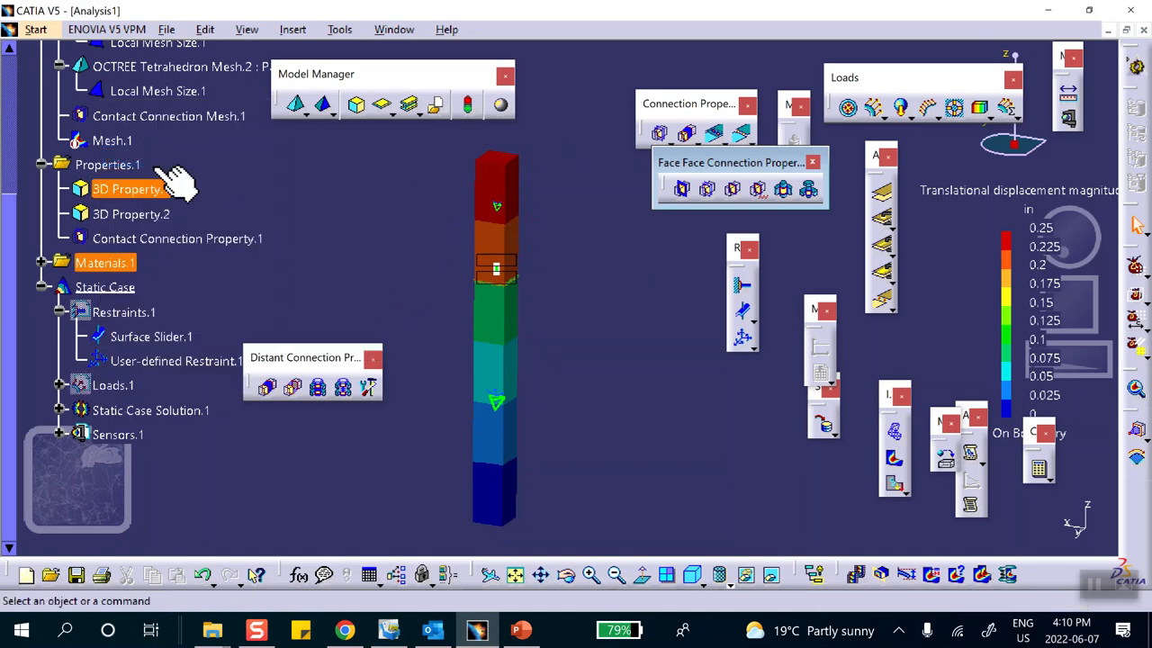
# Hide Nodes and Elements, Contact Connection Mesh.1, General Analysis Connection.1 and the contact band.
pyautogui.scroll(2, 206, 135)
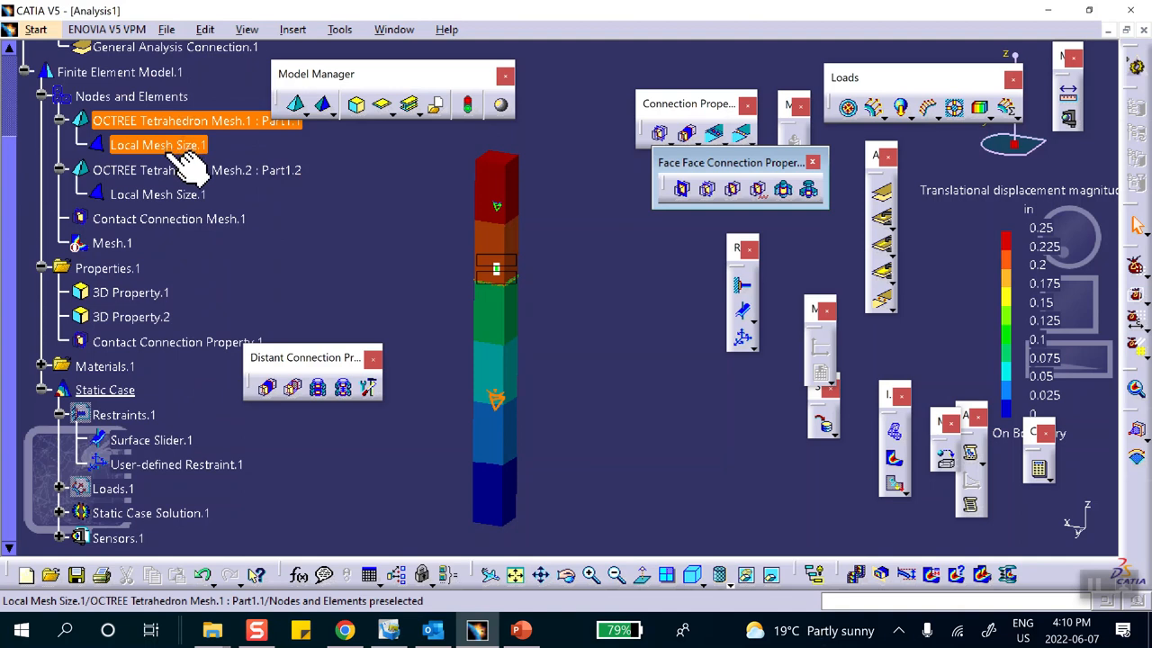
pyautogui.rightClick(160, 97)
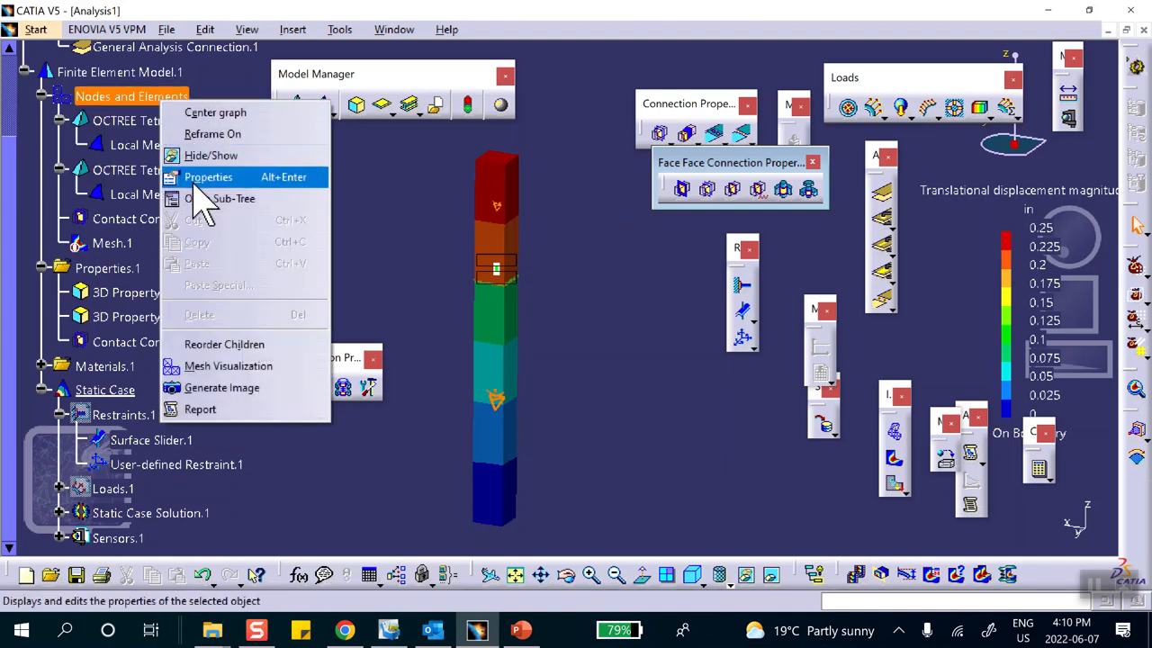
pyautogui.click(190, 155)
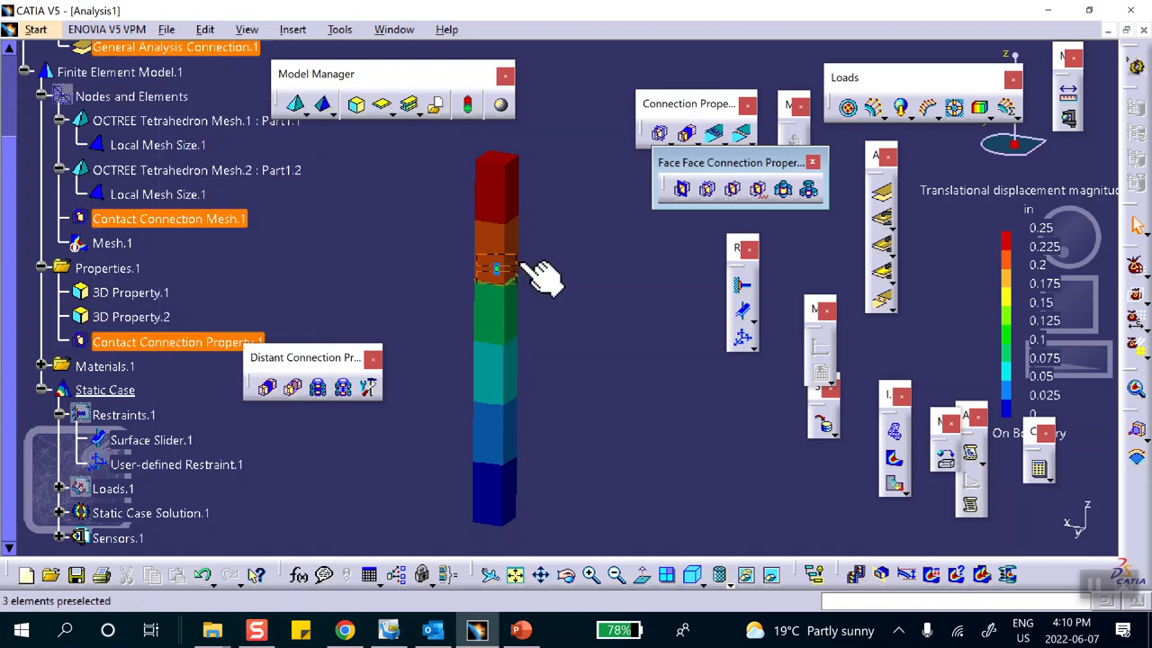
pyautogui.rightClick(169, 220)
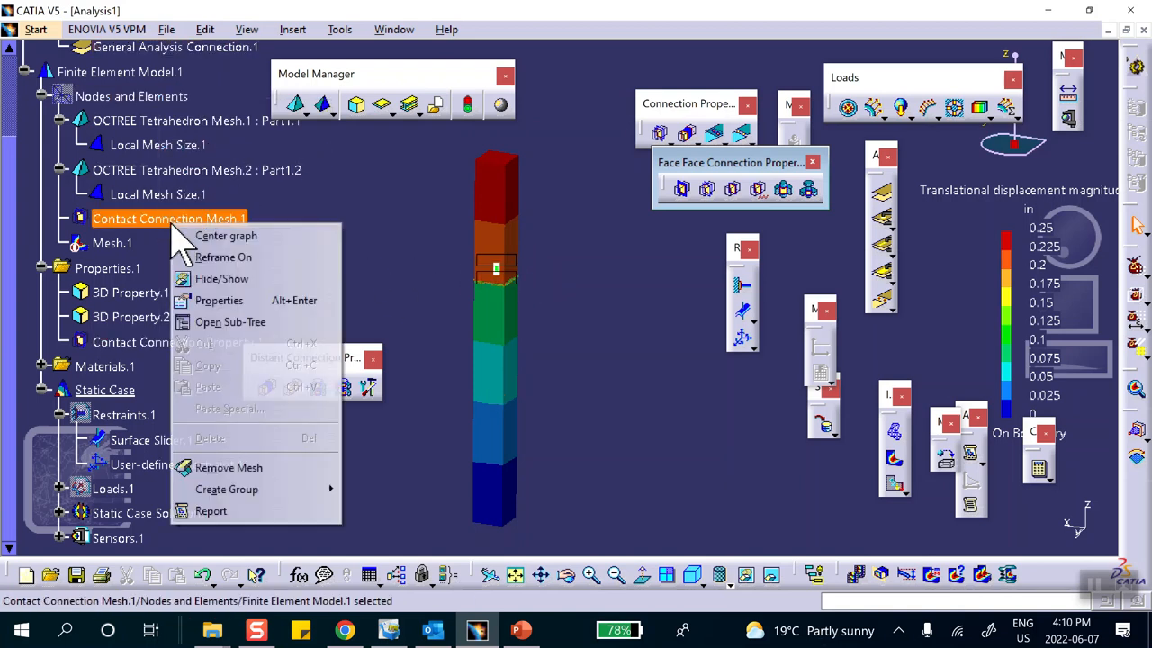
pyautogui.click(257, 300)
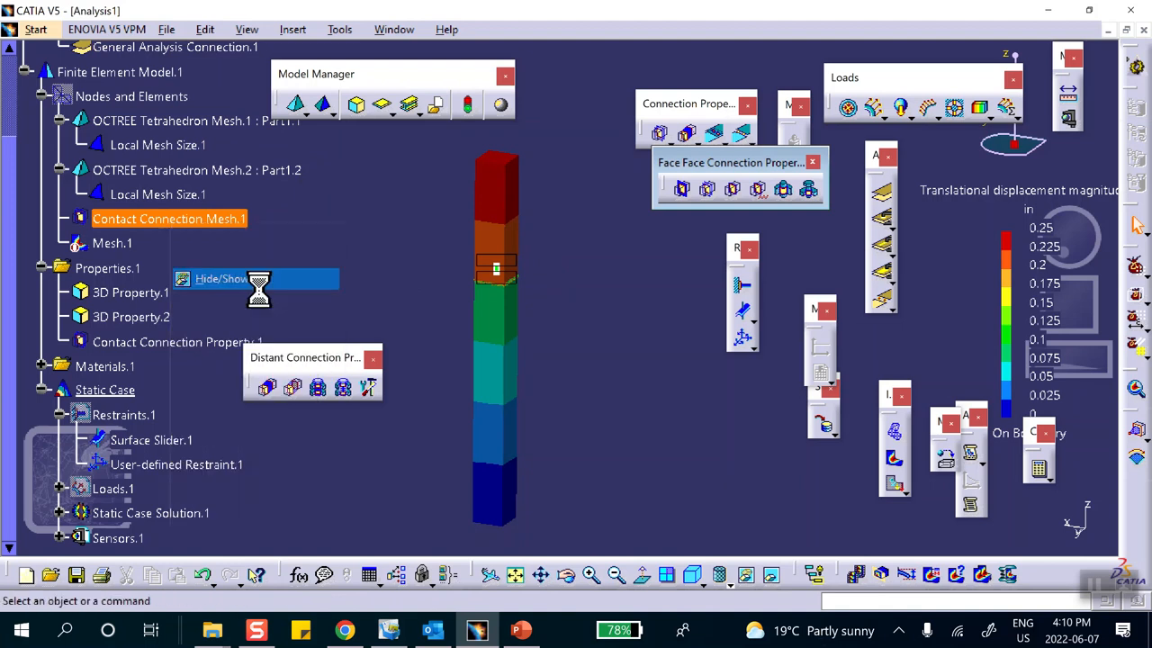
pyautogui.scroll(2, 189, 106)
pyautogui.rightClick(159, 100)
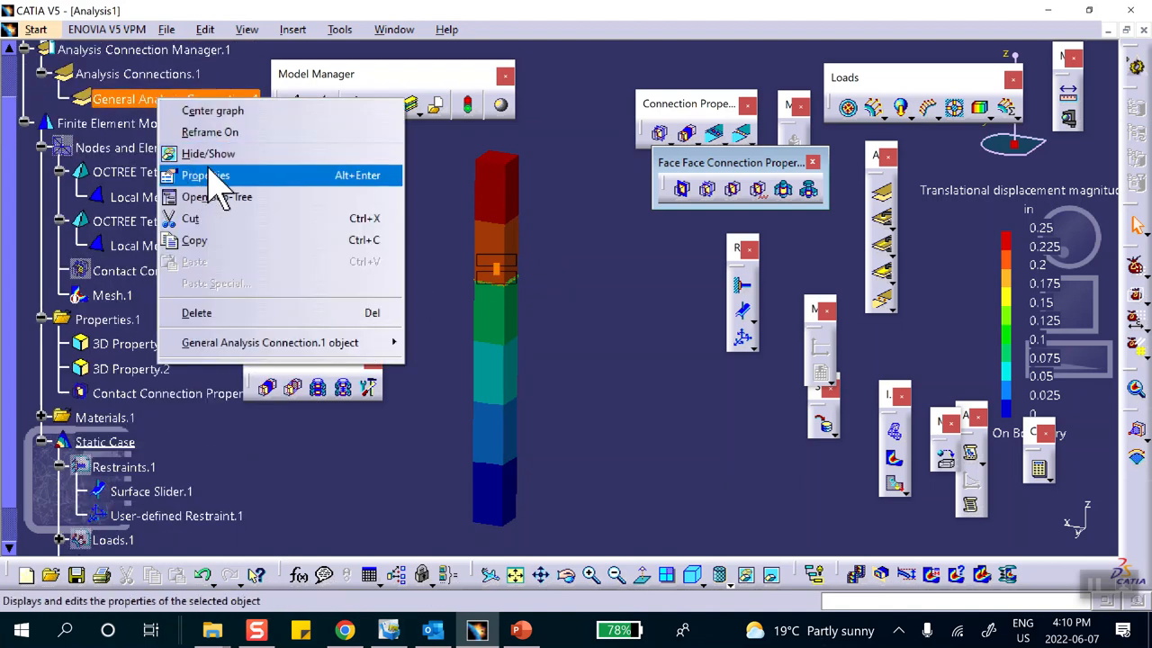
pyautogui.click(208, 175)
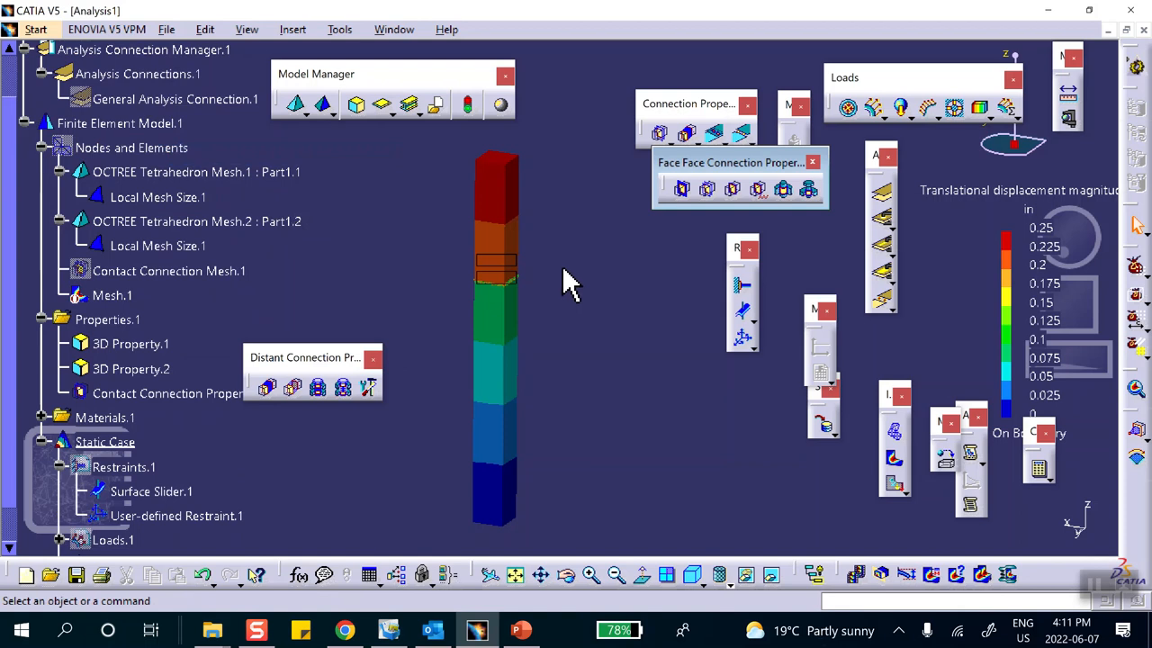
pyautogui.rightClick(513, 265)
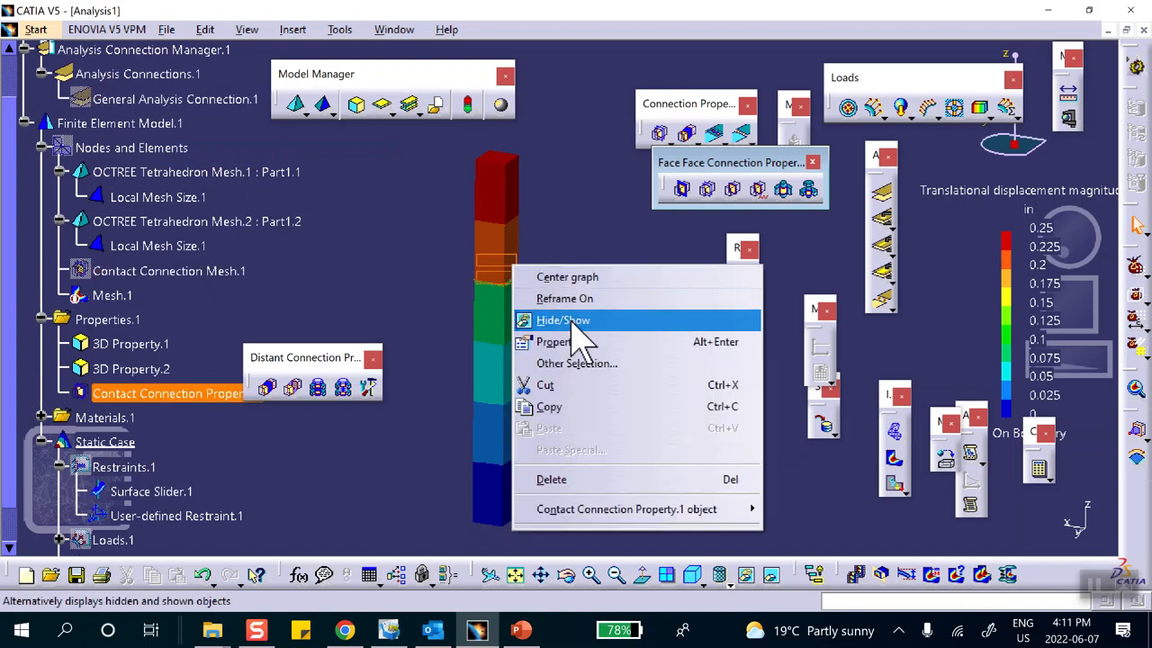
pyautogui.click(574, 322)
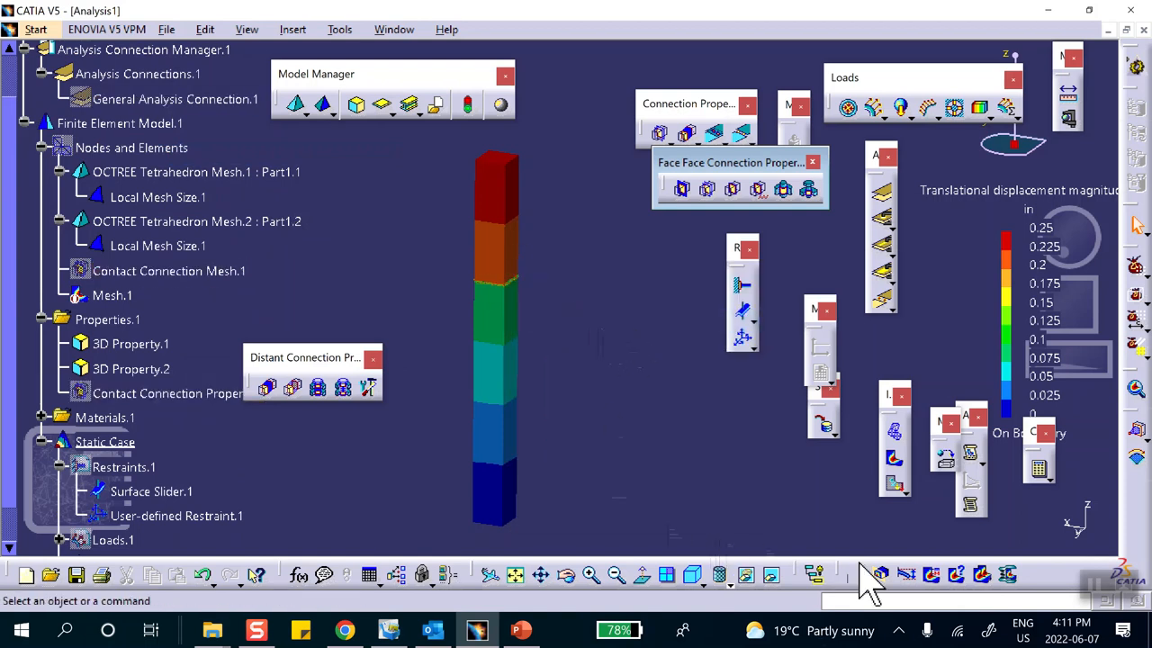
# Turn on All edges display through Customize View Parameters.
pyautogui.click(745, 580)
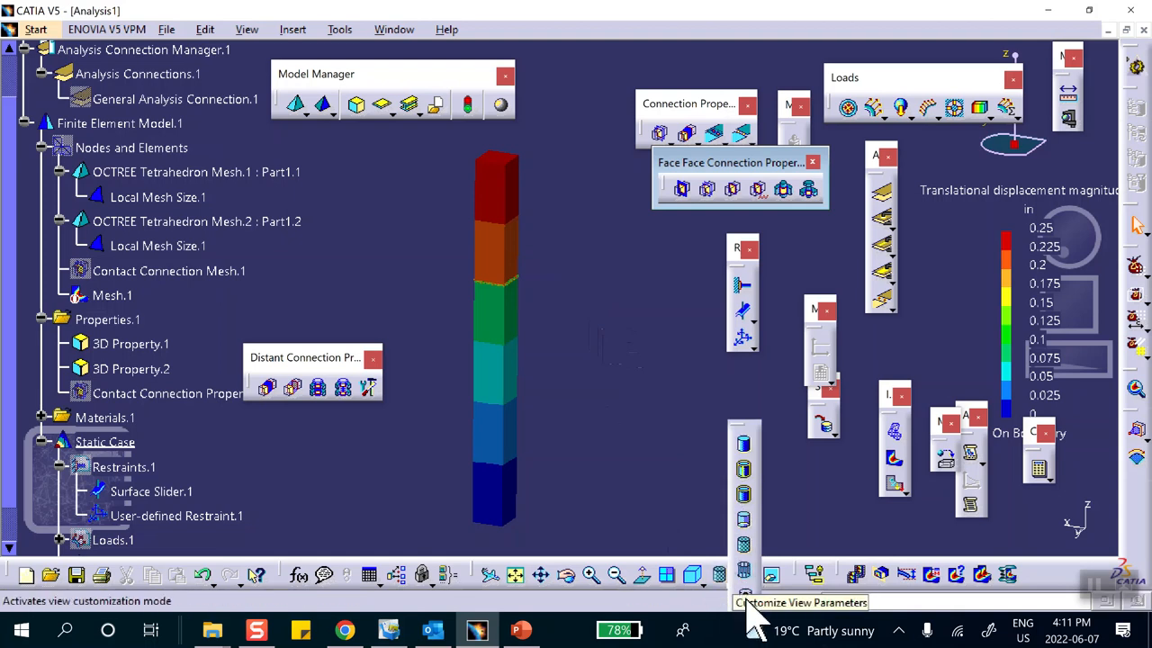
pyautogui.click(746, 600)
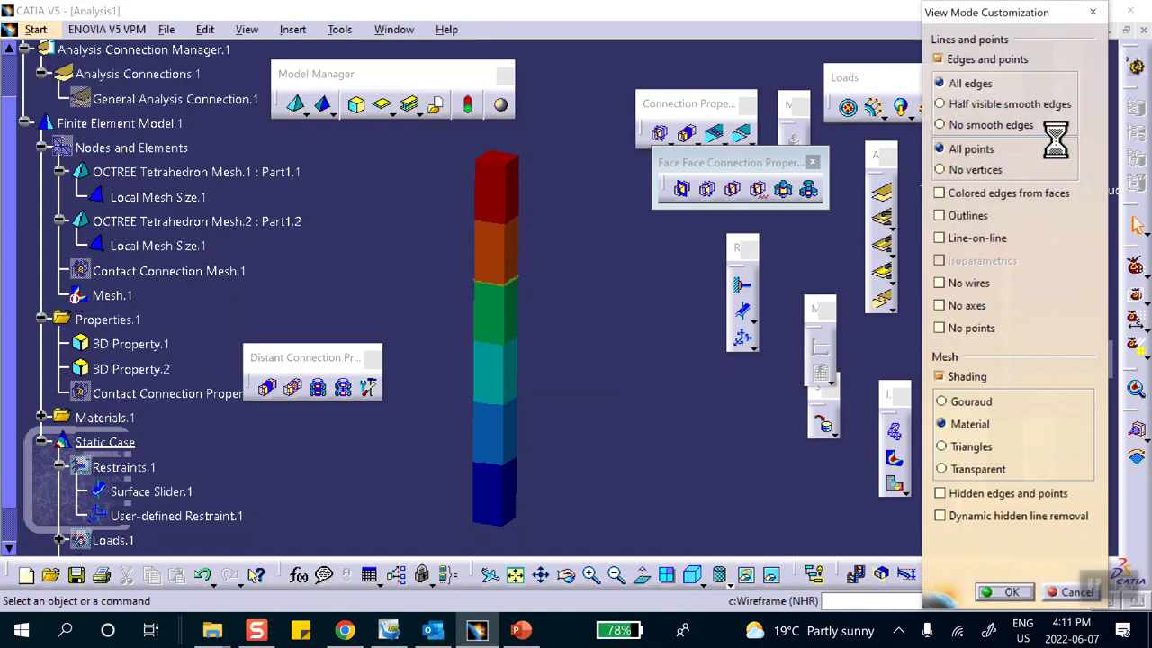
pyautogui.click(1004, 592)
# Zoom in on the meshed bar and open Image Edition for the displacement image.
pyautogui.moveTo(591, 370); pyautogui.dragTo(577, 309, button='middle')
pyautogui.moveTo(667, 282); pyautogui.dragTo(679, 360, button='middle')
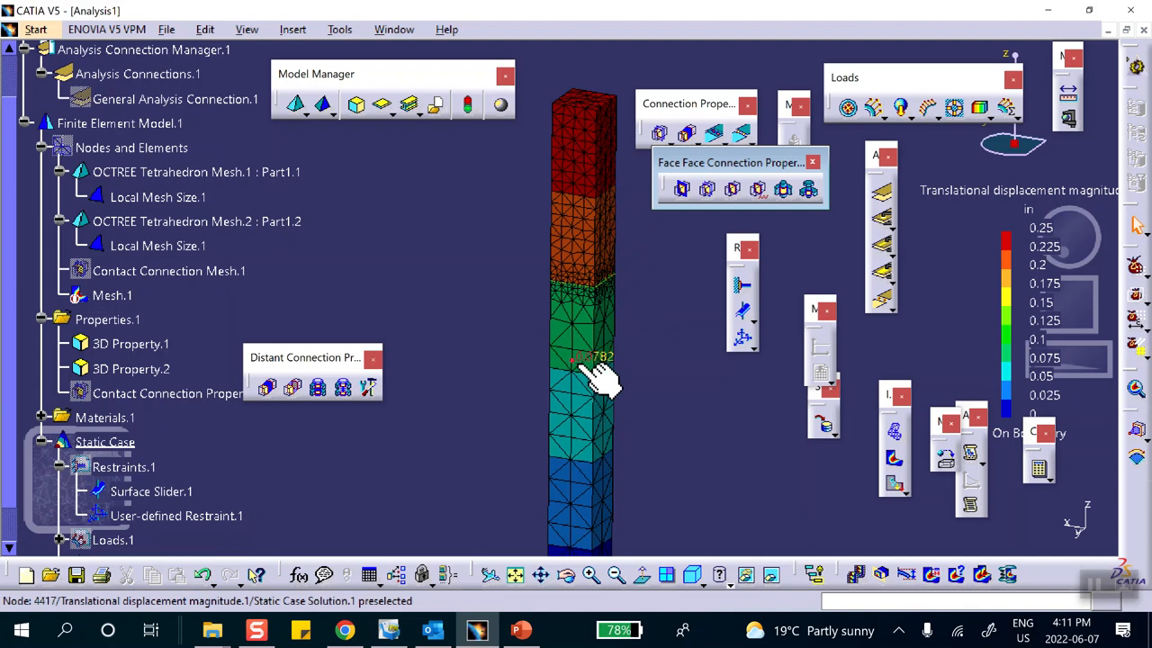
pyautogui.moveTo(662, 324); pyautogui.dragTo(657, 304, button='middle')
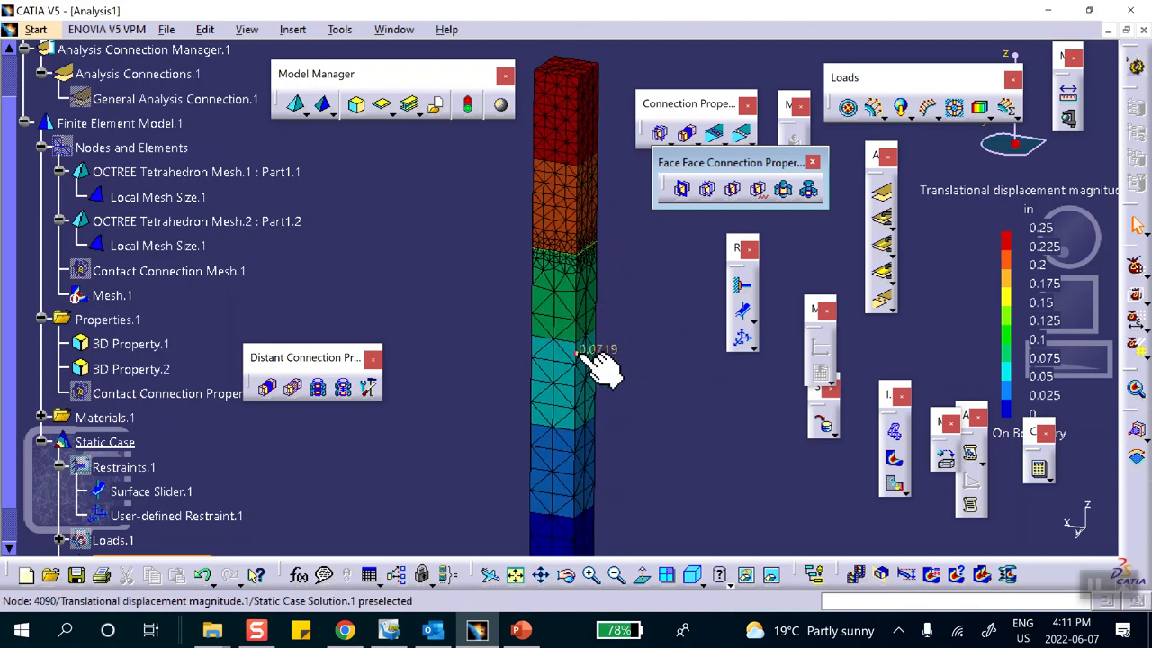
pyautogui.doubleClick(565, 332)
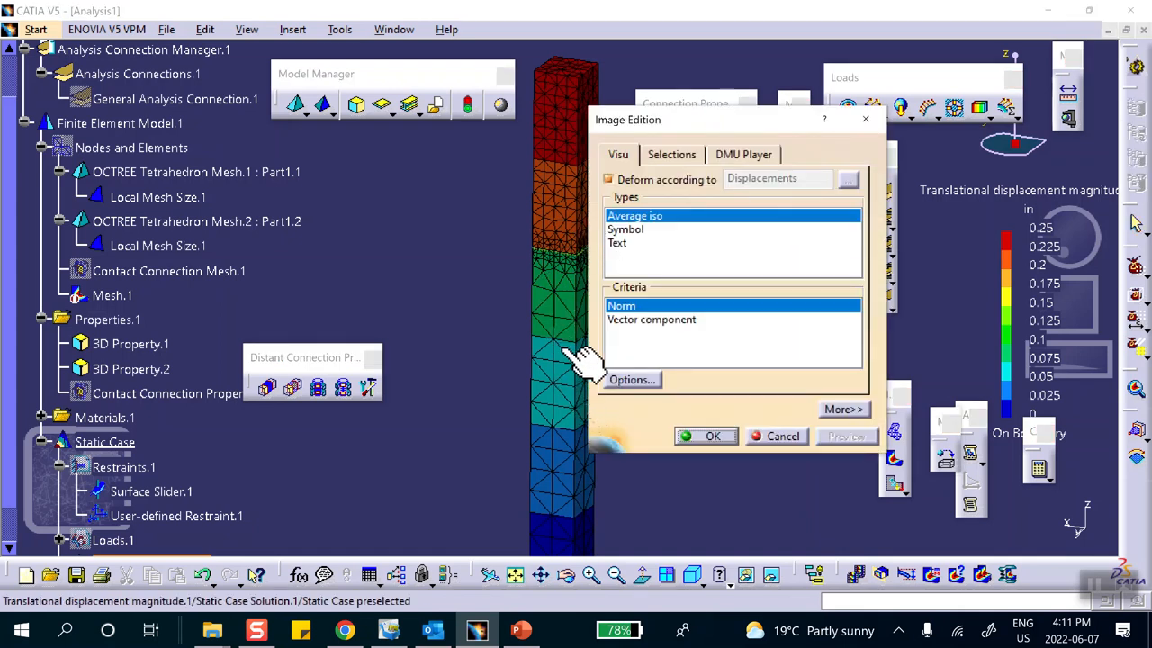
# Activate both OCTREE Tetrahedron Mesh groups, Part1.1 and Part1.2, for the displacement image.
pyautogui.click(689, 159)
pyautogui.doubleClick(681, 223)
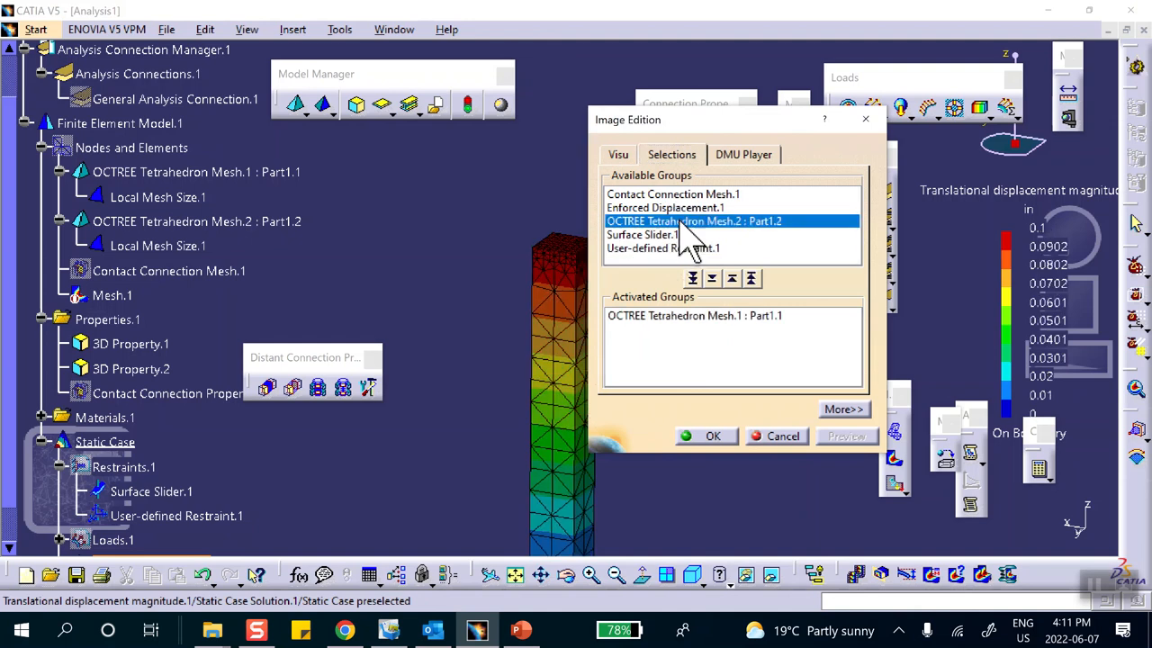
pyautogui.doubleClick(676, 222)
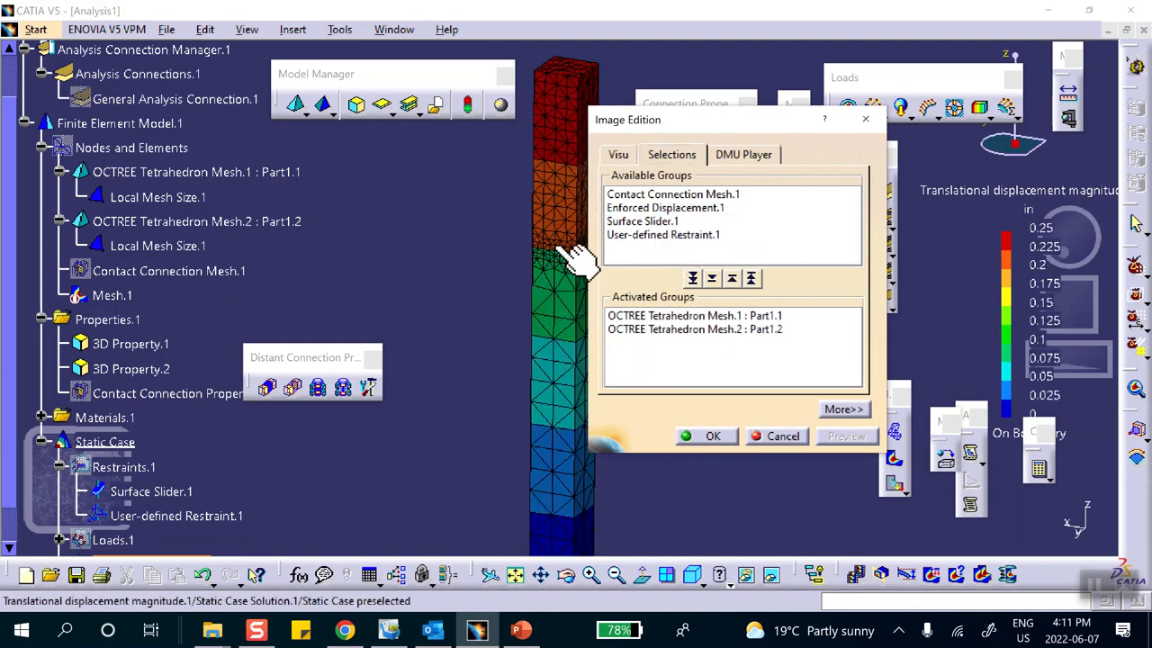
pyautogui.click(704, 437)
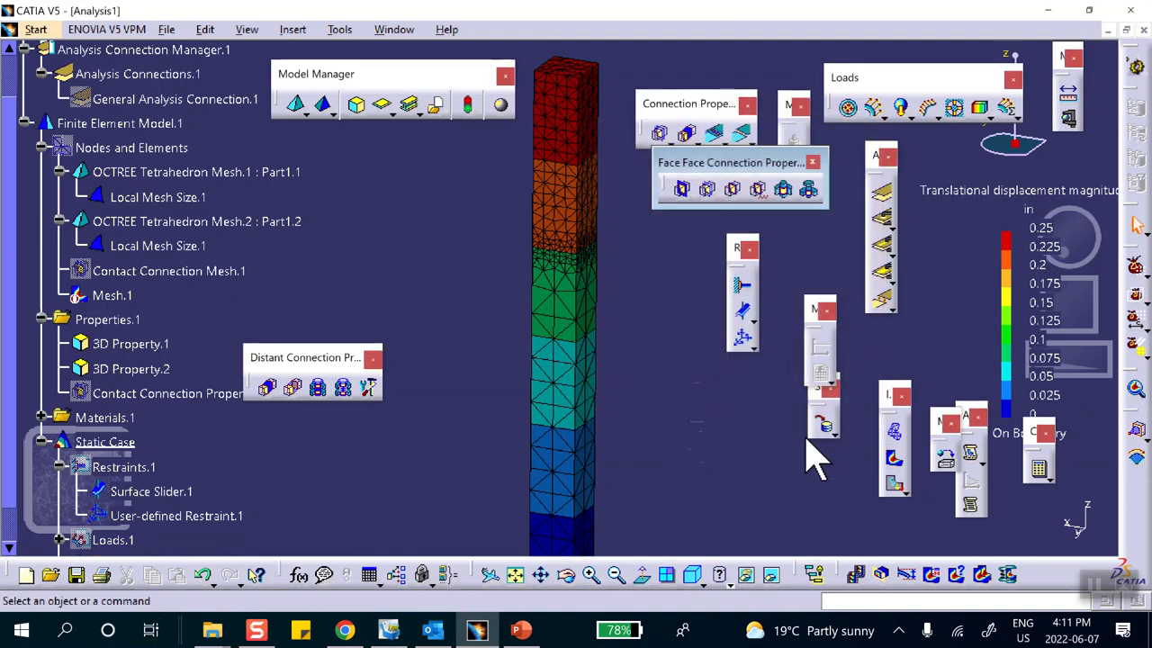
# Display the Von Mises Stress image on the bars and zoom out to see them whole.
pyautogui.click(893, 459)
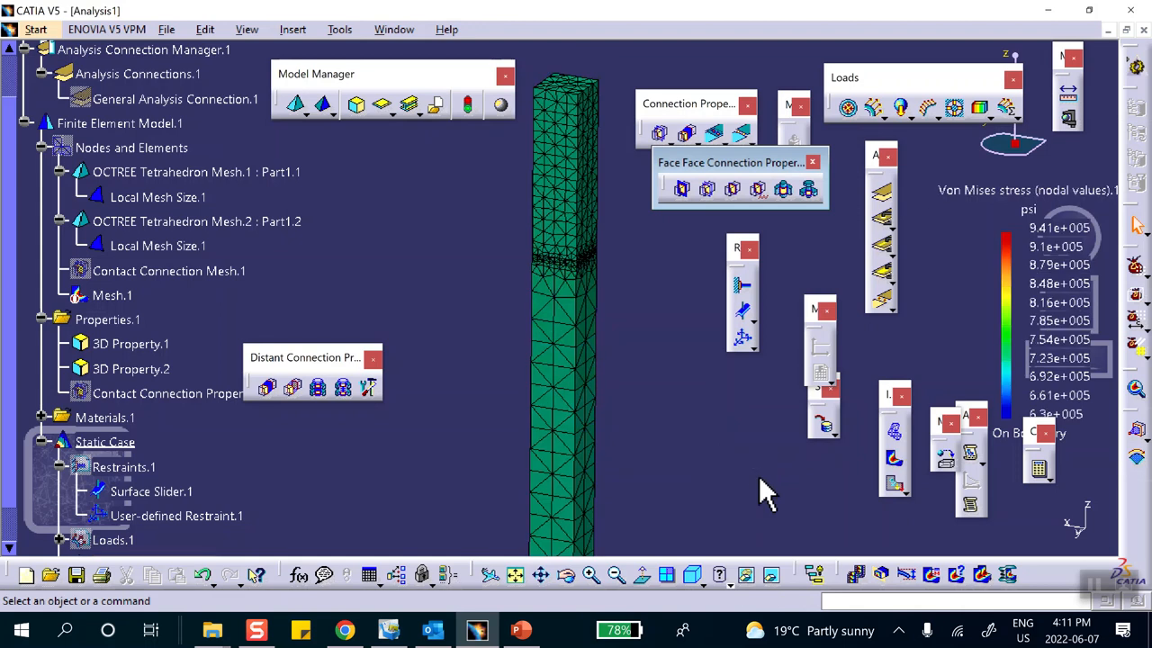
pyautogui.moveTo(563, 127)
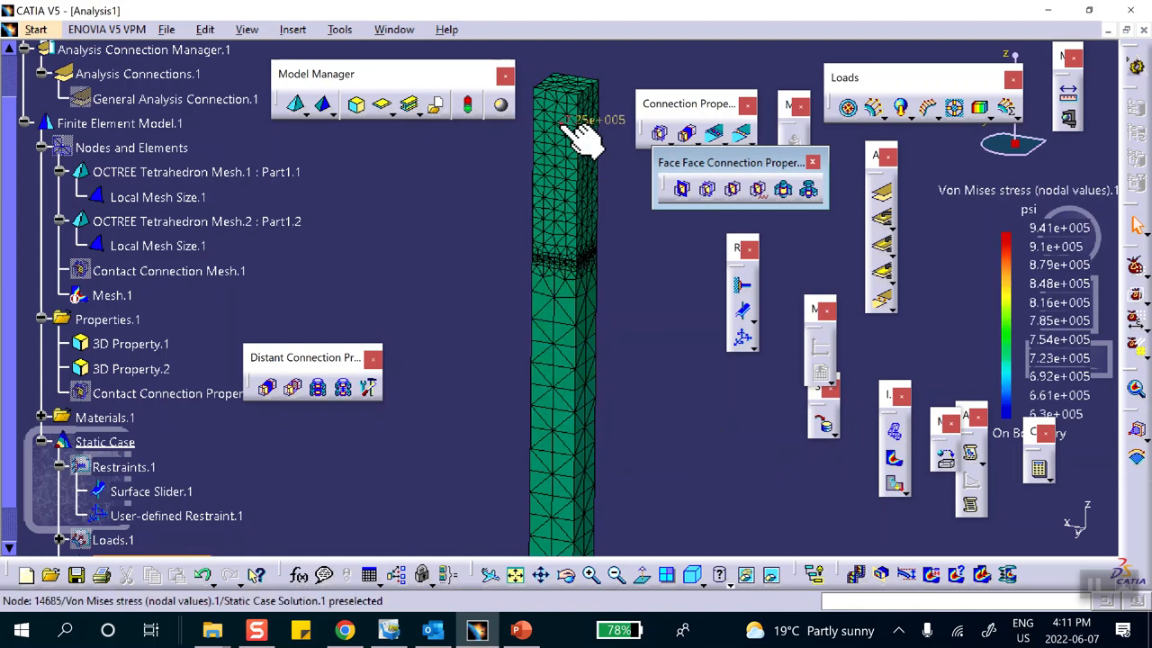
pyautogui.moveTo(618, 160)
pyautogui.mouseDown(button='middle')
pyautogui.moveTo(591, 164)
pyautogui.moveTo(588, 213)
pyautogui.moveTo(609, 183)
pyautogui.moveTo(588, 198)
pyautogui.mouseUp(button='middle')
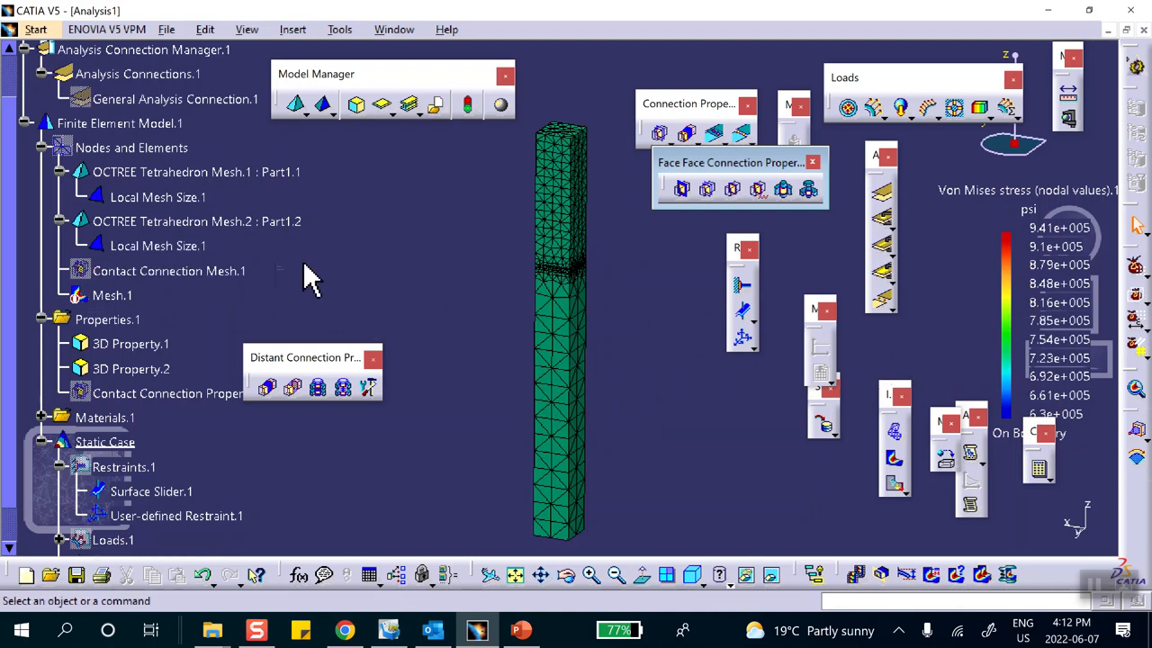
# In Contact Connection Property.1, check Clearance and select its 0.200in value for editing.
pyautogui.scroll(-1, 180, 302)
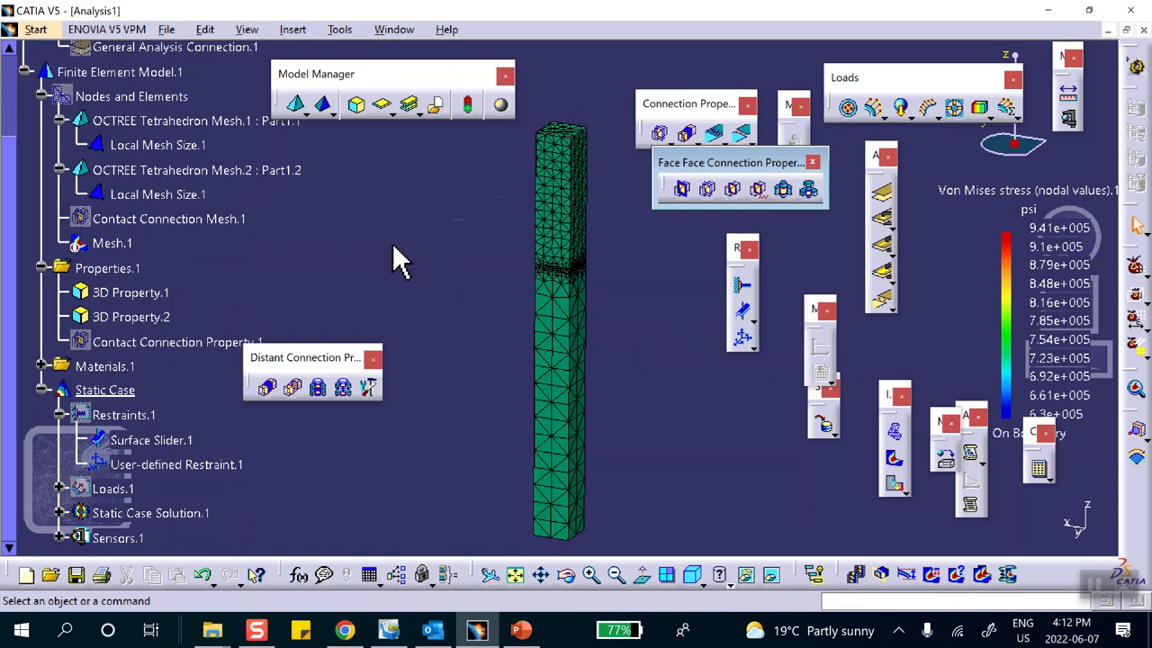
pyautogui.scroll(-1, 184, 268)
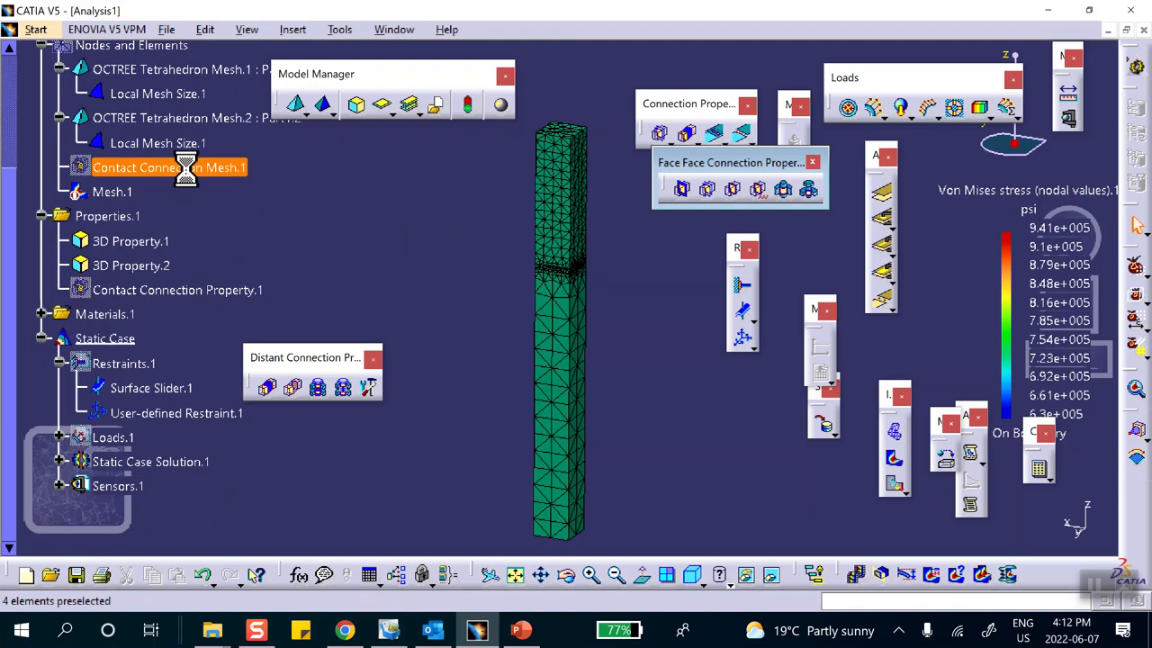
pyautogui.click(191, 169)
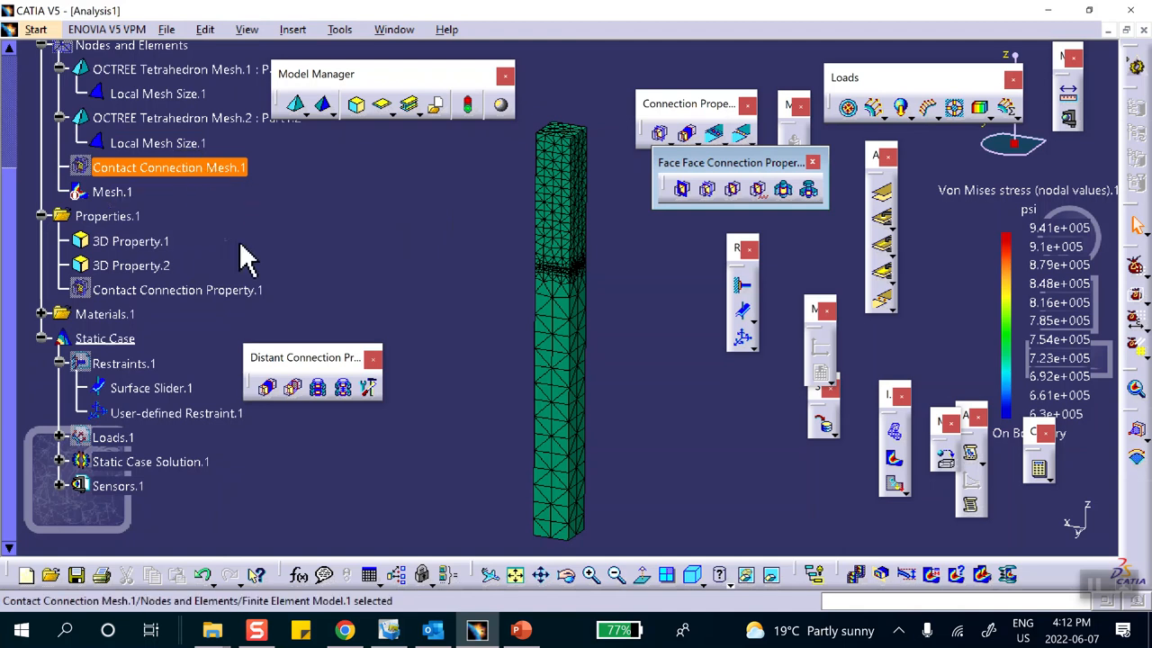
pyautogui.scroll(-1, 243, 260)
pyautogui.doubleClick(158, 238)
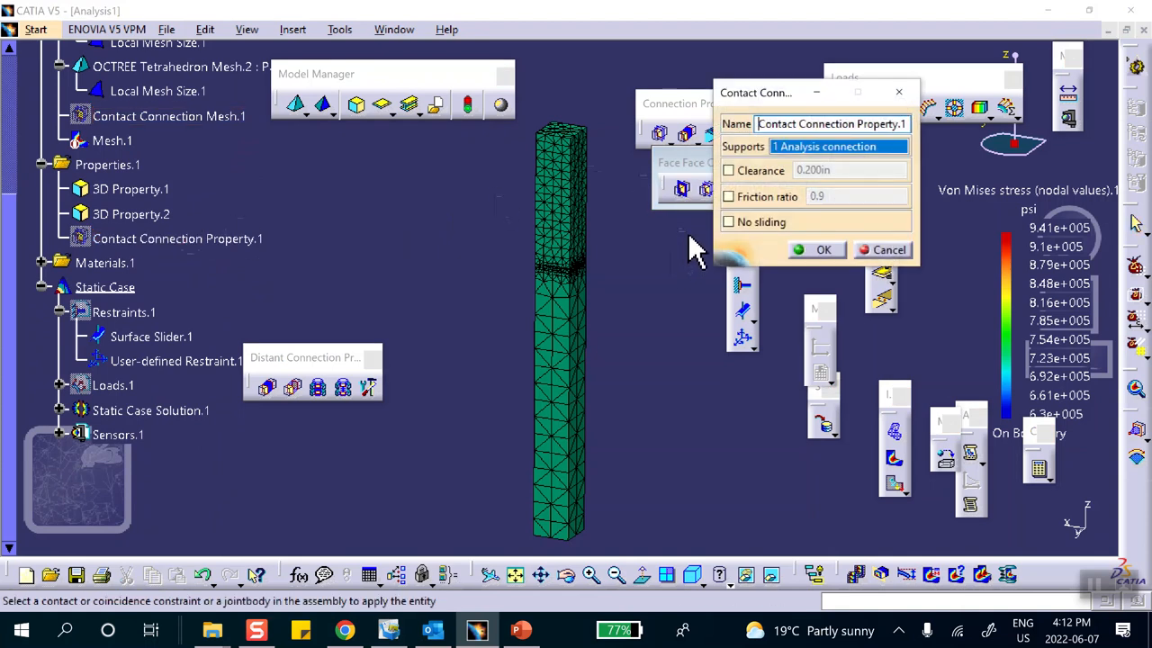
pyautogui.click(728, 170)
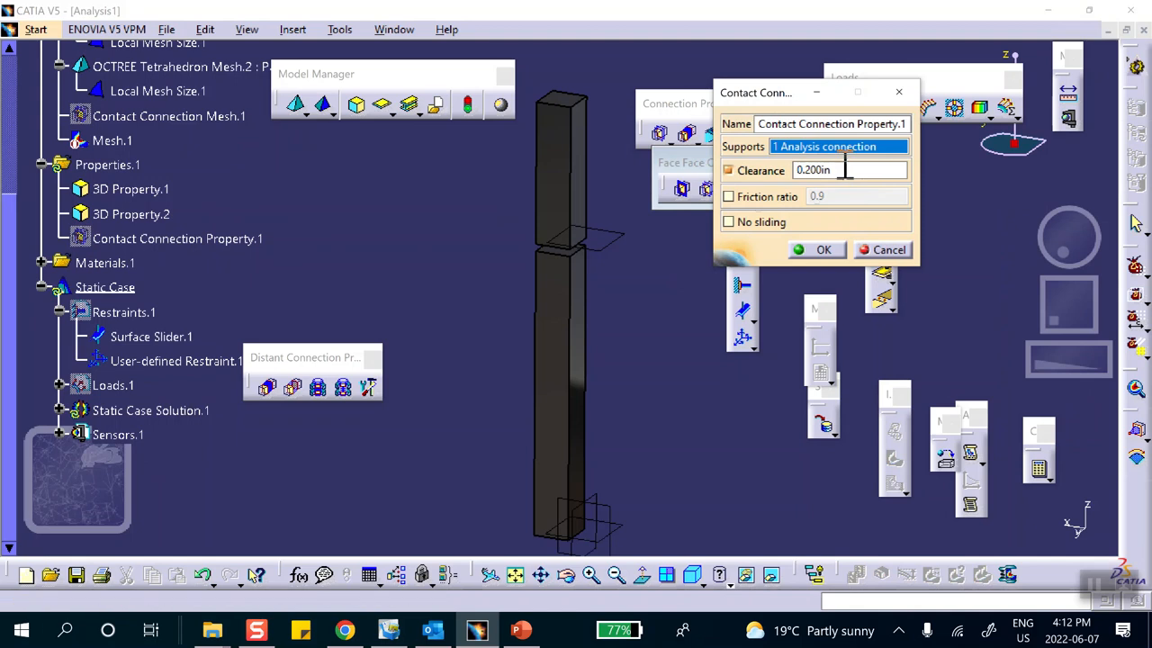
pyautogui.moveTo(838, 170); pyautogui.dragTo(777, 185)
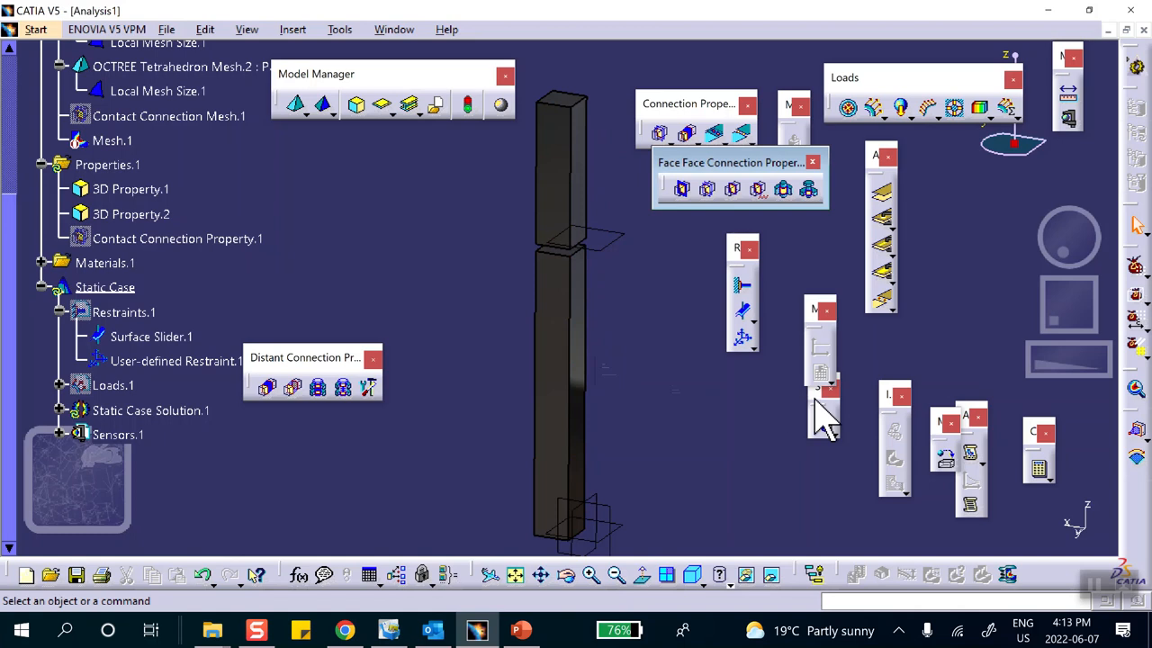
# Compute all cases and show von Mises stress, now only 0.0209 to 0.0785 psi.
pyautogui.click(1037, 468)
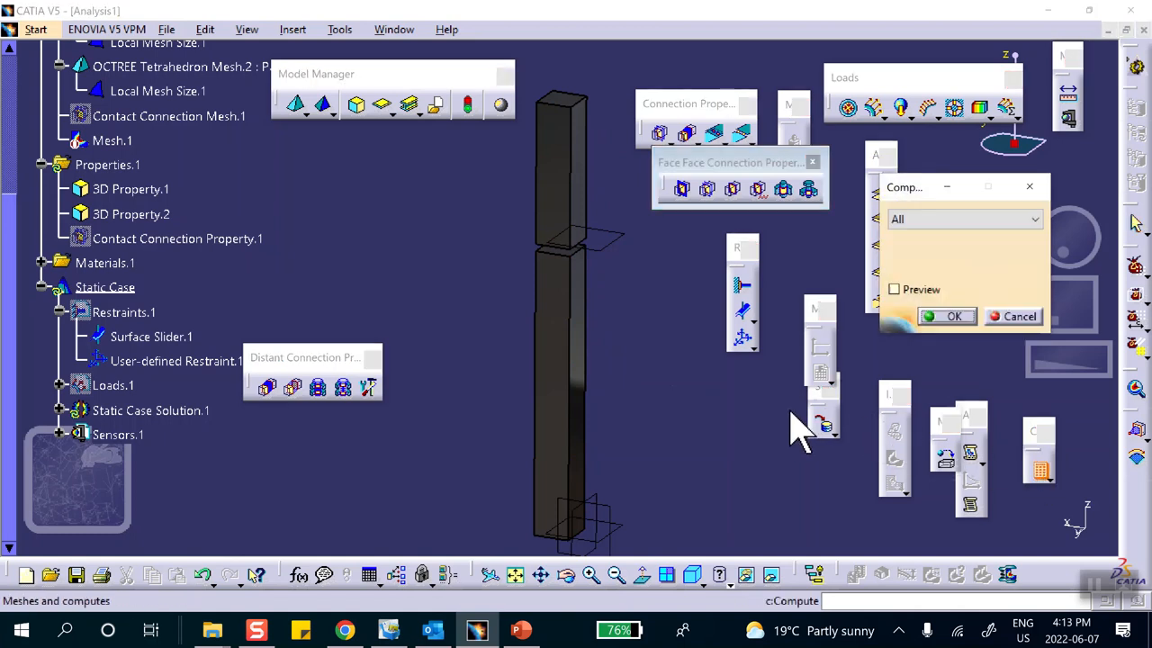
pyautogui.click(948, 317)
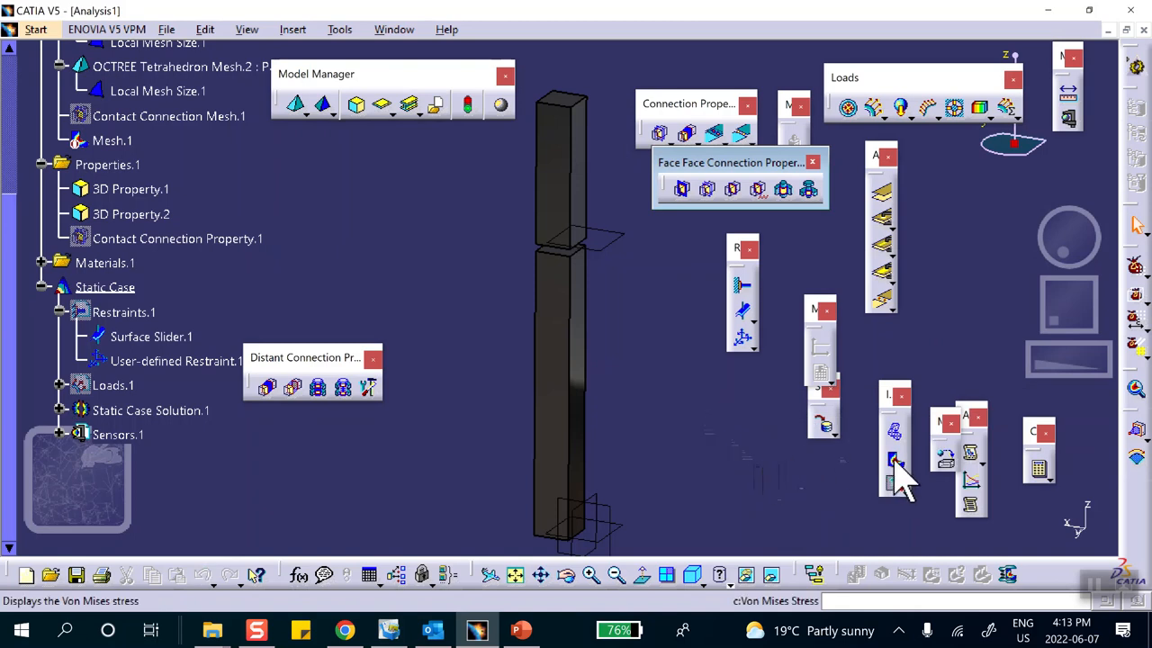
pyautogui.click(894, 460)
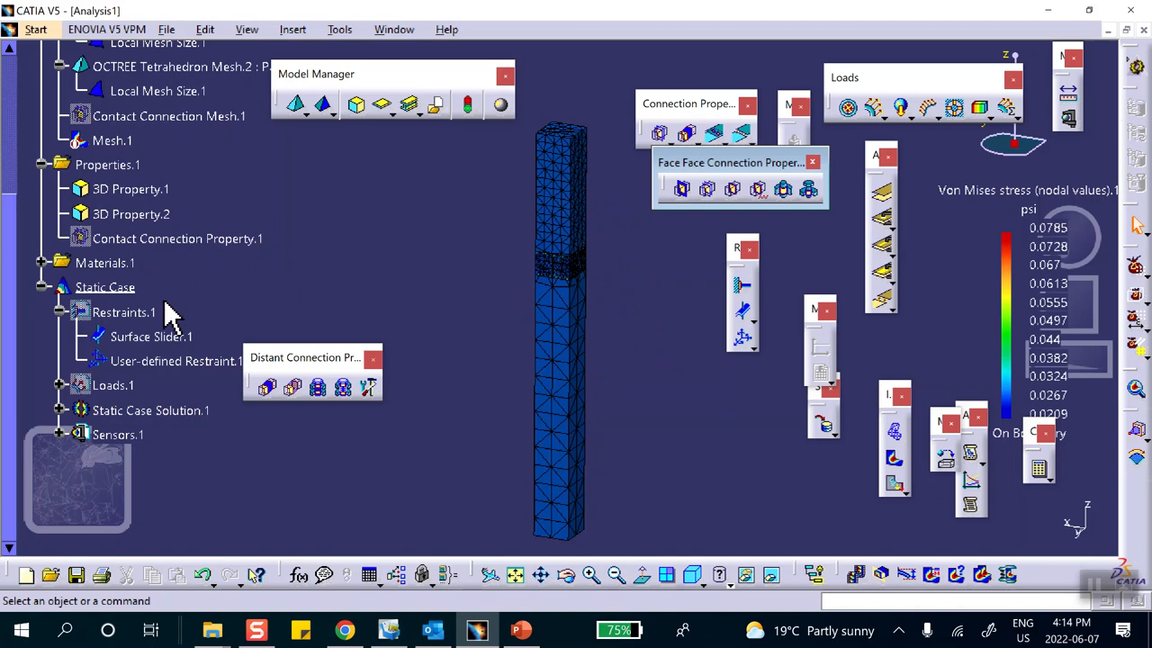
# Change Contact Connection Property.1's clearance from 0.300in to 0.0500in.
pyautogui.doubleClick(185, 239)
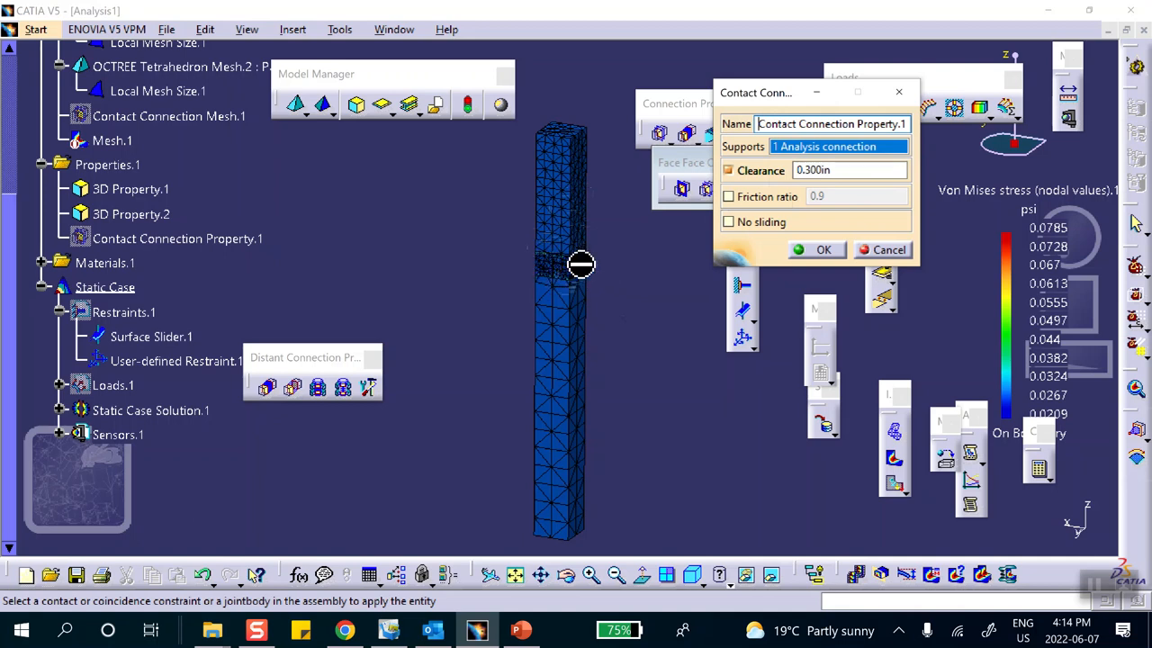
pyautogui.click(835, 171)
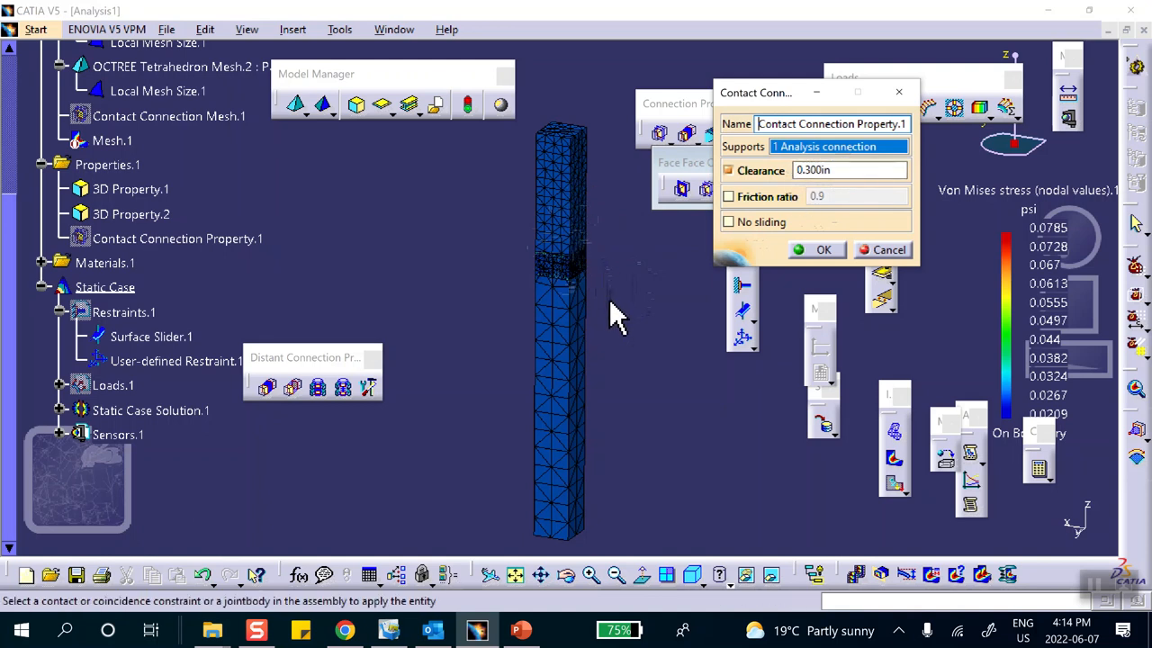
pyautogui.click(815, 172)
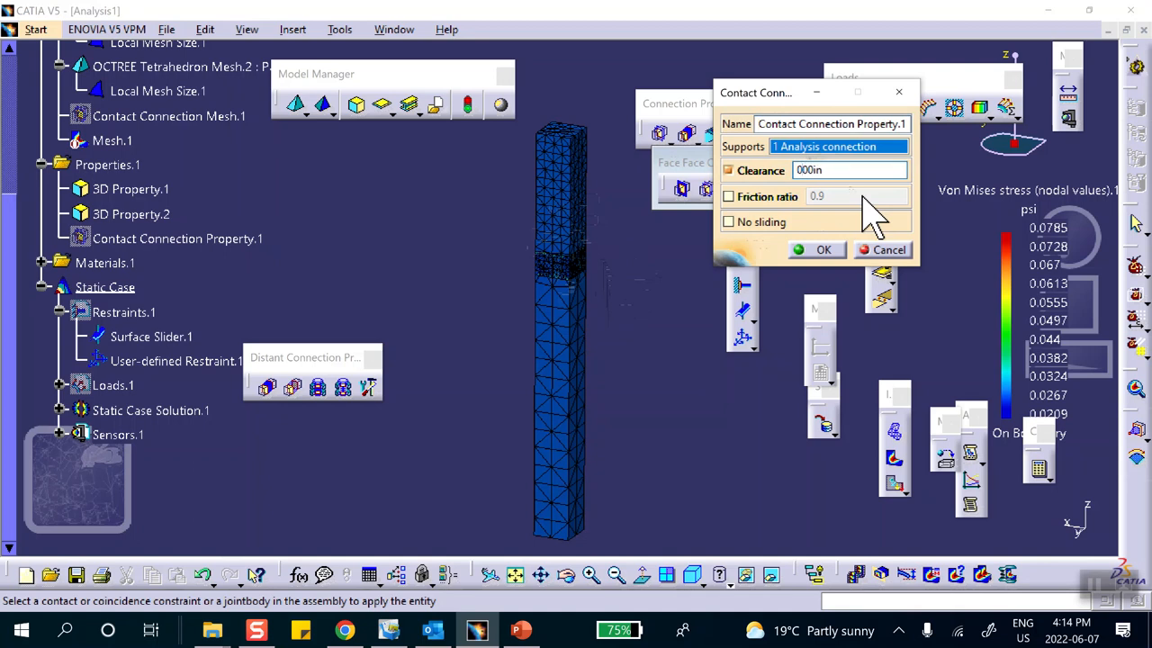
pyautogui.click(799, 170)
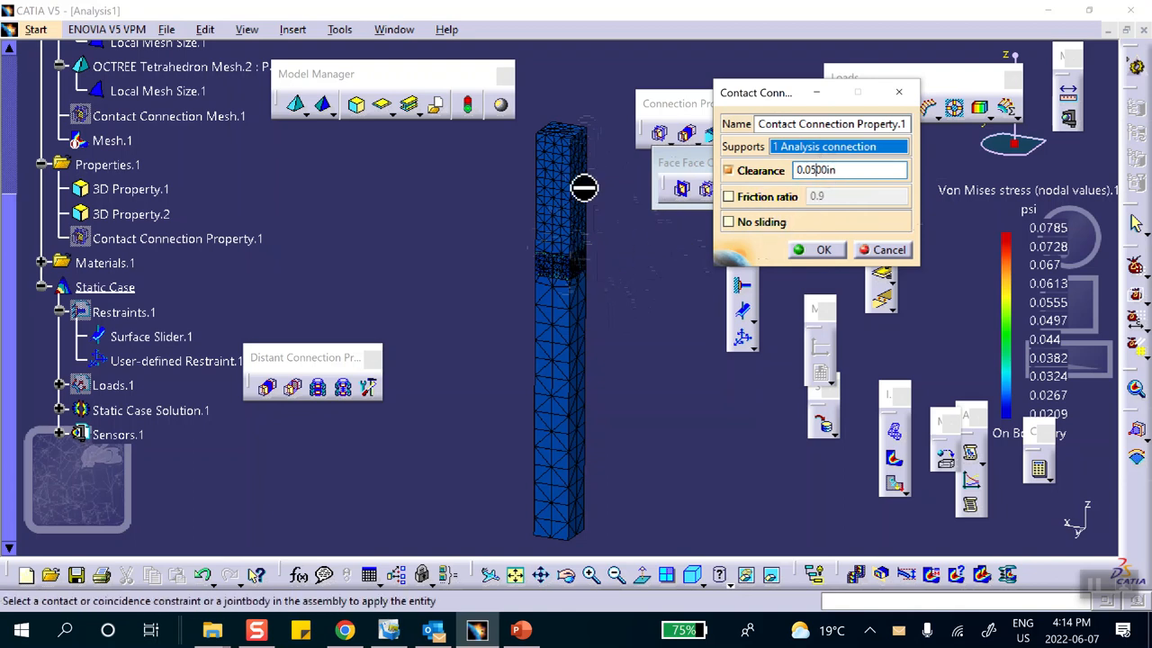
pyautogui.click(803, 250)
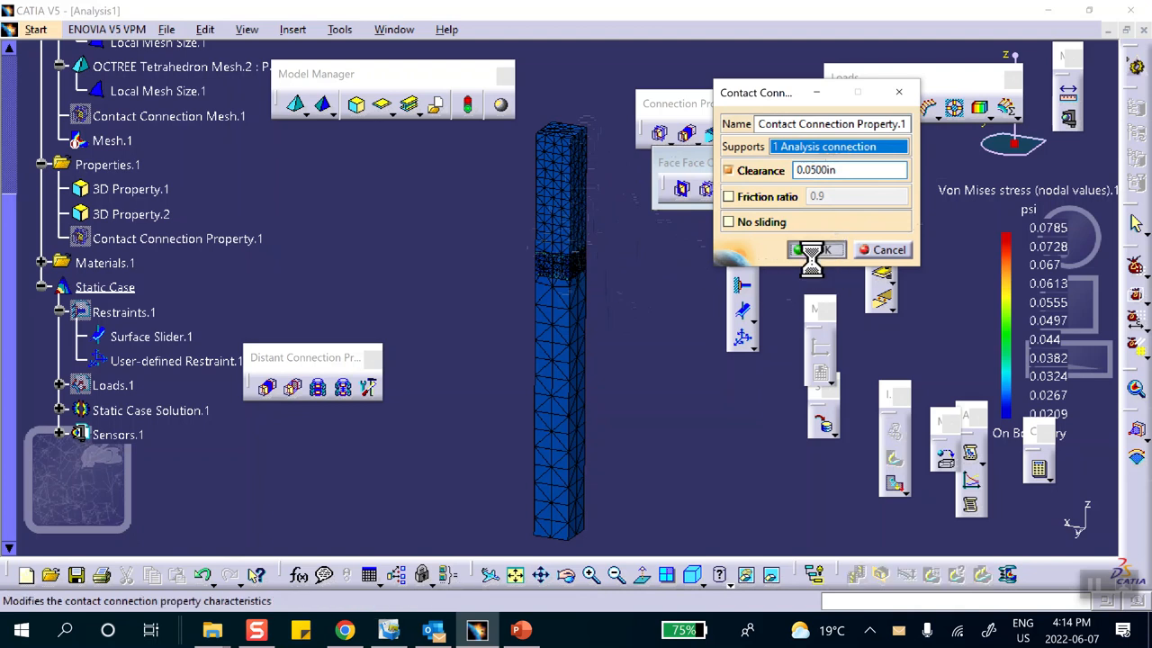
# Compute all cases and show von Mises stress, about 8.39e+005 to 1.25e+006 psi.
pyautogui.click(1049, 478)
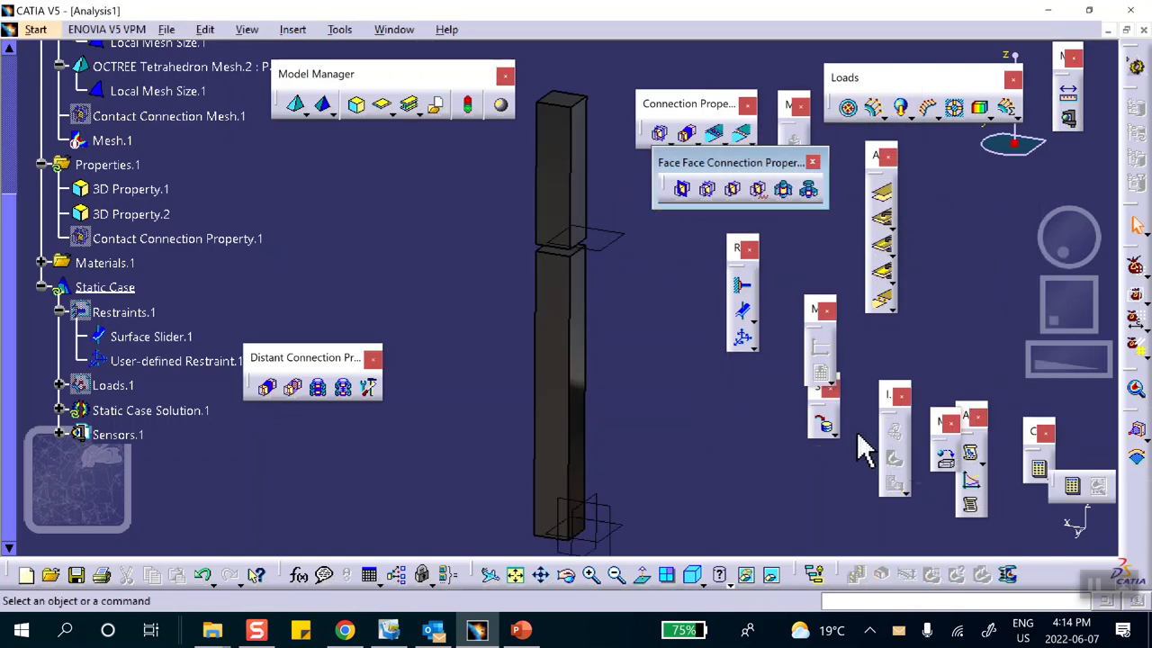
pyautogui.click(1074, 491)
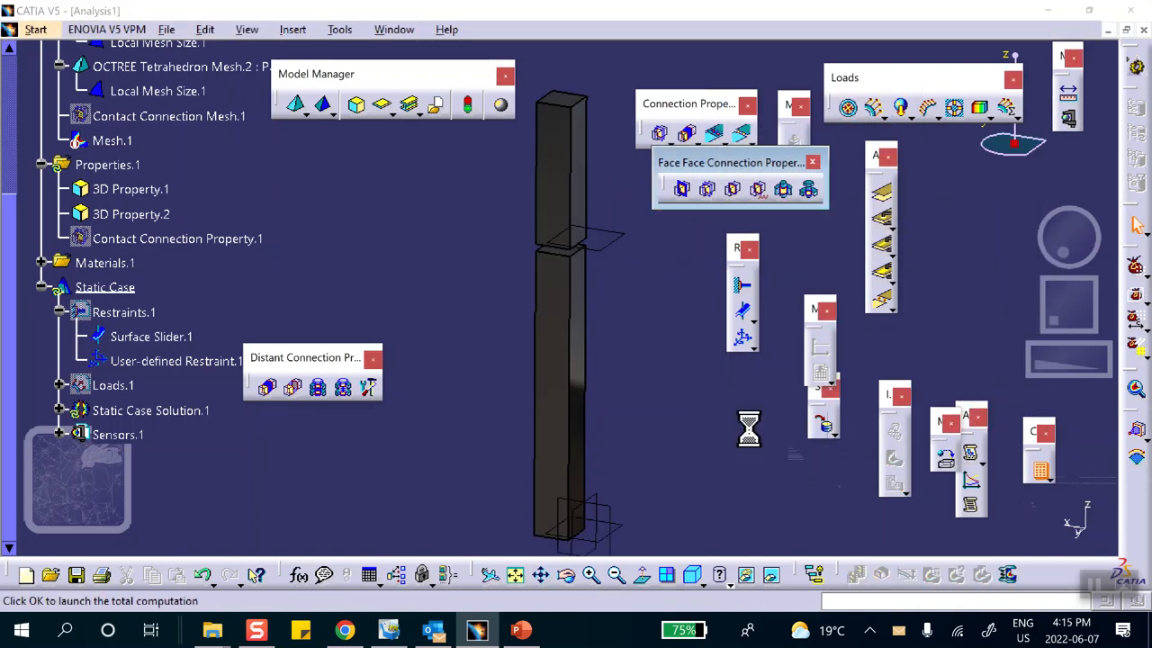
pyautogui.click(951, 316)
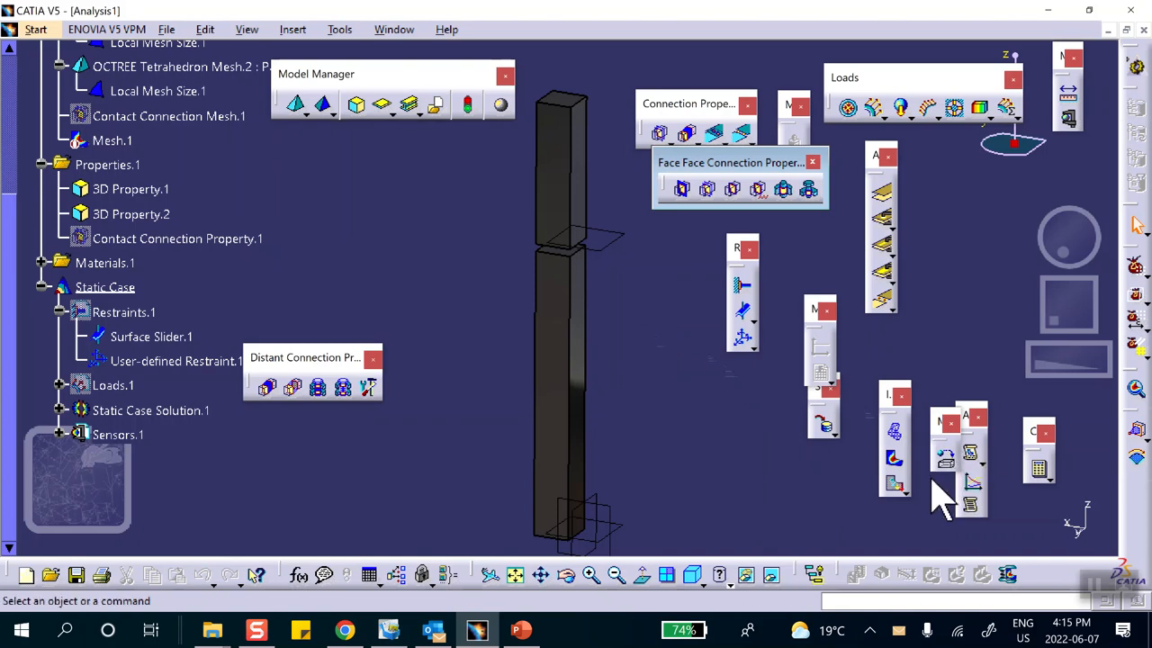
pyautogui.click(824, 423)
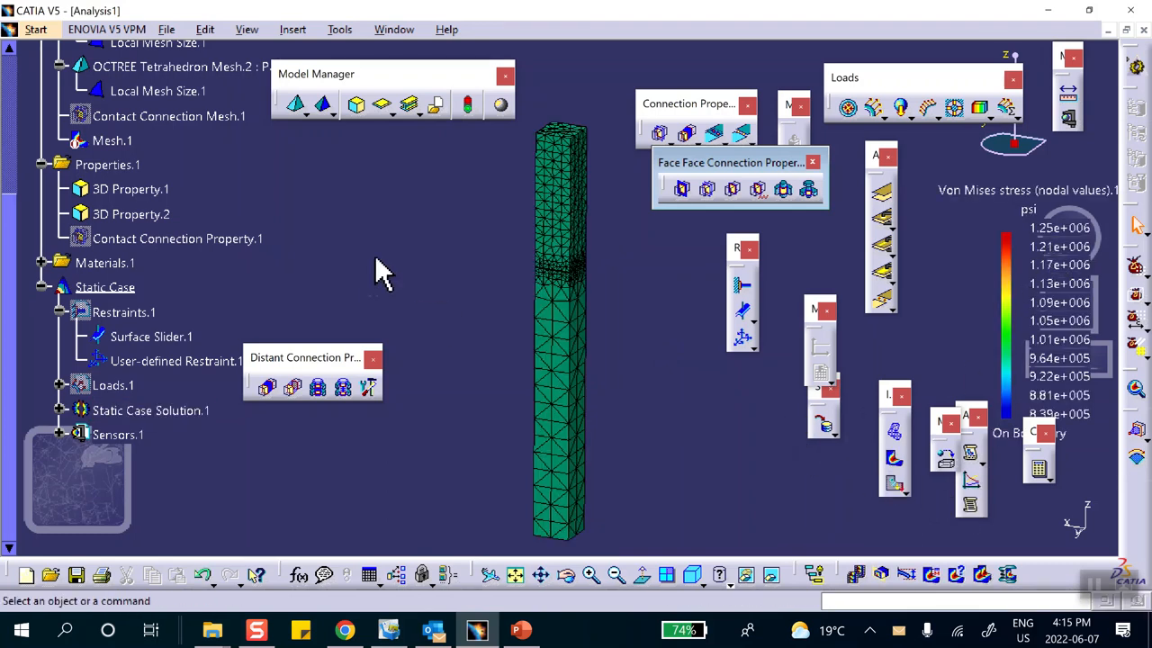
# Set Contact Connection Property.1's clearance to 0.25 in.
pyautogui.scroll(1, 378, 286)
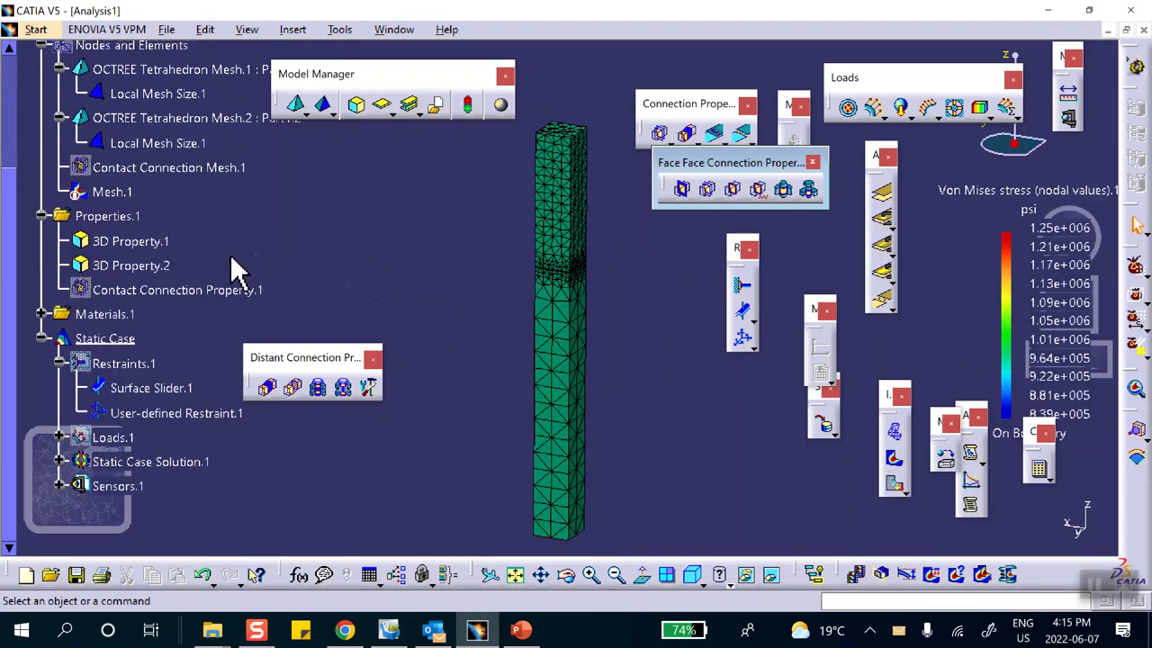
pyautogui.doubleClick(171, 290)
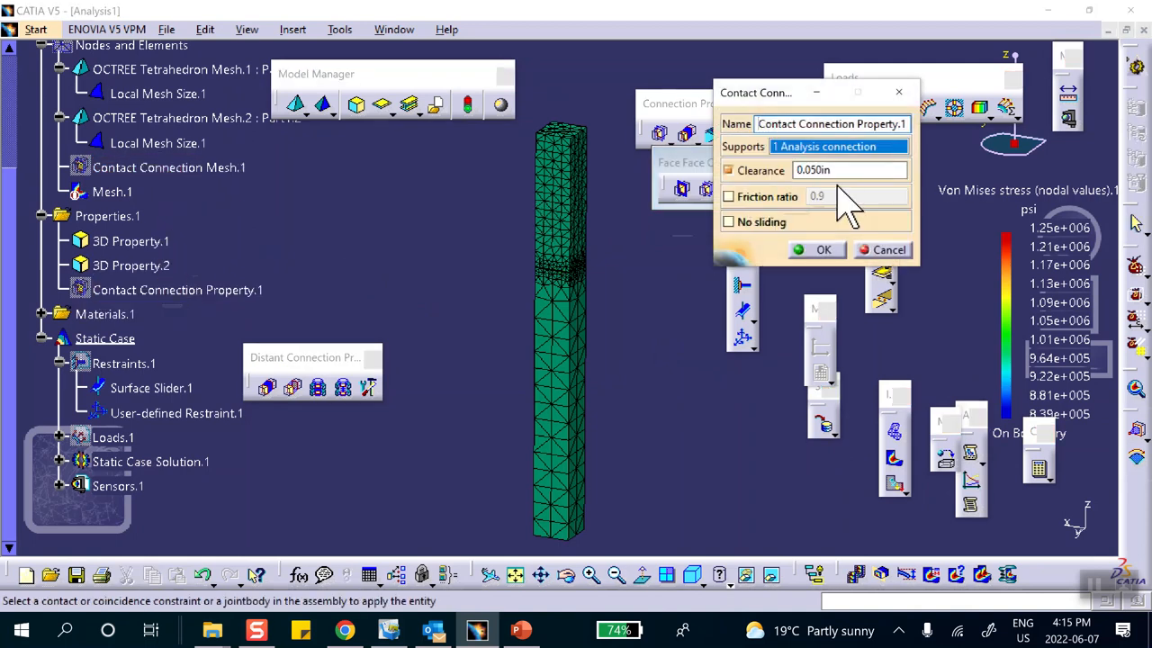
pyautogui.doubleClick(839, 173)
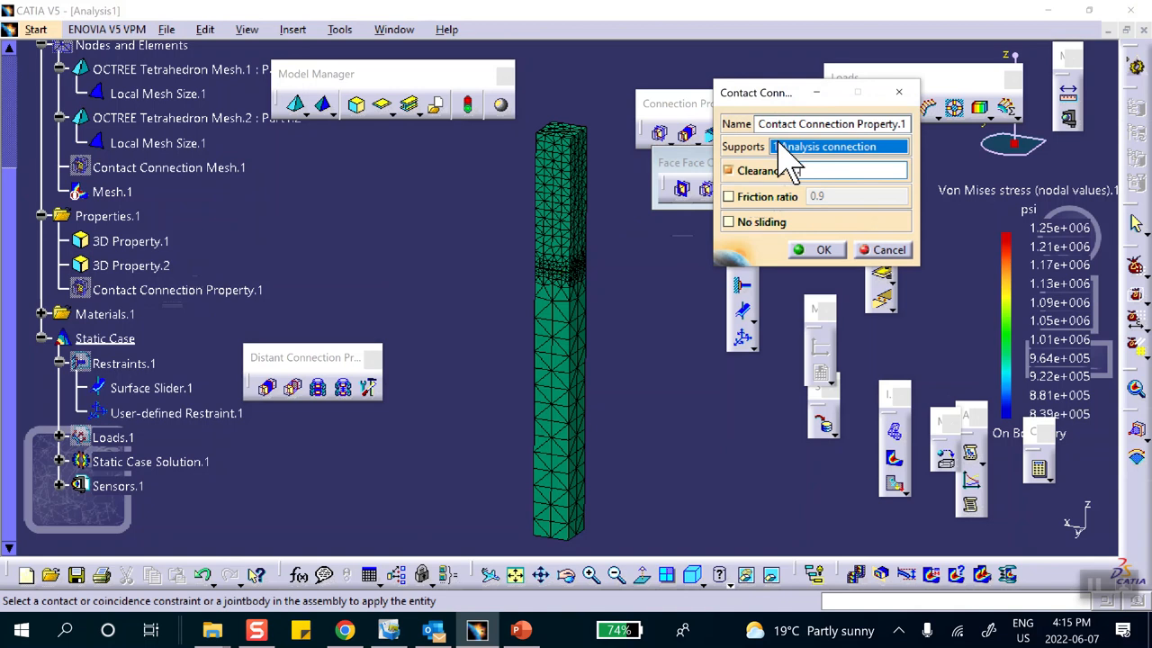
pyautogui.write('.25')
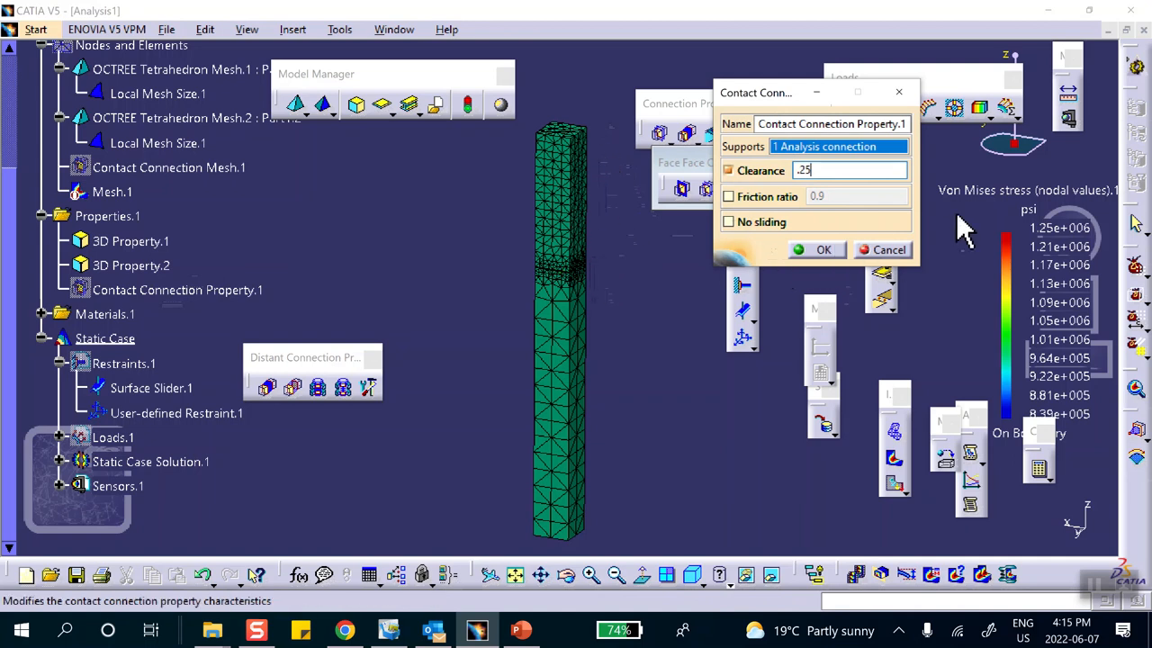
pyautogui.click(819, 249)
# Recompute all cases and display the von Mises stress result.
pyautogui.click(1039, 469)
pyautogui.click(965, 315)
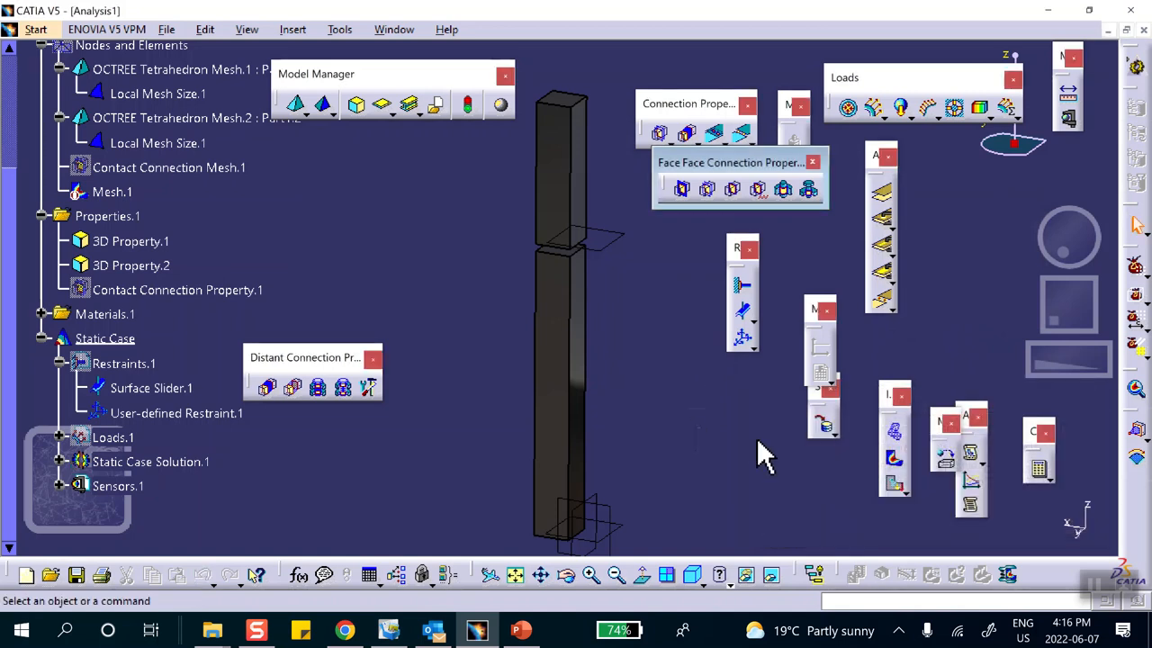
pyautogui.click(893, 460)
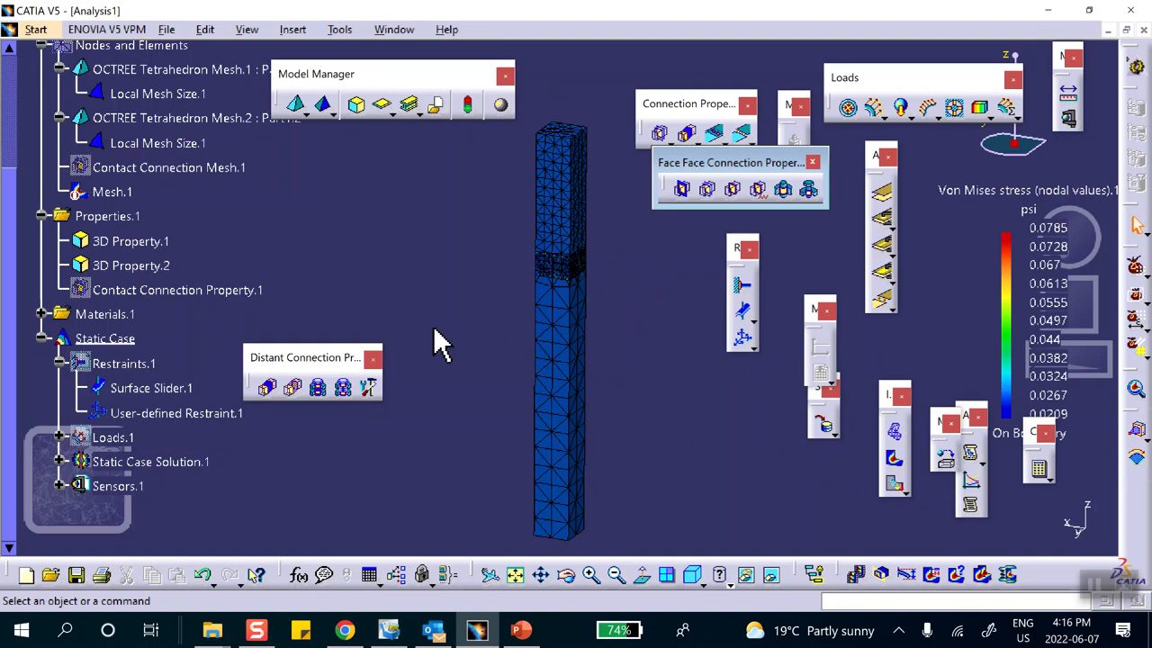
# Reopen Contact Connection Property.1 to edit the clearance again.
pyautogui.doubleClick(232, 291)
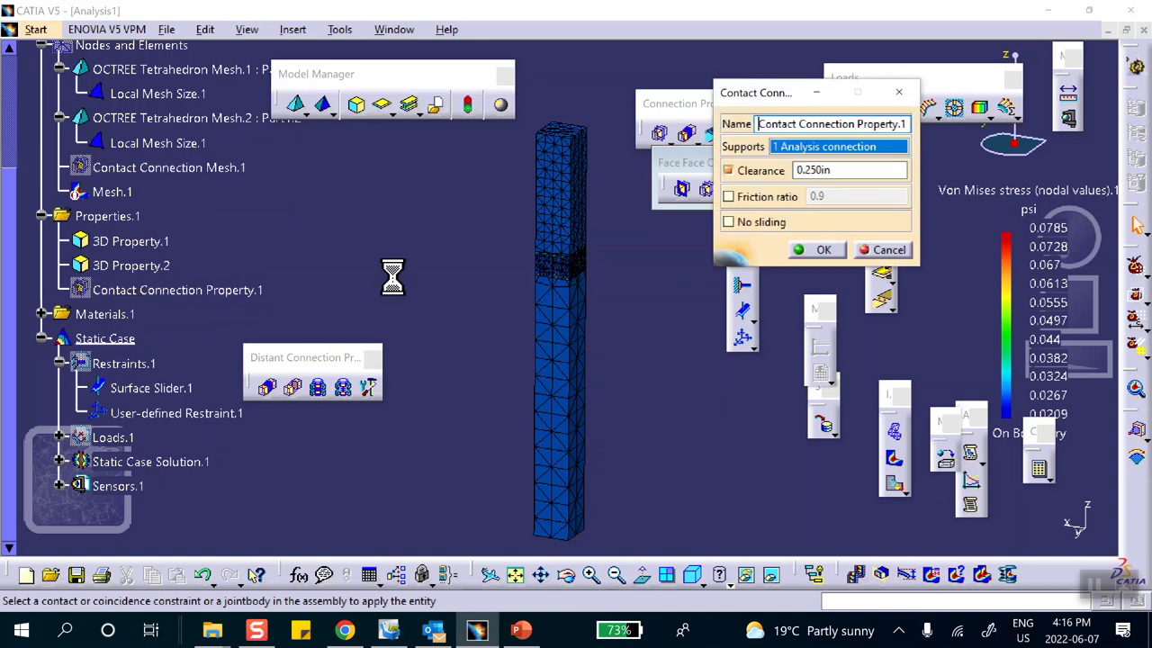
# Change the contact clearance from 0.250 in to 0.249 in.
pyautogui.click(821, 171)
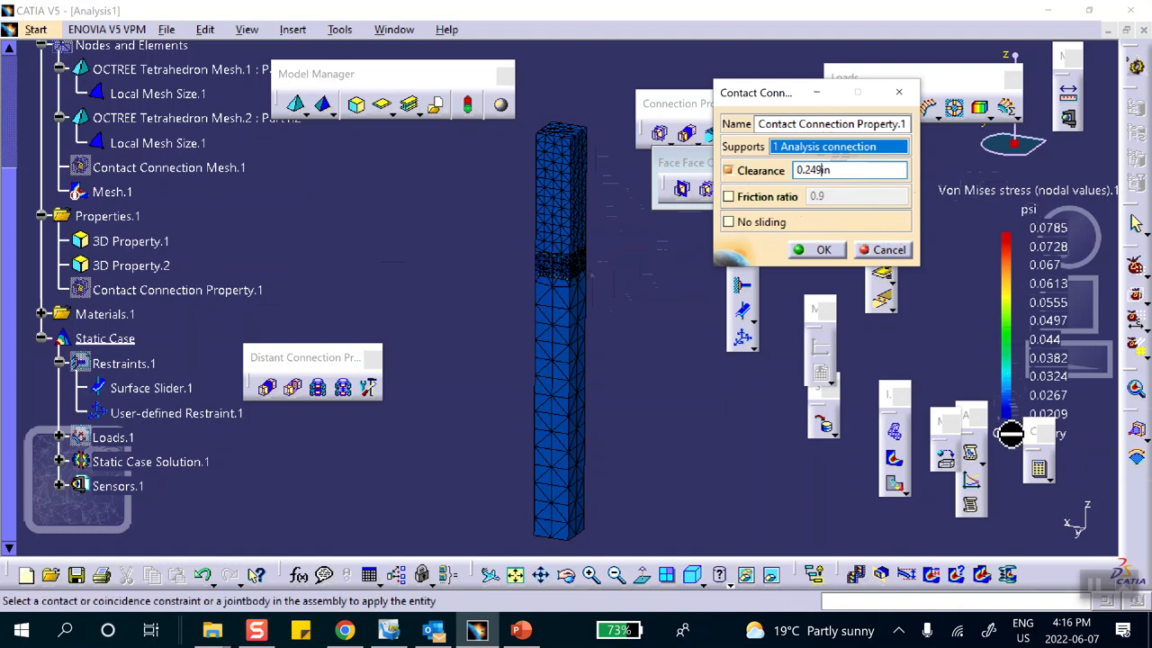
pyautogui.click(822, 249)
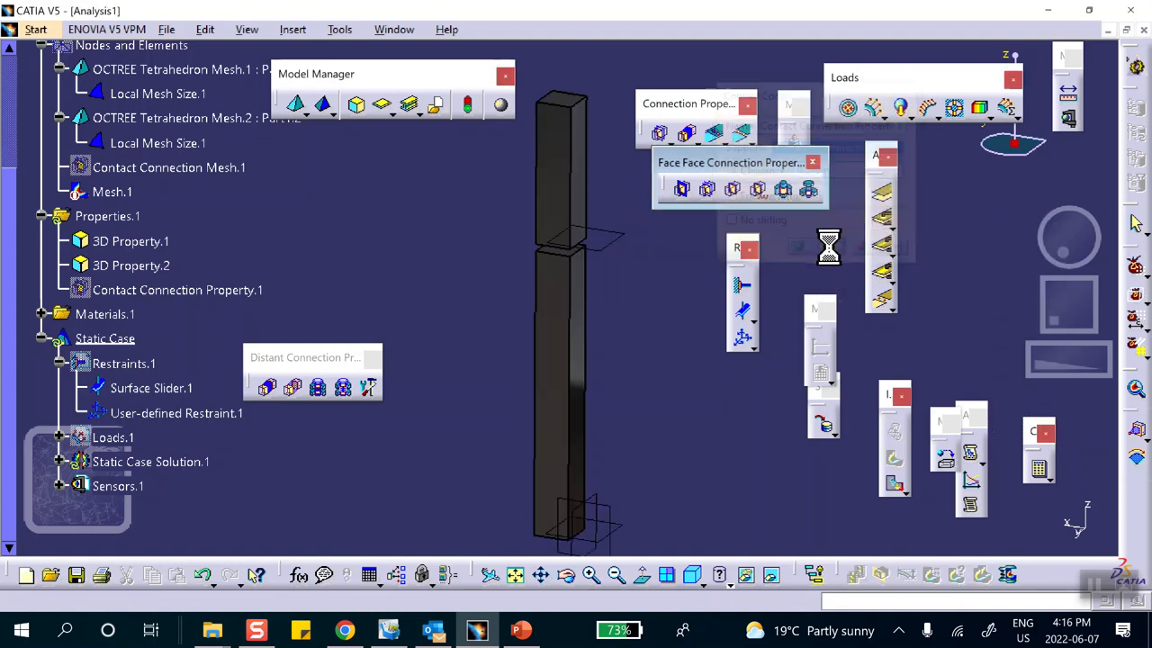
# Compute all cases and show von Mises stress, now about 4.2e+003 to 6.27e+003 psi.
pyautogui.click(1046, 473)
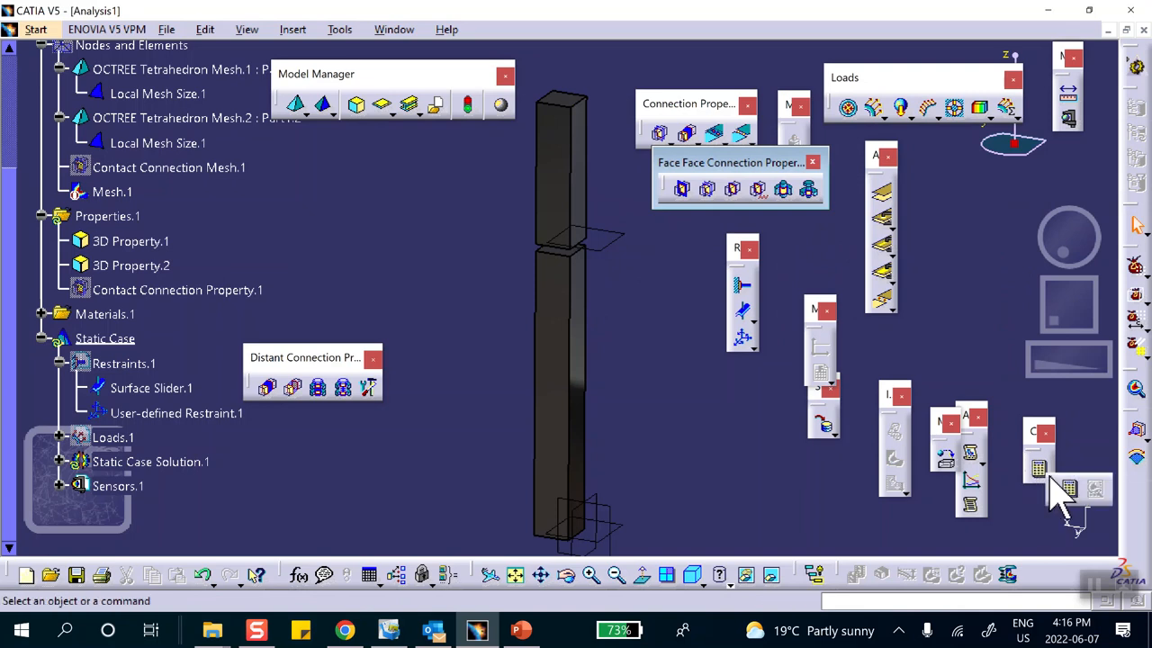
pyautogui.click(1068, 488)
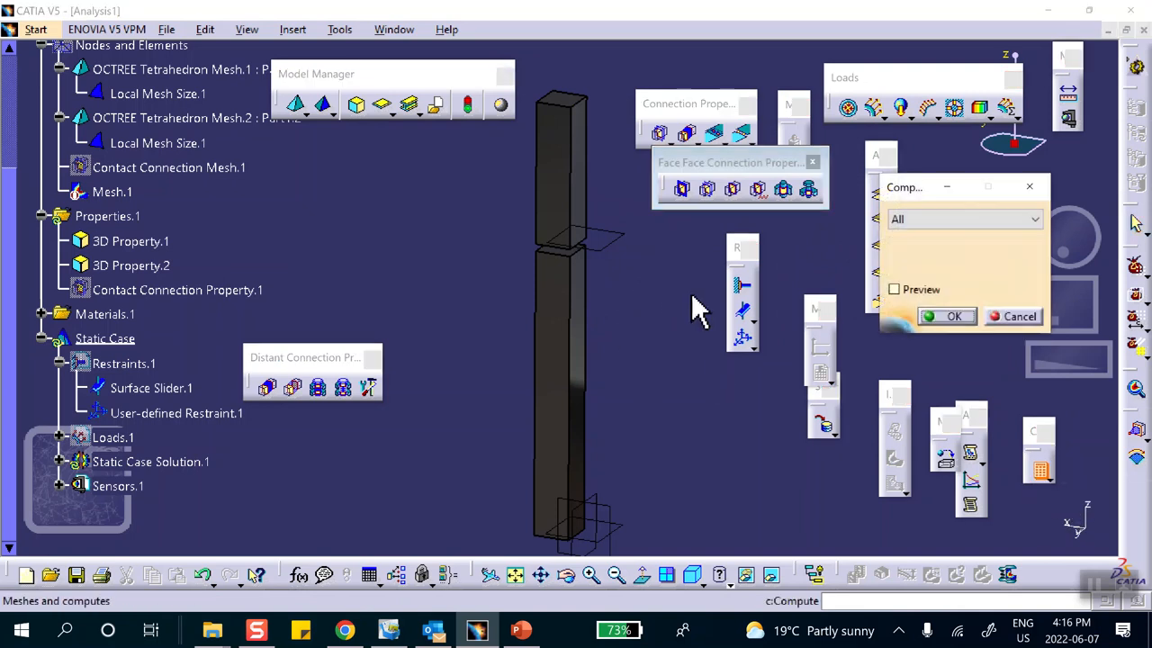
pyautogui.click(955, 316)
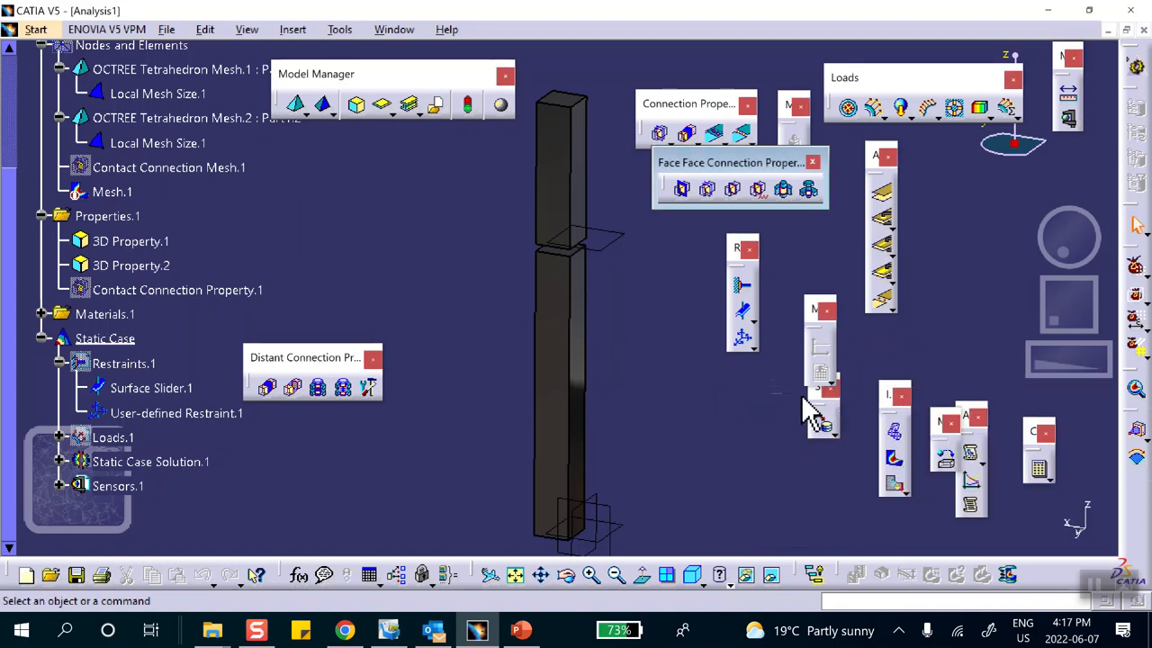
pyautogui.click(894, 457)
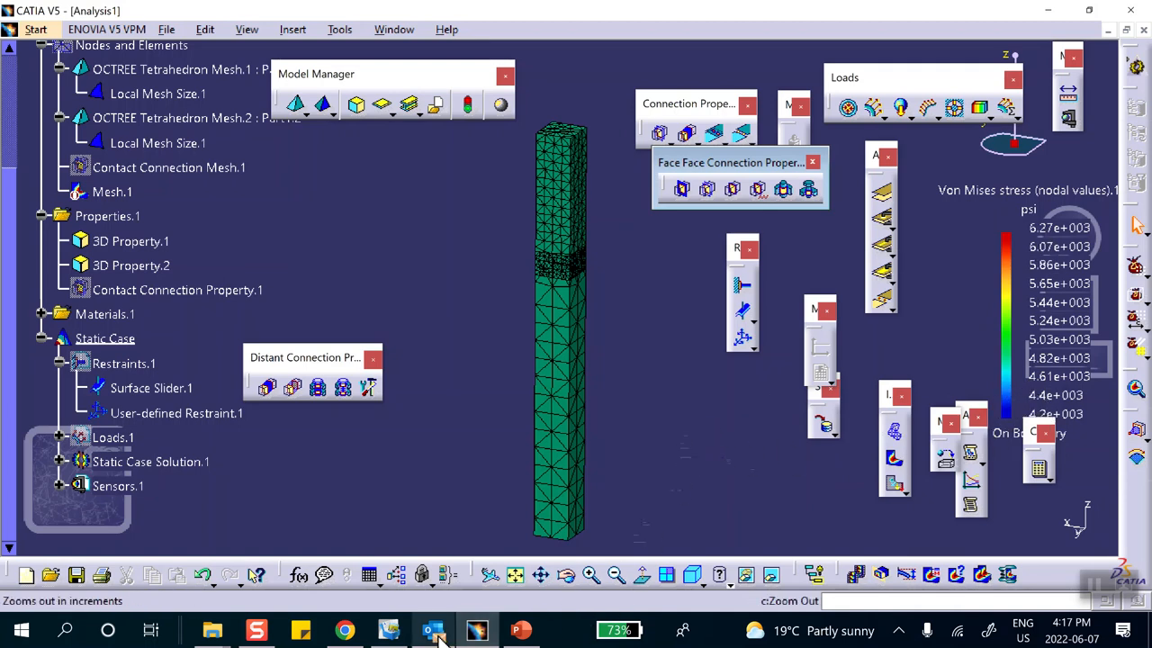
# Switch to PowerPoint and show slide 4's contact-clearance diagram.
pyautogui.moveTo(434, 634)
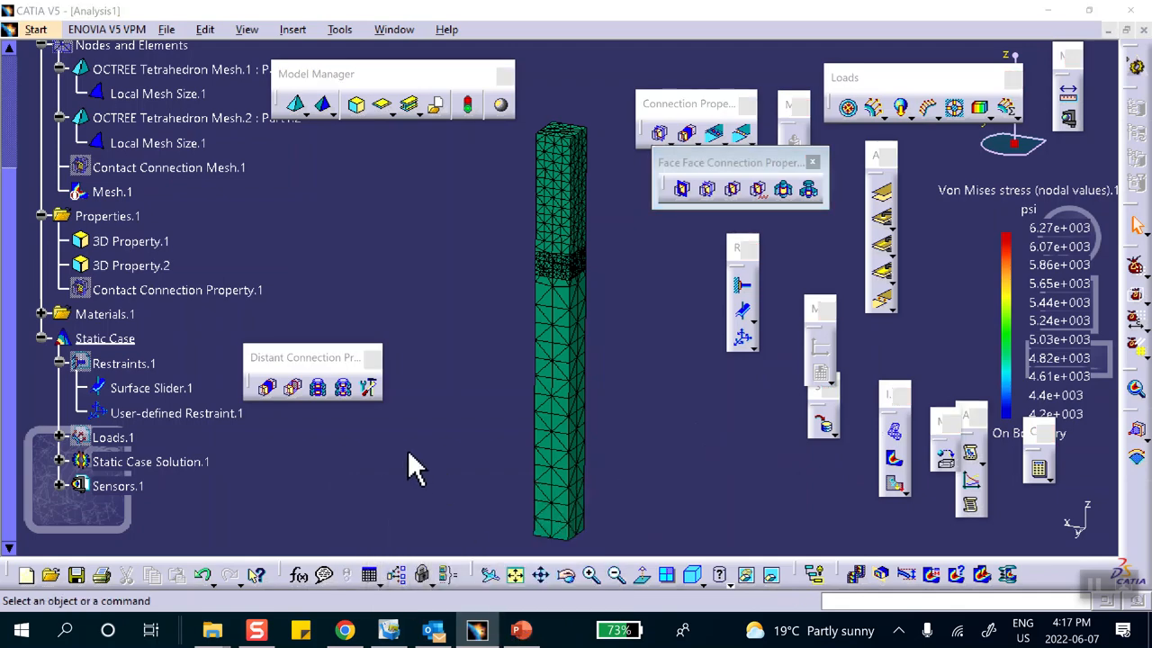
pyautogui.hotkey('alt', 'Tab')
pyautogui.click(126, 396)
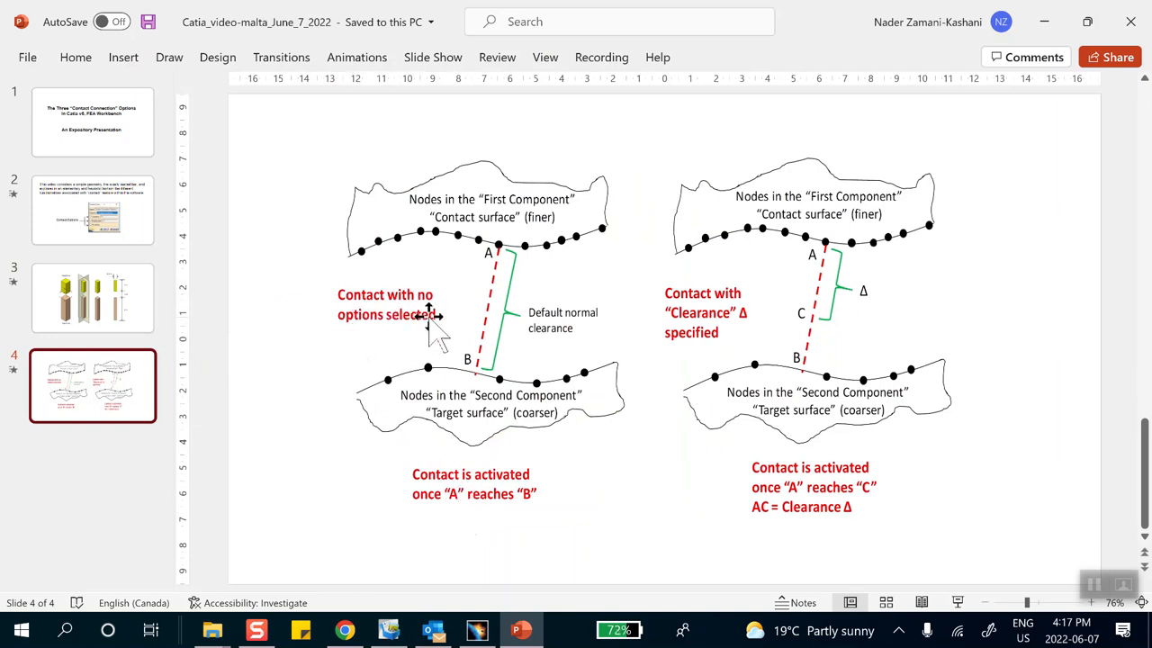
pyautogui.click(140, 236)
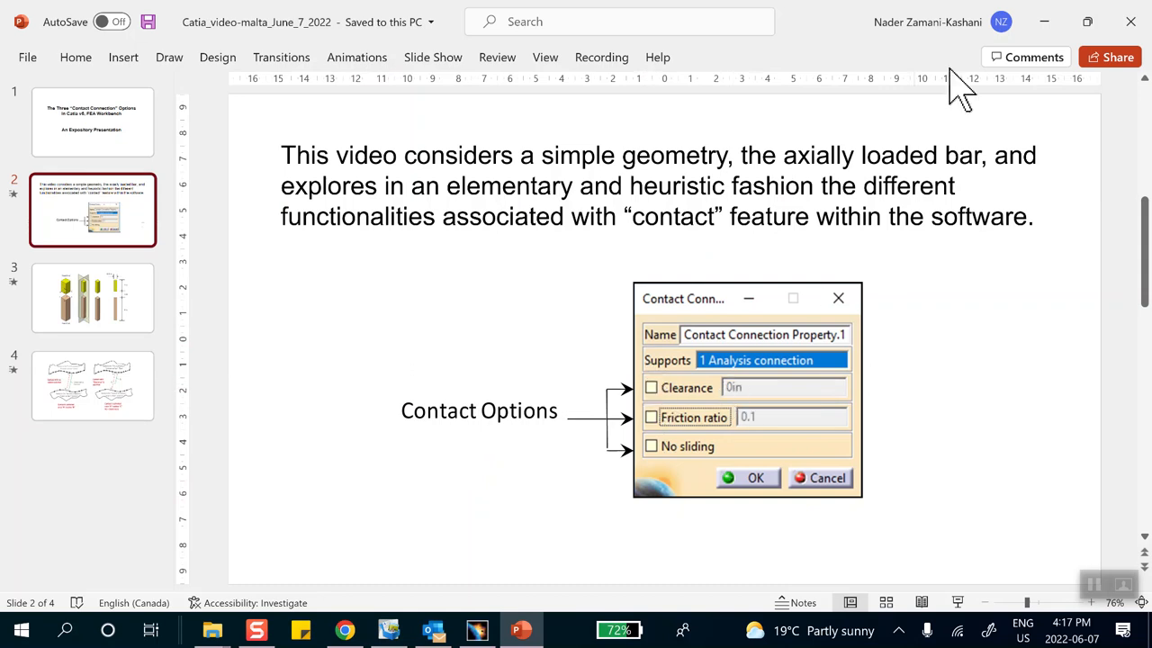
pyautogui.click(114, 407)
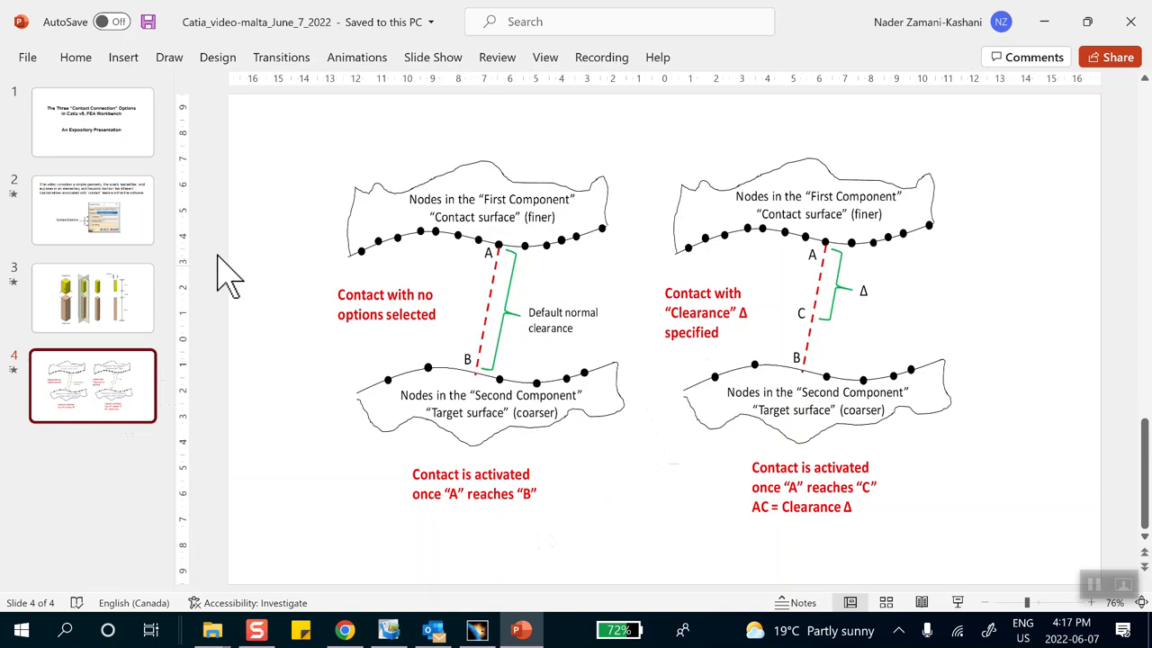
pyautogui.click(122, 238)
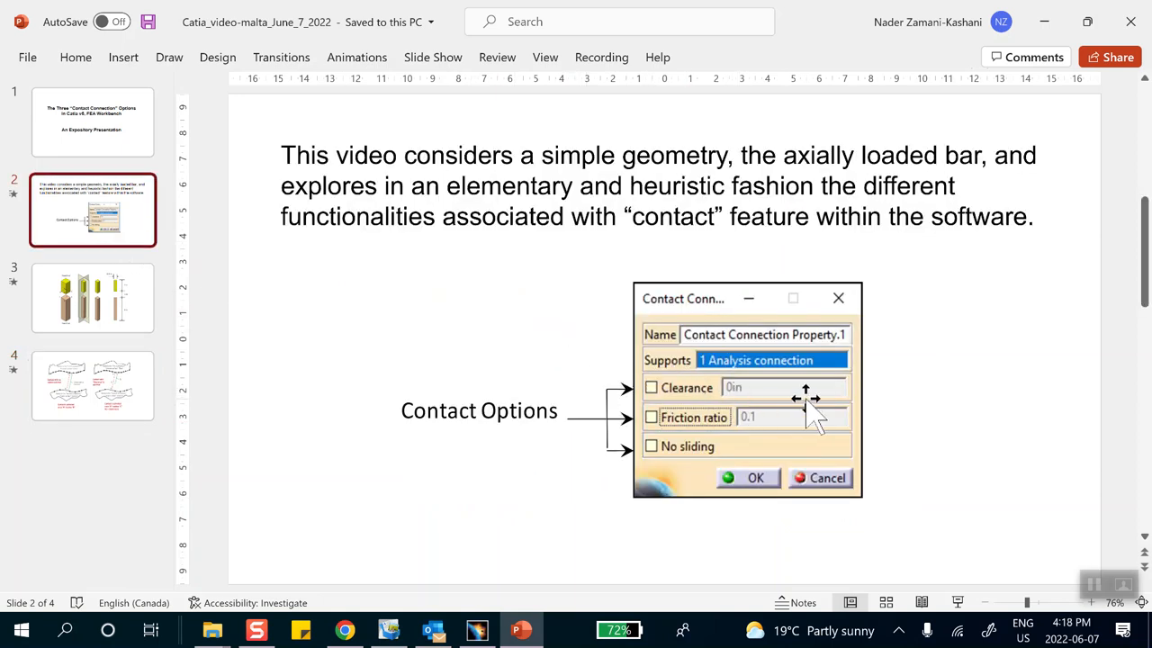
pyautogui.click(98, 390)
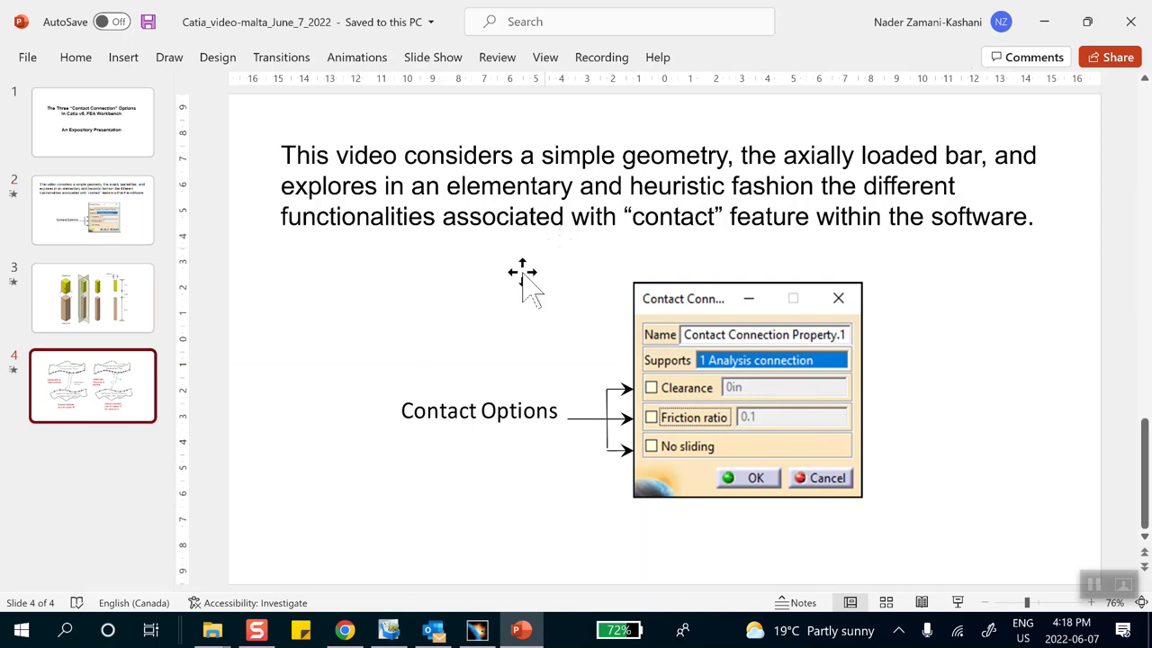
pyautogui.click(126, 364)
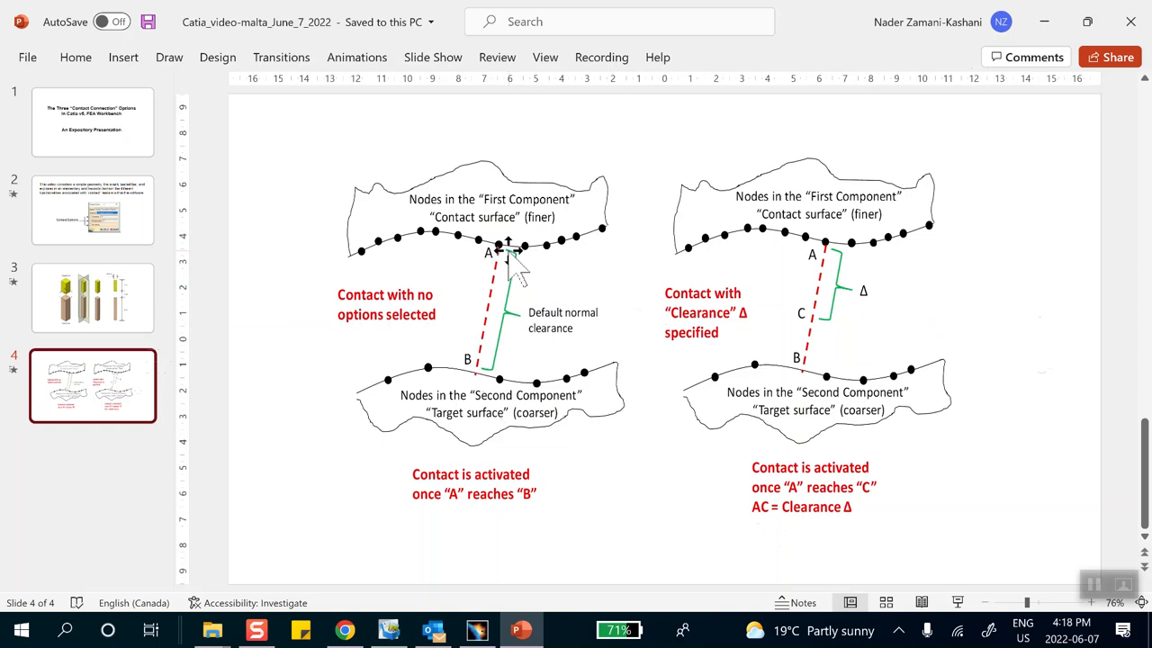
# Back in CATIA, edit Contact Connection Property.1 and set its clearance to 0.4 in.
pyautogui.click(1045, 19)
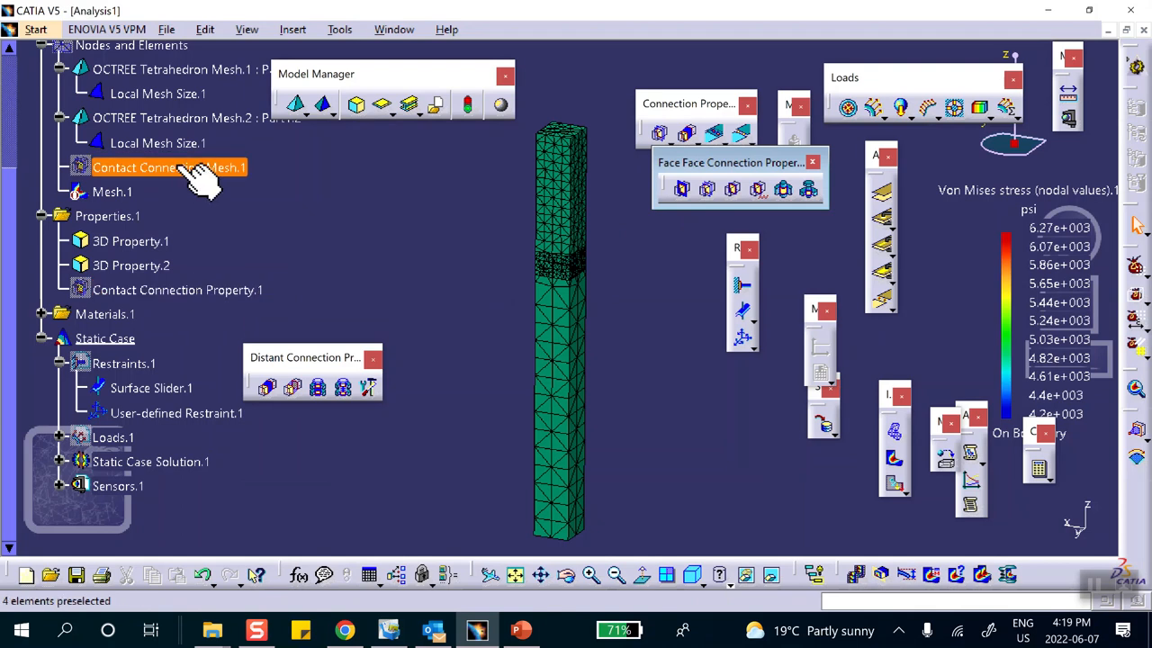
pyautogui.doubleClick(197, 292)
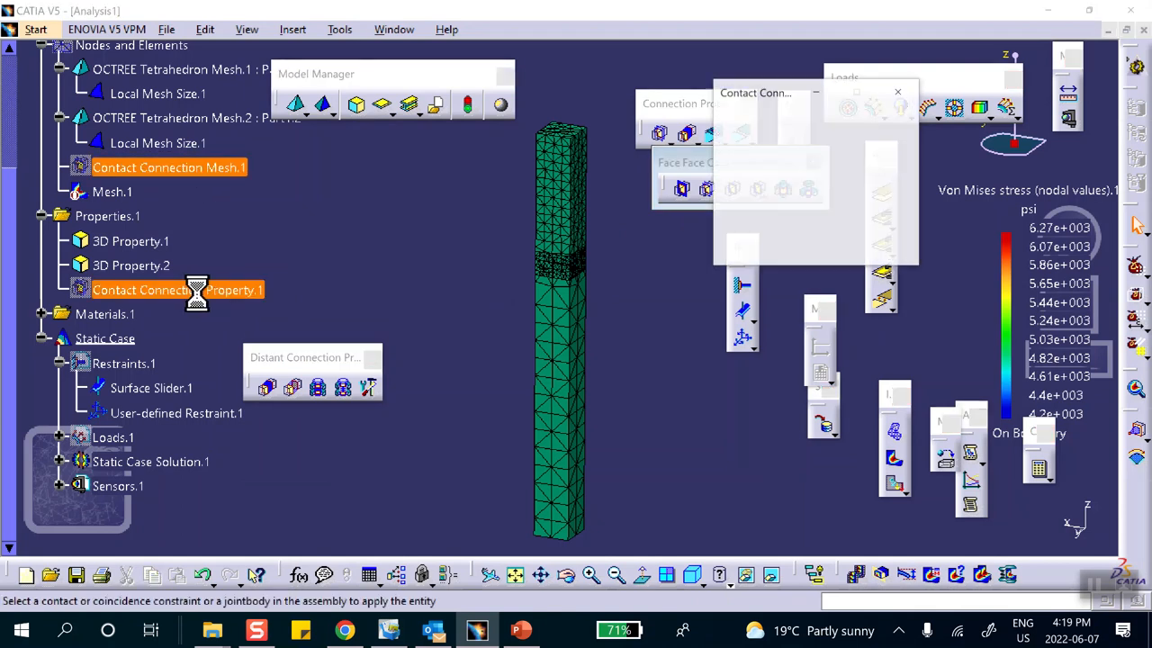
pyautogui.click(821, 171)
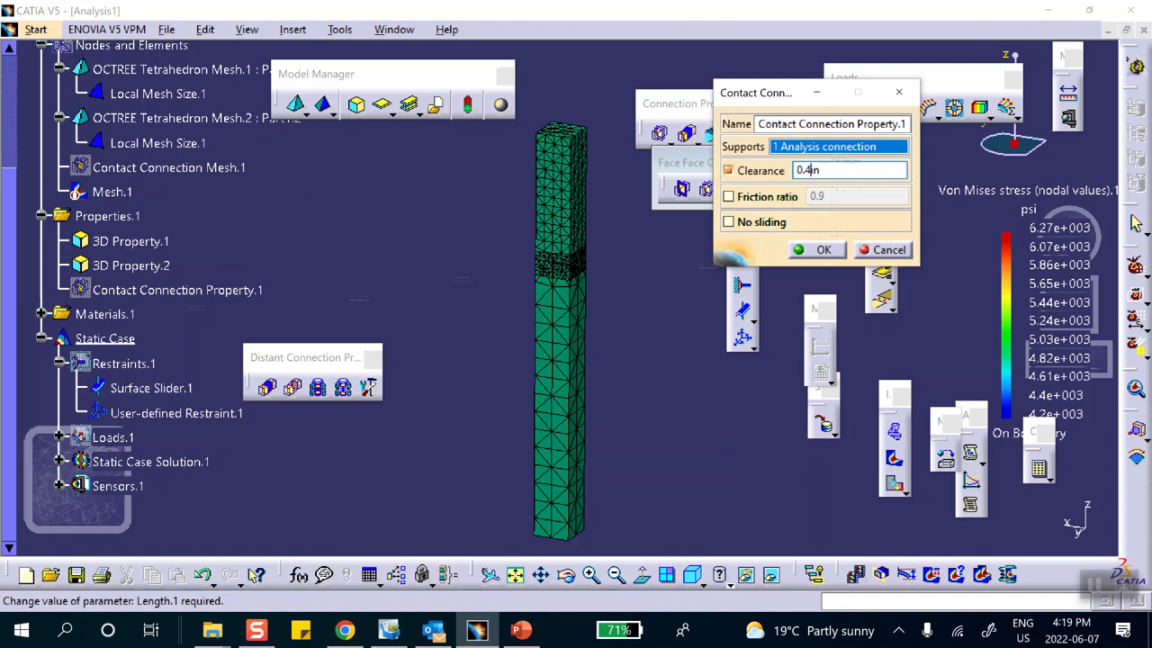
pyautogui.click(822, 250)
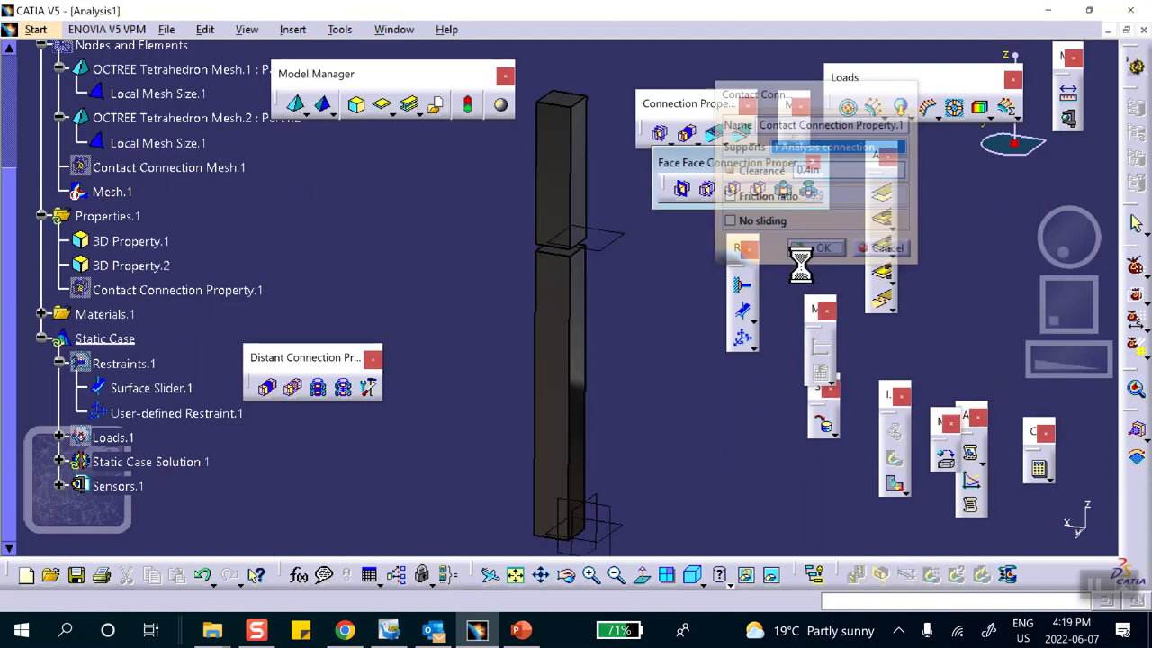
# Recompute all with the 0.4 in clearance and display von Mises stress, peaking at 0.0785 psi.
pyautogui.click(1041, 471)
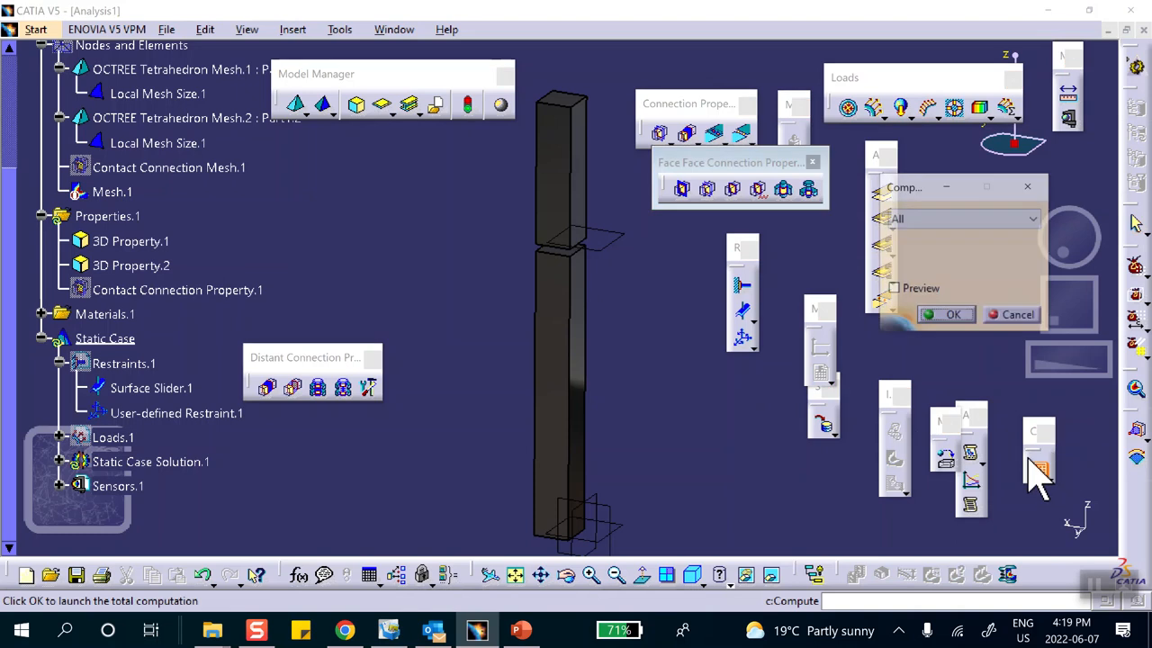
pyautogui.click(947, 317)
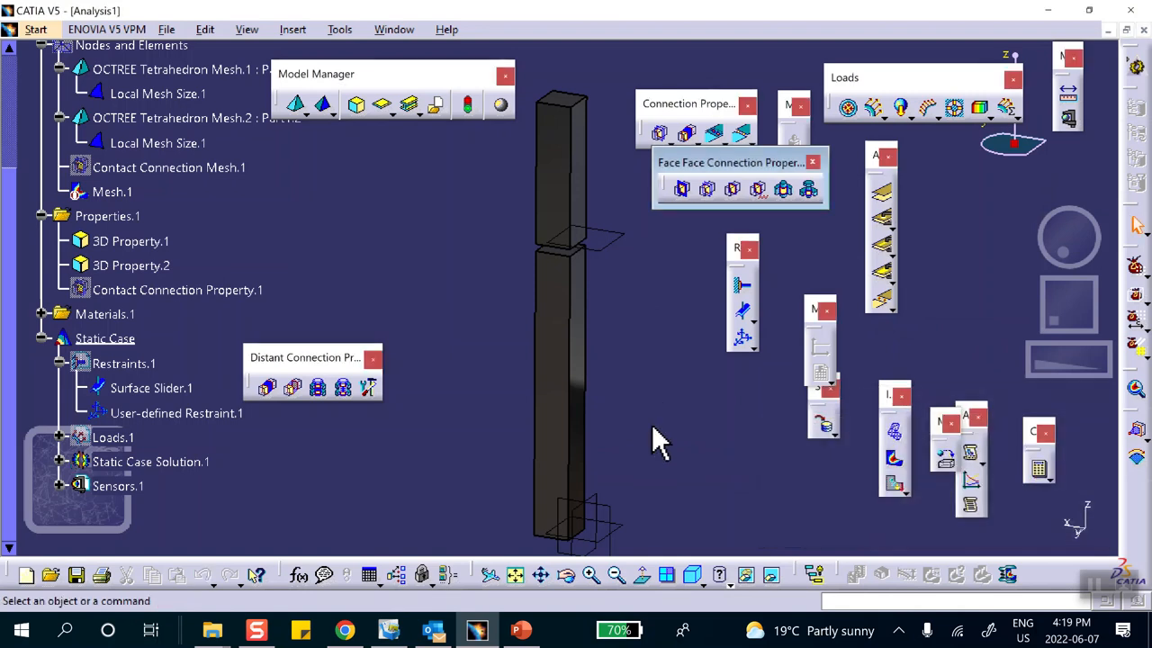
pyautogui.click(893, 457)
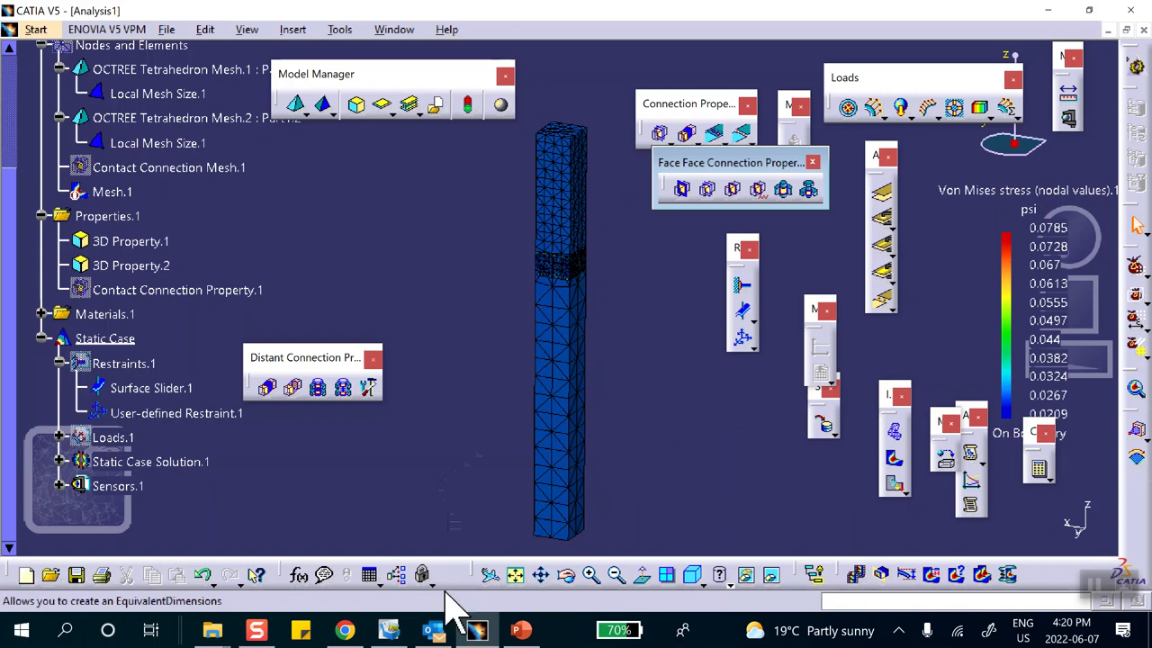
pyautogui.moveTo(520, 632)
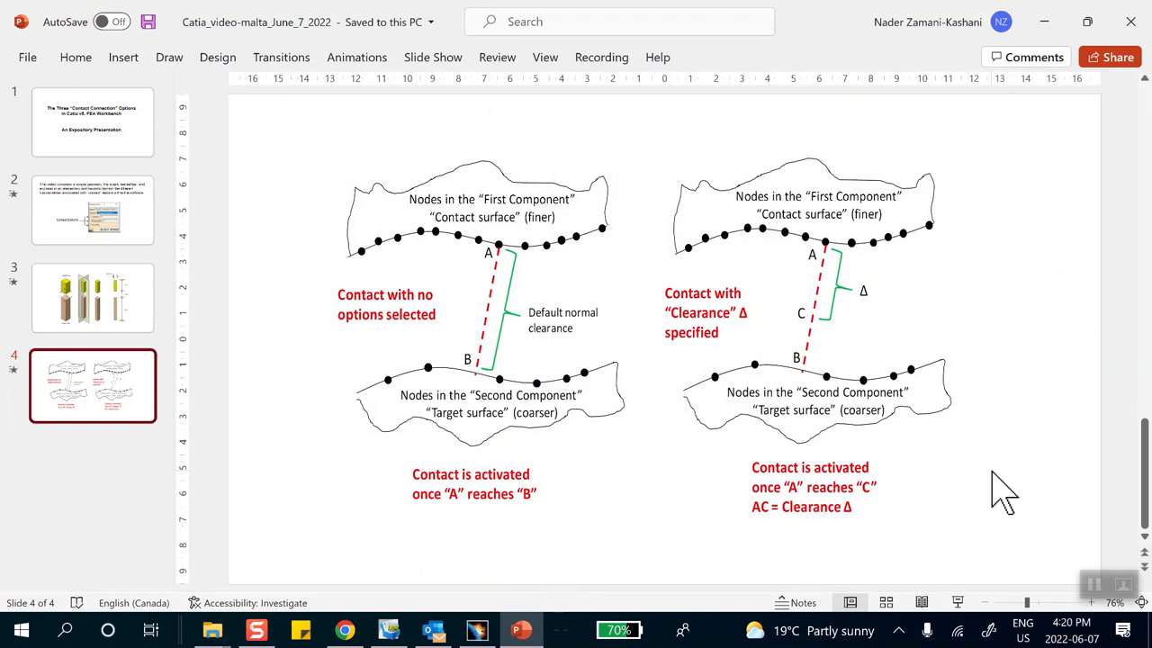
# Show slide 2's Contact Options image, then minimise PowerPoint to return to CATIA.
pyautogui.click(68, 225)
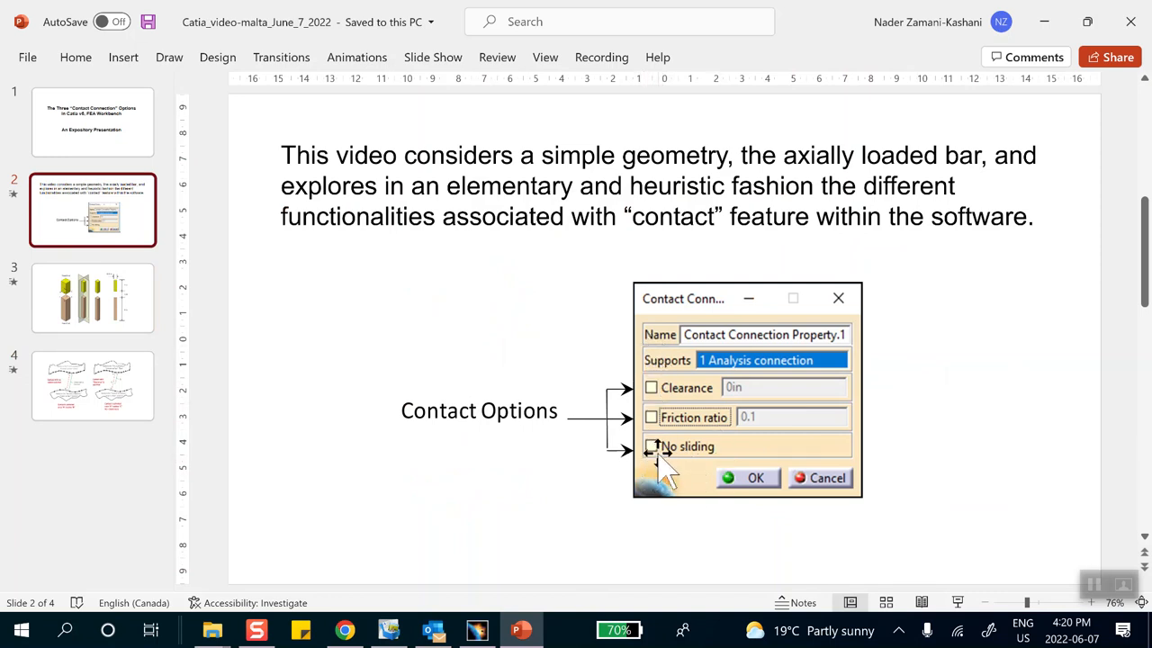
pyautogui.click(1044, 21)
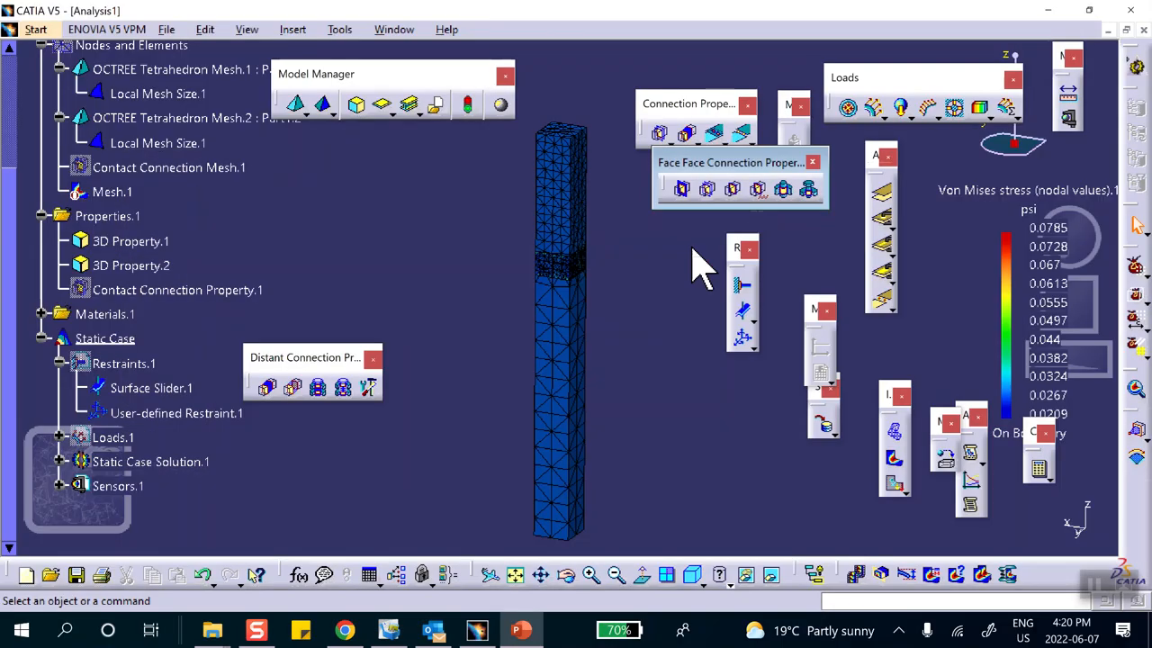
# In Contact Connection Property.1, clear Clearance and enable No sliding.
pyautogui.doubleClick(177, 290)
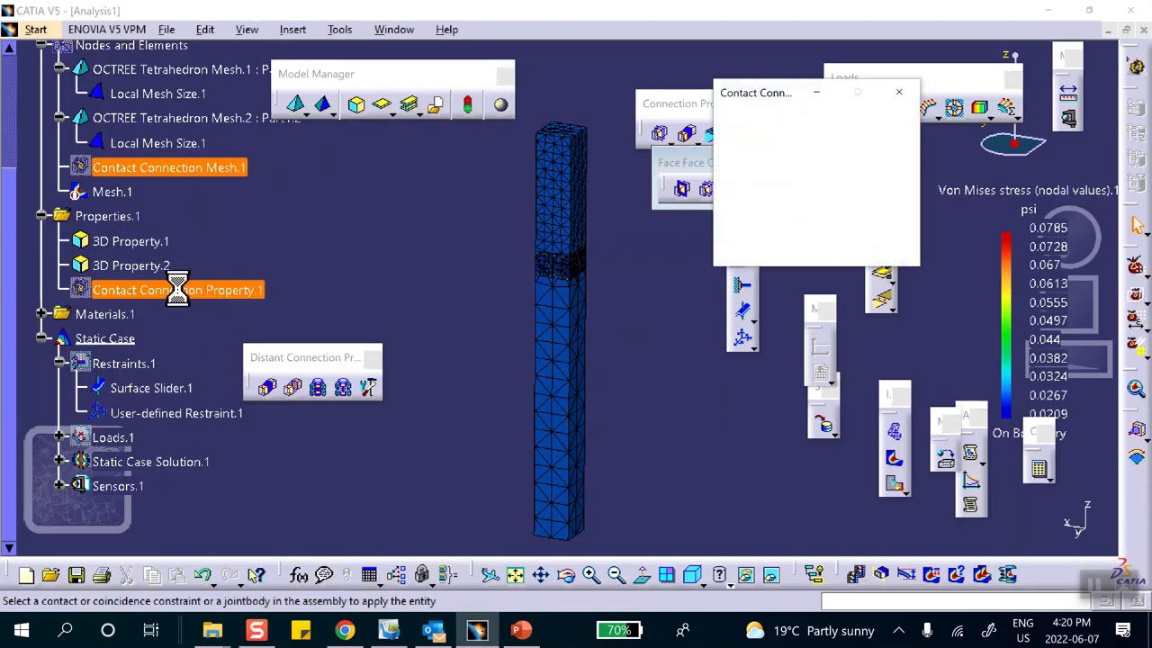
pyautogui.click(729, 171)
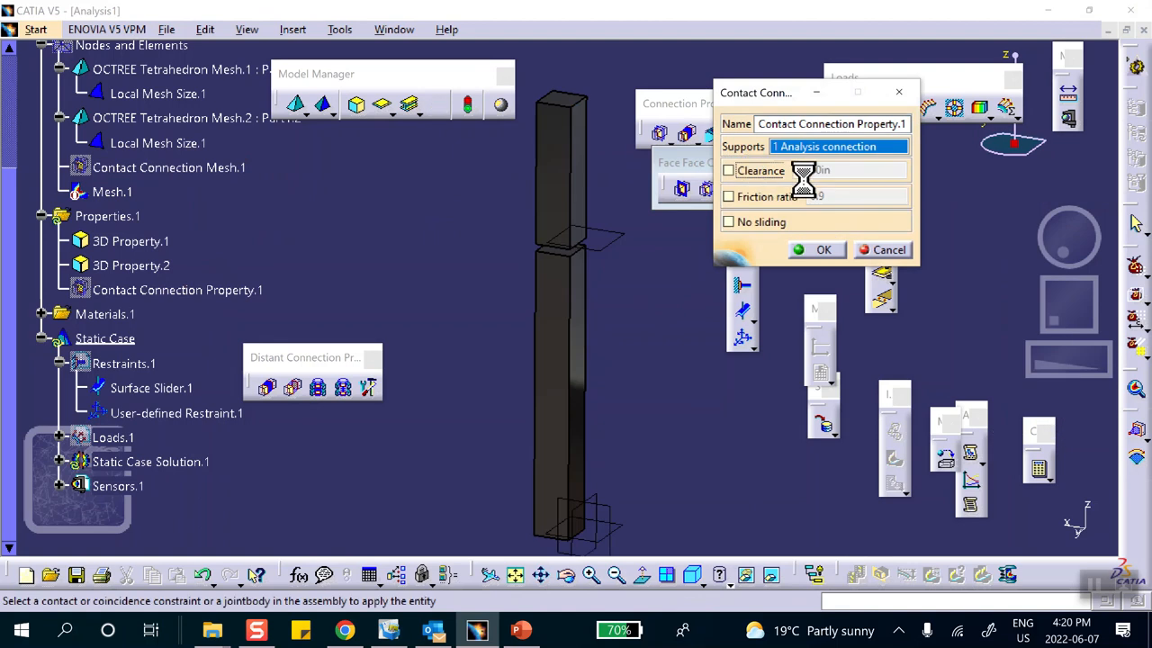
pyautogui.click(730, 223)
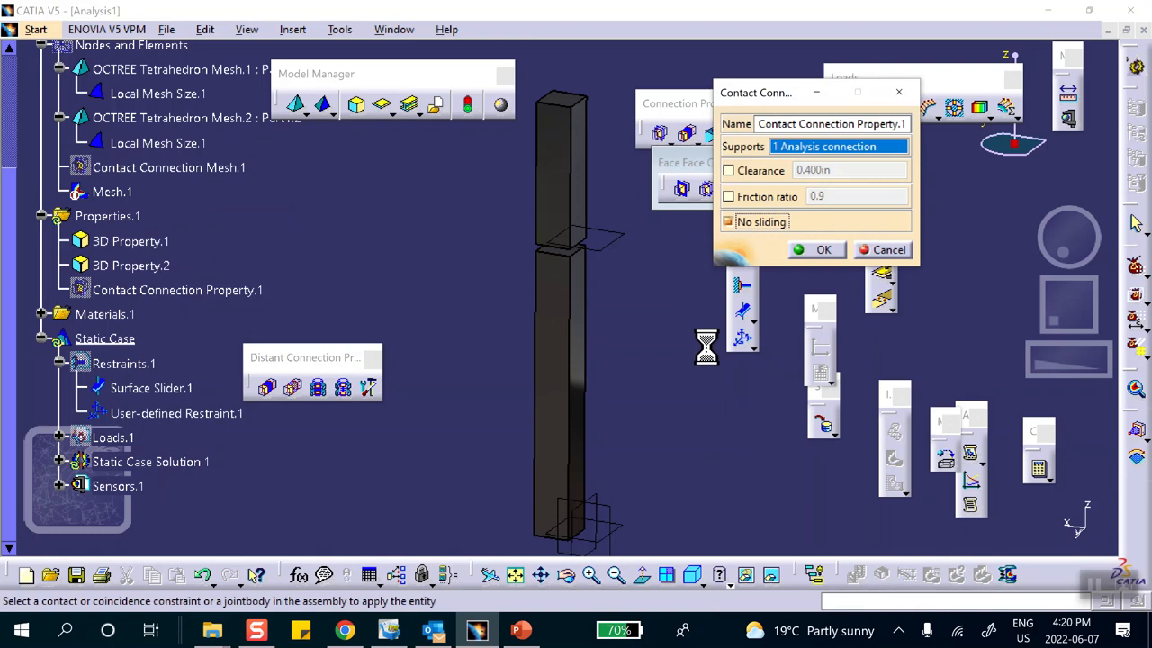
pyautogui.click(822, 250)
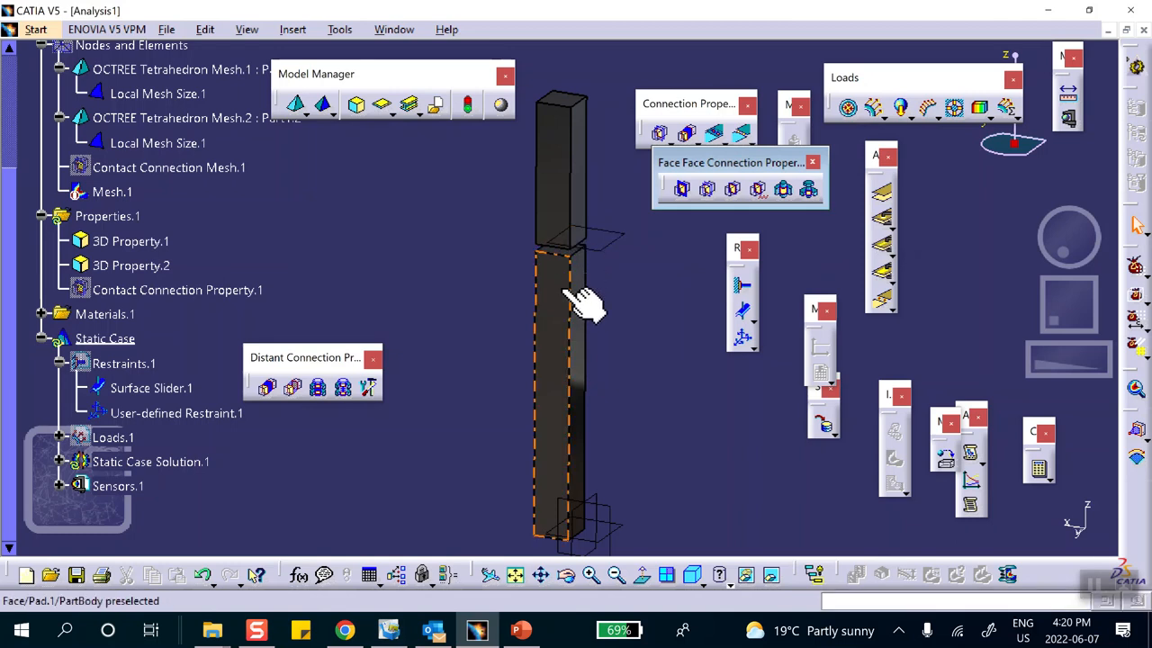
# Recompute the no-sliding case, inspect von Mises stress (about 6.93e+005–7.99e+005 psi), and reopen the contact property.
pyautogui.click(1041, 470)
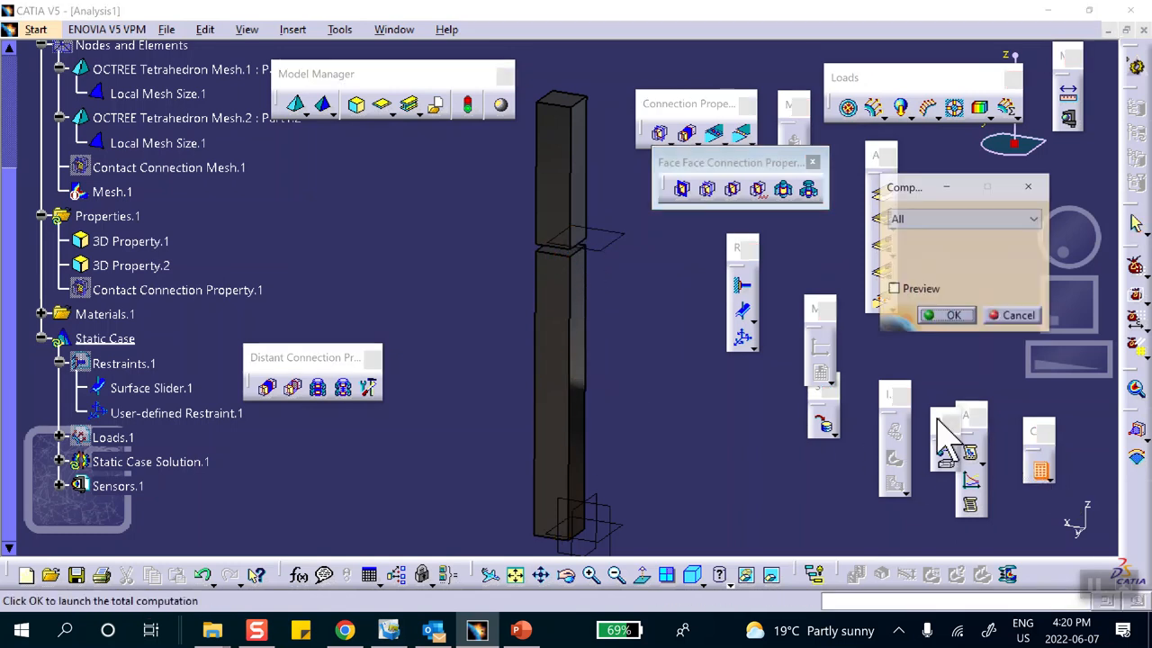
pyautogui.click(949, 316)
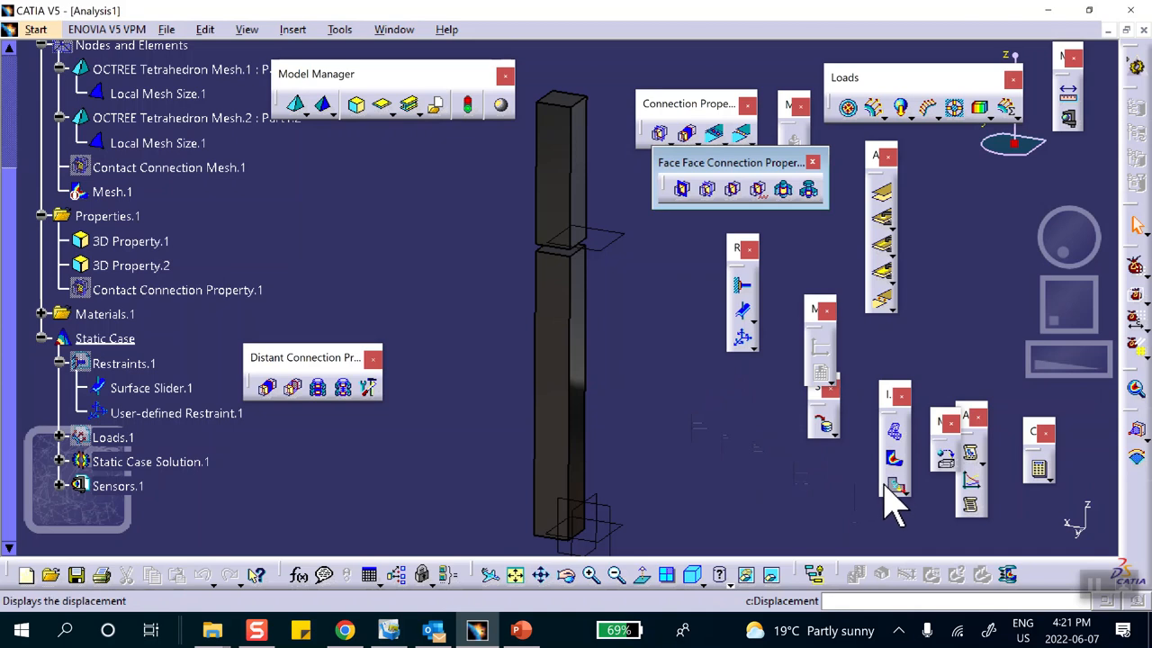
pyautogui.click(893, 459)
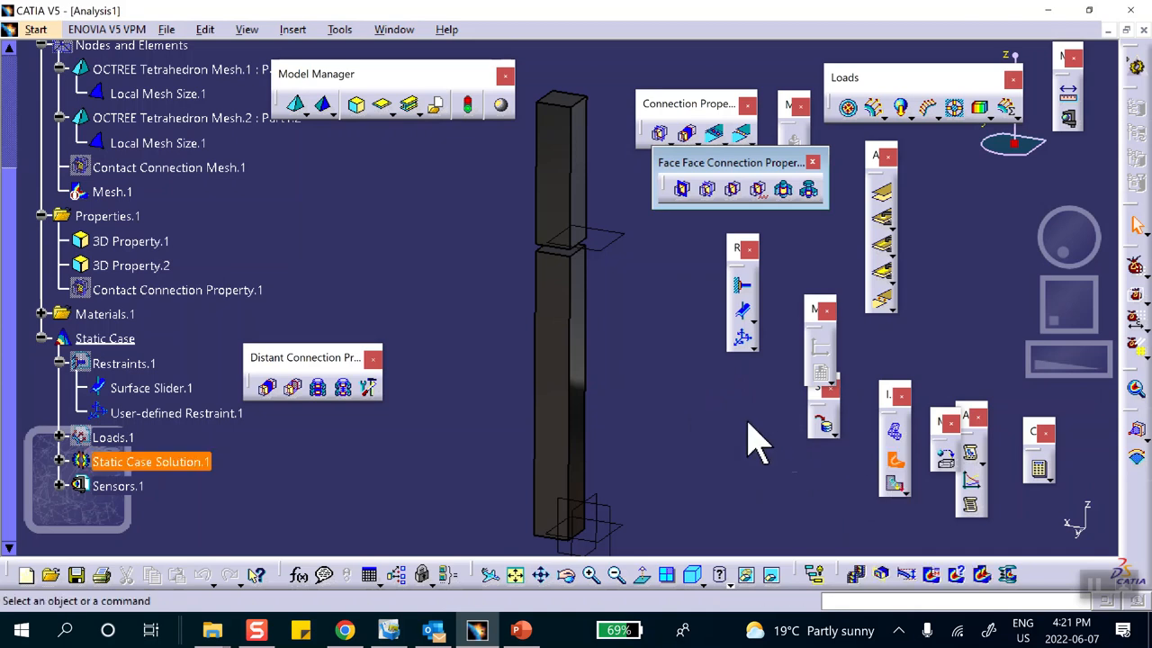
pyautogui.moveTo(689, 400)
pyautogui.keyDown('ctrl'); pyautogui.mouseDown(button='middle')
pyautogui.moveTo(677, 308)
pyautogui.moveTo(687, 437)
pyautogui.moveTo(694, 351)
pyautogui.moveTo(683, 399)
pyautogui.mouseUp(button='middle'); pyautogui.keyUp('ctrl')
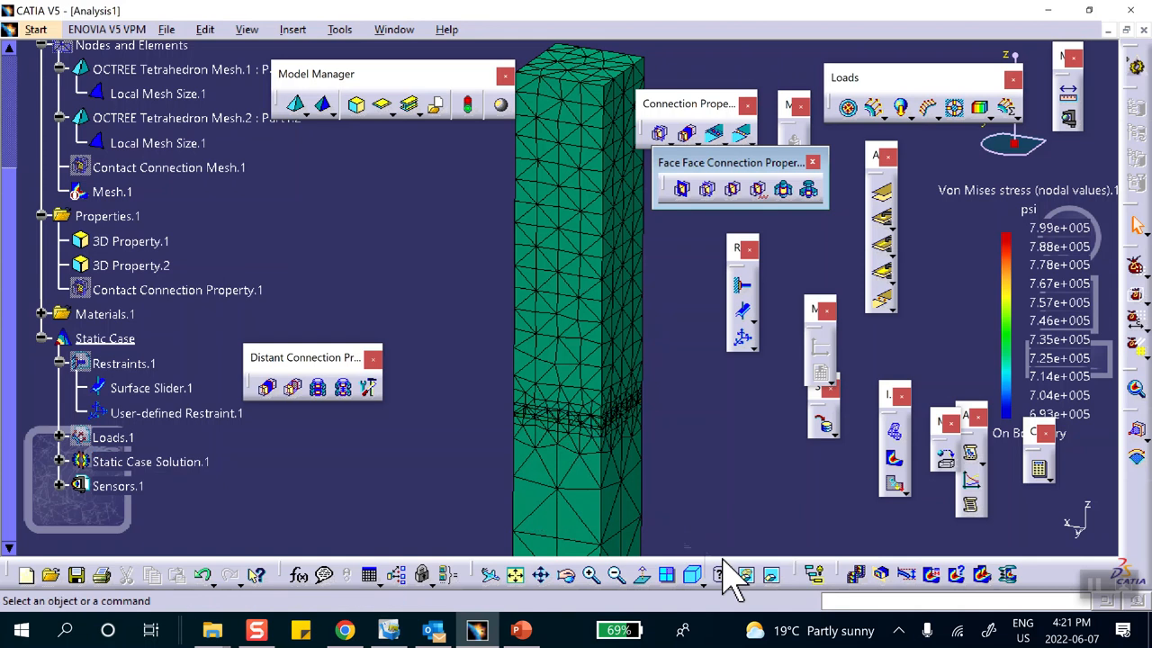
pyautogui.moveTo(648, 342)
pyautogui.mouseDown(button='middle')
pyautogui.moveTo(642, 329)
pyautogui.moveTo(650, 455)
pyautogui.moveTo(660, 344)
pyautogui.mouseUp(button='middle')
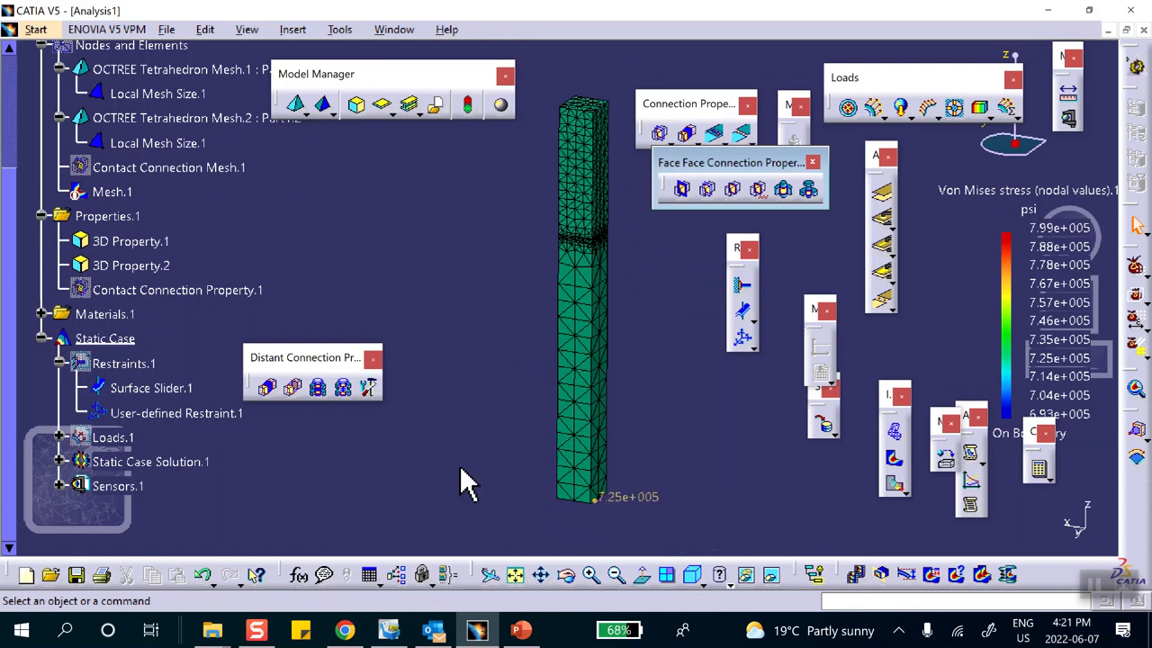
pyautogui.doubleClick(162, 297)
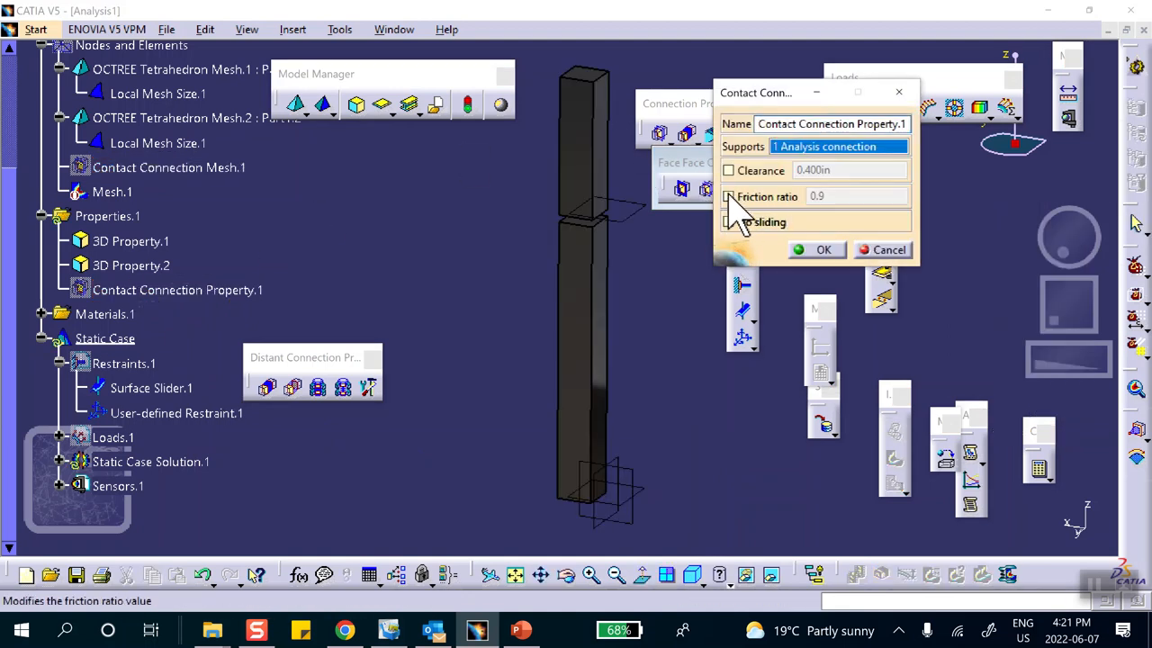
# Switch the contact to a 0.9 friction ratio and recompute all.
pyautogui.click(729, 197)
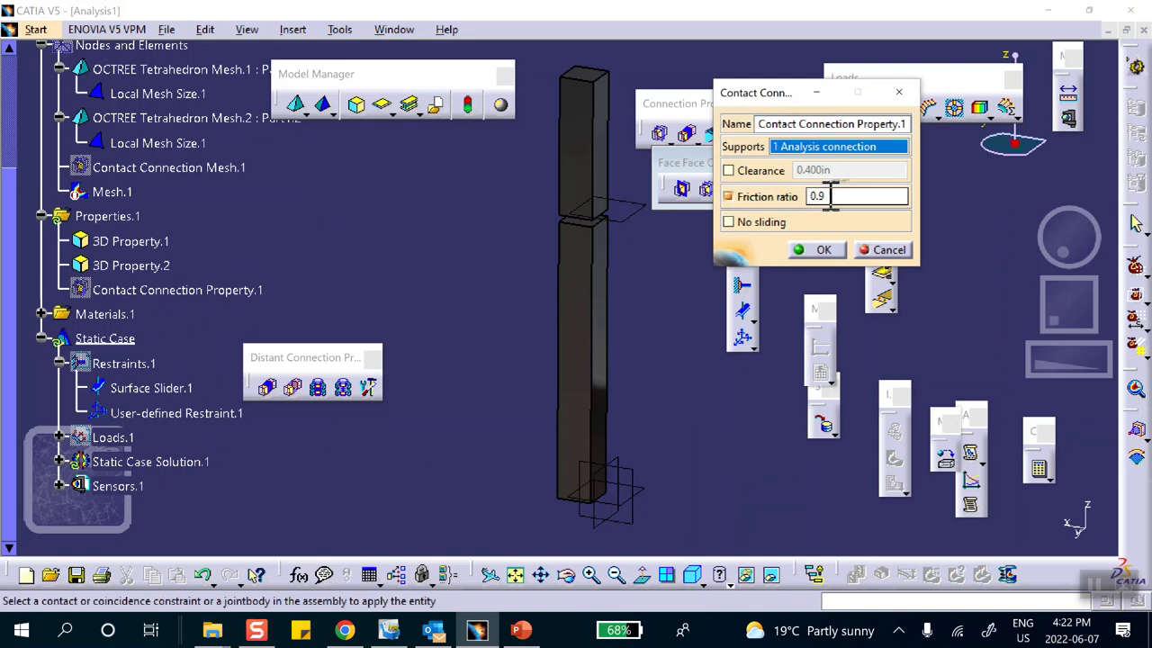
pyautogui.click(824, 250)
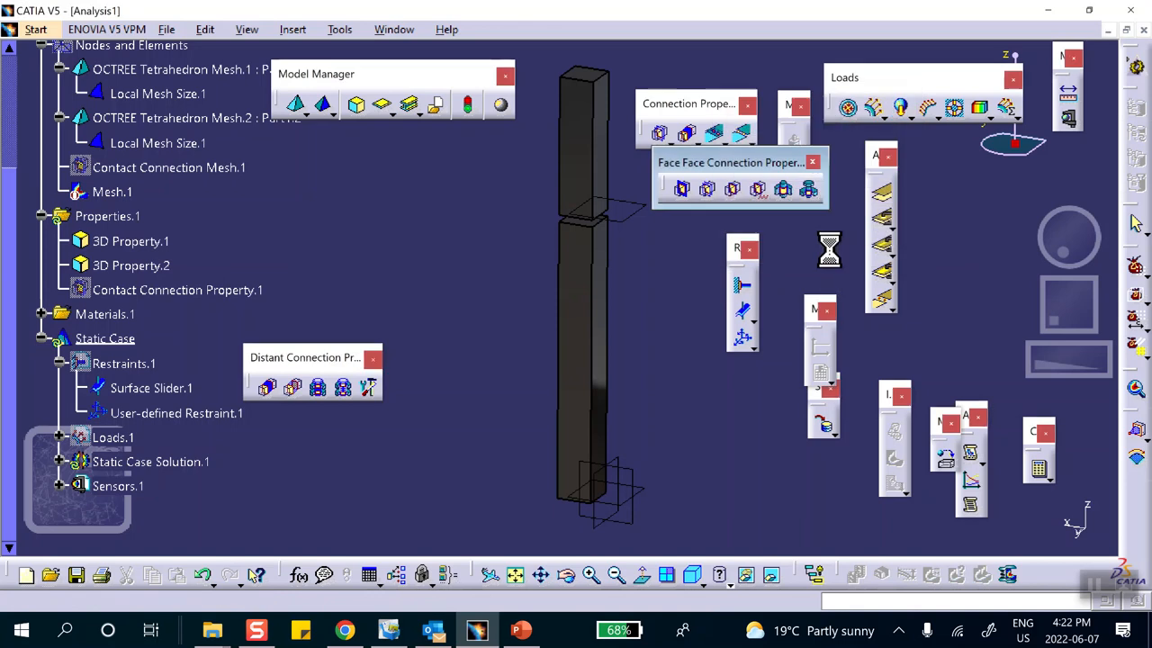
pyautogui.click(1040, 470)
pyautogui.click(947, 317)
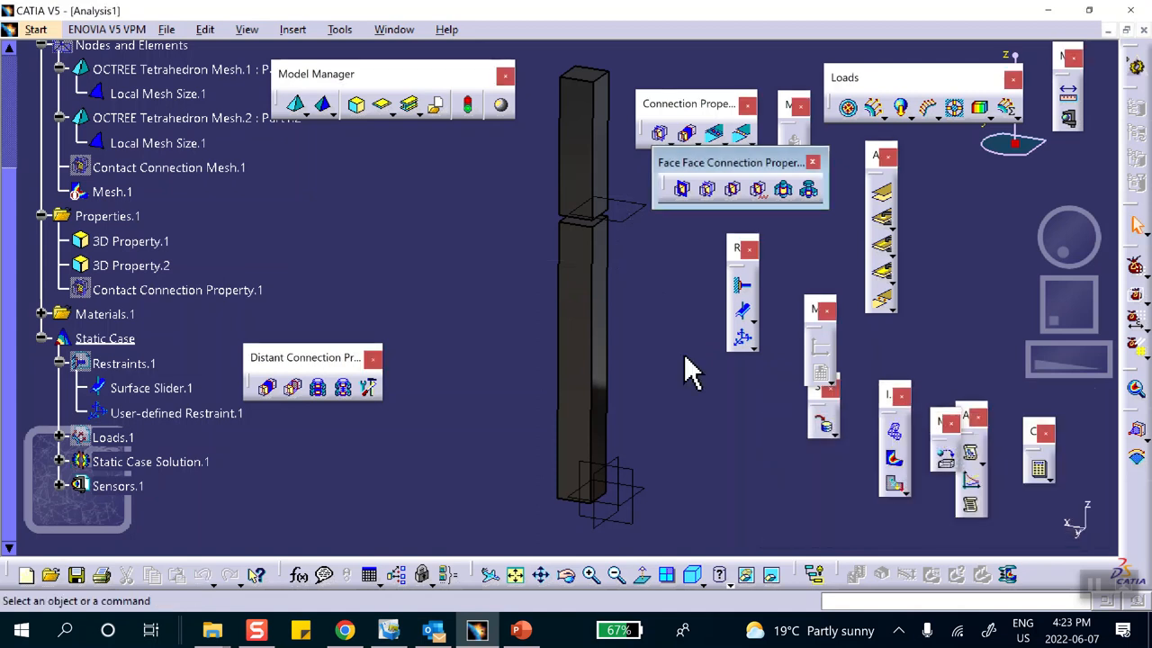
# Display the 0.9-friction von Mises stress (about 6.89e+005–8.06e+005 psi), zoom in, and open Image Edition.
pyautogui.click(893, 458)
pyautogui.moveTo(681, 373); pyautogui.dragTo(666, 291, button='middle')
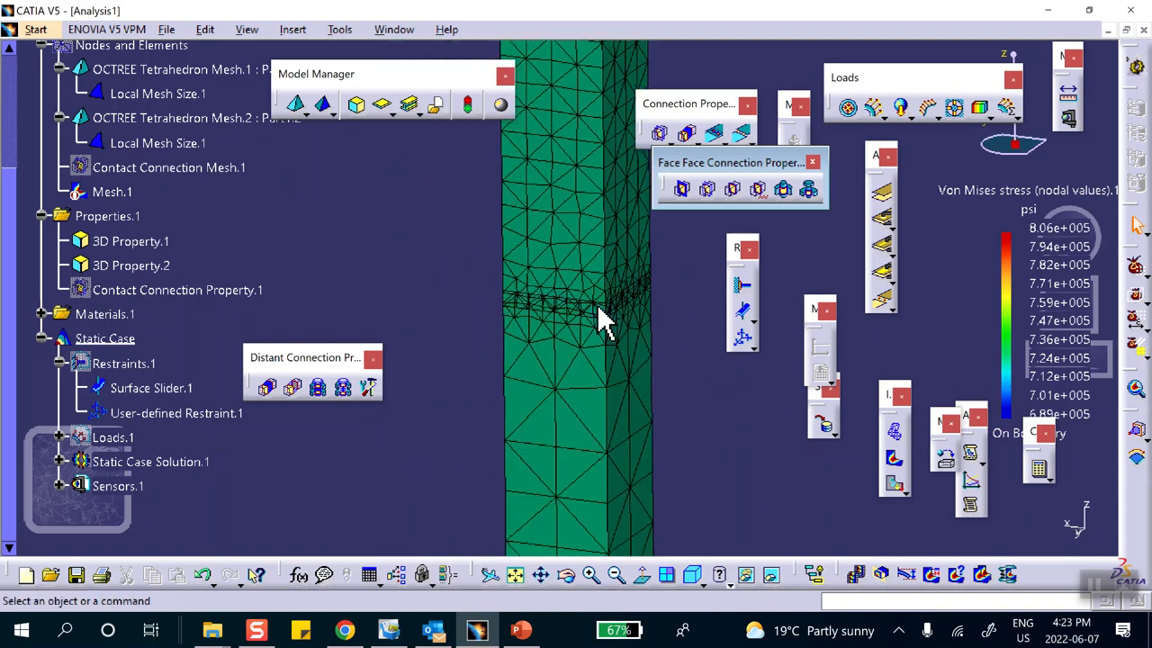
pyautogui.doubleClick(553, 183)
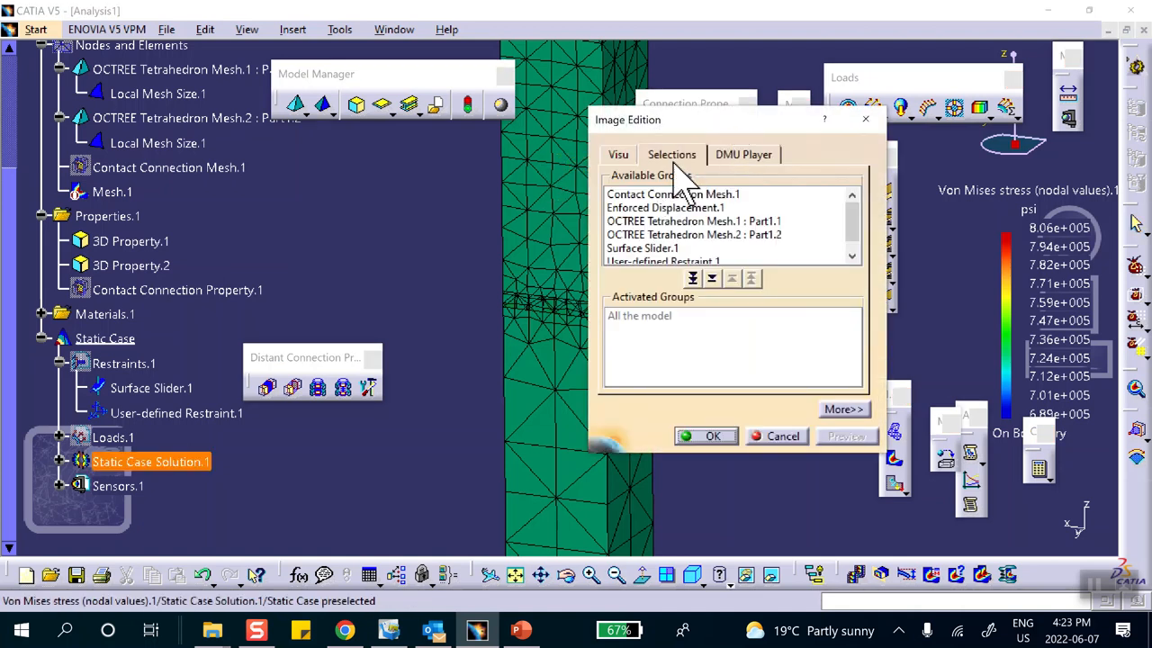
# Limit the stress plot to OCTREE Tetrahedron Mesh.1 and inspect the first bar's values.
pyautogui.doubleClick(679, 220)
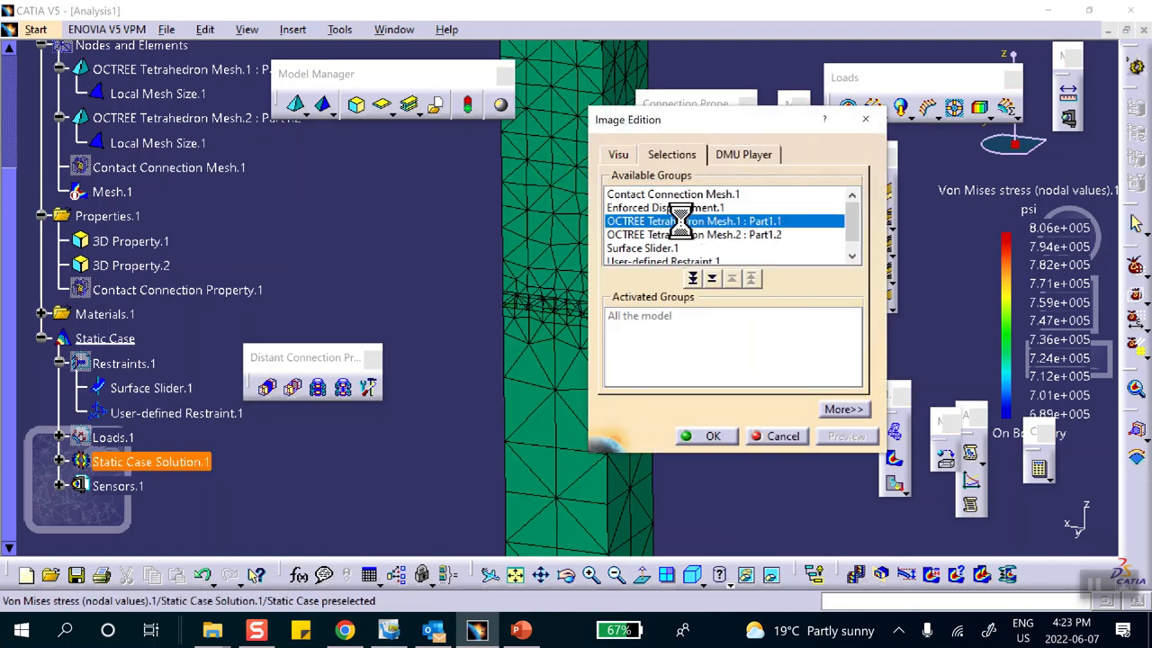
pyautogui.click(713, 436)
pyautogui.moveTo(595, 250); pyautogui.dragTo(584, 314, button='middle')
pyautogui.click(536, 467)
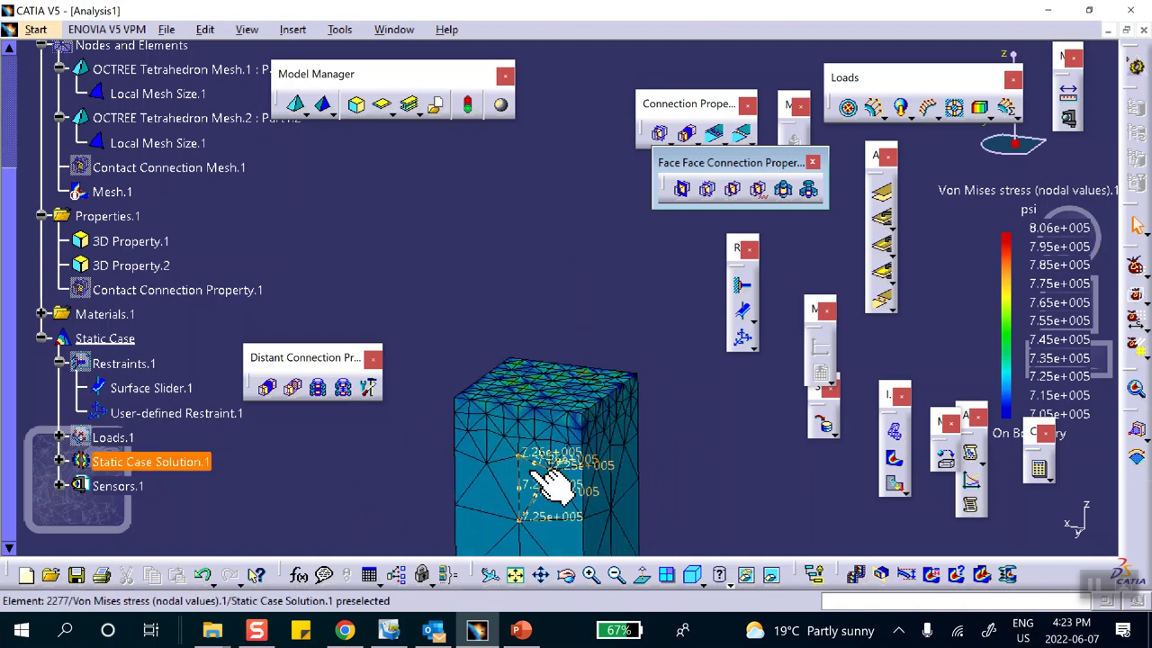
# Reset the selection and limit the plot to OCTREE Tetrahedron Mesh.2 (about 6.89e+005–7.75e+005 psi).
pyautogui.doubleClick(540, 459)
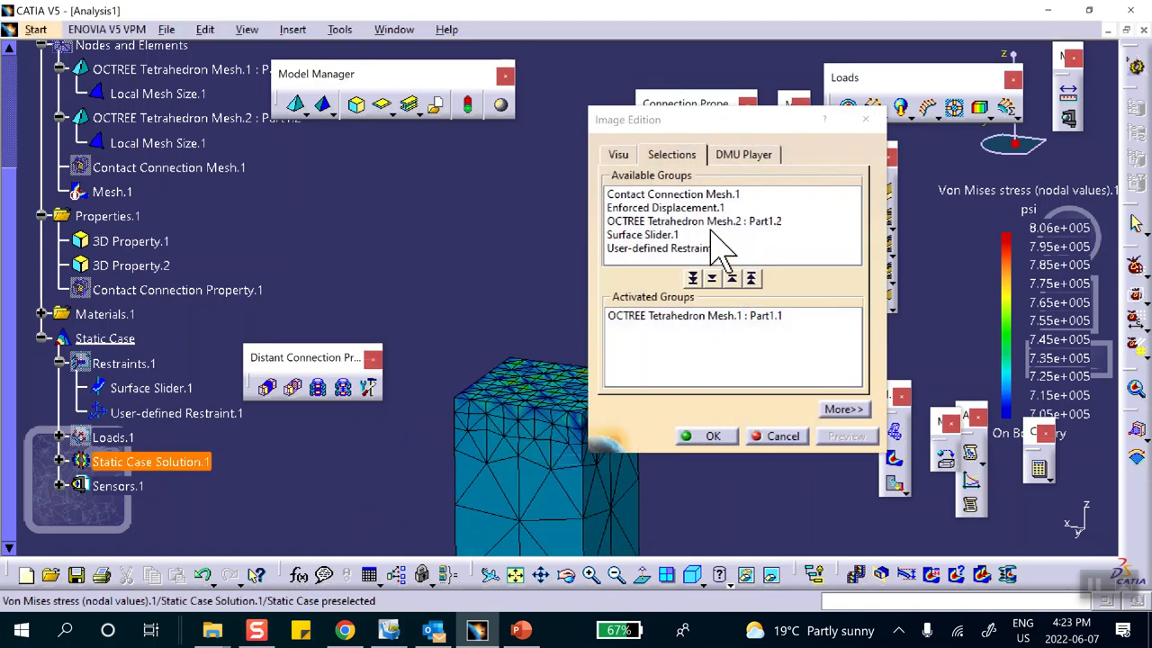
pyautogui.click(754, 278)
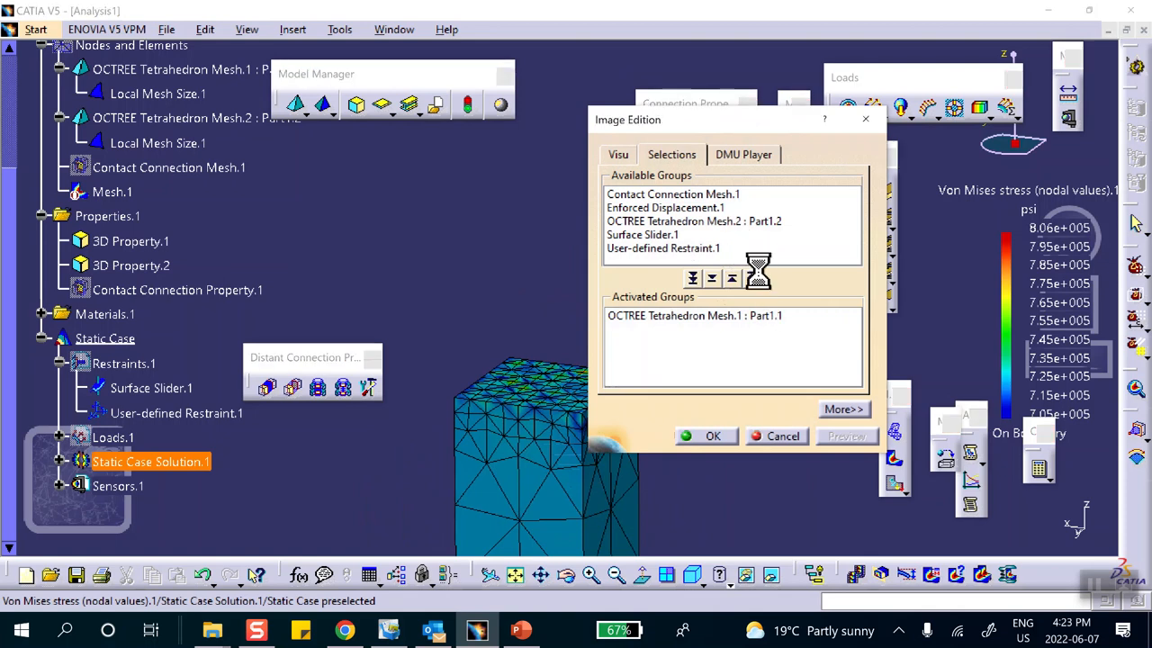
pyautogui.doubleClick(737, 220)
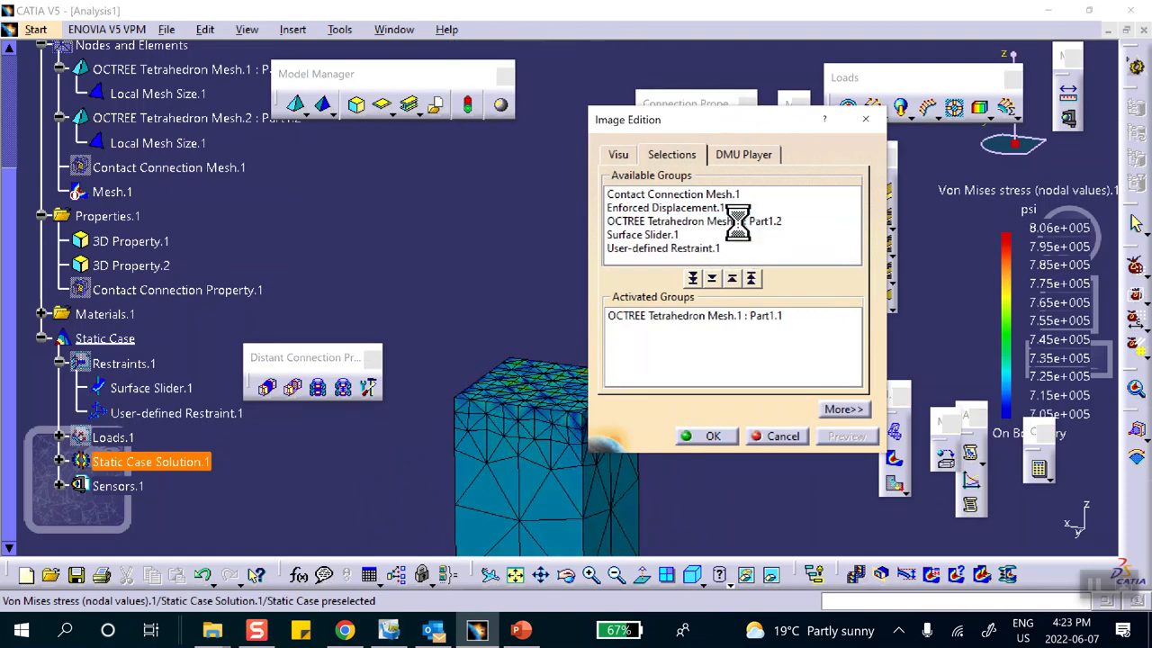
pyautogui.doubleClick(730, 234)
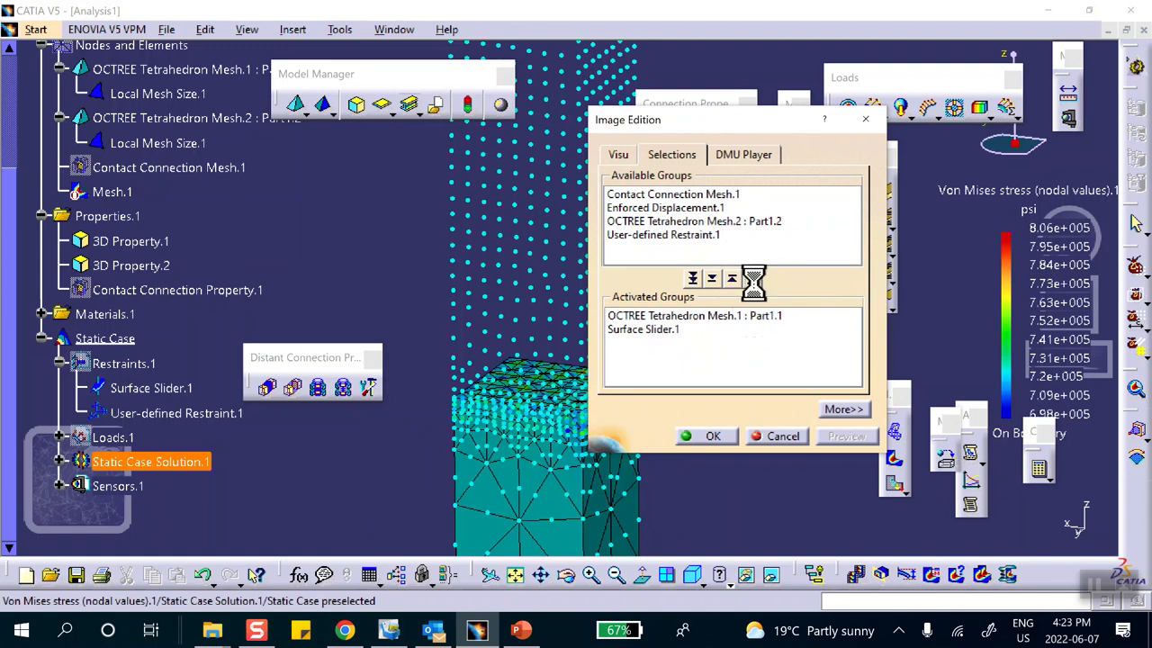
pyautogui.click(751, 279)
pyautogui.doubleClick(761, 234)
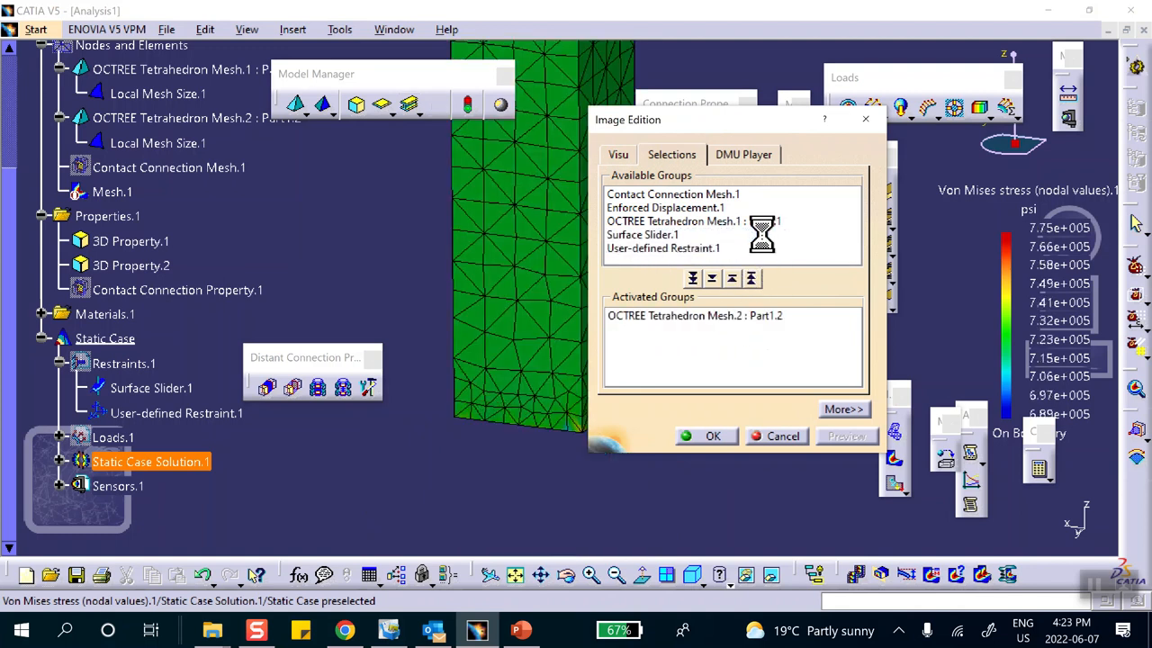
pyautogui.click(710, 436)
# Rotate the view onto the second bar's end face and dismiss the system tray flyout.
pyautogui.moveTo(648, 414); pyautogui.dragTo(570, 265, button='middle')
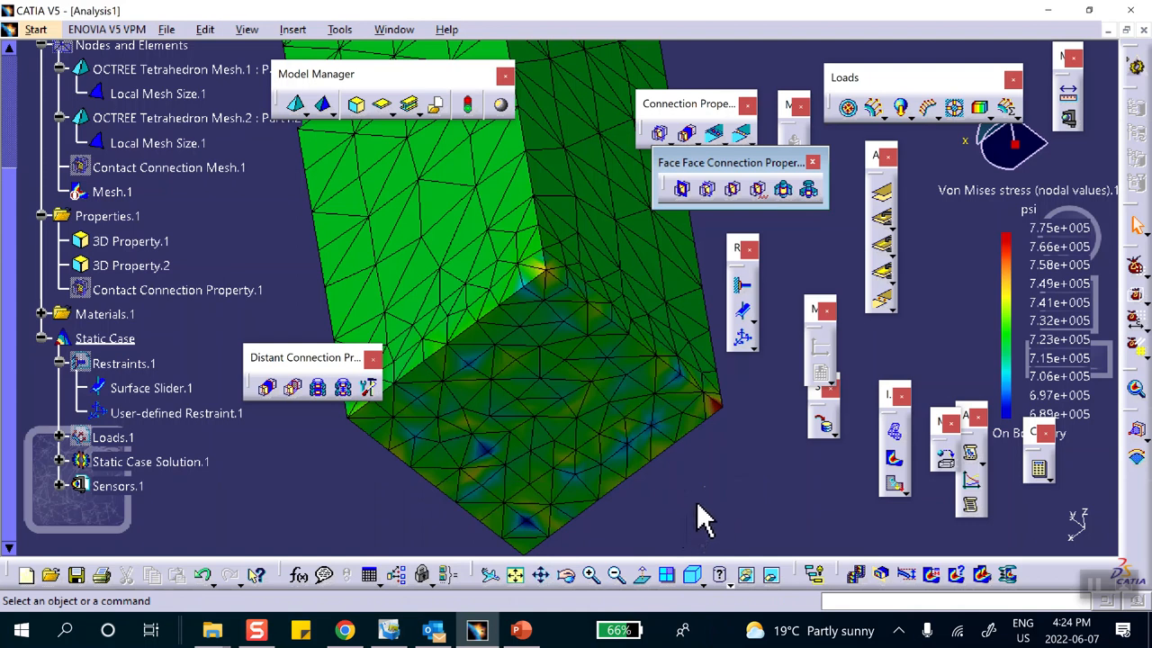
pyautogui.click(898, 630)
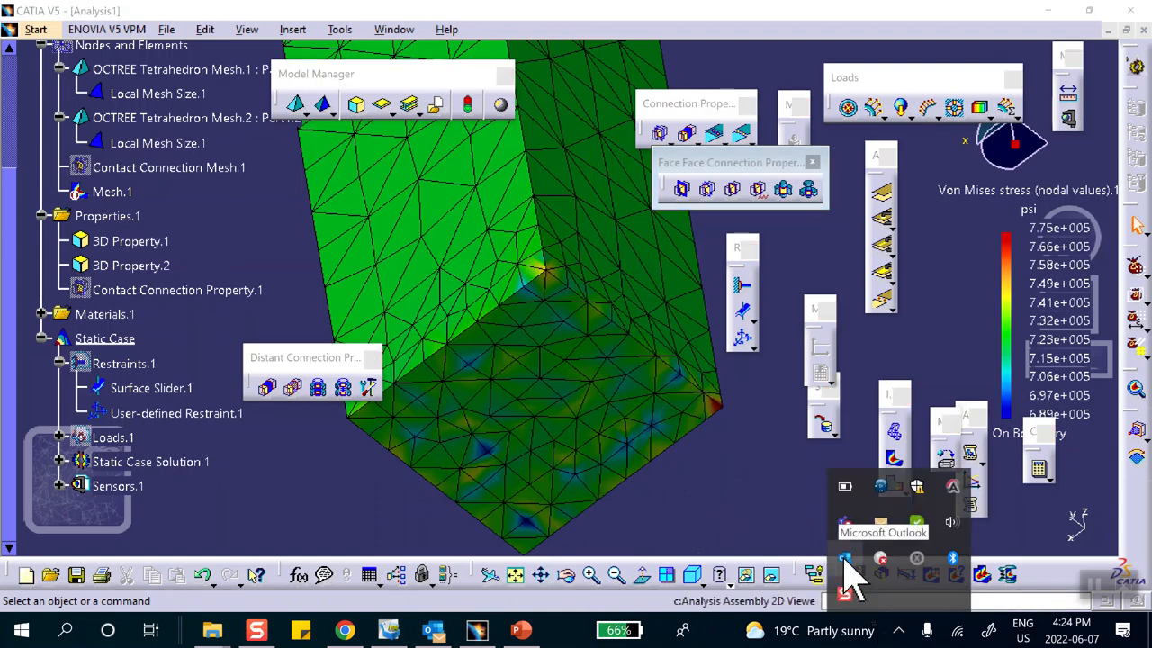
pyautogui.click(795, 507)
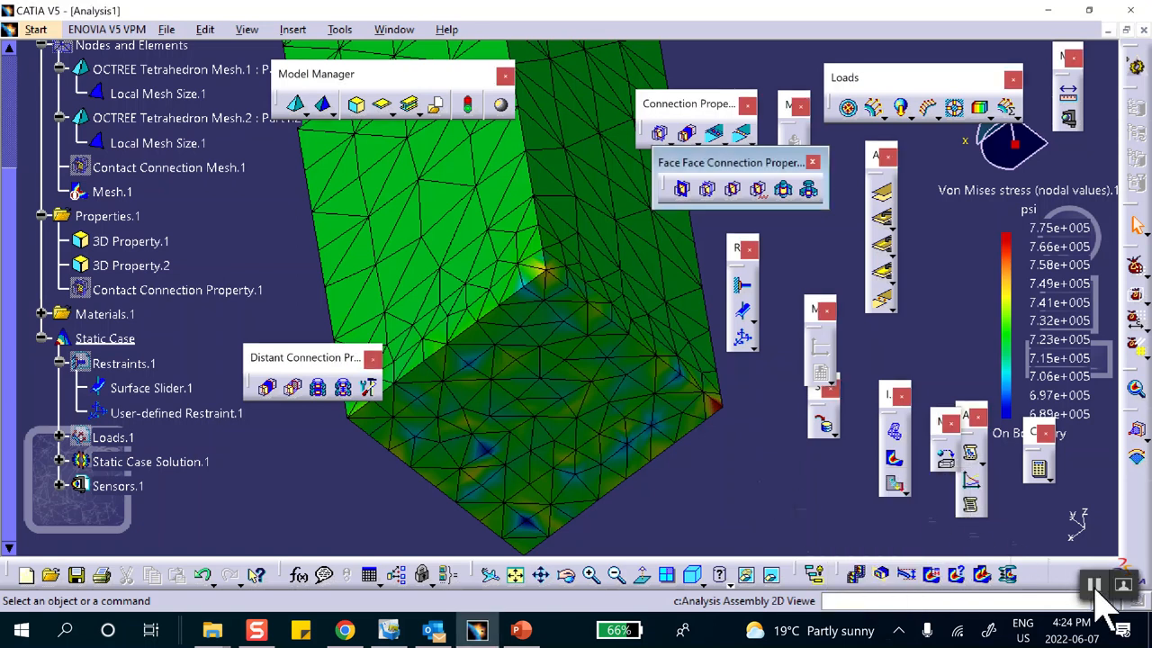